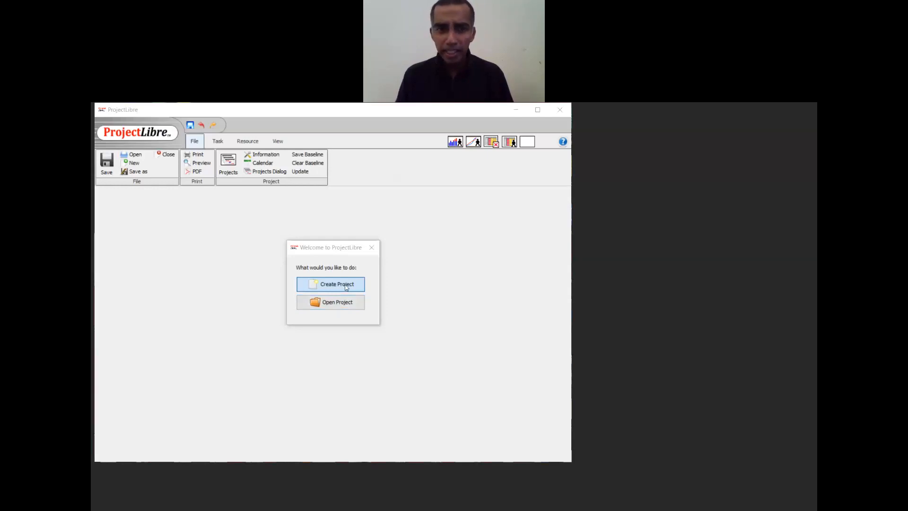
- Choose Create Project in the Welcome dialog to bring up the New Project form
left_click(345, 285)
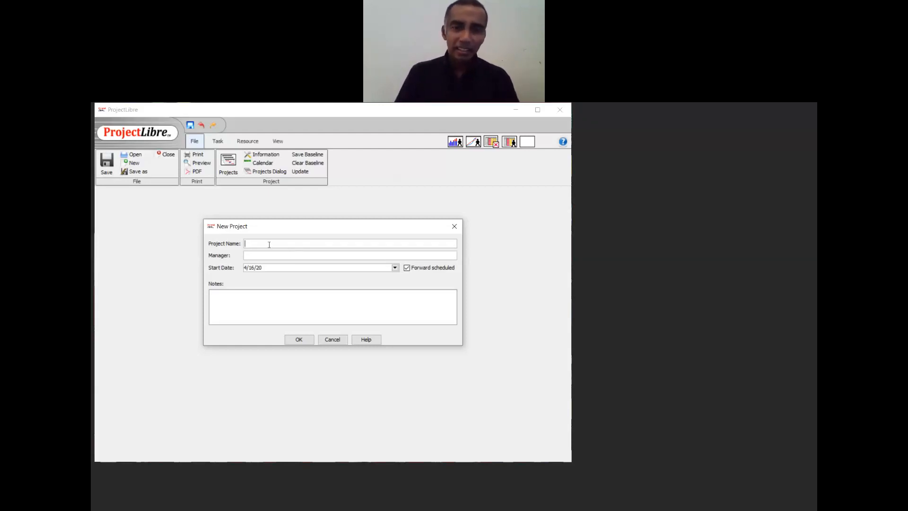
- Name the project 'IT Project', enter the manager's name, and keep it forward scheduled
type("IT Project")
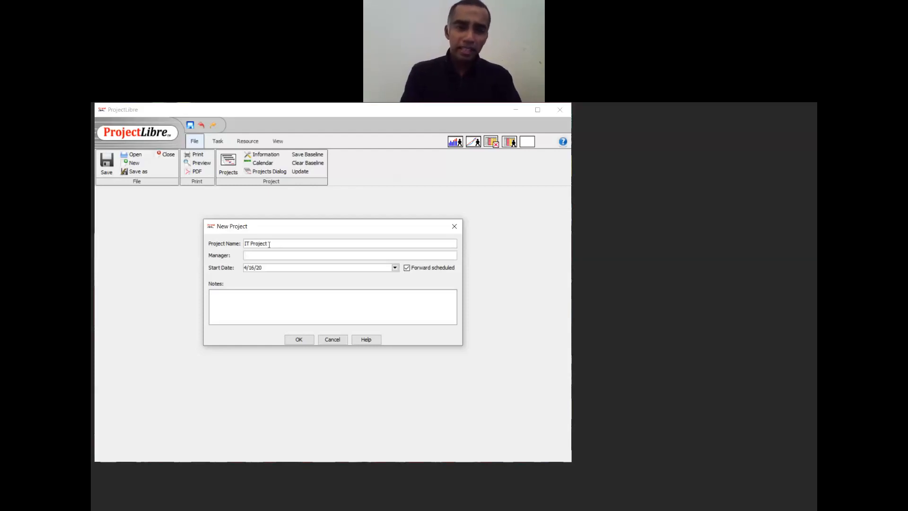
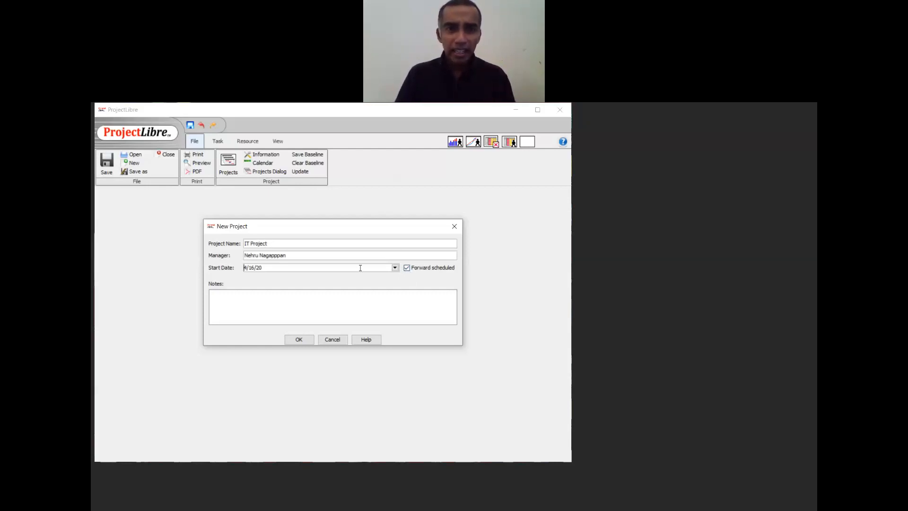
left_click(406, 267)
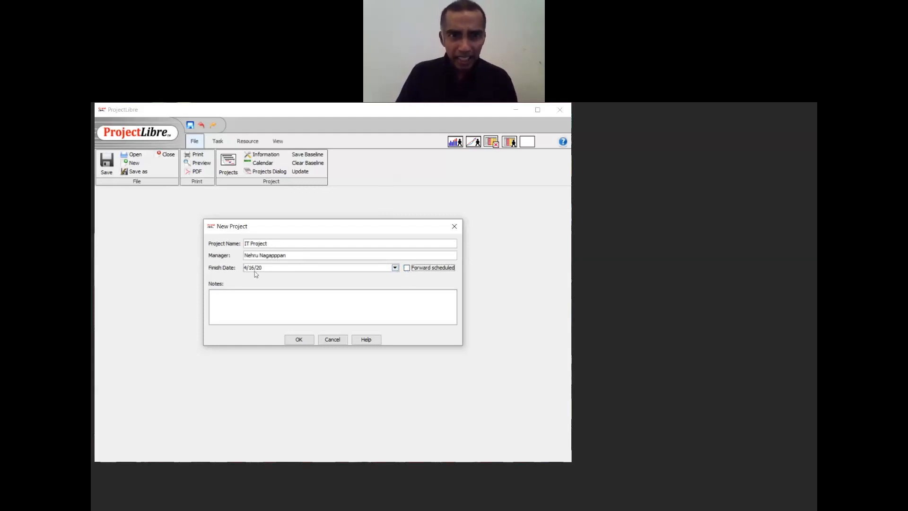
left_click(407, 268)
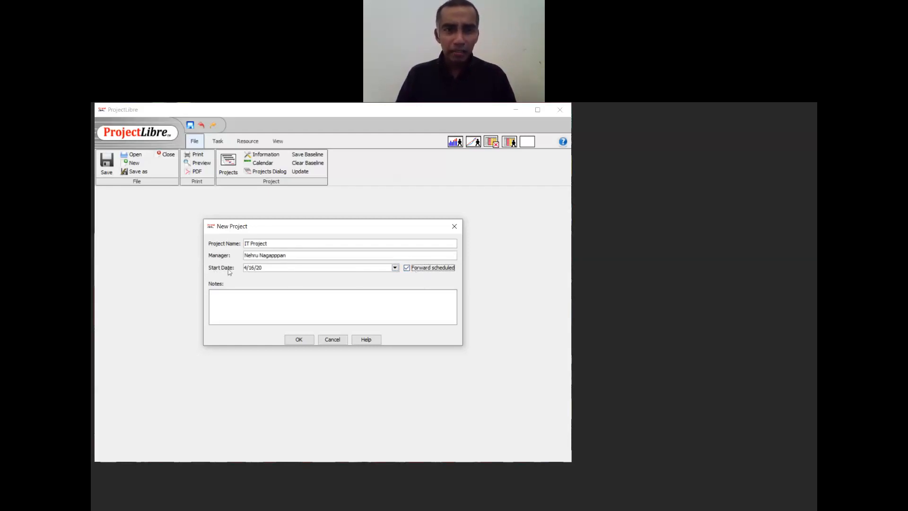
- Set the project start date to 5/1/20 and create the project
left_click(395, 268)
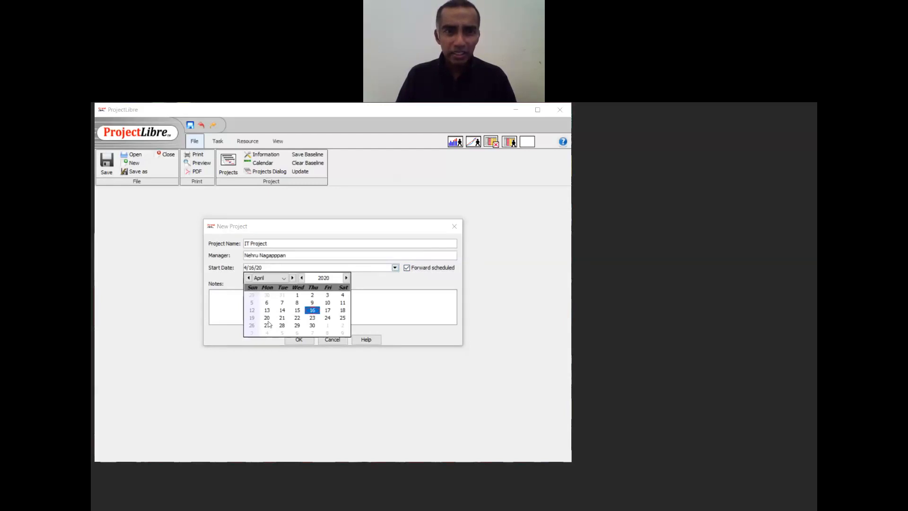
left_click(280, 279)
left_click(274, 298)
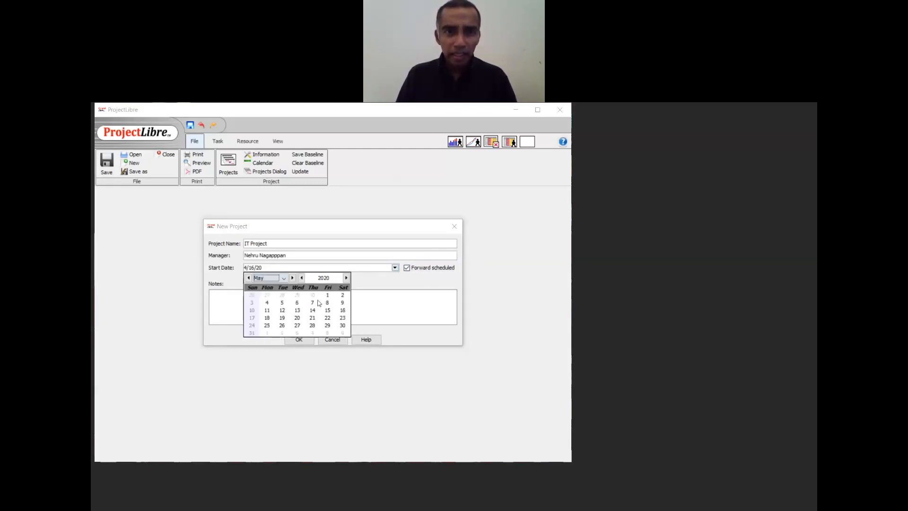
left_click(327, 296)
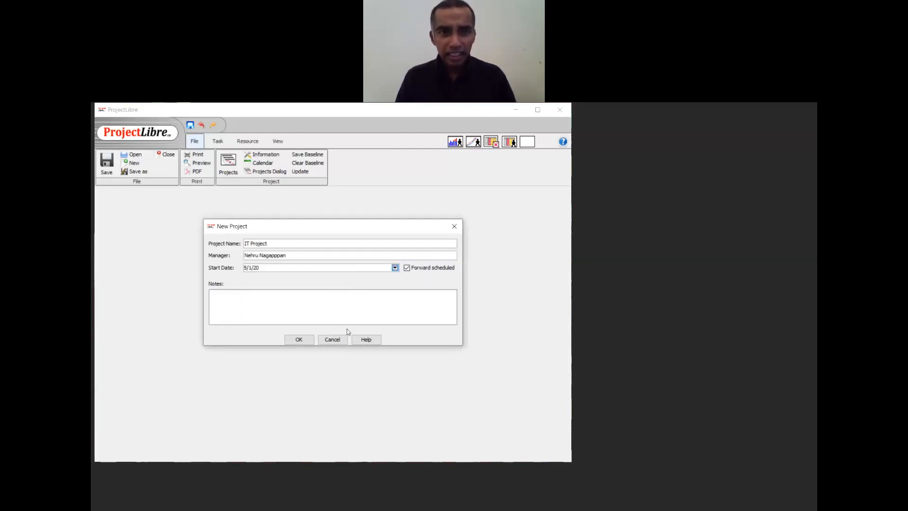
left_click(298, 340)
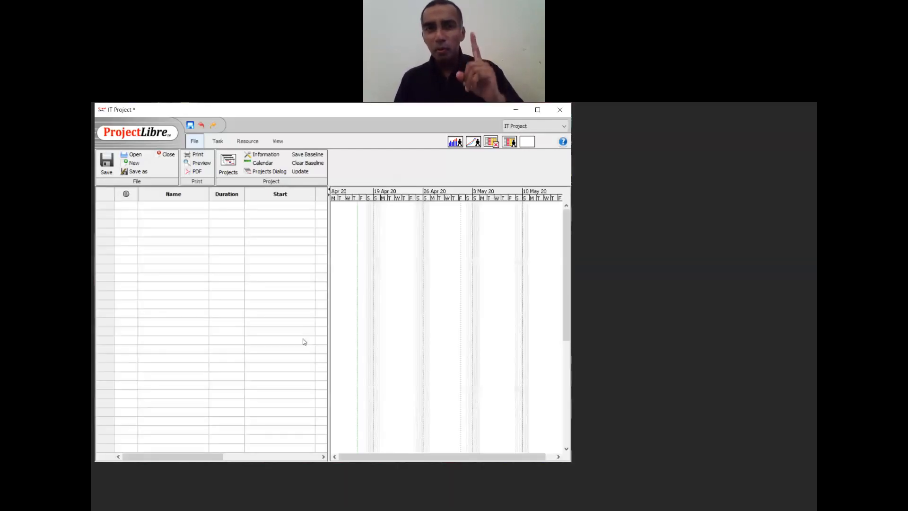
- Maximise the ProjectLibre window and open the Standard working calendar
double_click(212, 112)
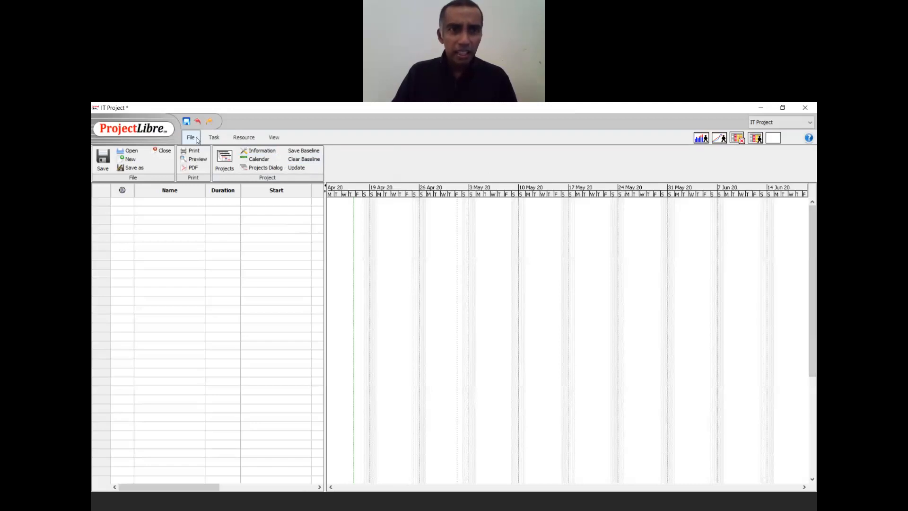
left_click(269, 161)
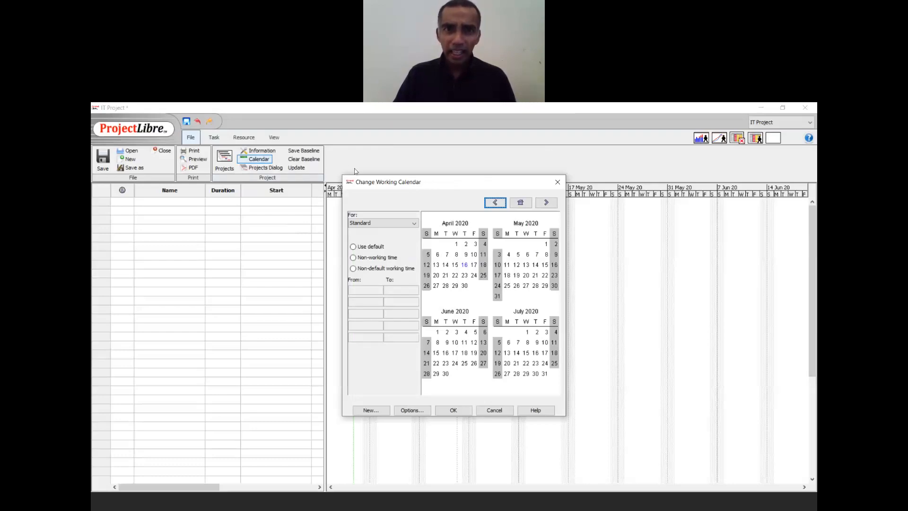
- Move the calendar dialog aside and switch to the Malaysia Public Holidays 2020 page
left_click_drag(365, 177, 289, 162)
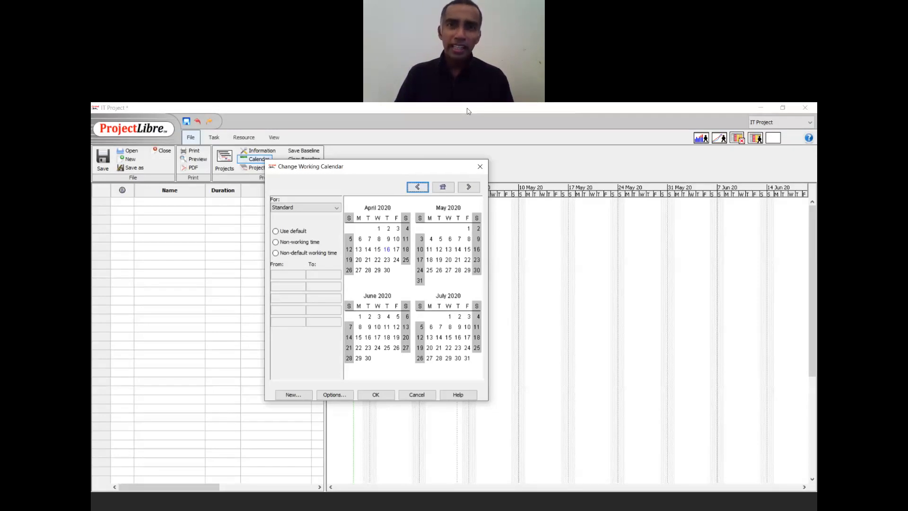
left_click(508, 119)
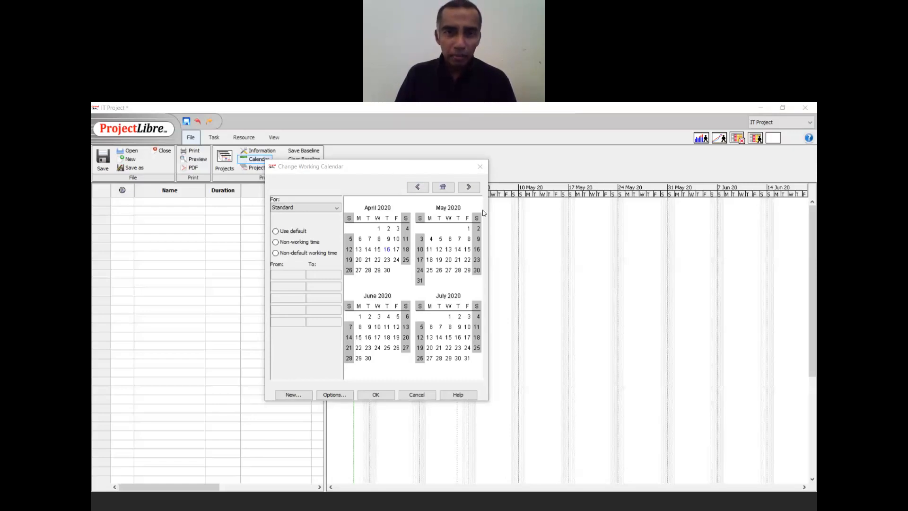
key("alt+Tab")
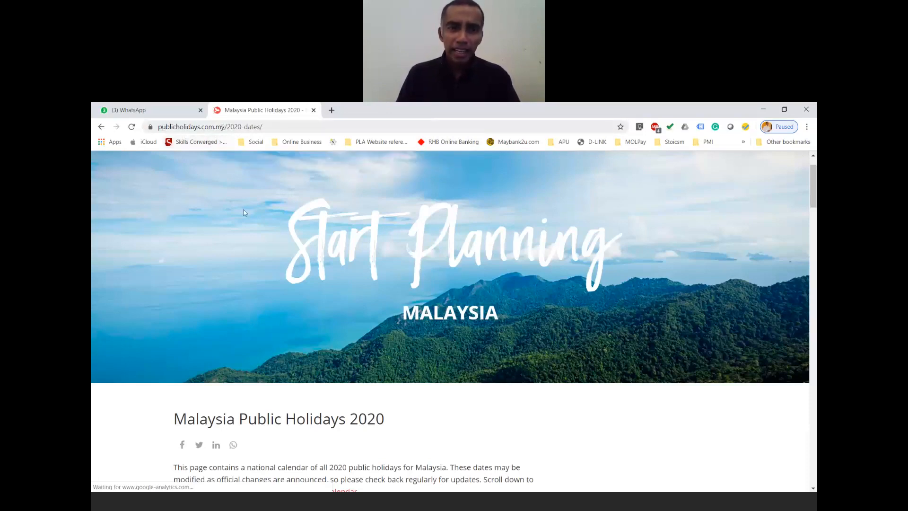
- Scroll the Malaysia 2020 holiday table to find the April and May holidays
scroll(349, 263, "down", 3)
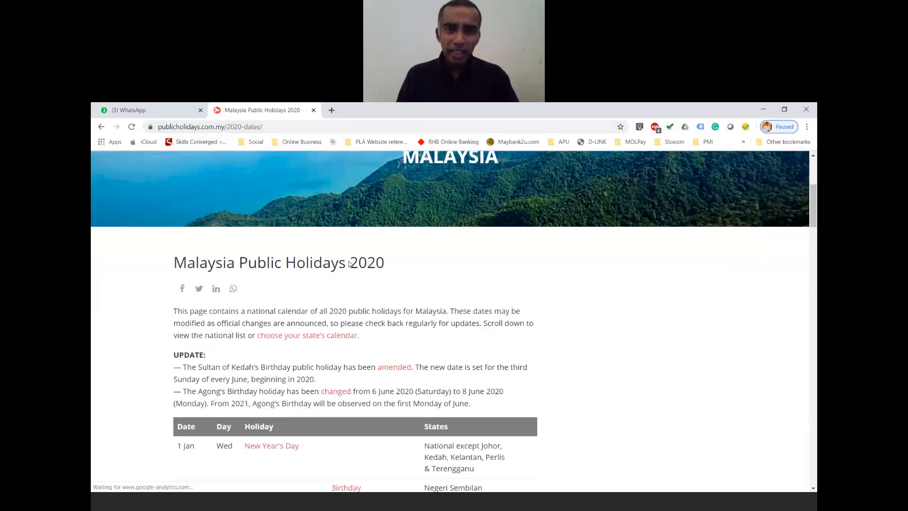
scroll(349, 264, "down", 4)
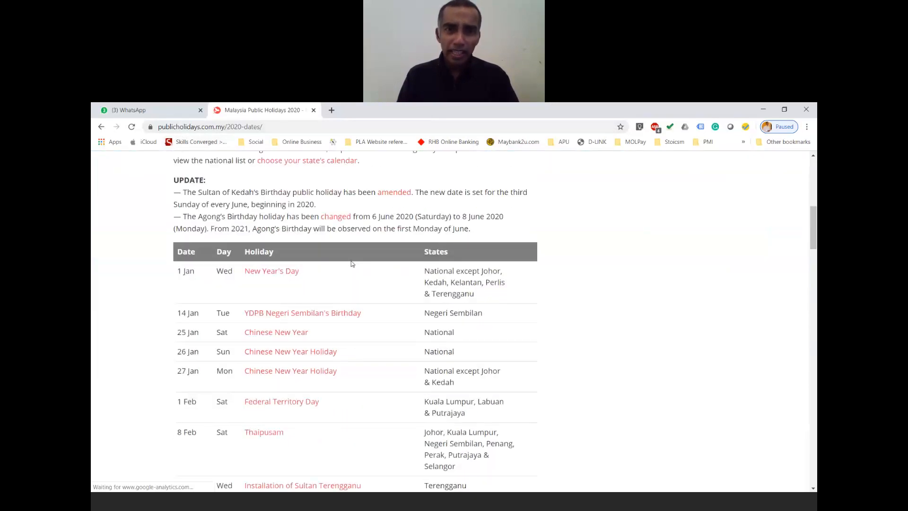
scroll(352, 264, "down", 1)
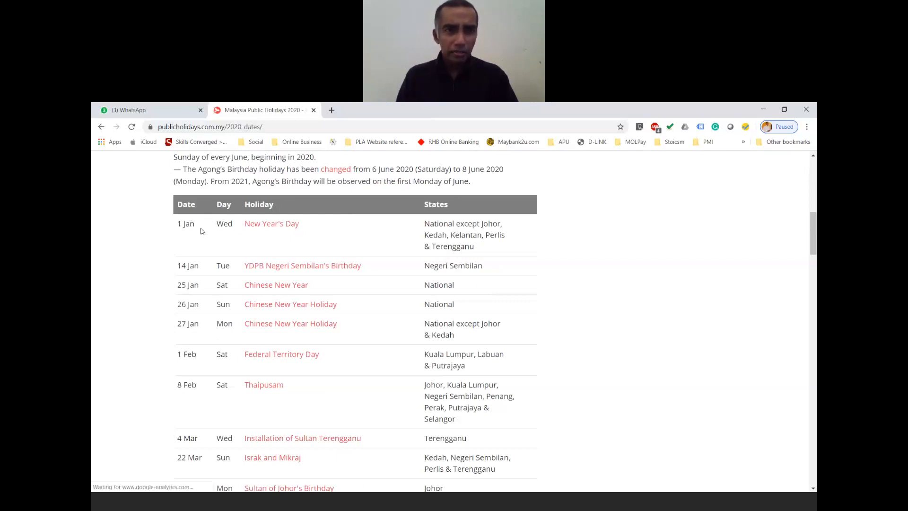
scroll(202, 230, "down", 7)
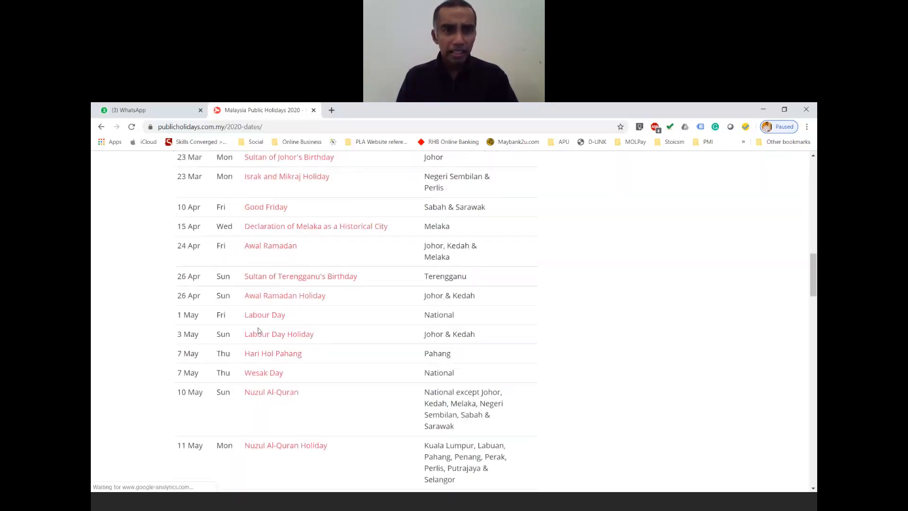
scroll(259, 330, "down", 1)
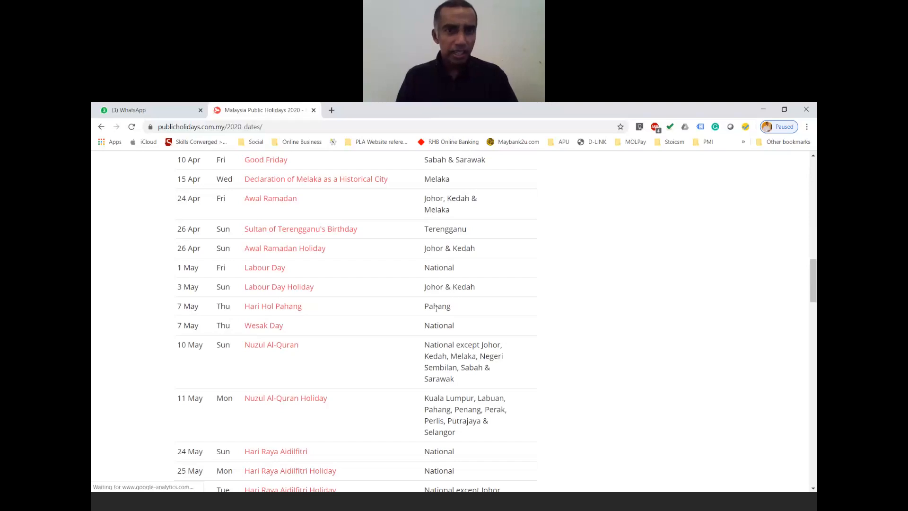
scroll(274, 274, "down", 1)
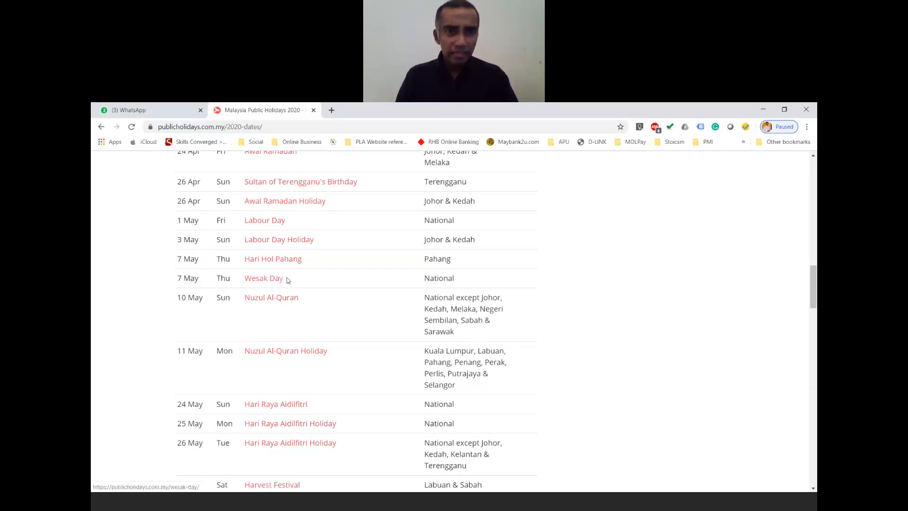
scroll(293, 279, "down", 1)
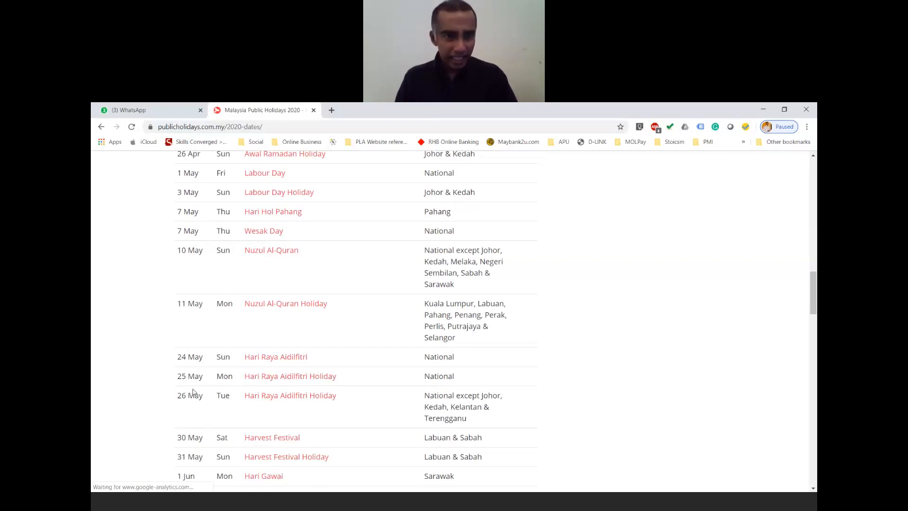
scroll(193, 391, "up", 2)
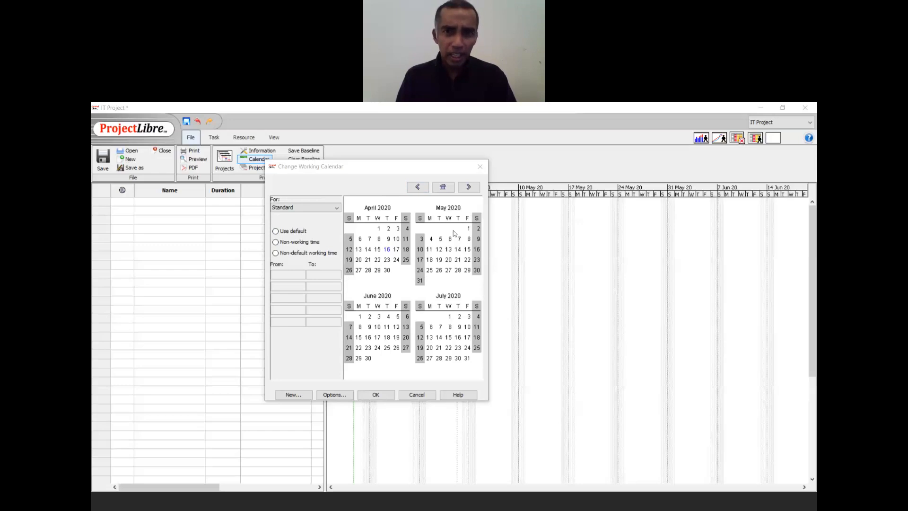
- Mark May 1, 7 and 11, 2020 as non-working time in the Standard calendar
left_click(469, 229)
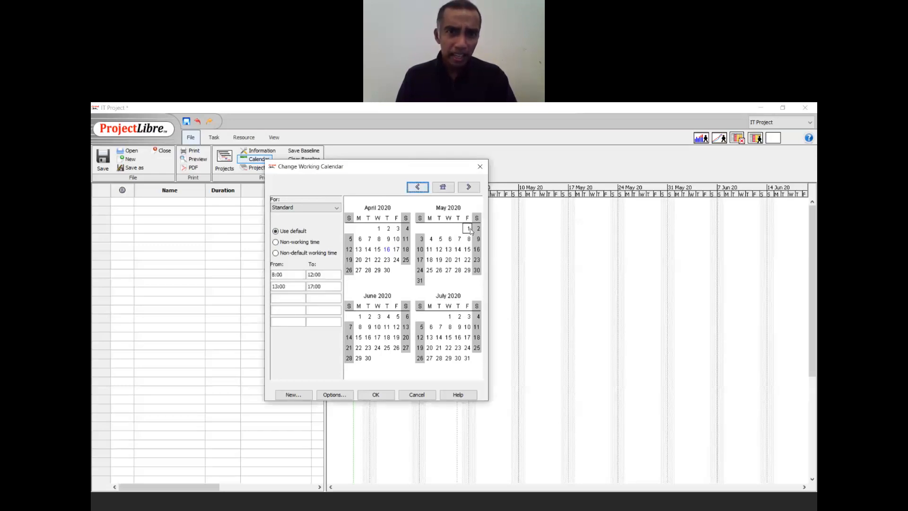
left_click(279, 243)
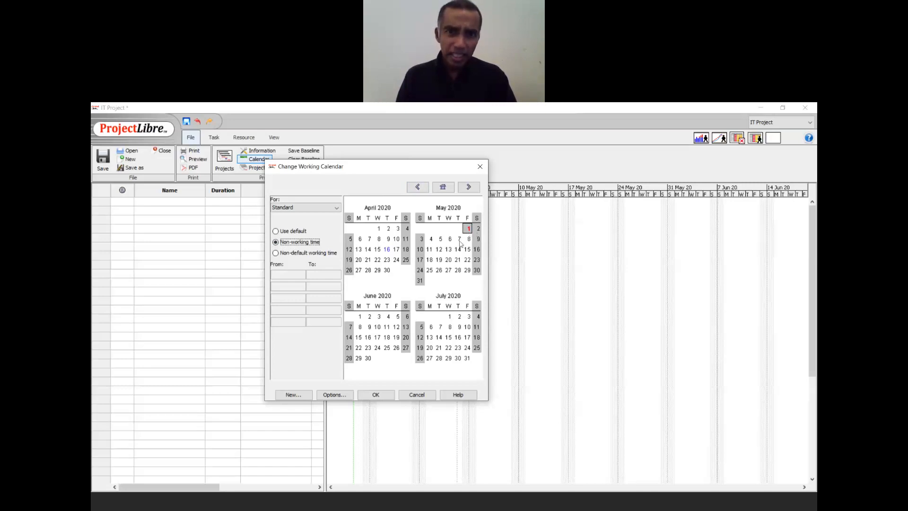
left_click(459, 240)
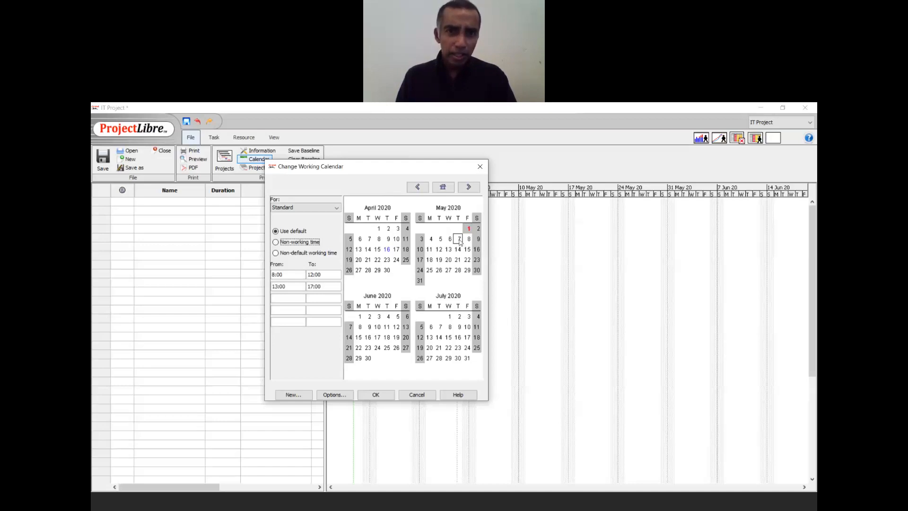
left_click(276, 243)
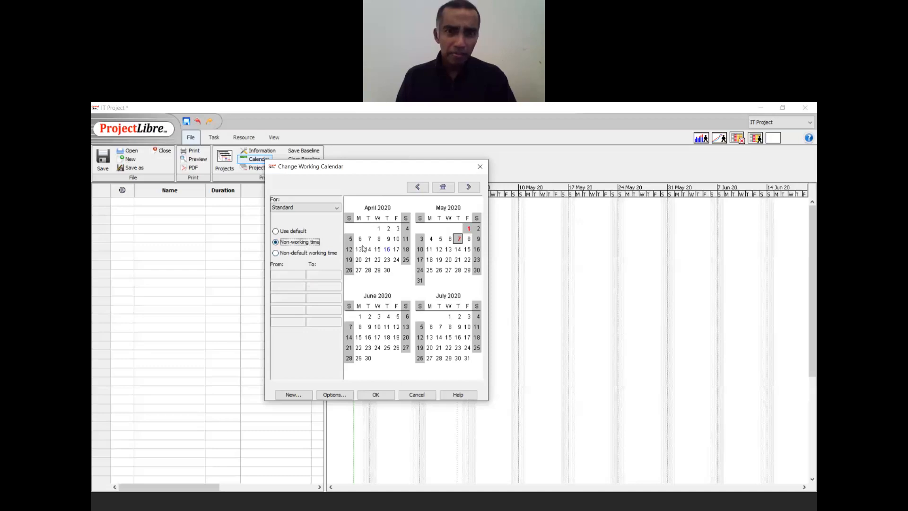
left_click(431, 250)
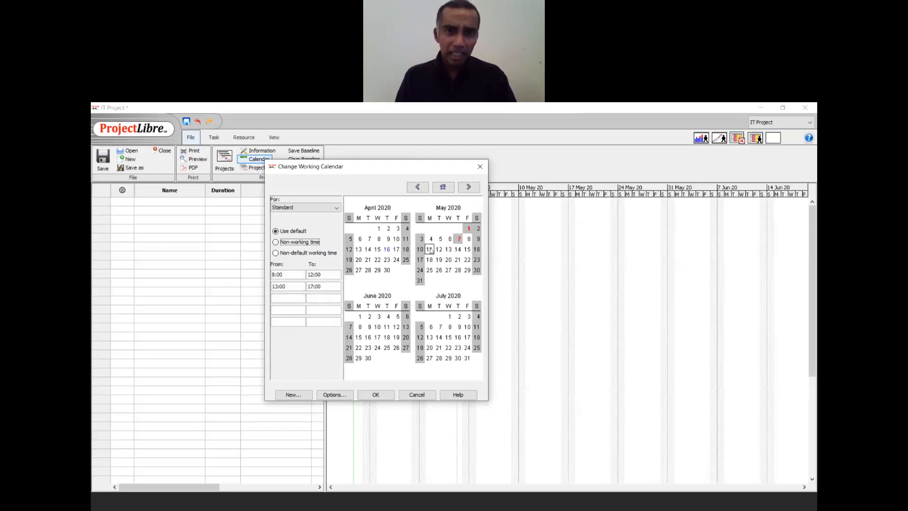
left_click(293, 242)
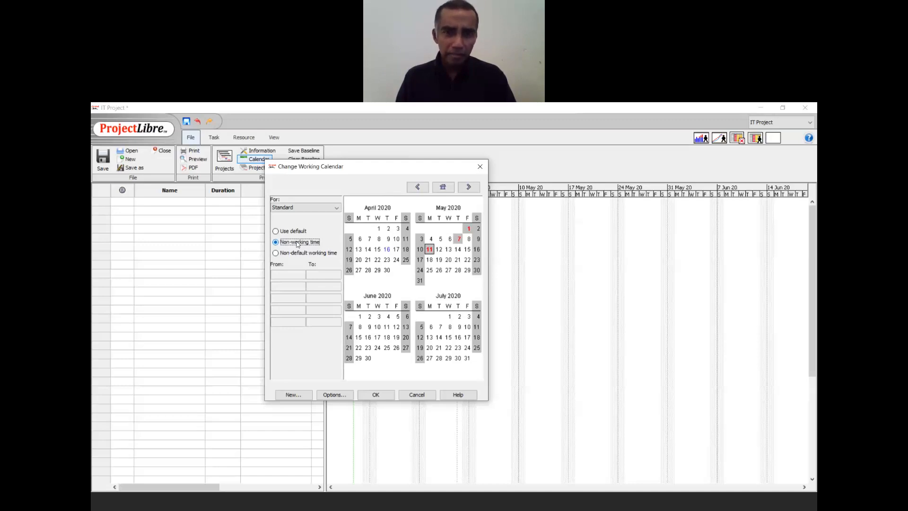
- Mark May 25 and 26 as non-working time and apply the calendar changes
left_click(430, 270)
left_click(438, 271)
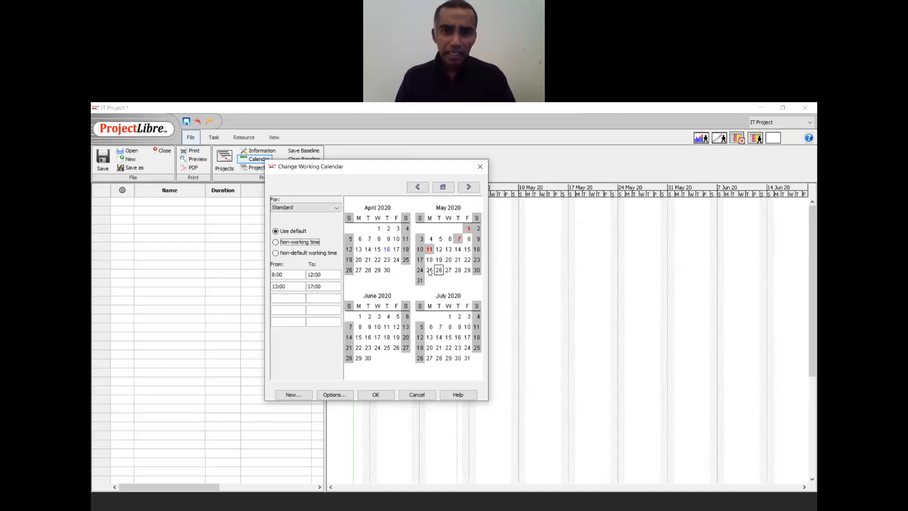
left_click(446, 270)
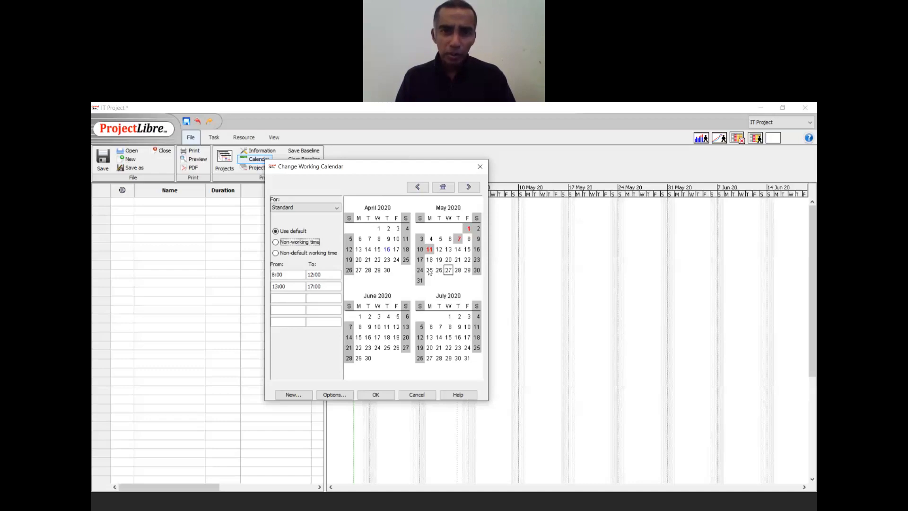
left_click(430, 271)
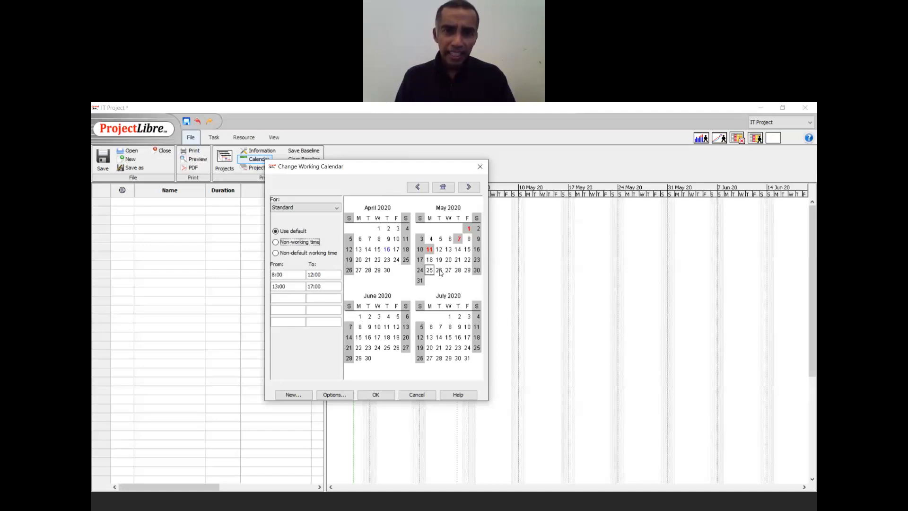
left_click(440, 272, "ctrl")
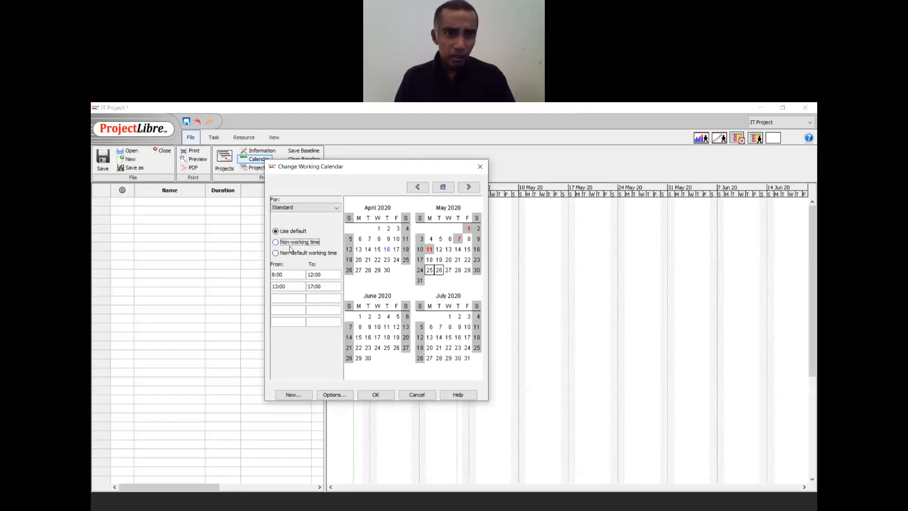
left_click(290, 248)
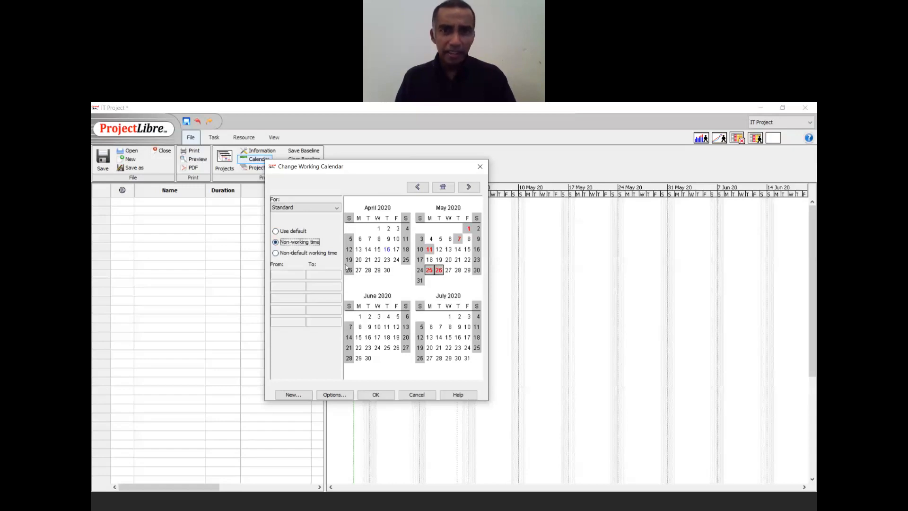
left_click(389, 397)
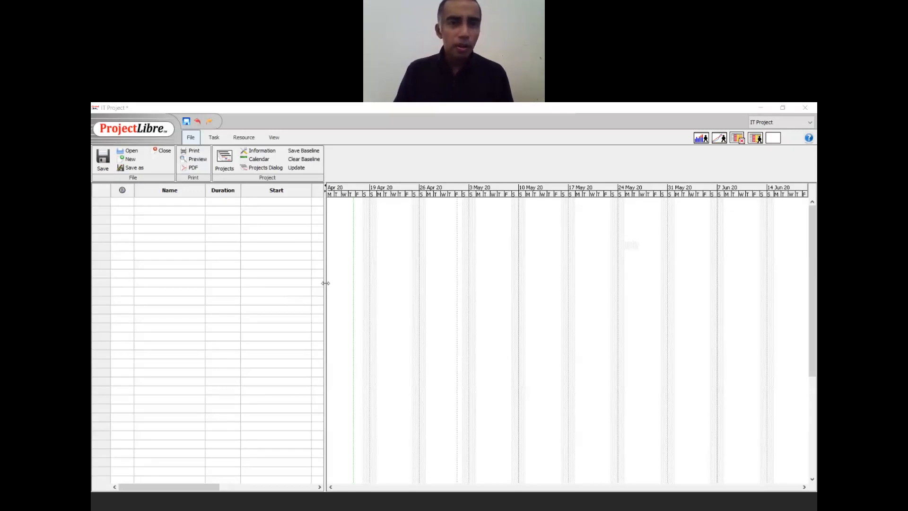
- Drag the table divider right to reveal the Finish and Predecessors columns
left_click_drag(325, 298, 452, 298)
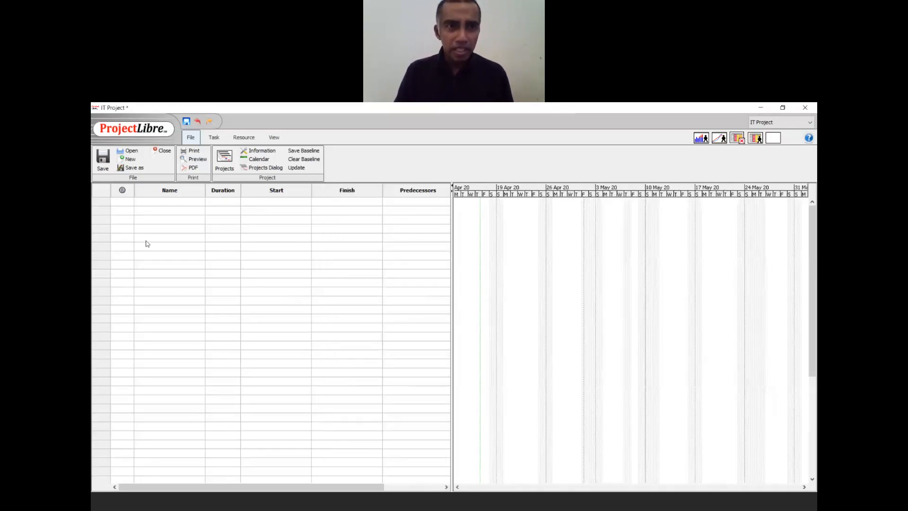
left_click(156, 203)
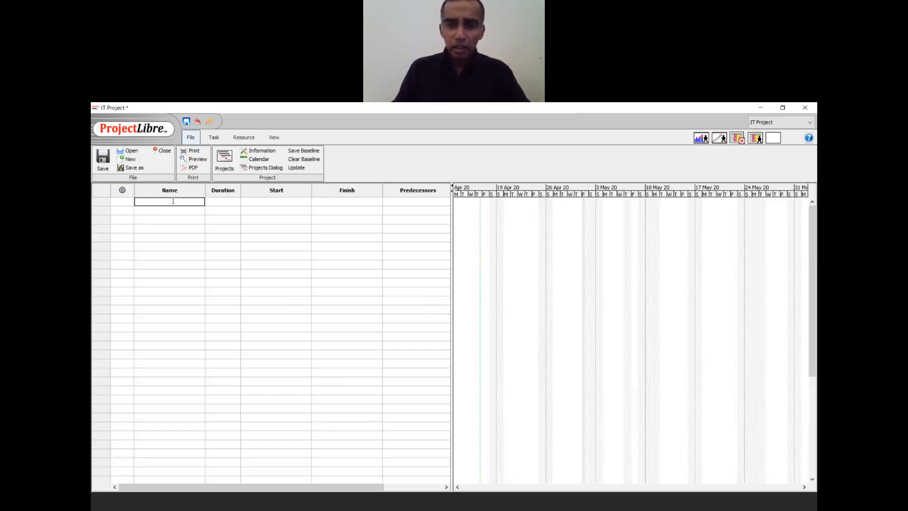
- Enter the first three tasks: IT Project, Requirement Phase and Analysis Phase
type("IT")
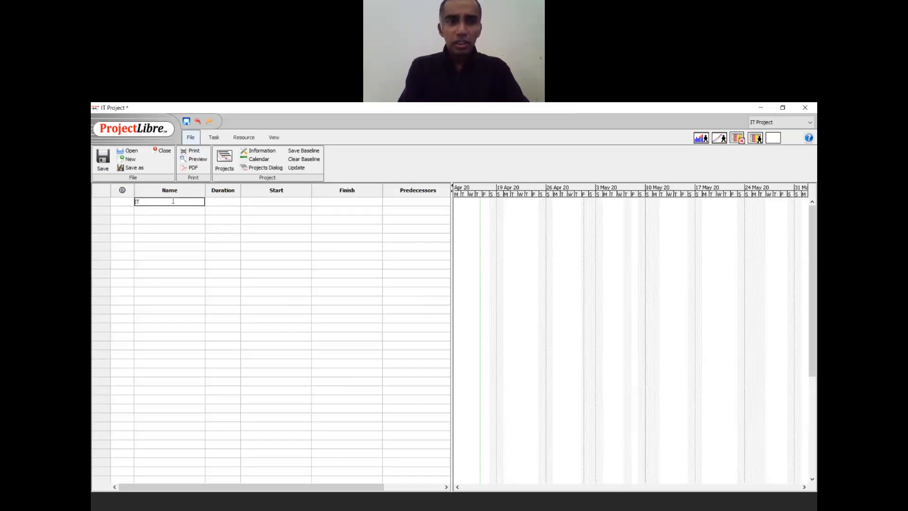
type(" Project")
key("Return")
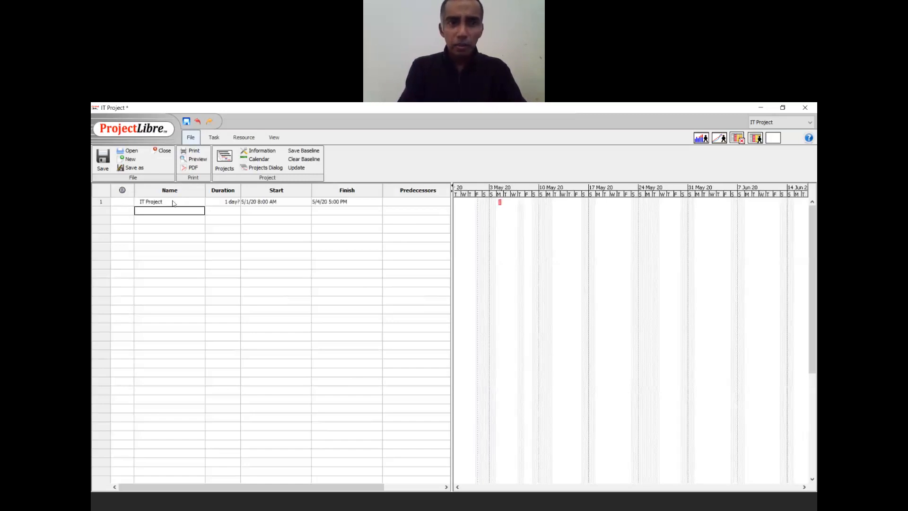
type("Re")
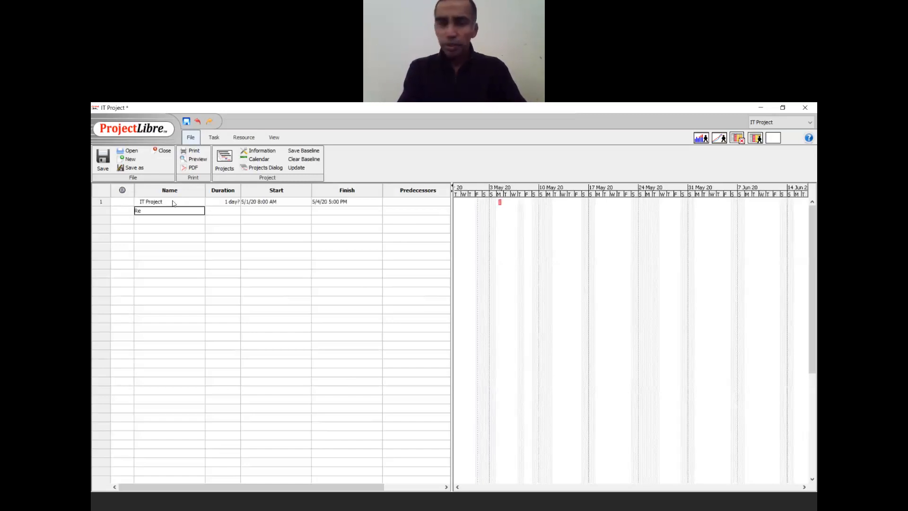
type("quirement P")
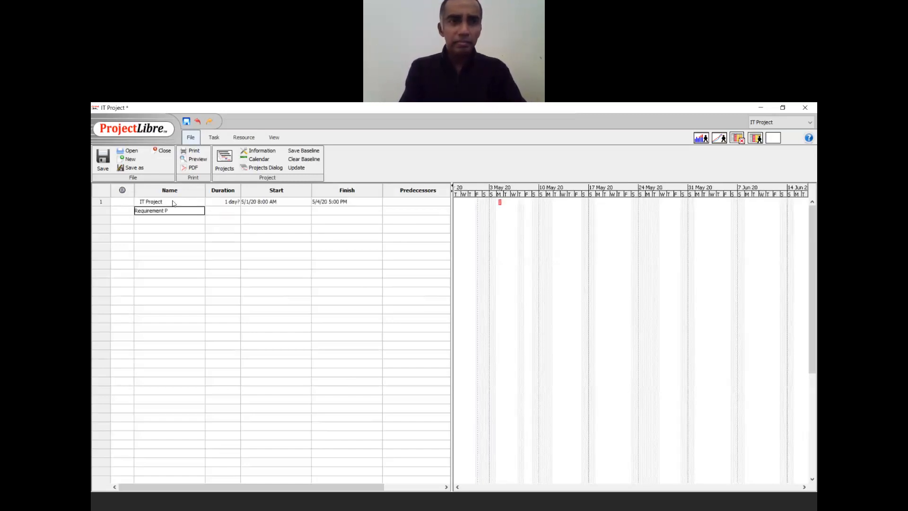
type("hase")
key("Return")
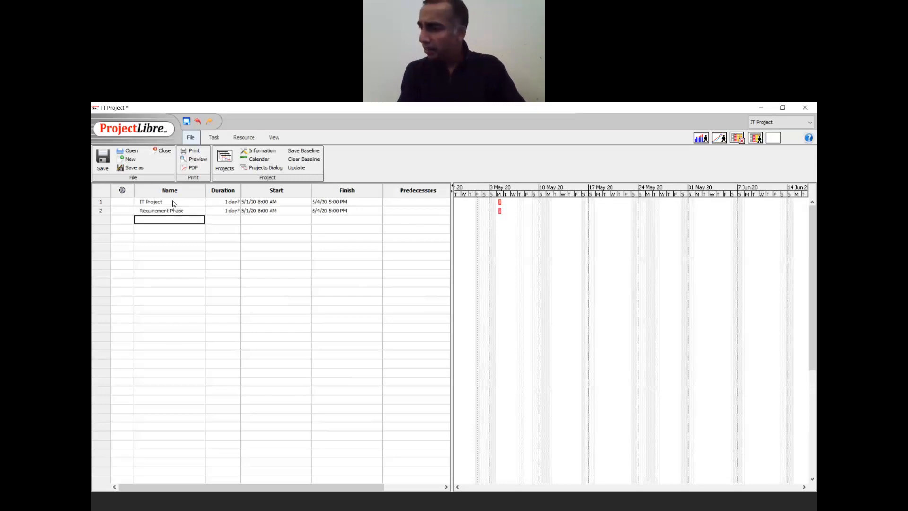
type("Anala")
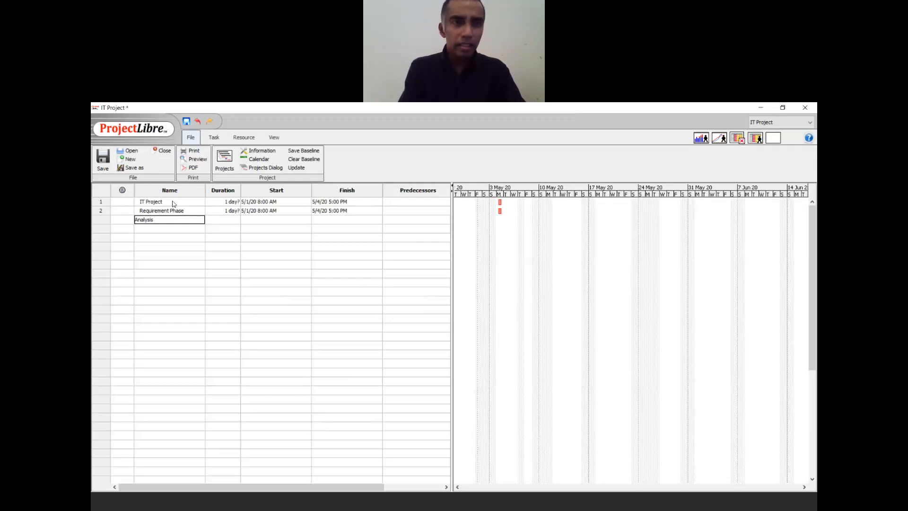
type("sis Phase")
key("Return")
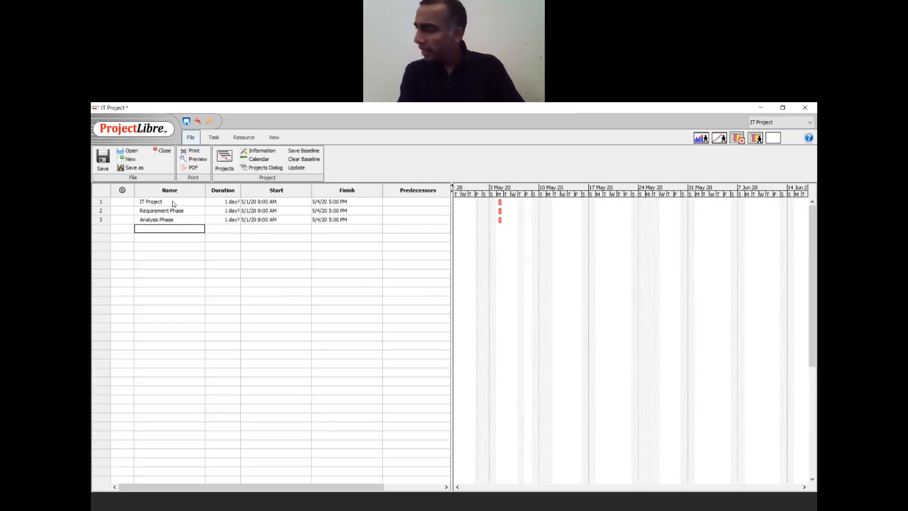
- Add the Coding Phase, Testing Phase and Implementation Phase tasks, fixing a typo
type("Coding Phase")
key("Return")
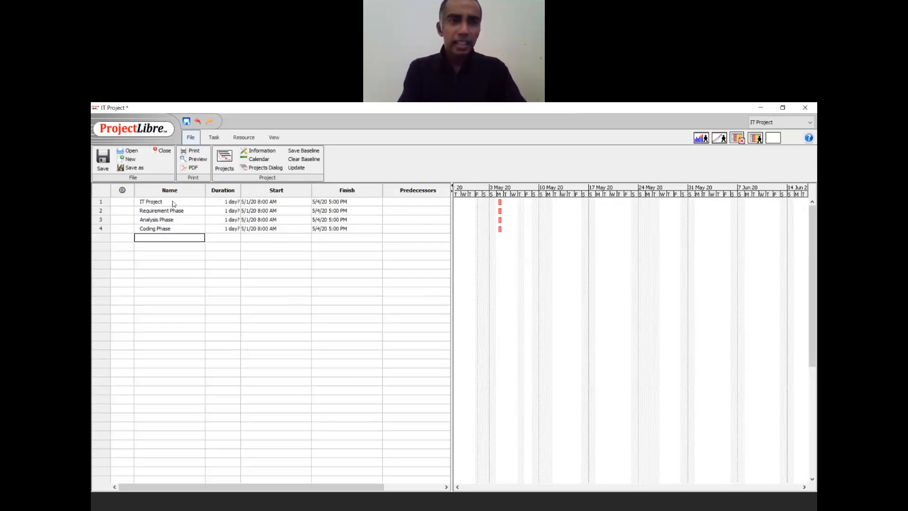
type("Testing Phase")
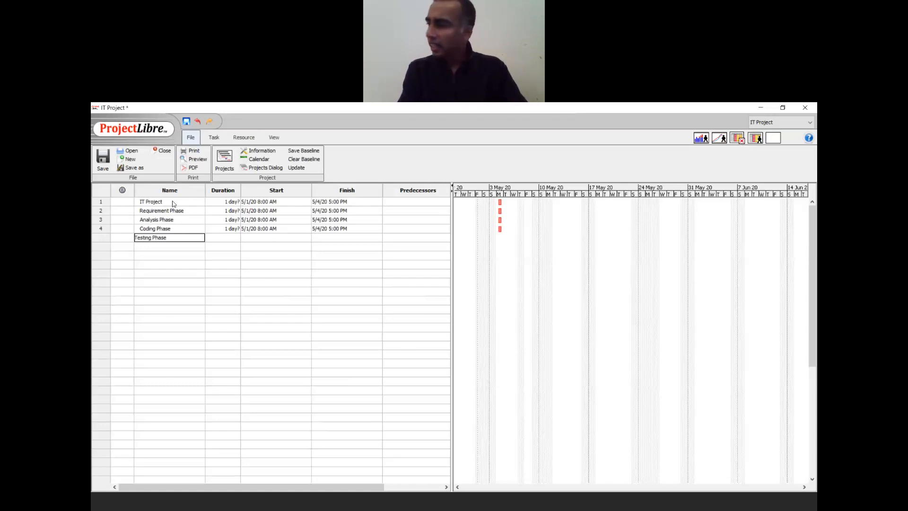
key("Return")
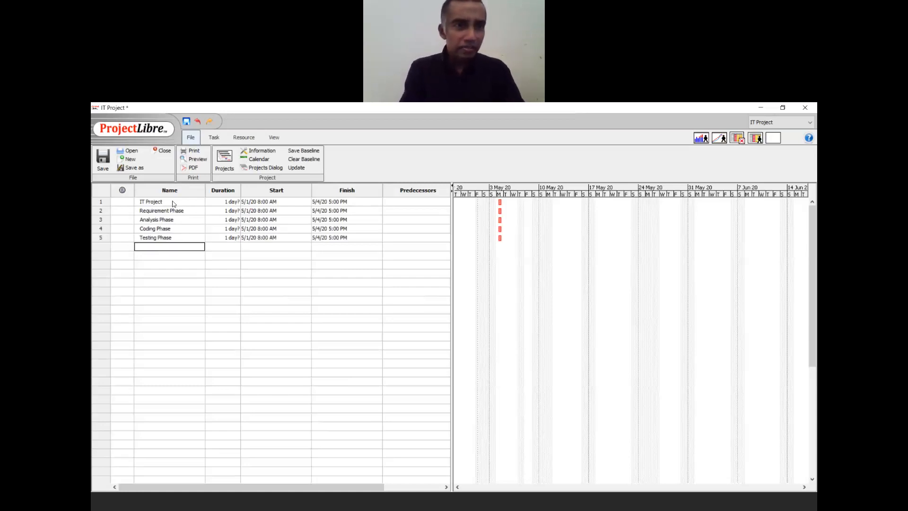
type("Implementat")
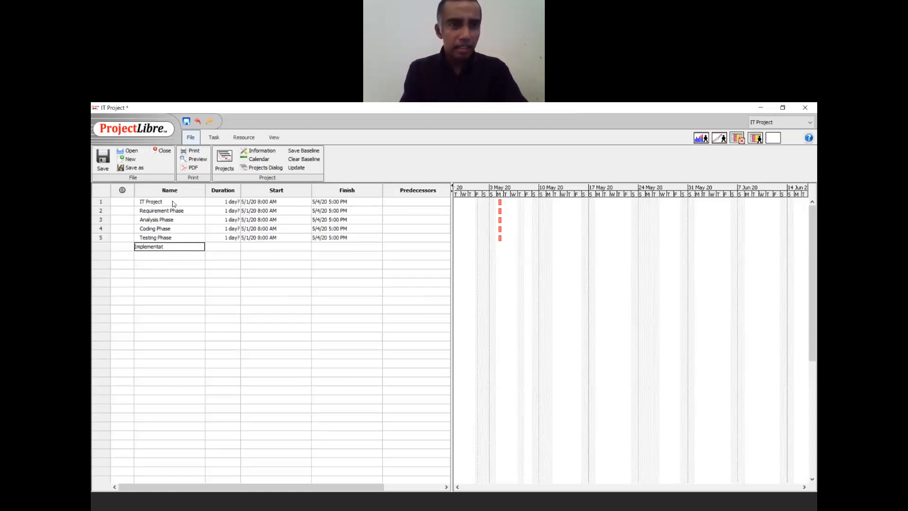
type("ion Phase")
key("BackSpace")
key("BackSpace")
key("BackSpace")
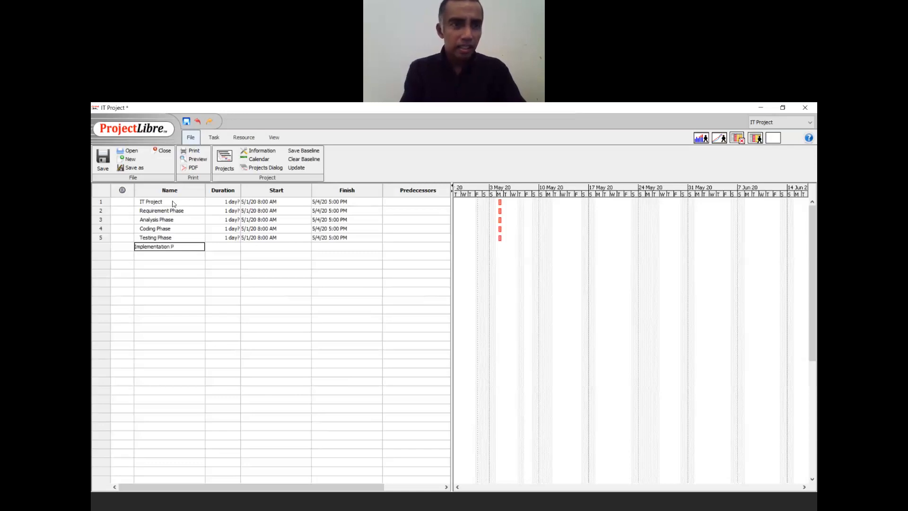
type("hase")
key("Return")
key("Up")
key("Up")
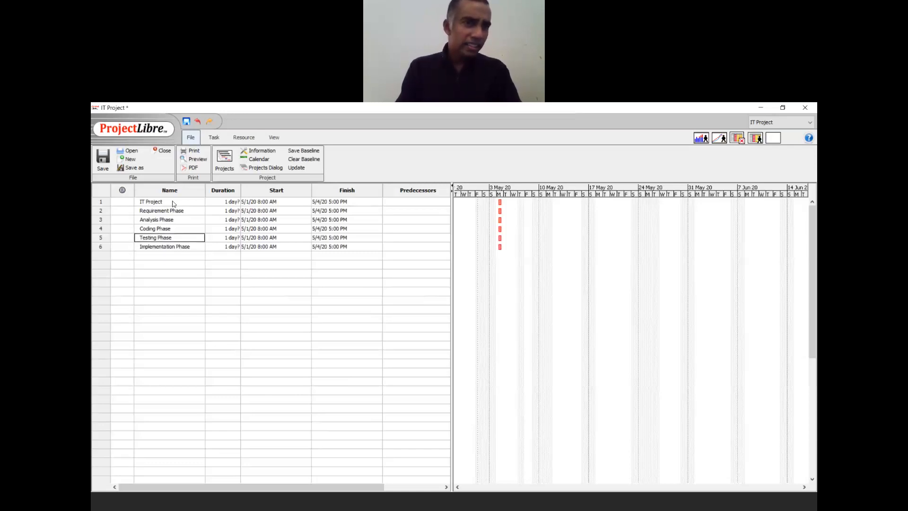
key("Up")
key("Up")
key("Up")
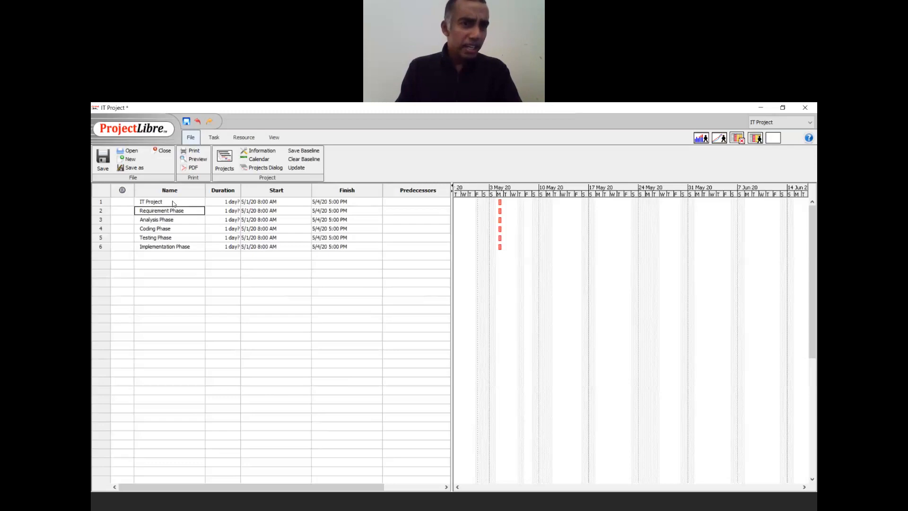
key("Down")
key("Down")
key("Down")
key("Down")
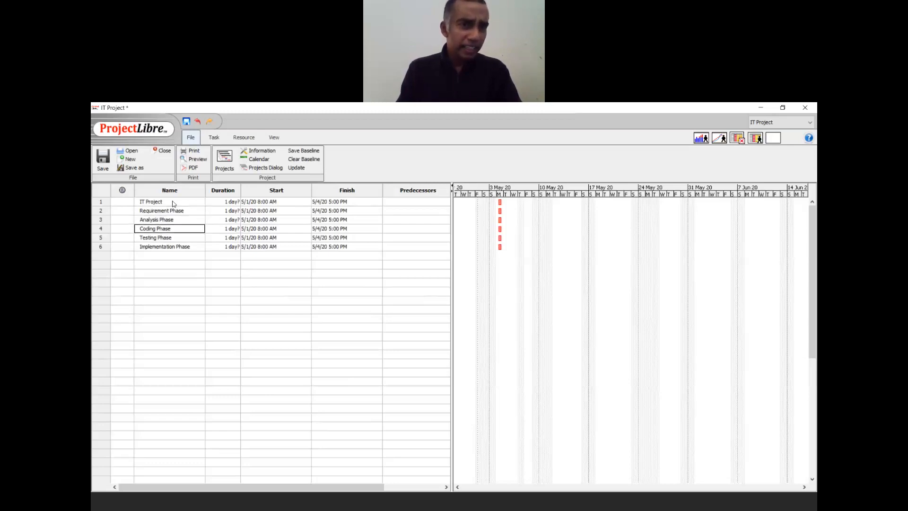
key("Up")
key("Up")
key("Up")
key("Up")
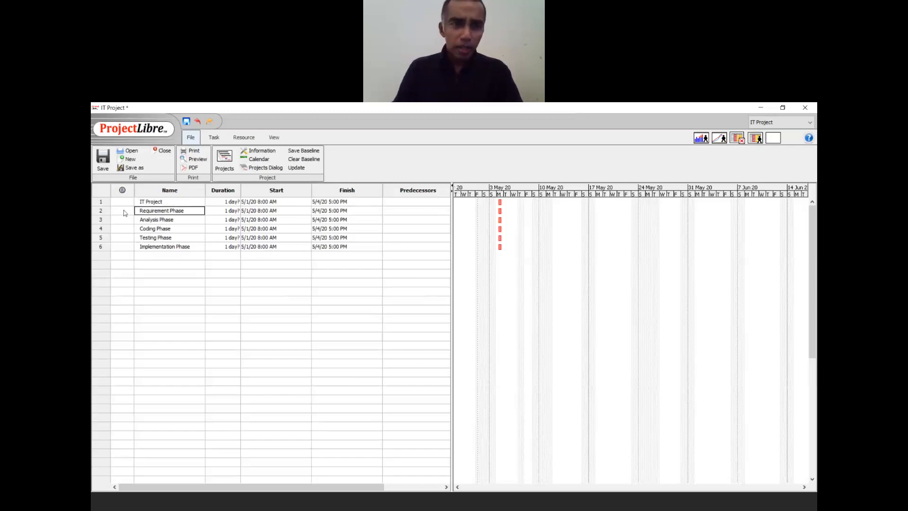
- Select rows Requirement Phase through Implementation Phase and show the Task tab
left_click(101, 211)
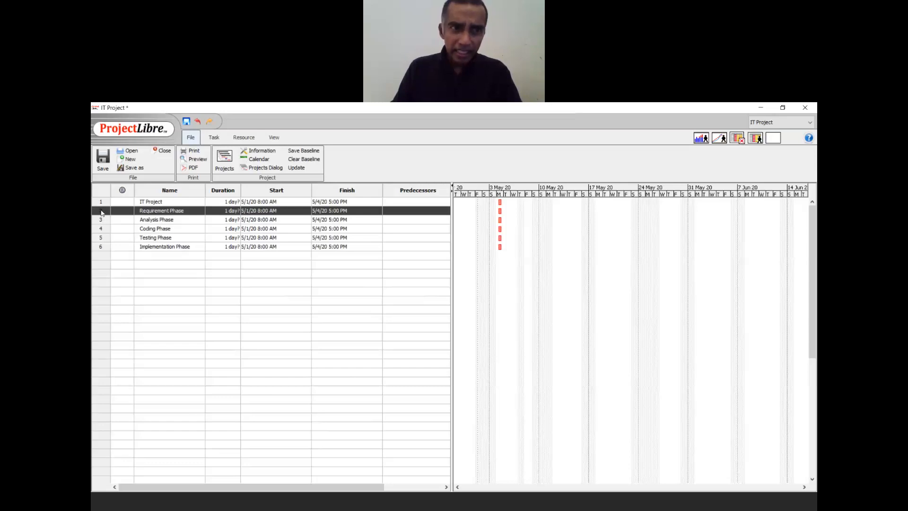
left_click(100, 247, "shift")
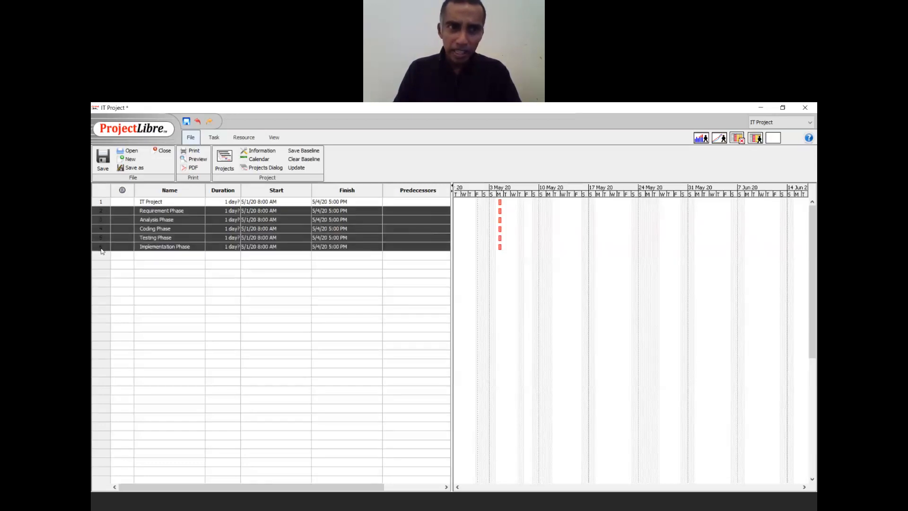
left_click(132, 230)
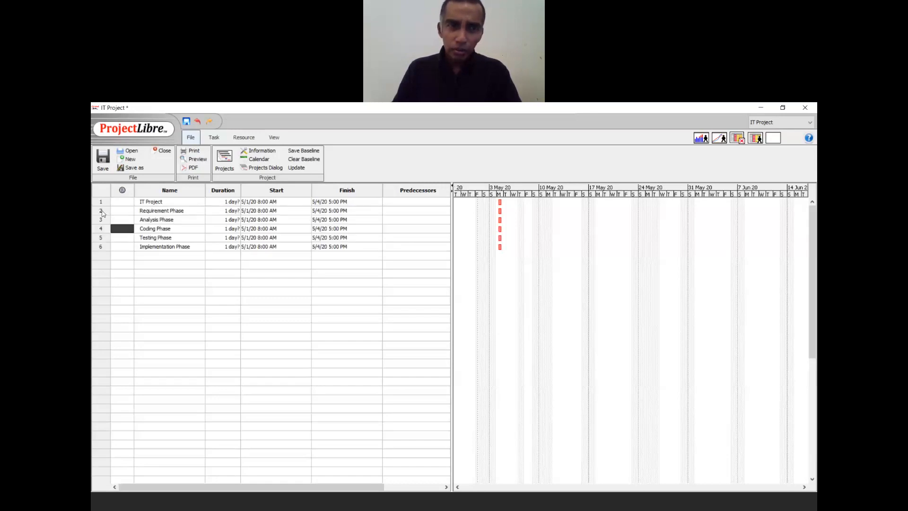
left_click(101, 212)
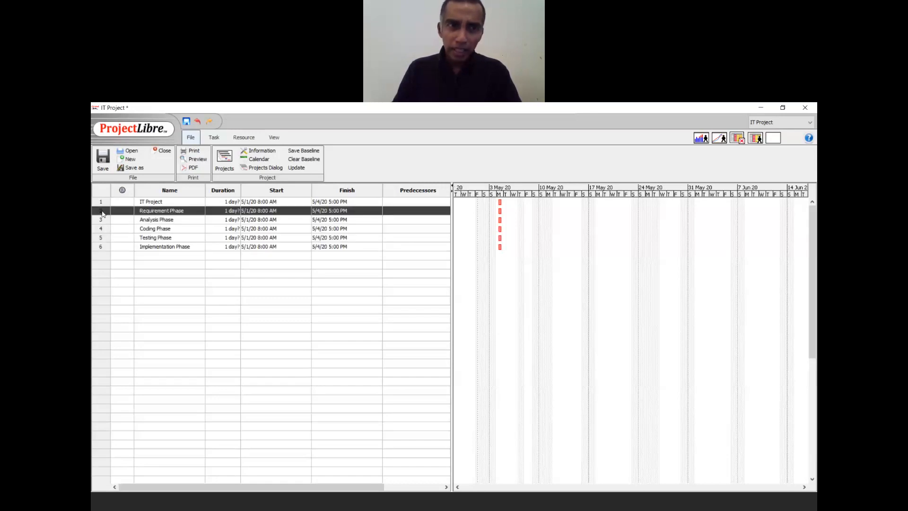
left_click(101, 247, "shift")
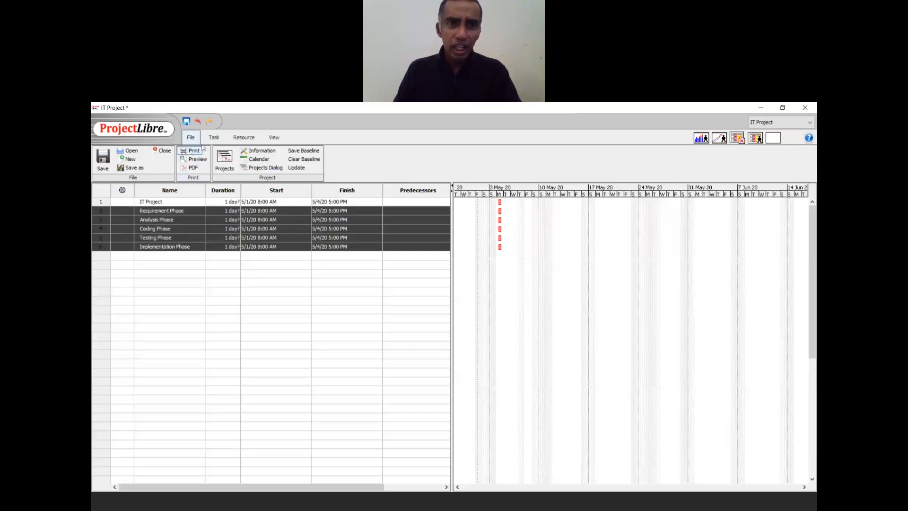
left_click(214, 138)
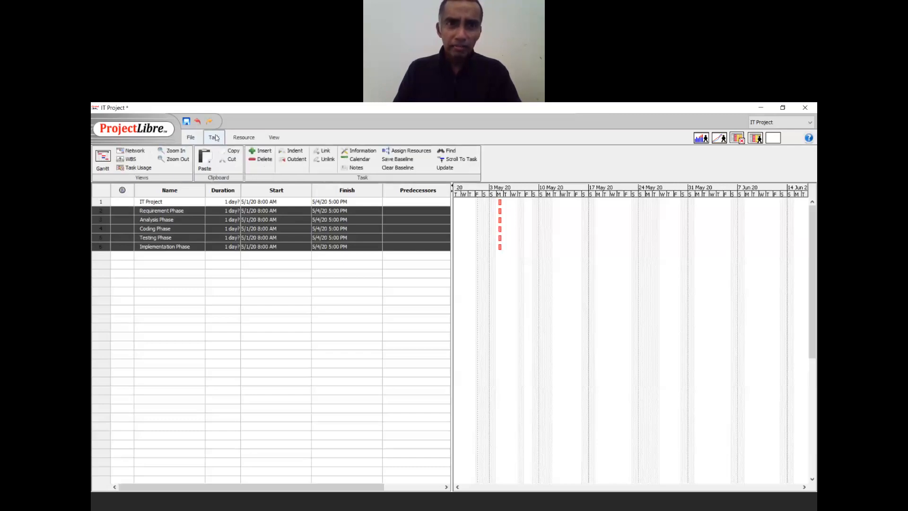
- Indent the five phase rows under IT Project, then select the Analysis Phase row
left_click(298, 154)
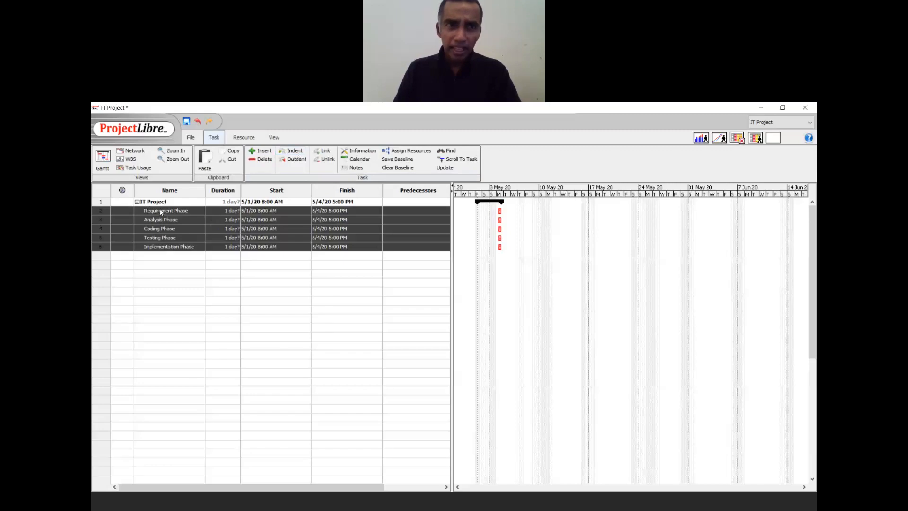
double_click(150, 247)
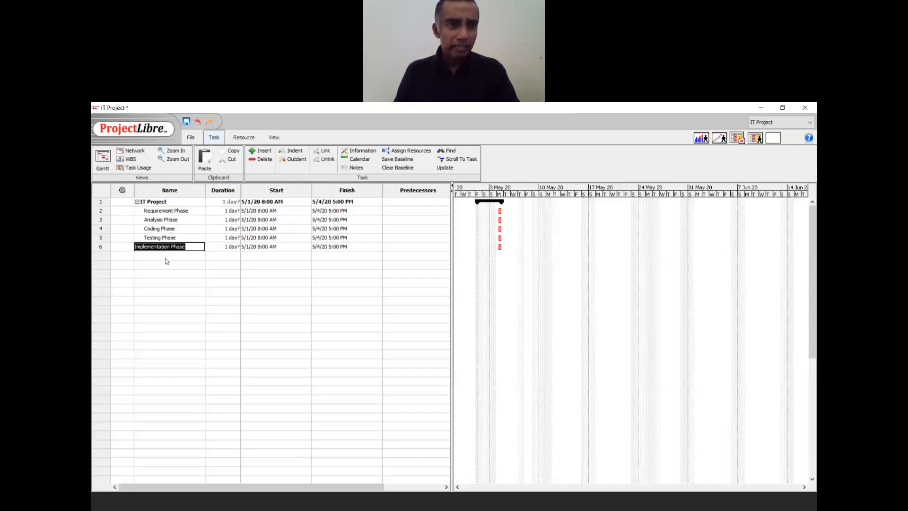
left_click(101, 221)
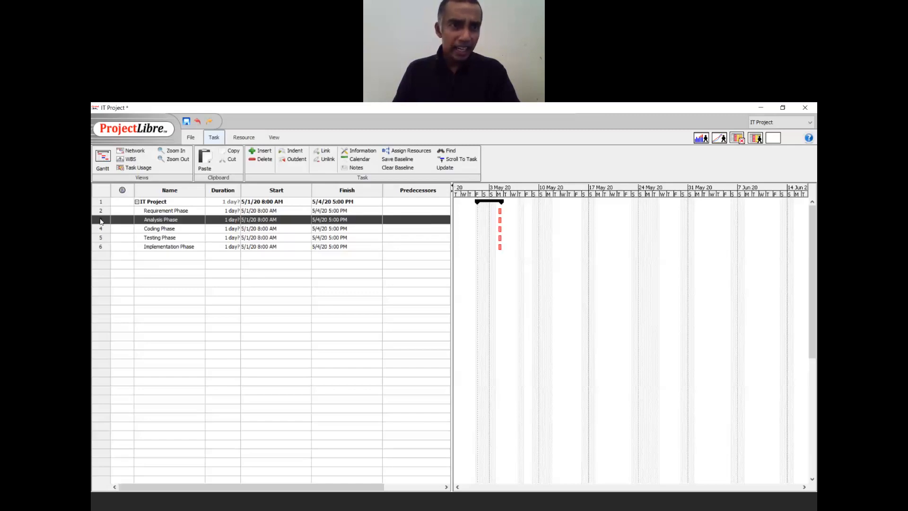
- Insert four blank rows above Analysis Phase and four above Coding Phase
left_click(263, 151)
left_click(263, 151)
left_click(263, 151)
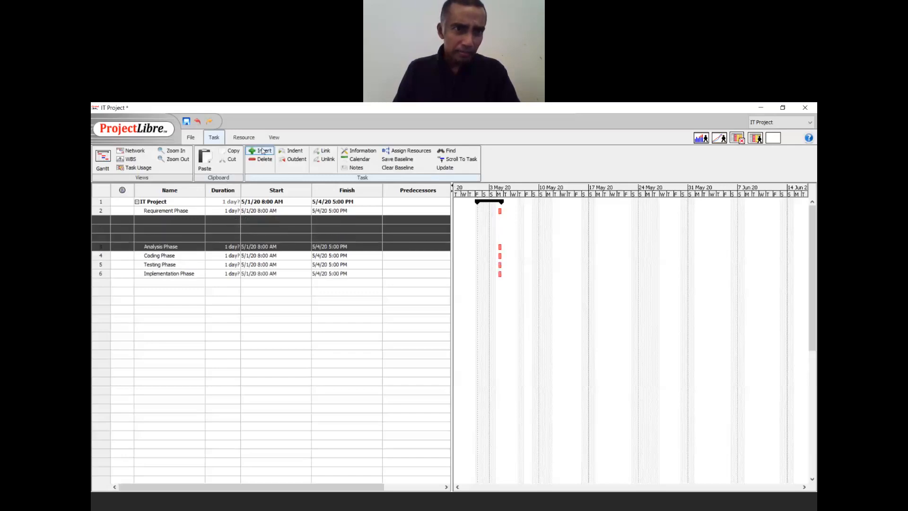
left_click(262, 152)
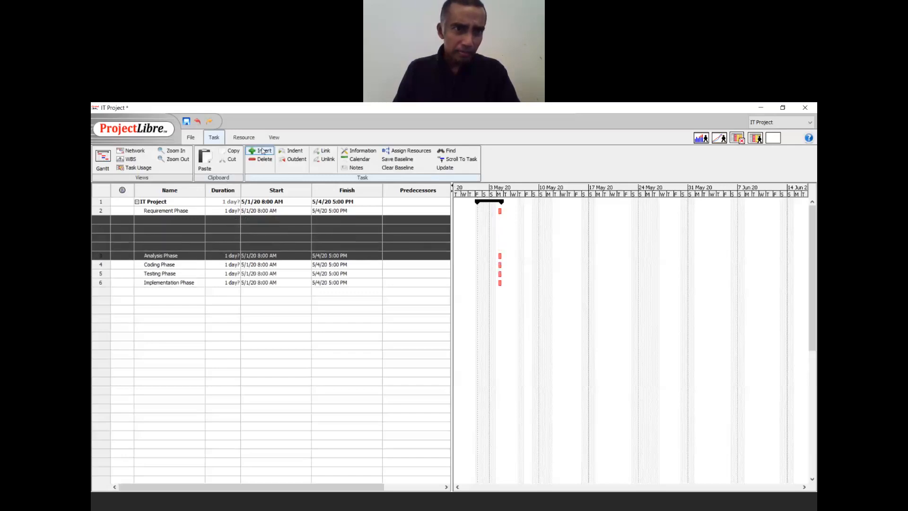
left_click(101, 266)
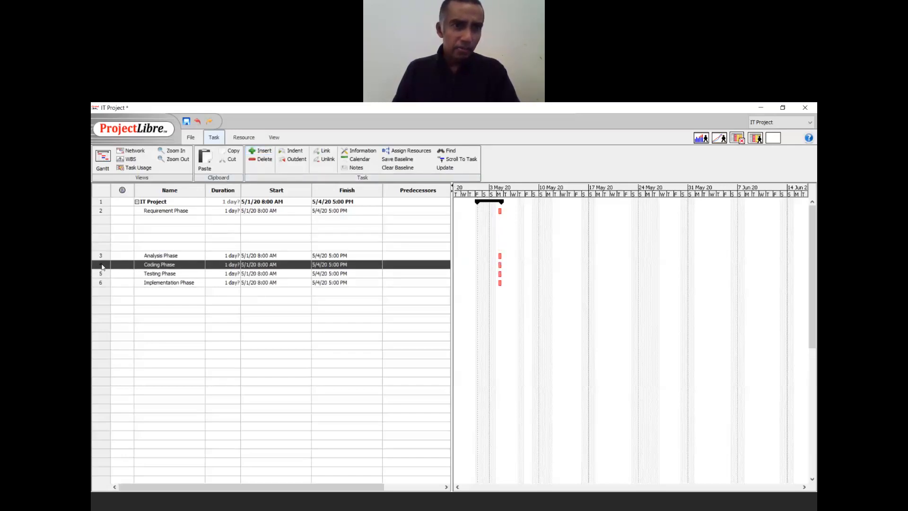
left_click(263, 151)
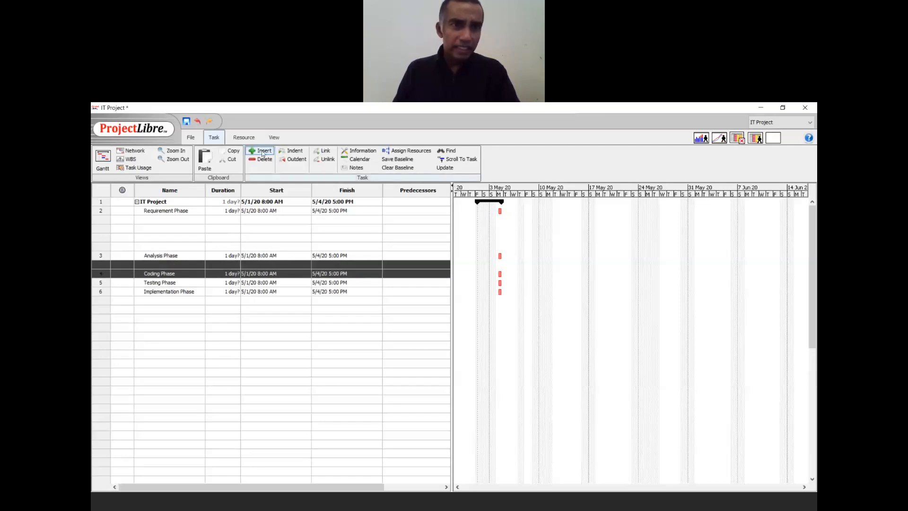
left_click(262, 152)
left_click(262, 151)
left_click(262, 151)
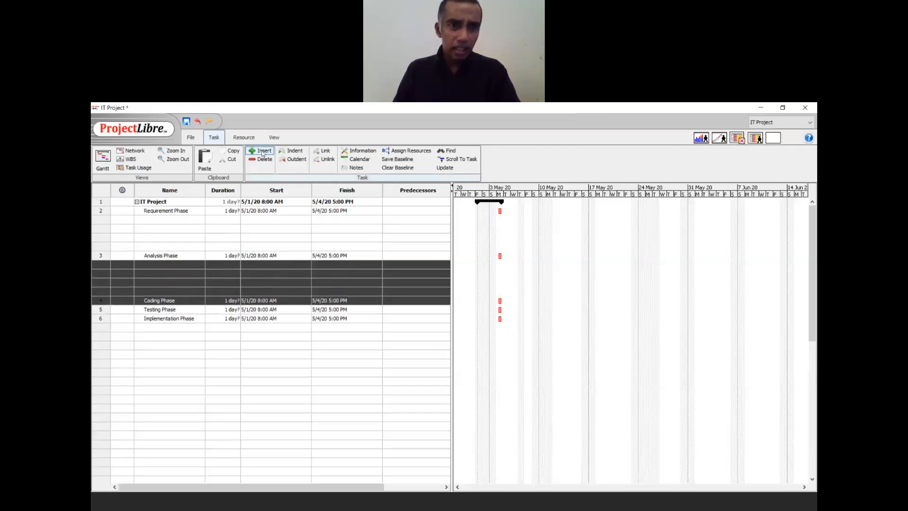
- Insert three blank rows above Testing Phase and three above Implementation Phase
left_click(99, 311)
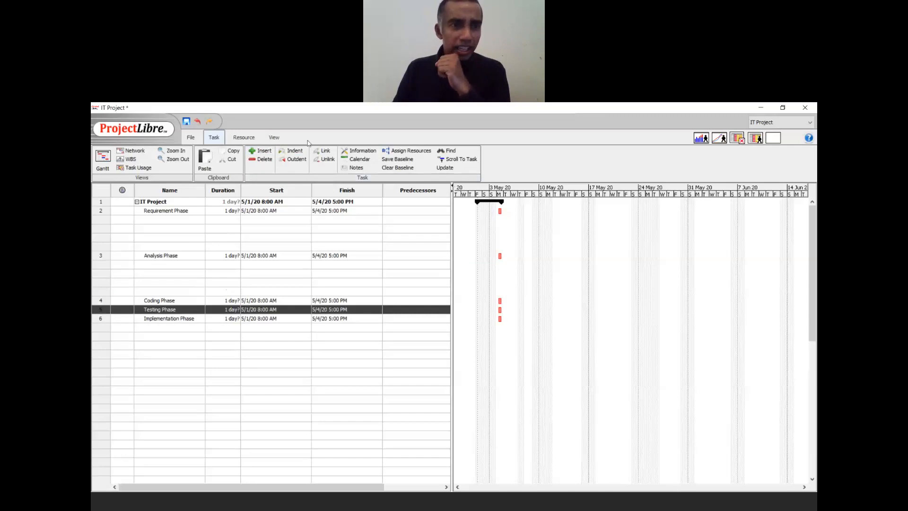
left_click(259, 154)
left_click(259, 154)
left_click(259, 153)
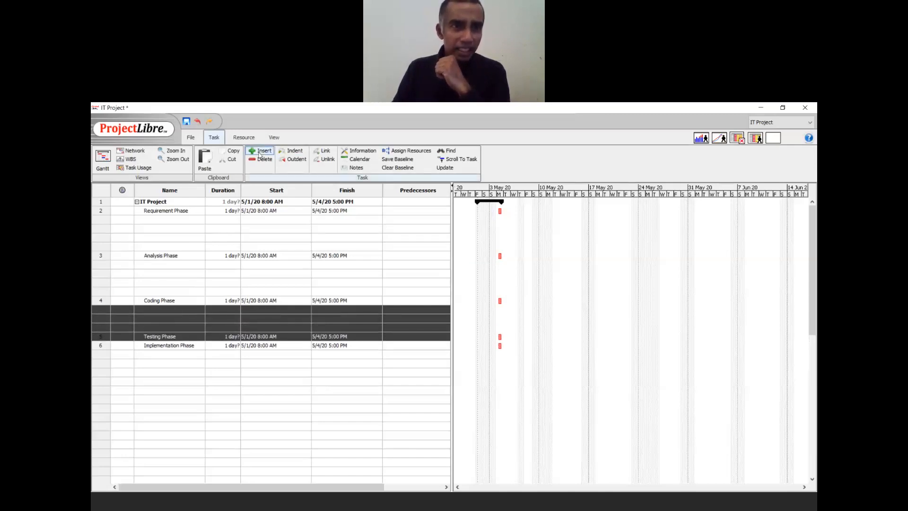
left_click(259, 154)
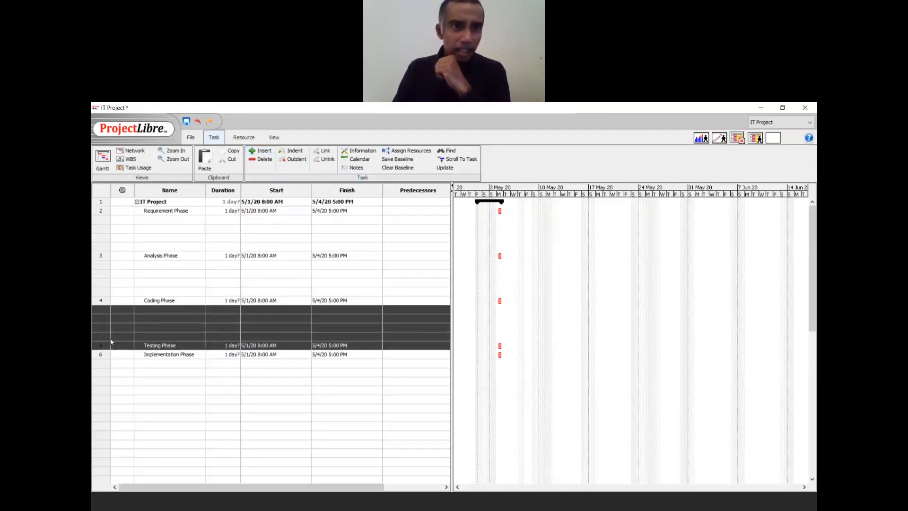
left_click(97, 355)
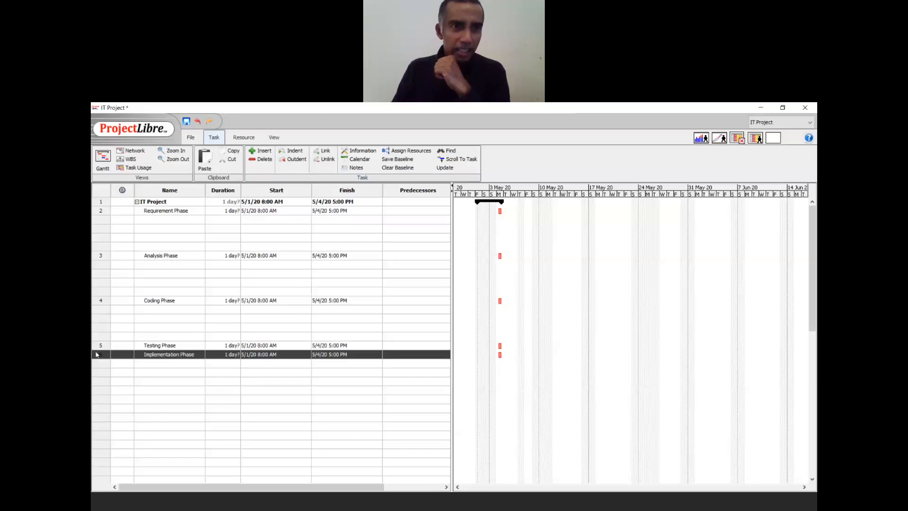
left_click(266, 152)
left_click(266, 153)
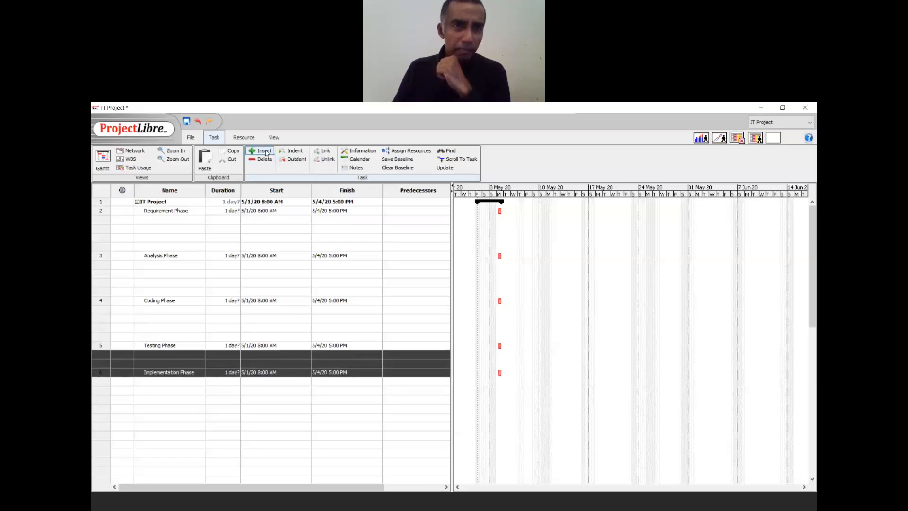
left_click(266, 152)
left_click(266, 152)
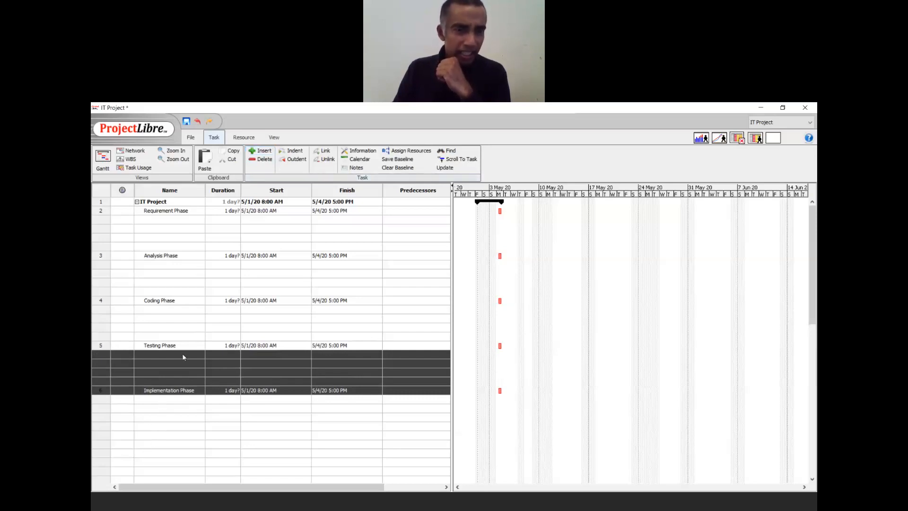
left_click(177, 328)
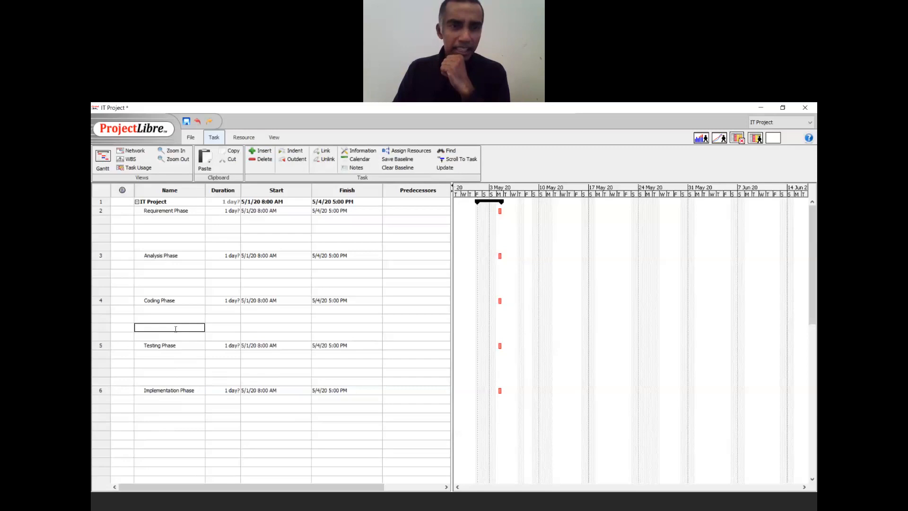
left_click(158, 218)
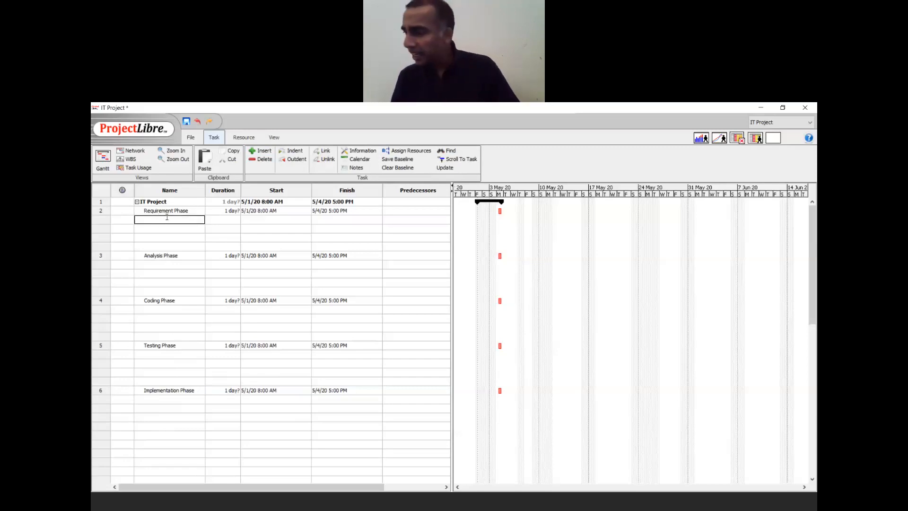
- Enter Plan Requirement, Conduct Interview, Document URS and Obtain URS Approval in the rows below Requirement Phase
type("Plan ")
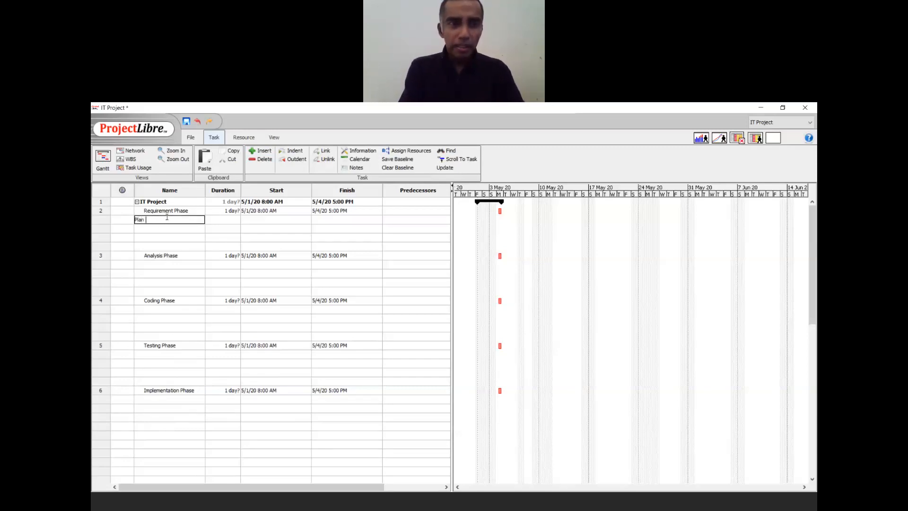
type("Requirement")
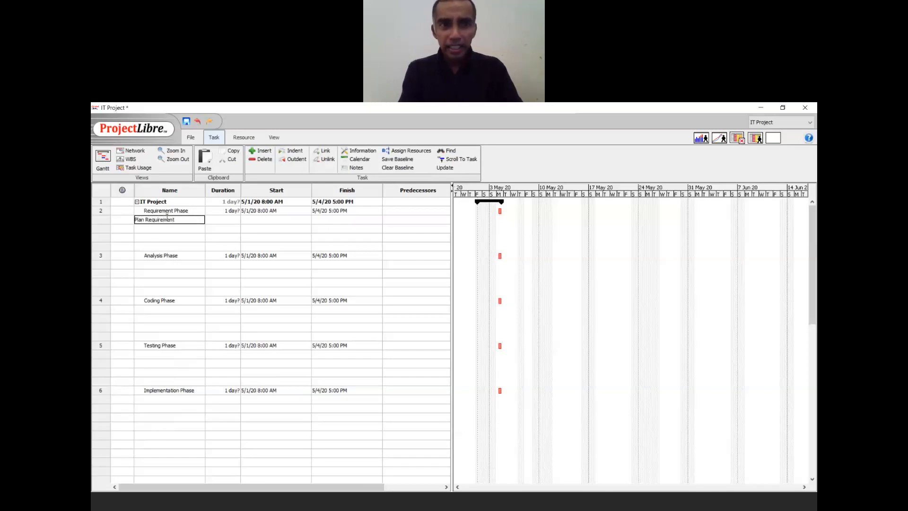
key("Return")
type("Conduc")
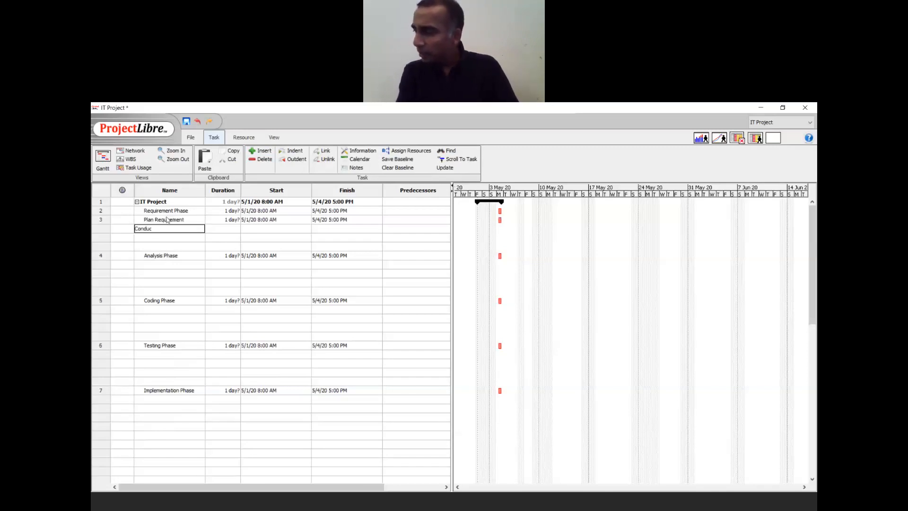
type("t Interview")
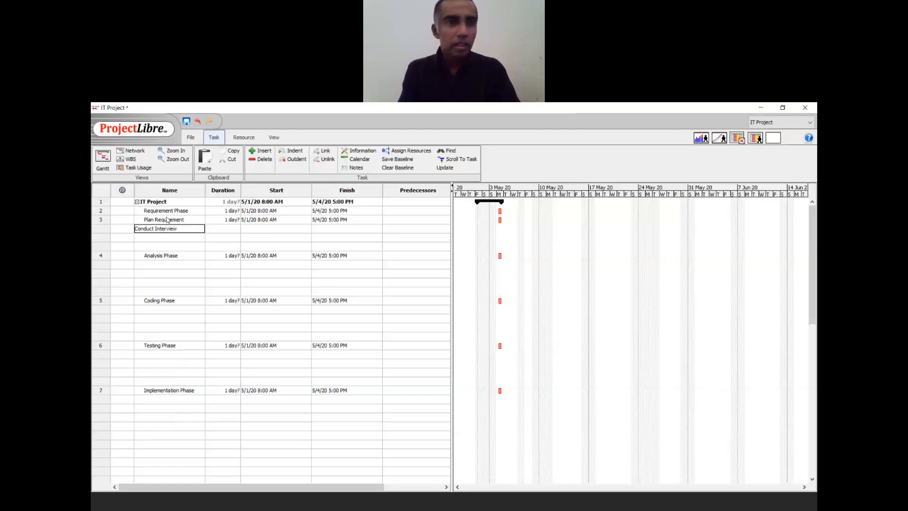
key("Return")
type("Doc")
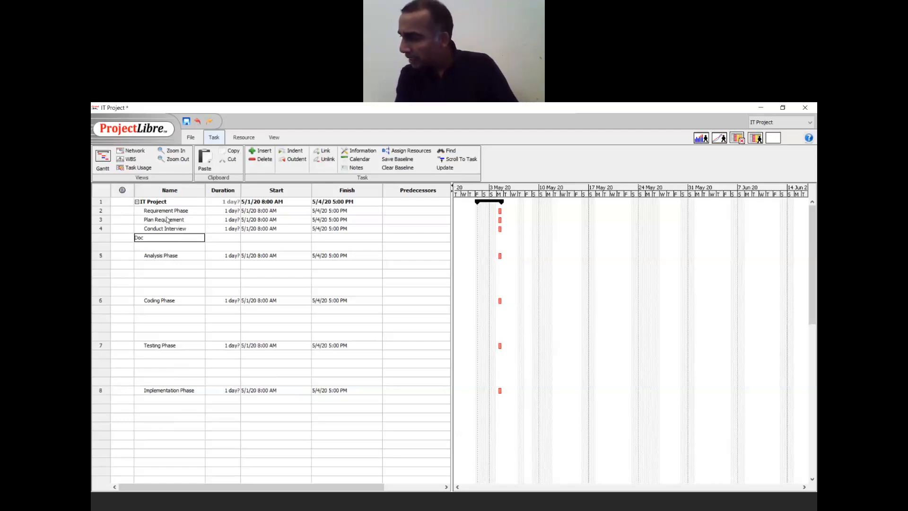
type("ument URS")
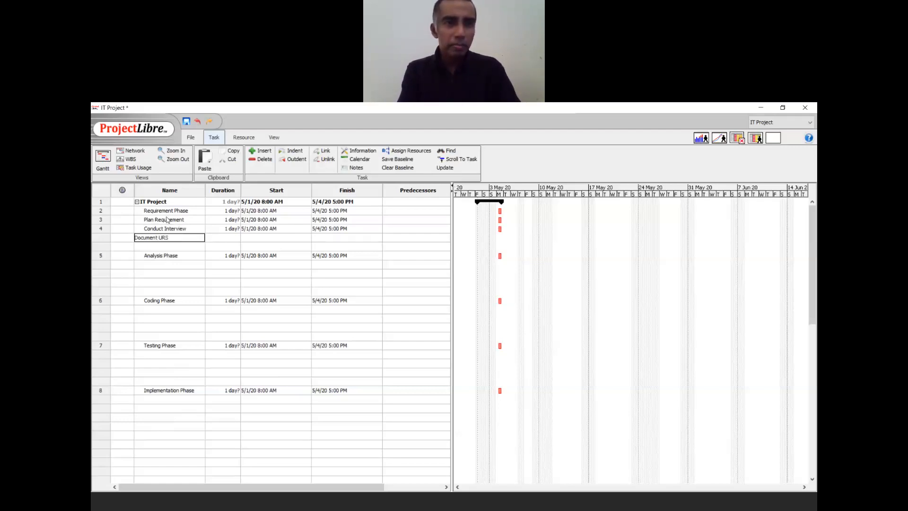
key("Return")
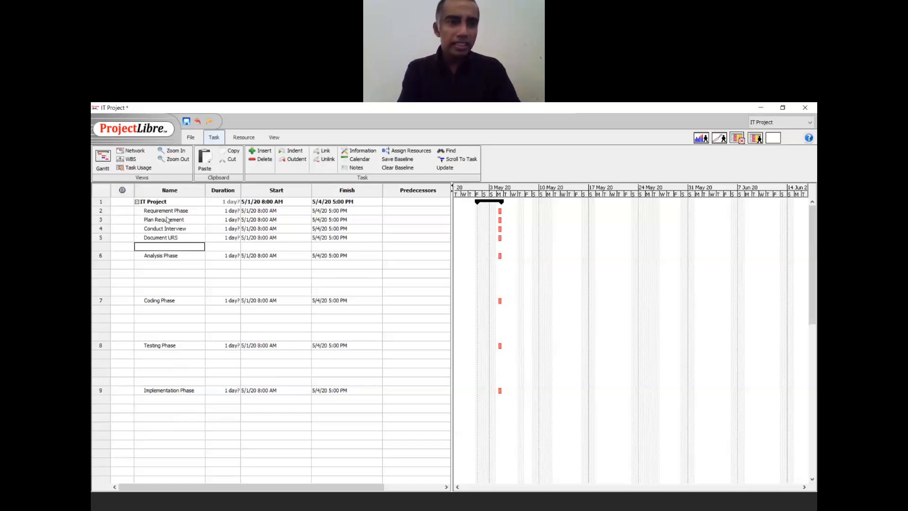
type("Obtain URS Approval")
key("Return")
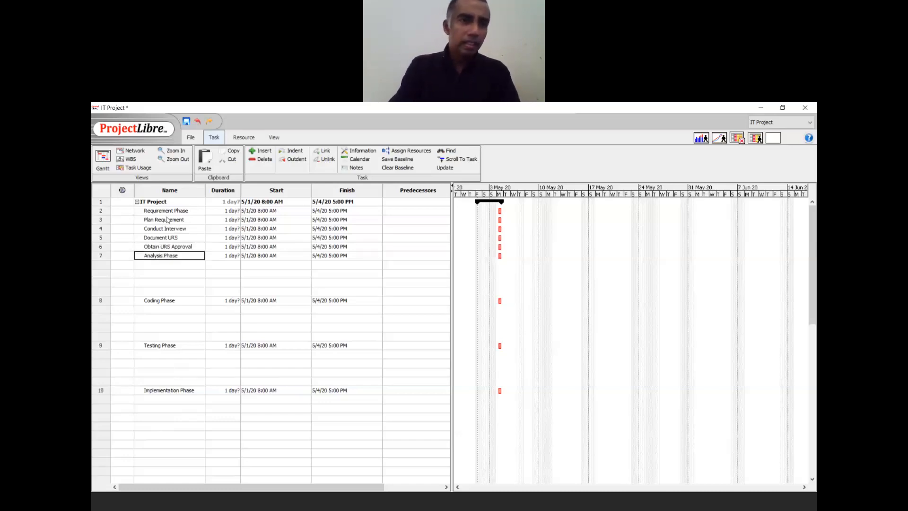
key("Up")
key("Up")
key("Up")
key("Up")
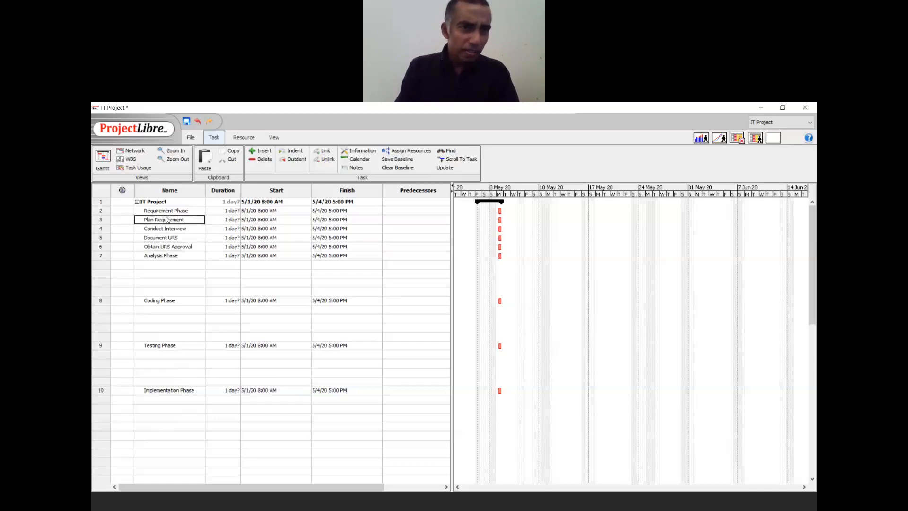
key("Down")
key("Down")
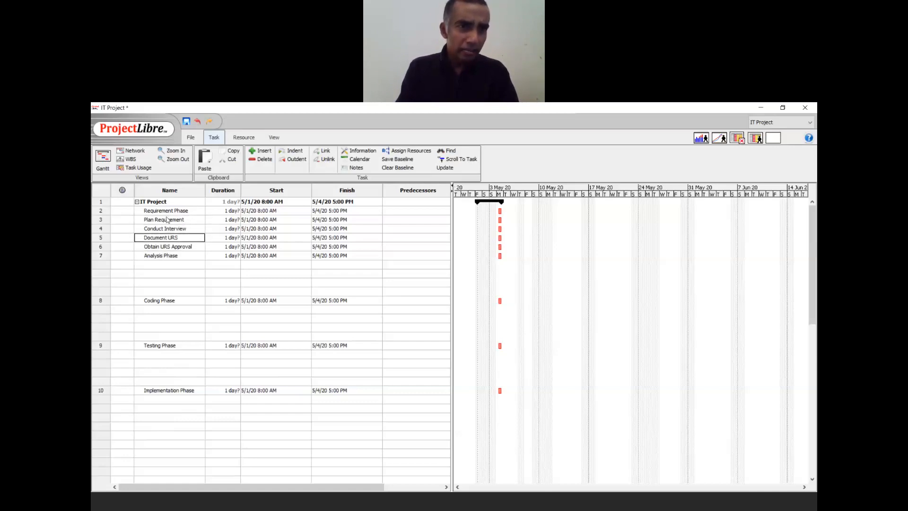
key("Down")
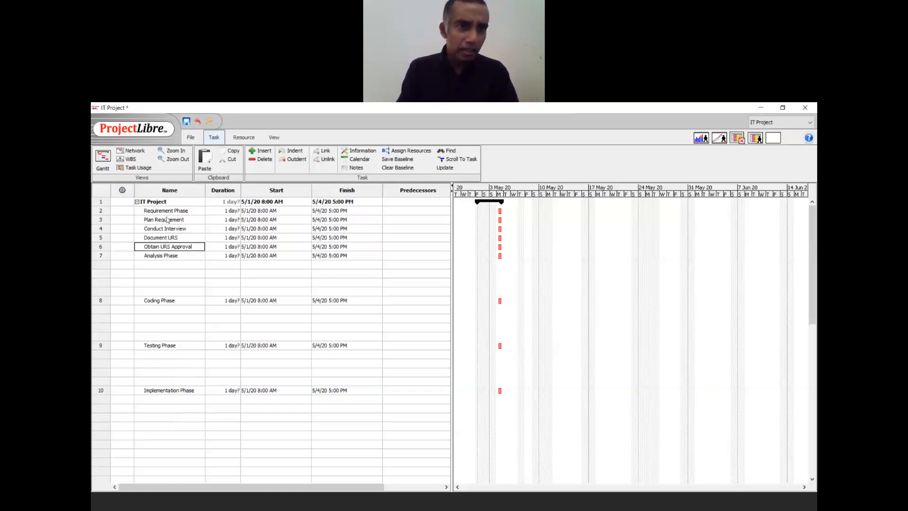
key("Up")
key("Up")
key("Up")
key("Up")
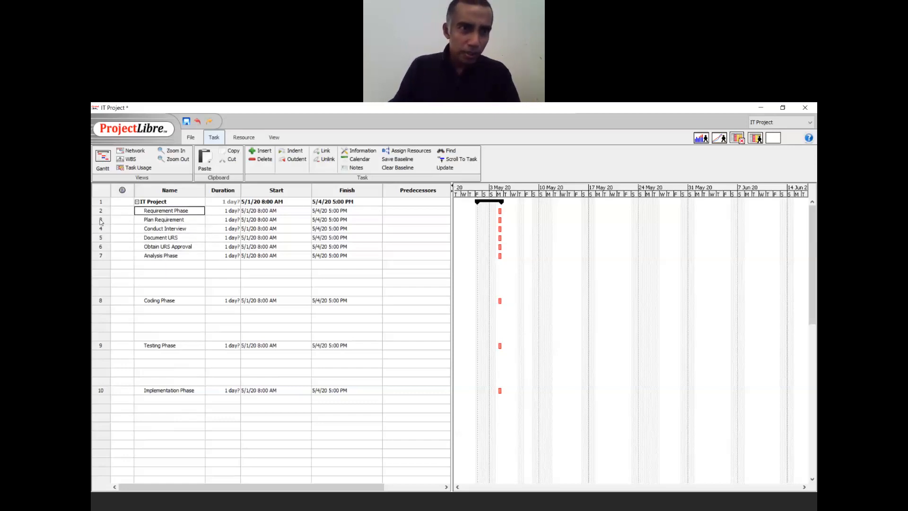
- Indent the four new requirement tasks under Requirement Phase
left_click_drag(101, 220, 102, 248)
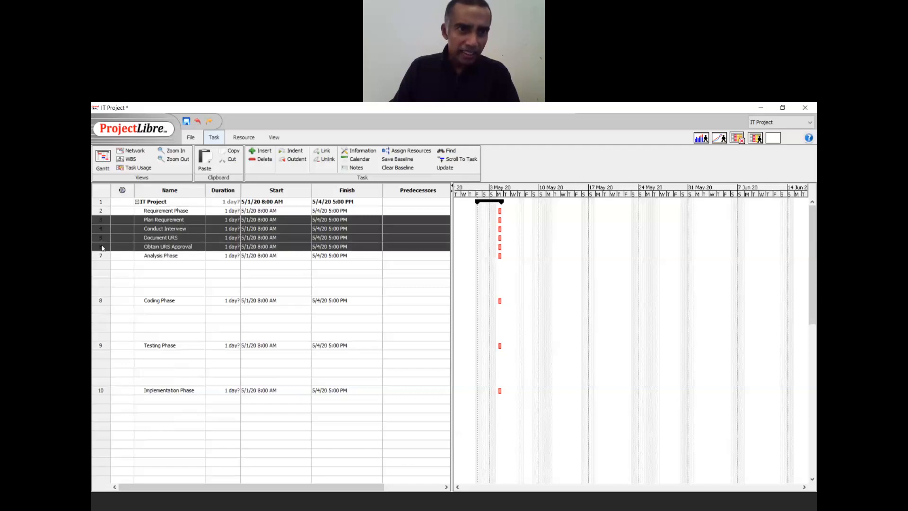
left_click(292, 151)
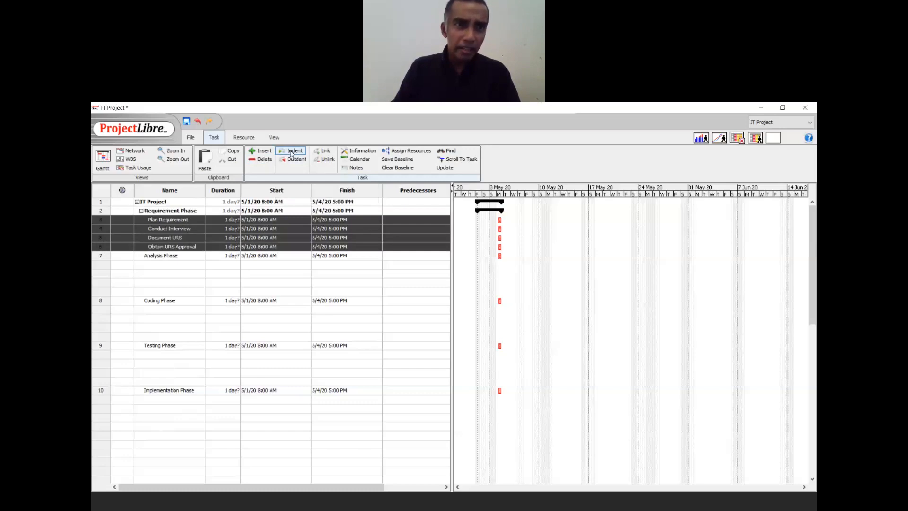
left_click(159, 263)
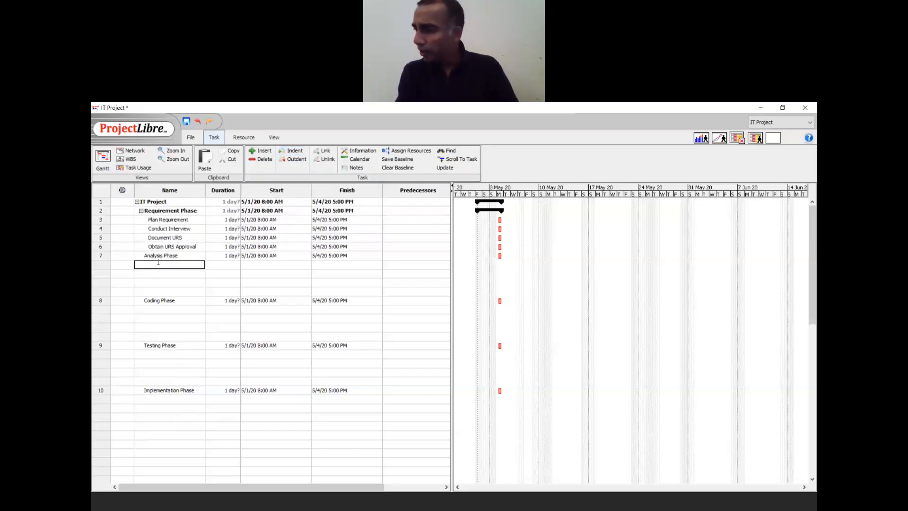
- Add Design FD, Develop Design Document, Develop Test Cases and Obtain Design Approval, indented under Analysis Phase
type("Design FD")
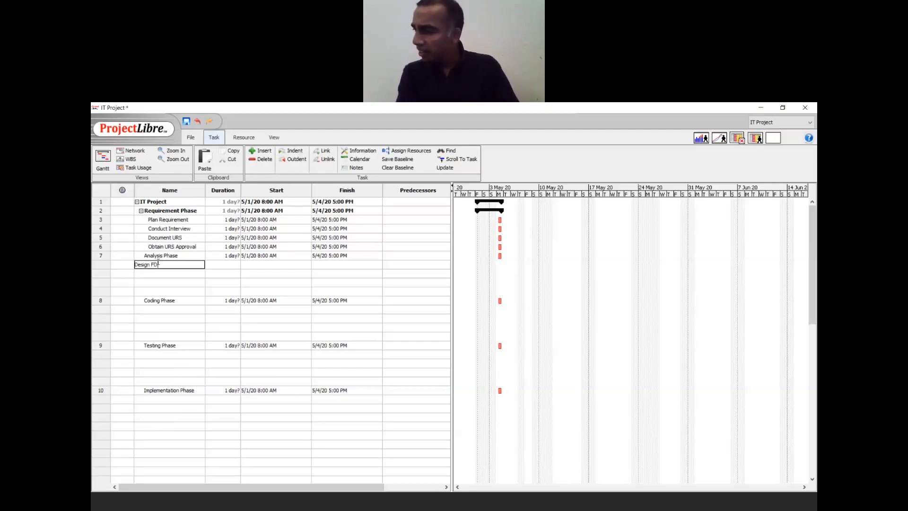
key("Return")
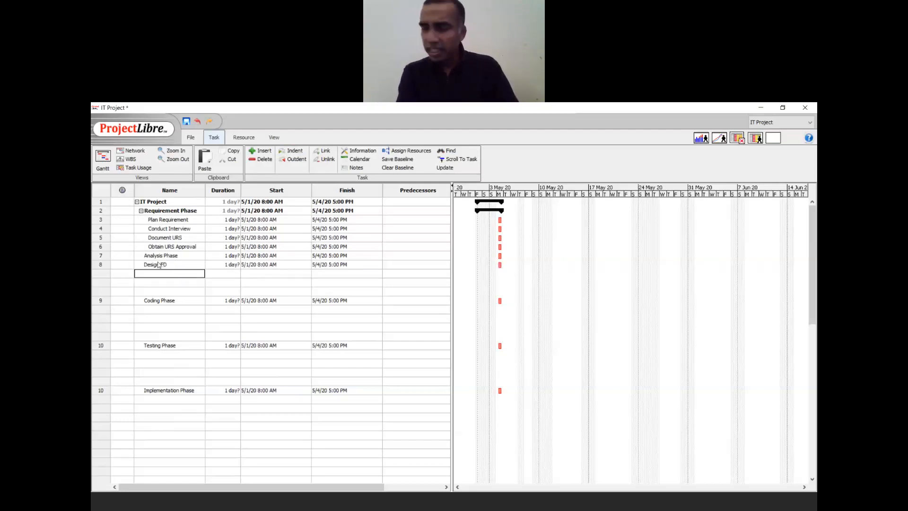
type("Develop")
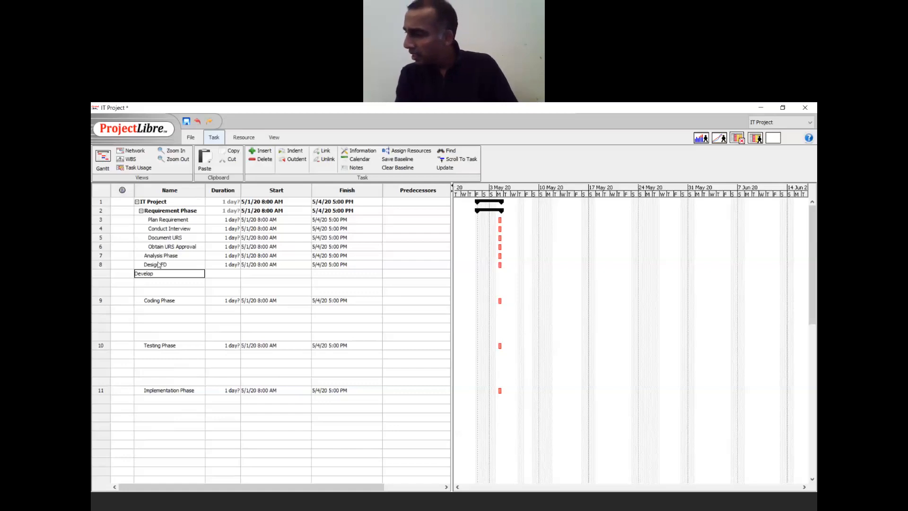
type(" Design Document")
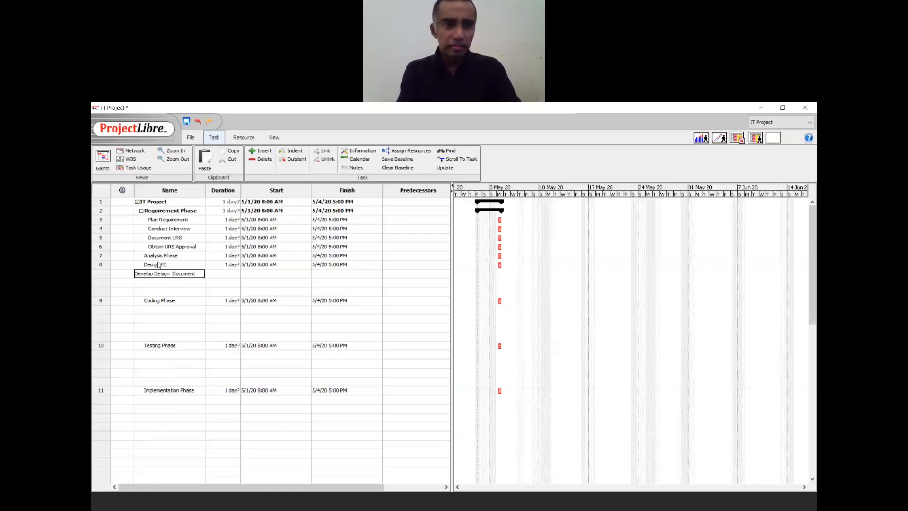
key("Return")
type("Deve")
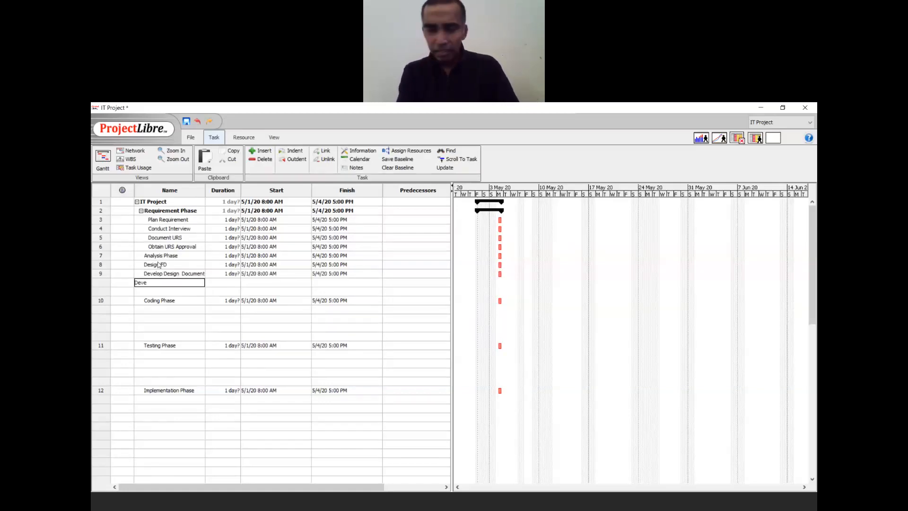
type("lop Test Cases")
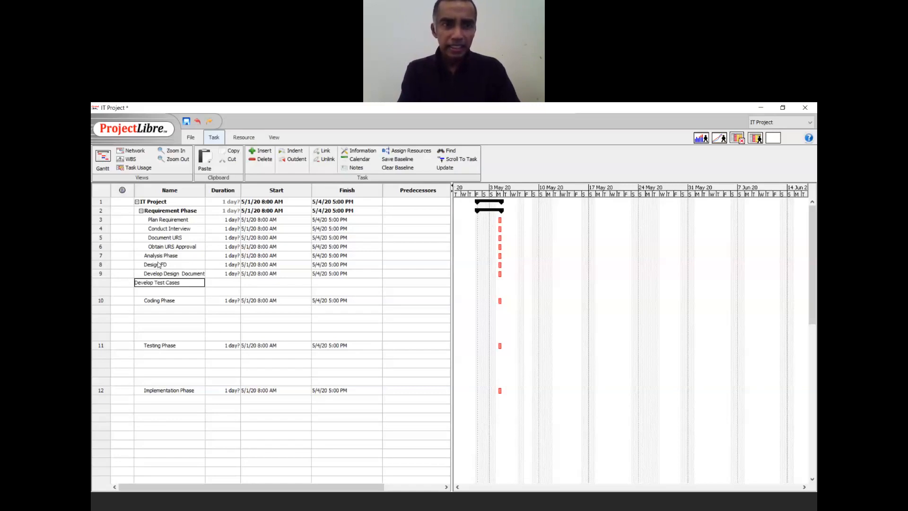
key("Return")
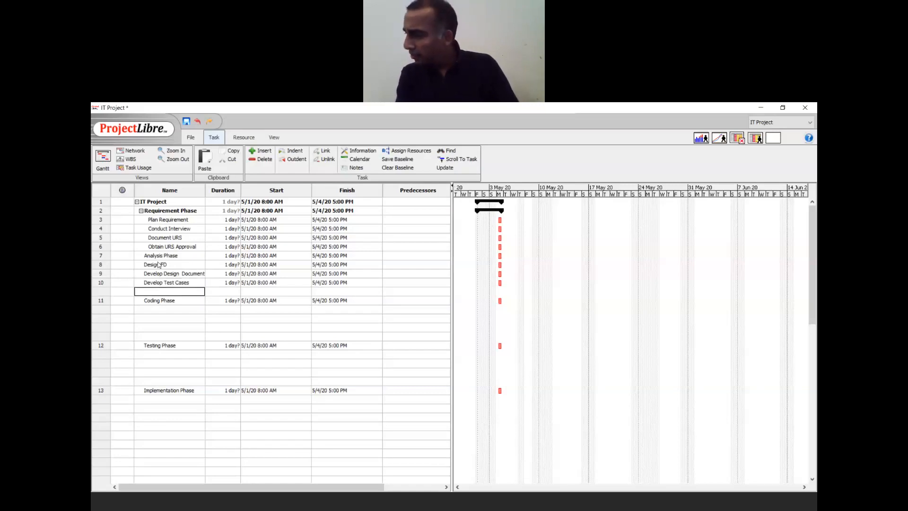
type("Obtai")
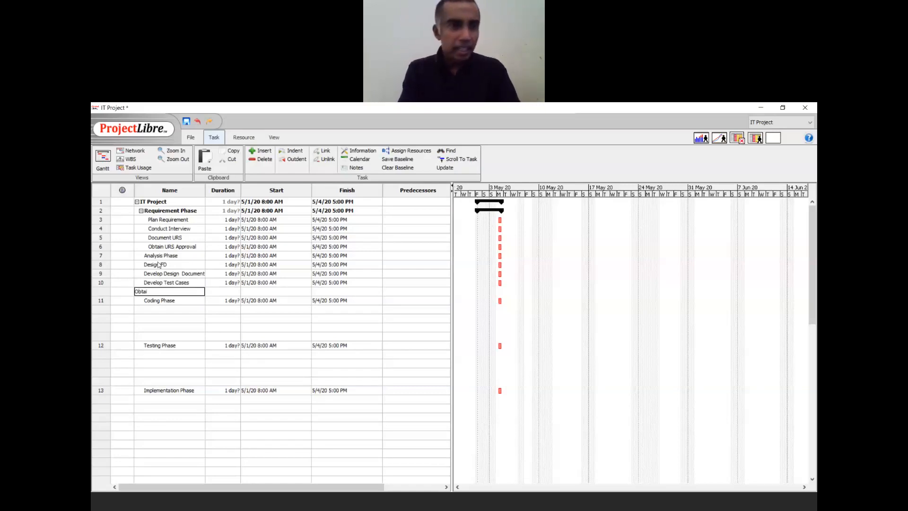
type("n Design Approva")
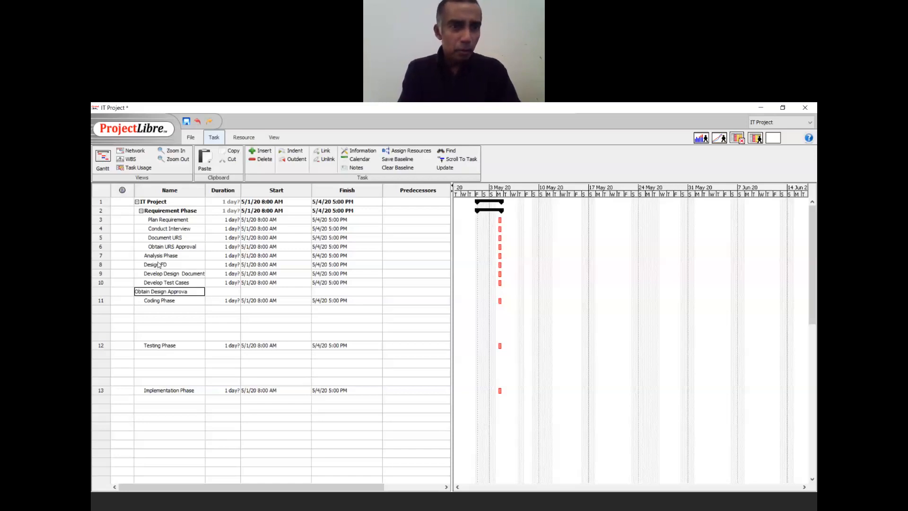
type("l")
key("Return")
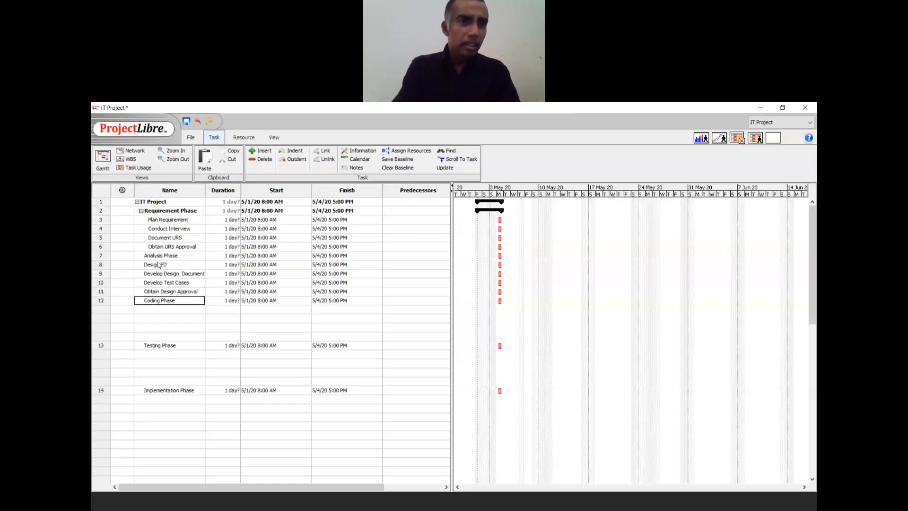
left_click(99, 291)
left_click_drag(99, 292, 102, 267)
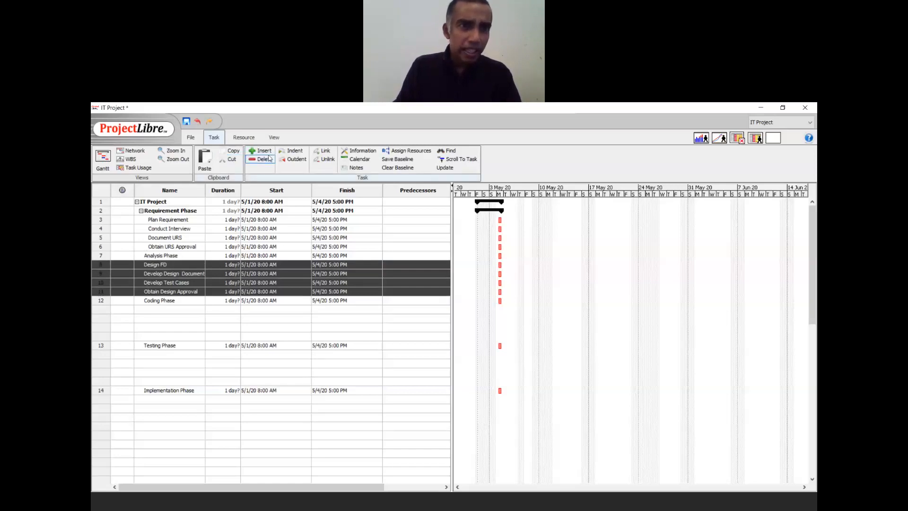
left_click(289, 152)
left_click(155, 308)
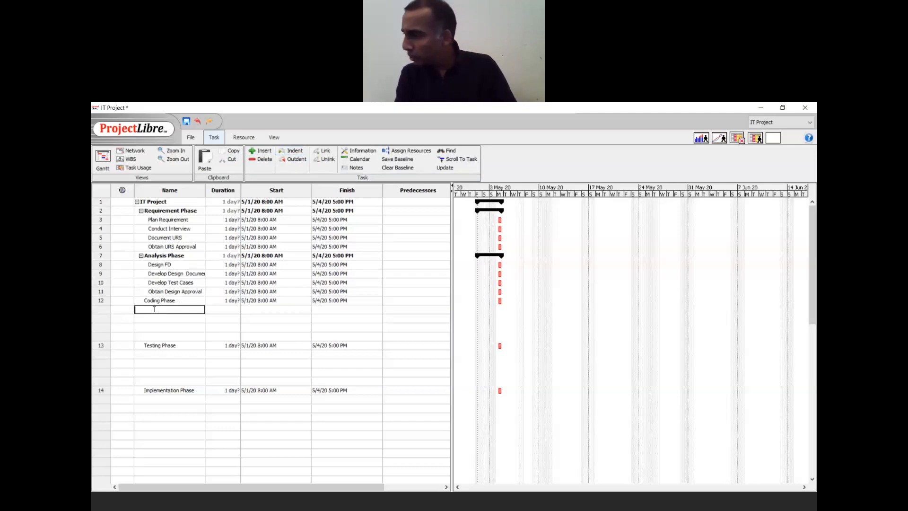
- Add the Develop Module task below Coding Phase, correcting the 'Develop Mdule' typo
type("Develop M")
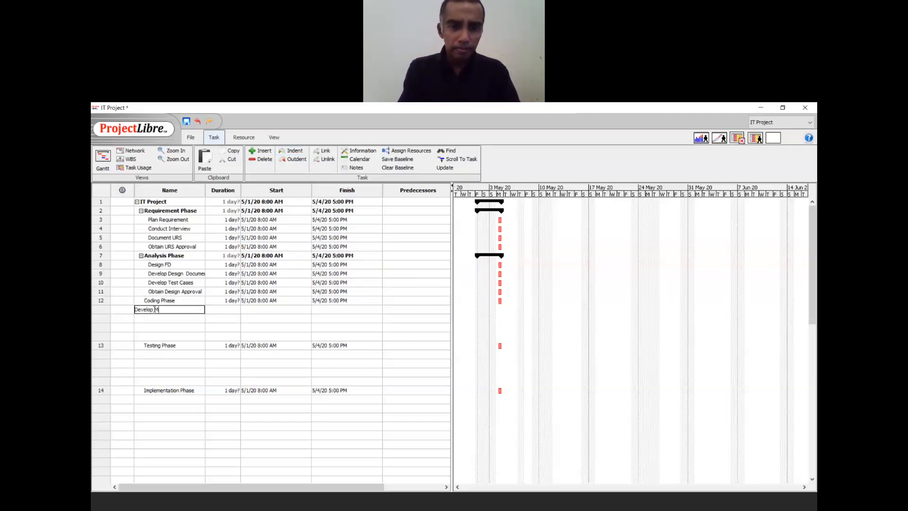
type("dule")
key("Return")
left_click(154, 310)
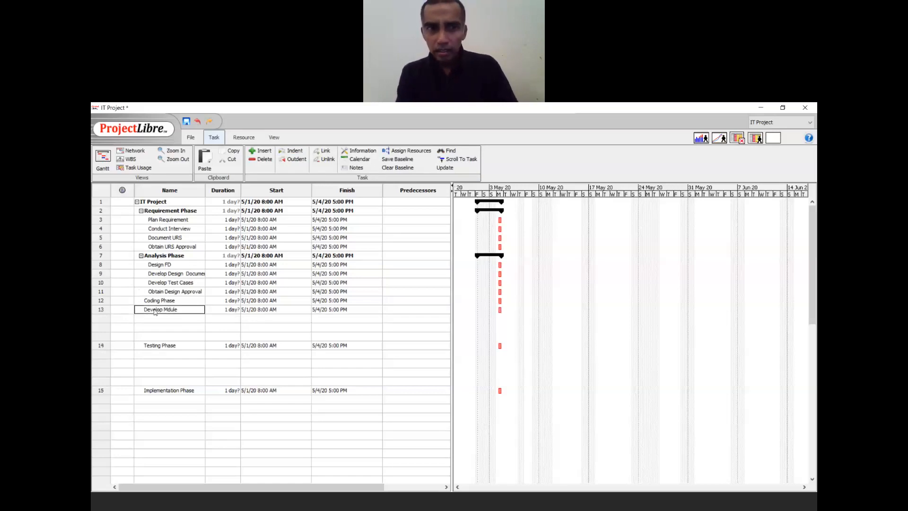
double_click(154, 310)
key("BackSpace")
type("D")
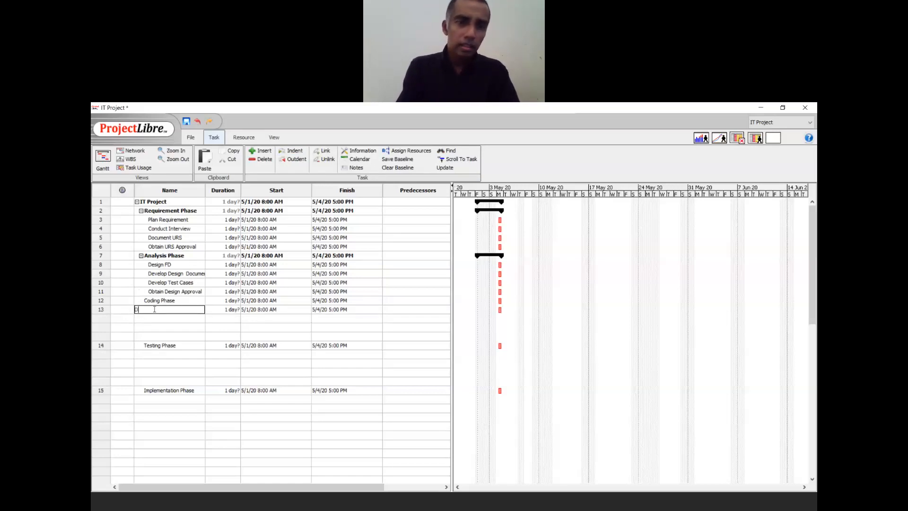
type("evelop Module")
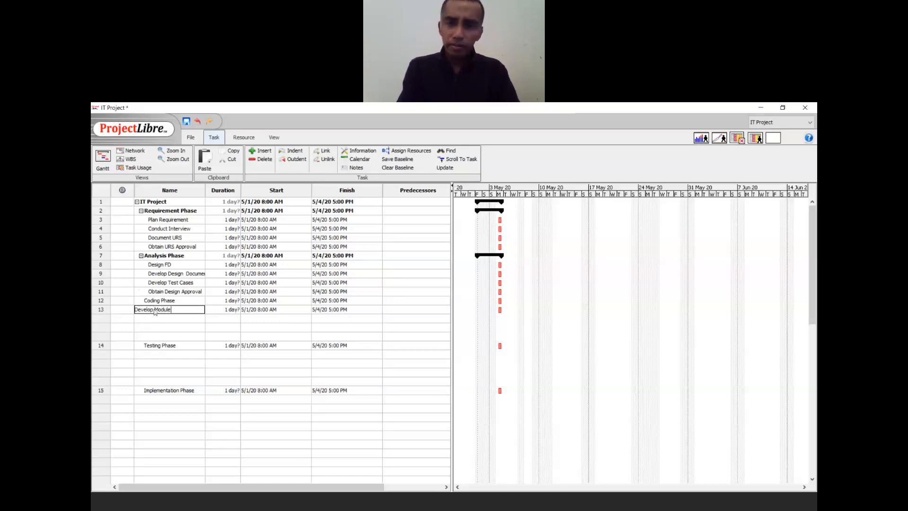
key("Return")
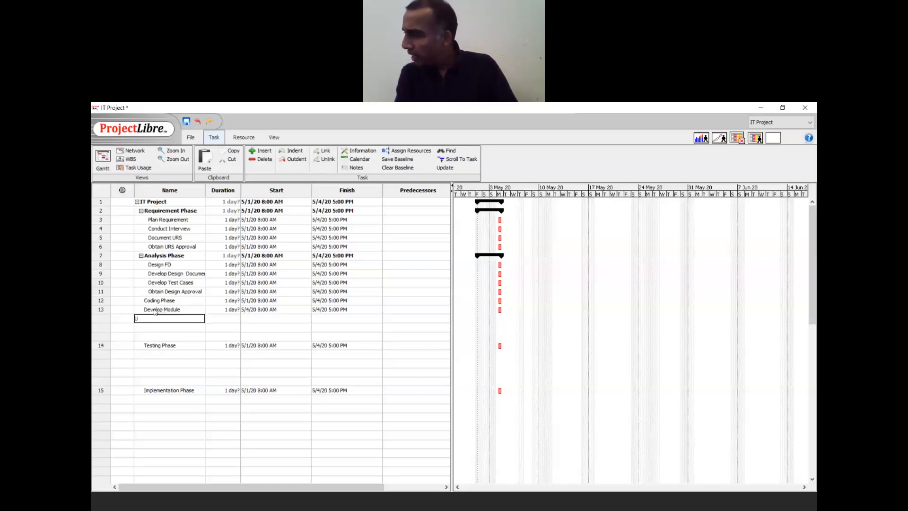
- Add Update Test Plan, Update Training Materials and Develop User Manual, then indent rows 13–16 under Coding Phase
type("Update Test")
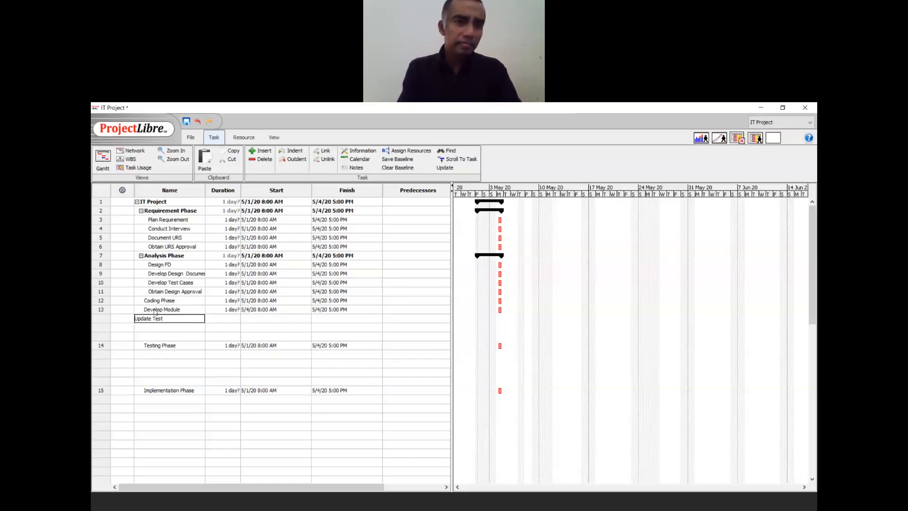
type("ing P;lan")
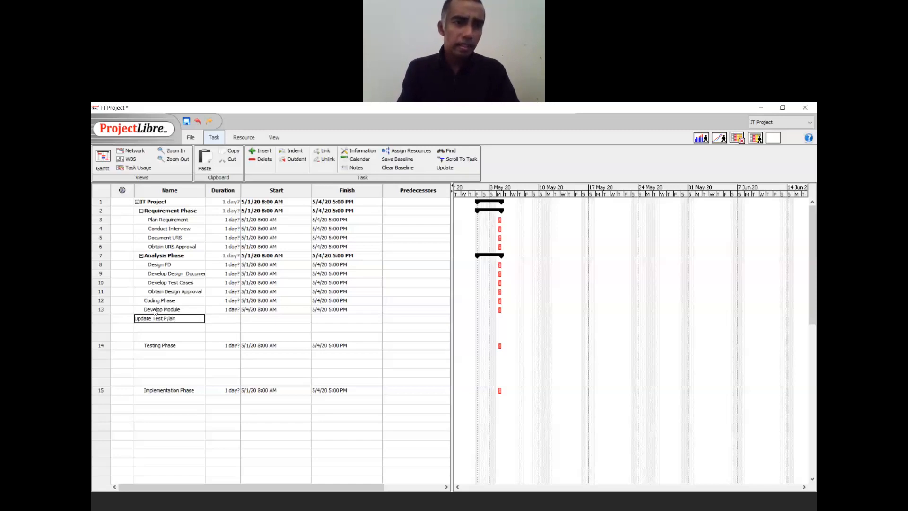
key("BackSpace")
key("BackSpace")
key("Return")
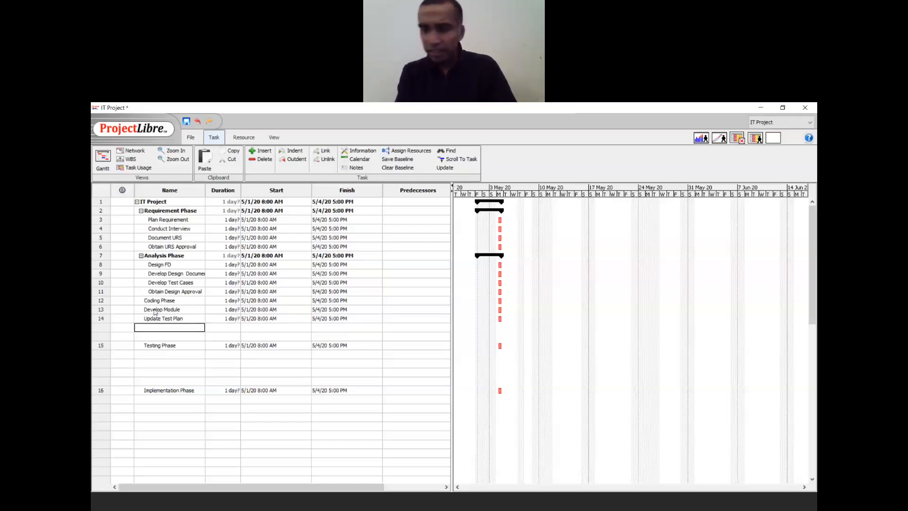
type("Update Training  Materials")
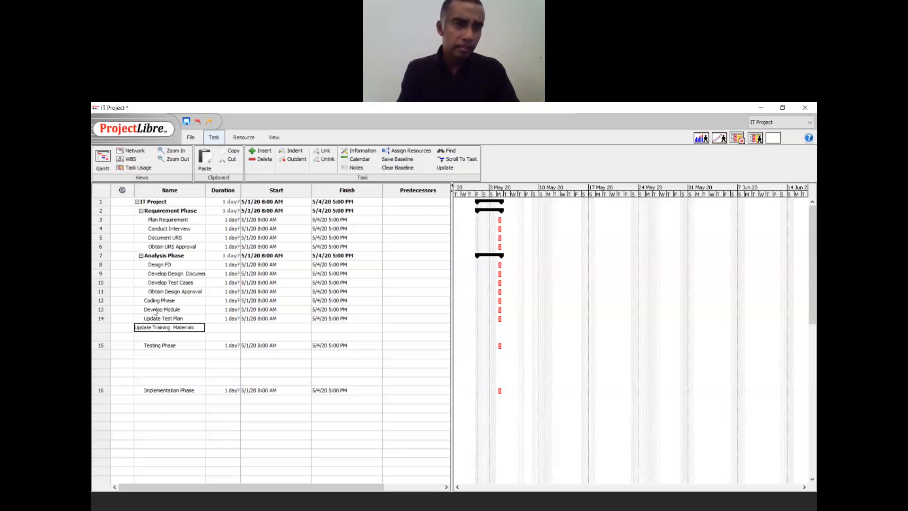
key("Return")
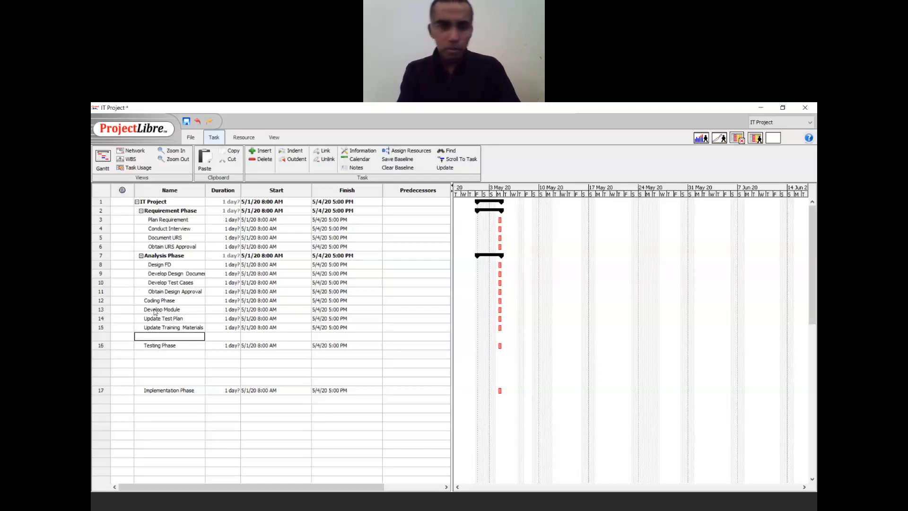
type("Develop")
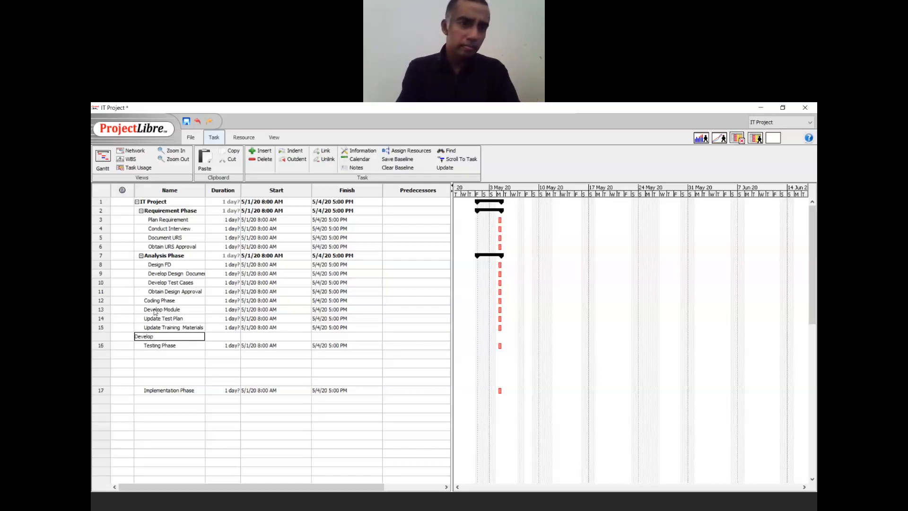
type(" User Manual")
key("Return")
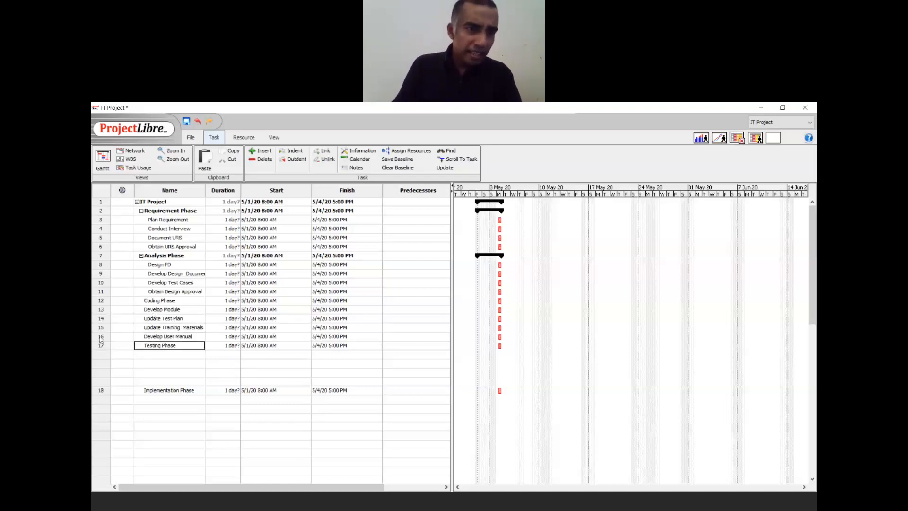
left_click_drag(100, 339, 102, 313)
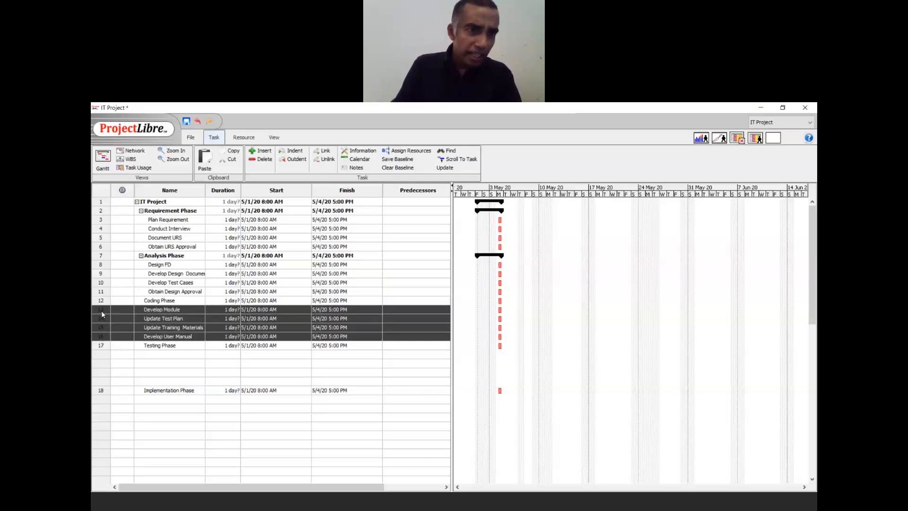
left_click(294, 151)
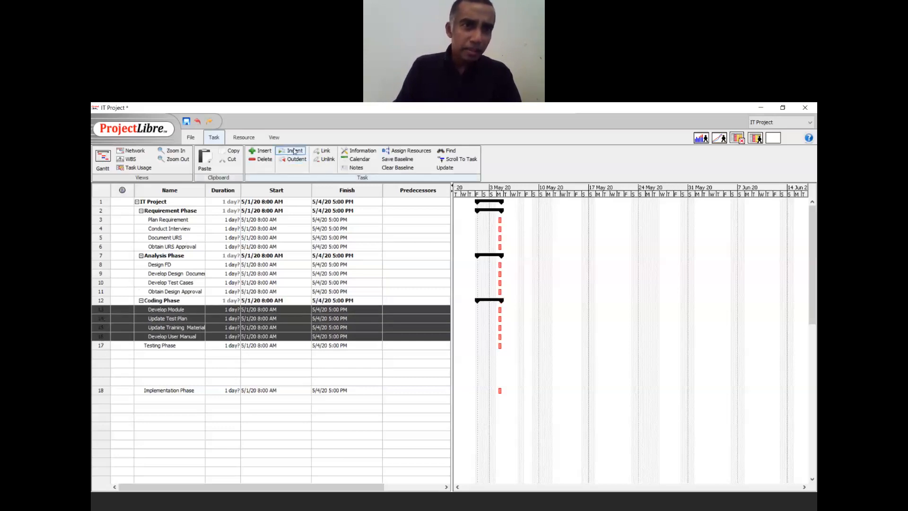
left_click(166, 355)
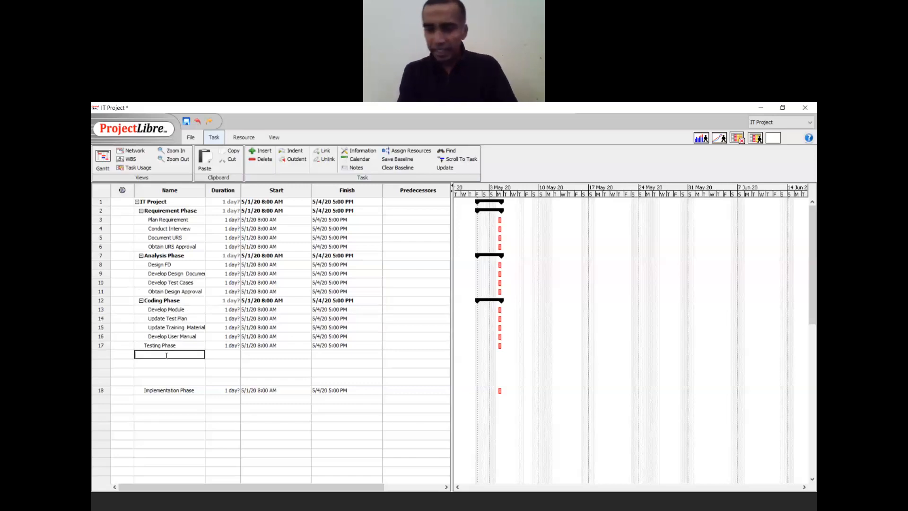
- Enter Conduct Sys Integration Test, Fix Defects Fund, Update Tests Plan and Perform QA below Testing Phase
type("Conduct Sys Integrat")
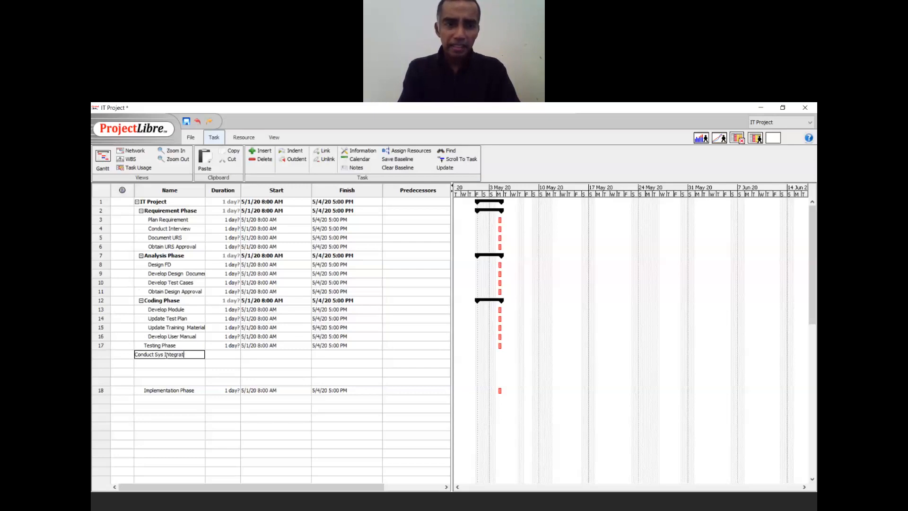
type("ion ")
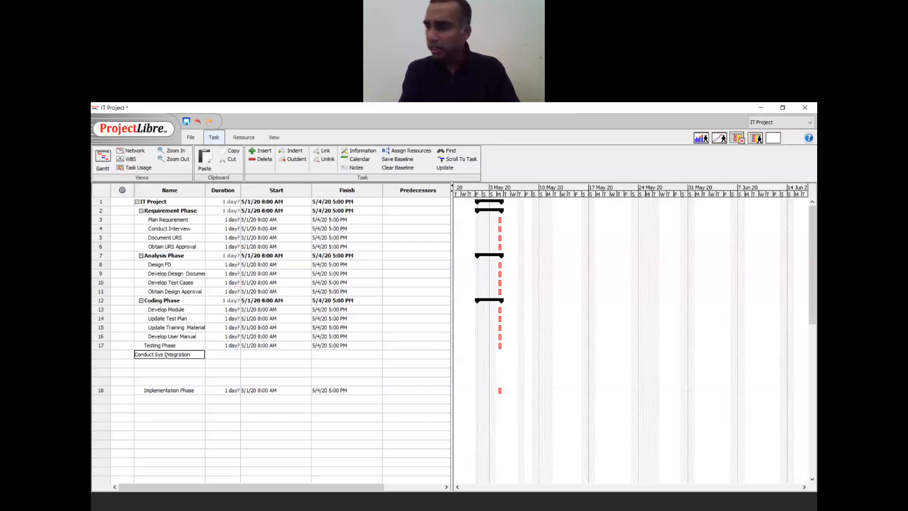
type("Test")
key("Return")
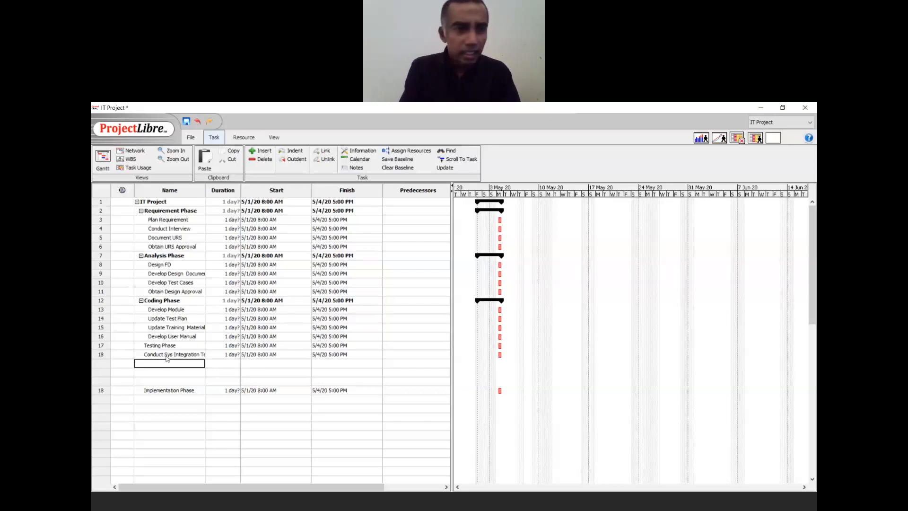
type("Fix Defect")
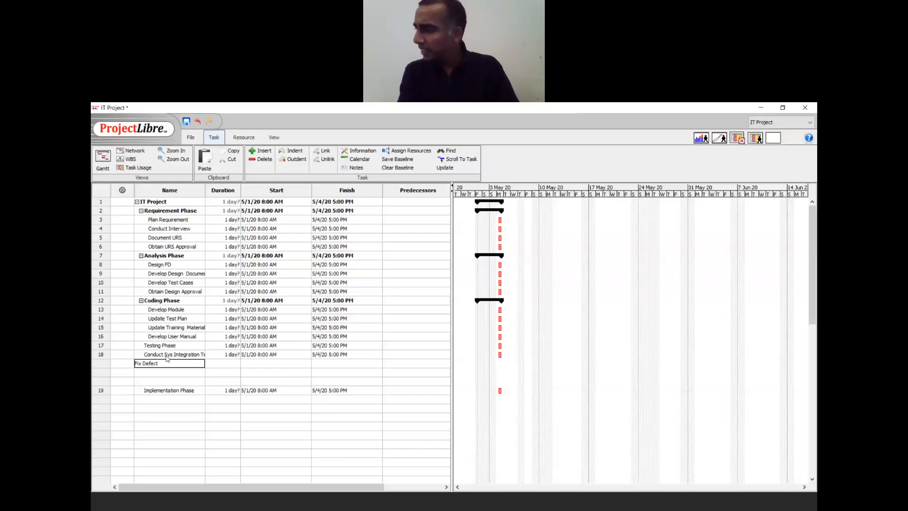
type("s Fund")
key("Return")
type("Upd")
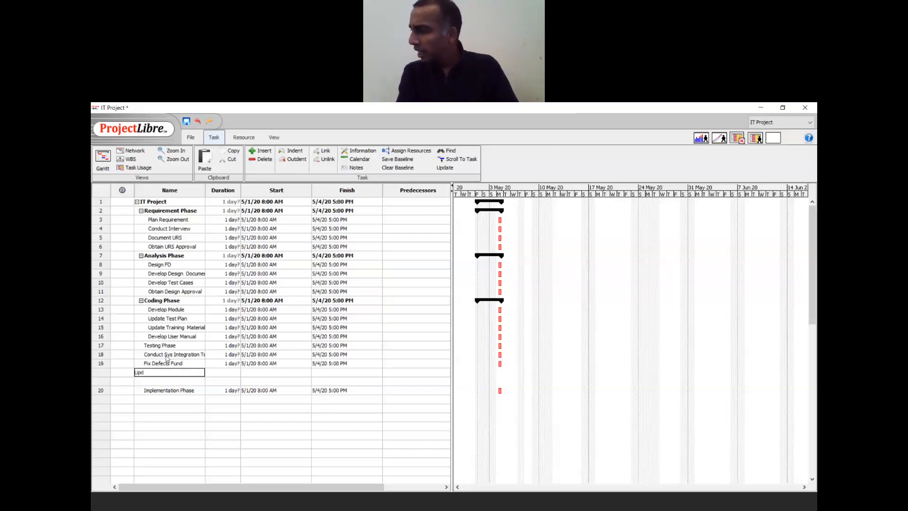
type("ate Tests Pl")
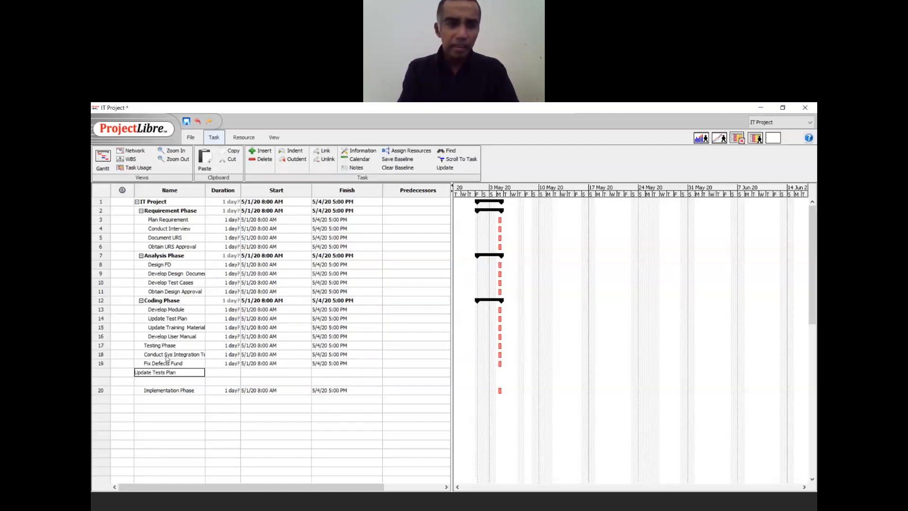
type("an")
key("Return")
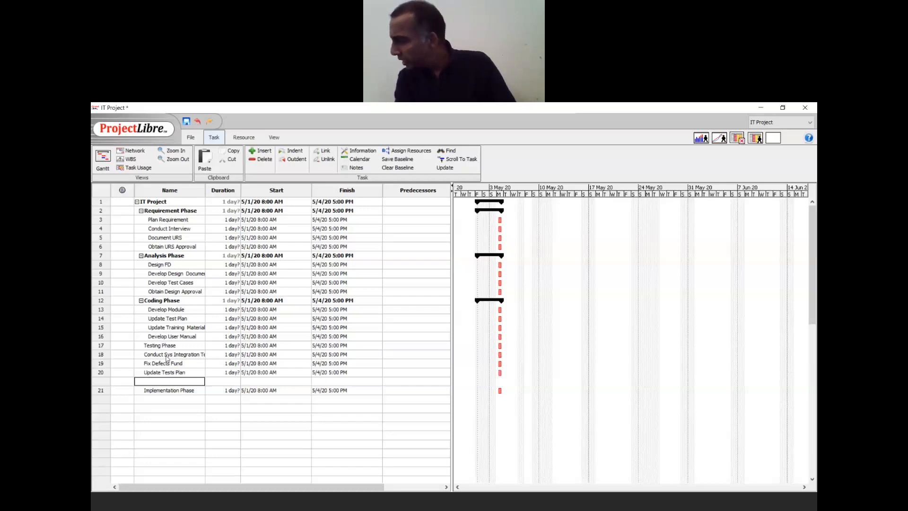
type("Perform Q")
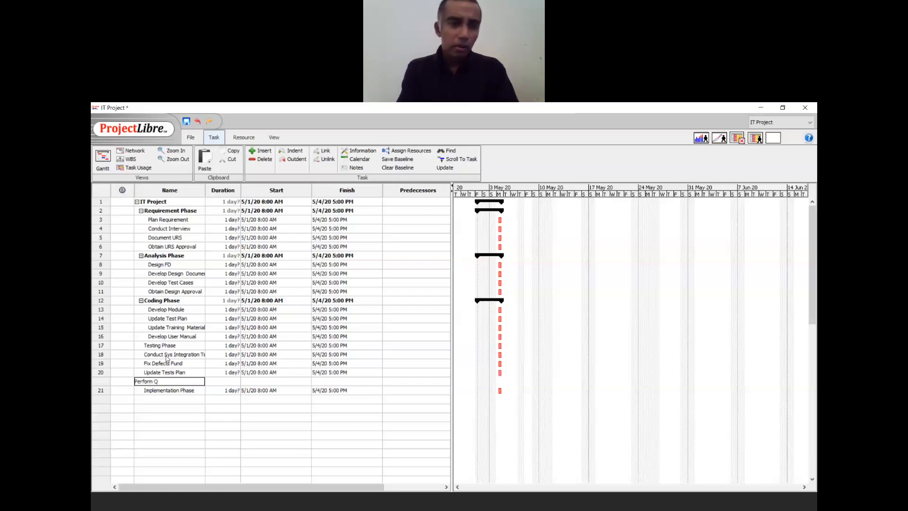
type("A")
key("Return")
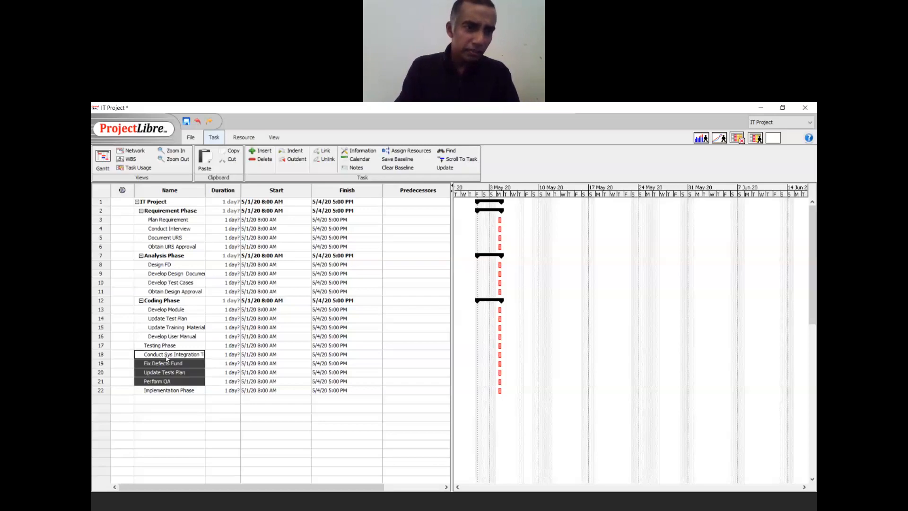
- Indent rows 18–21 under Testing Phase
left_click(166, 358, "shift")
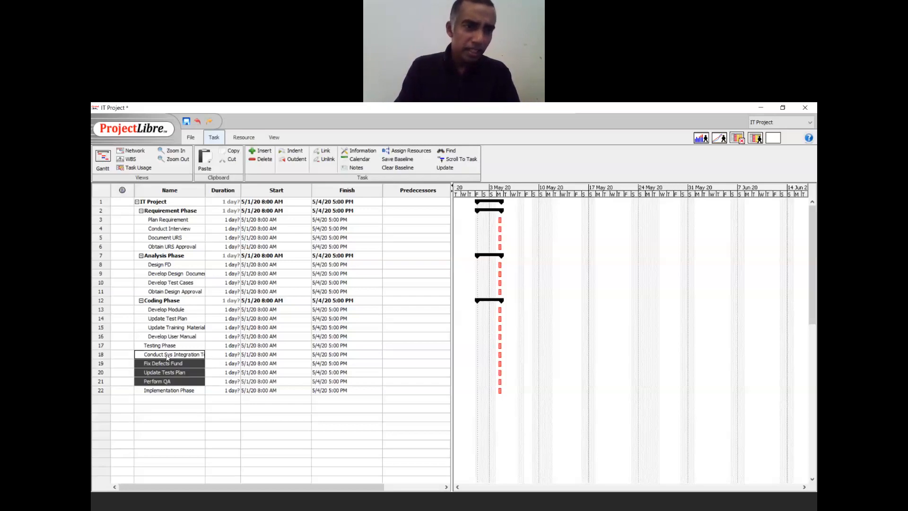
left_click(292, 150)
left_click(169, 398)
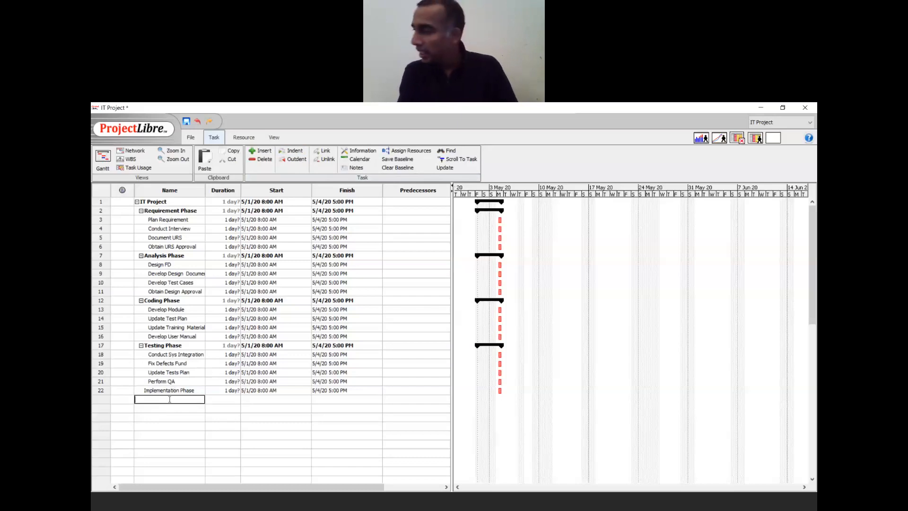
- Enter Conduct Training, Update User Manual, Develop DR Plan and Implement SLA in rows 23–26 and indent them
type("Co")
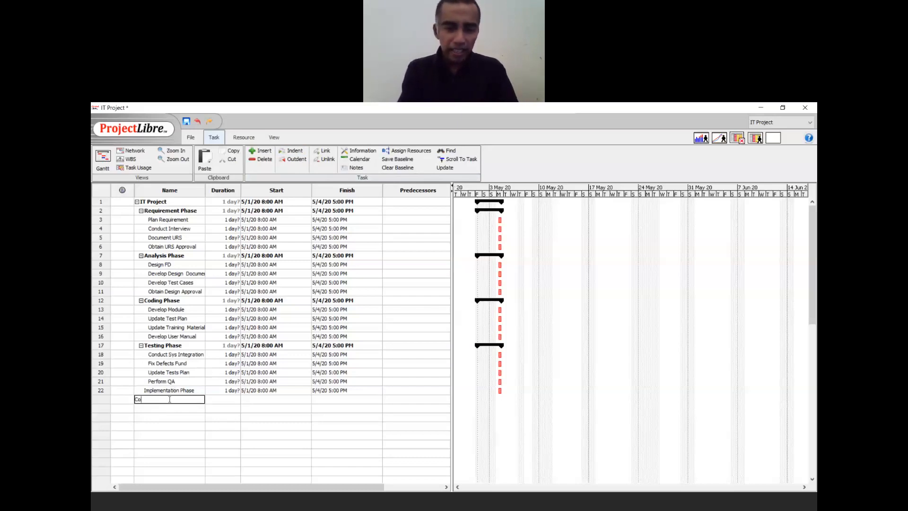
type("nduct Training")
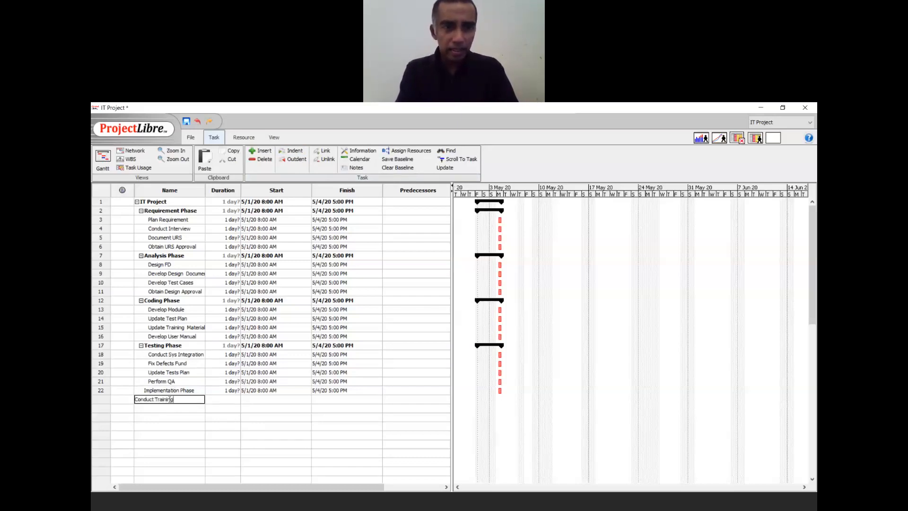
key("Return")
type("Update Us")
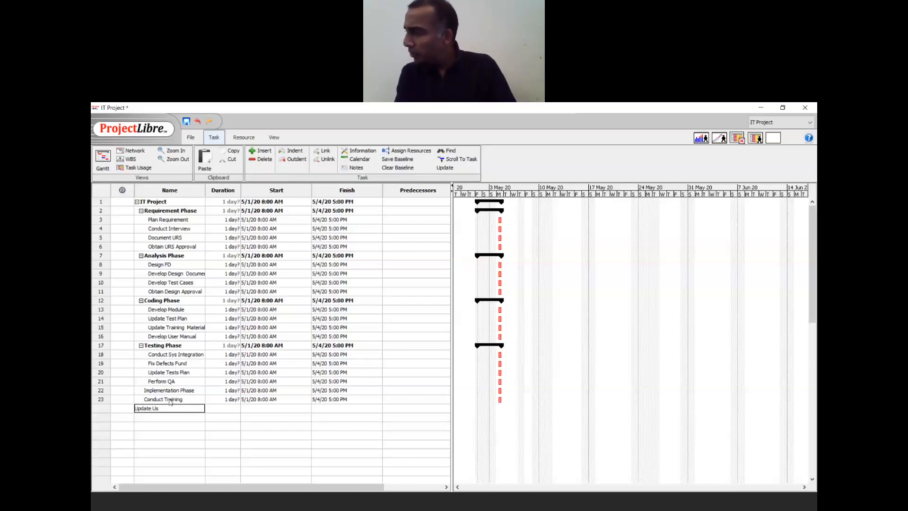
type("er Manual")
key("Return")
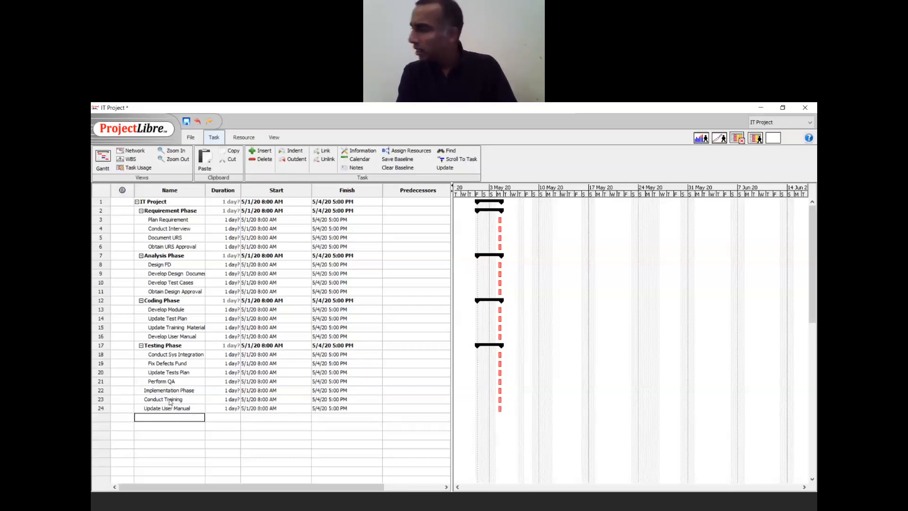
type("Devel")
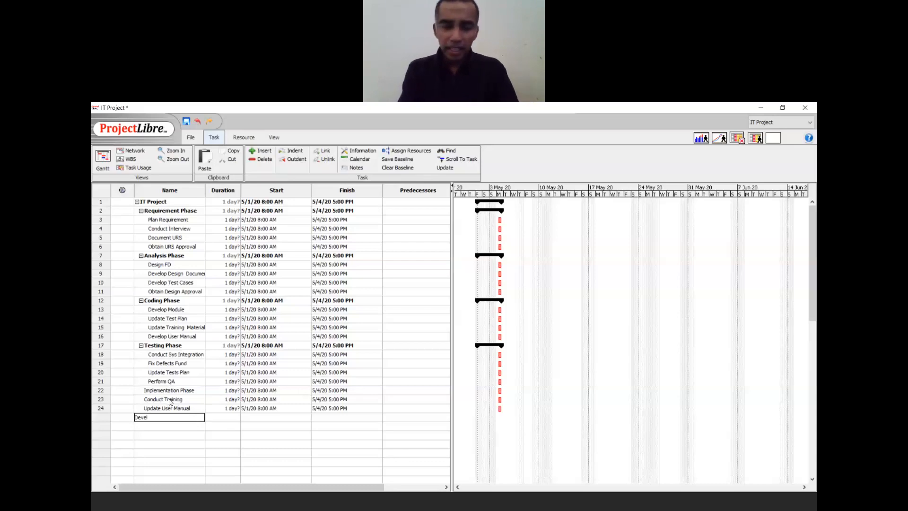
type("op")
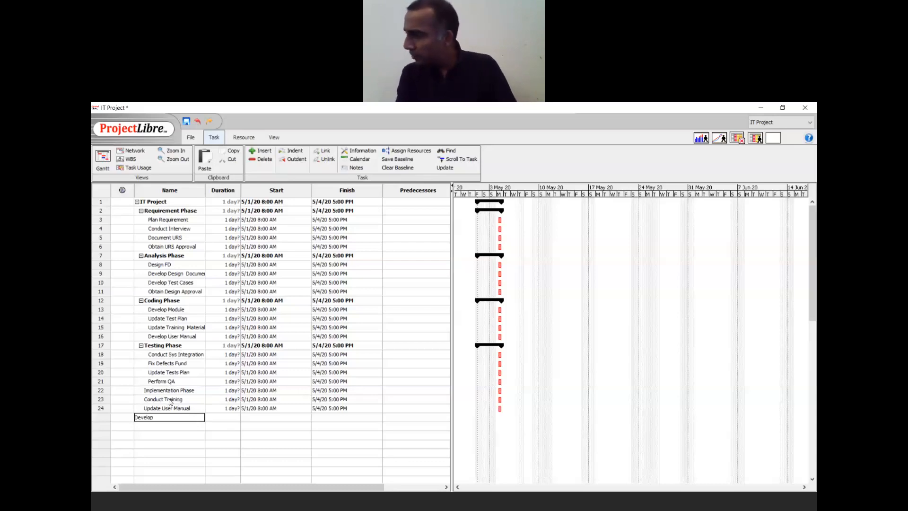
type(" DR Plan")
key("Return")
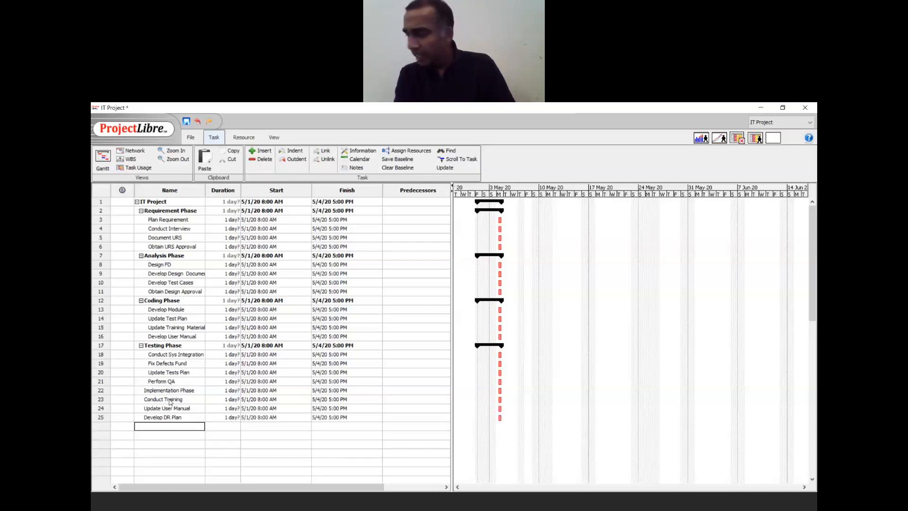
type("Imple")
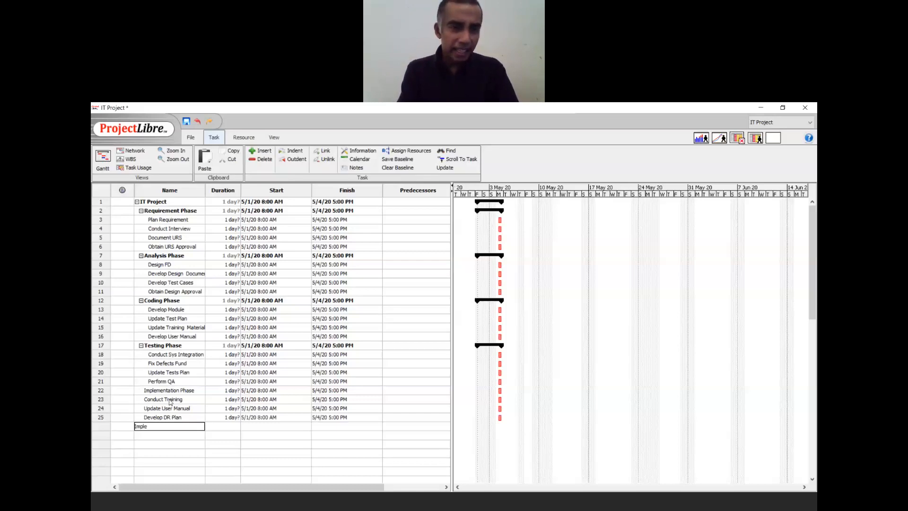
type("ment SLA")
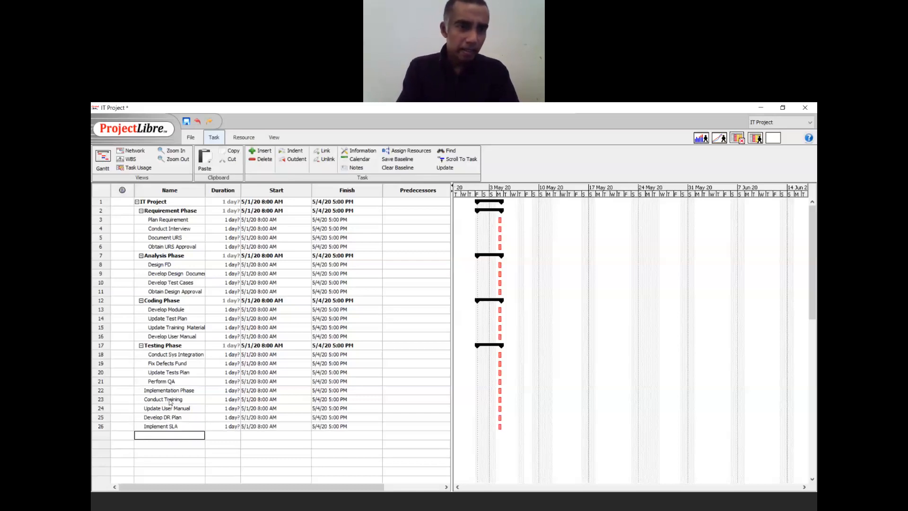
left_click(170, 402, "shift")
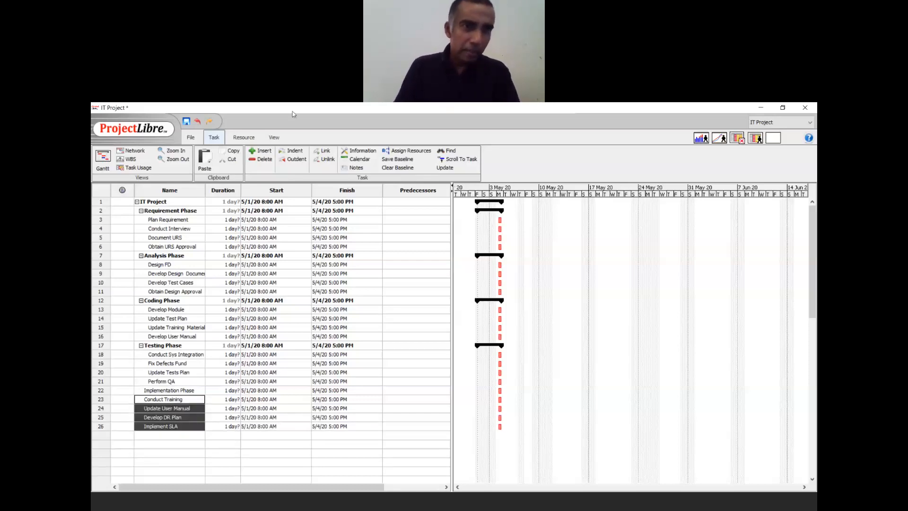
left_click(288, 151)
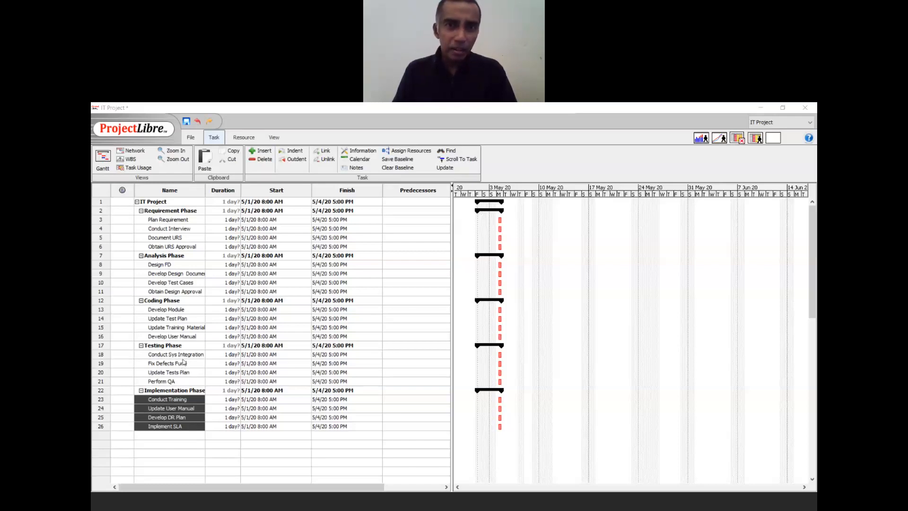
double_click(184, 355)
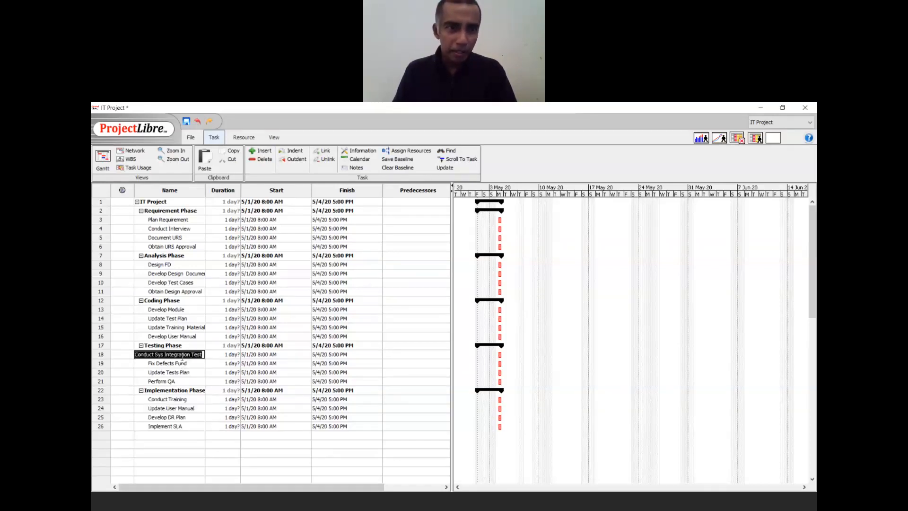
double_click(230, 220)
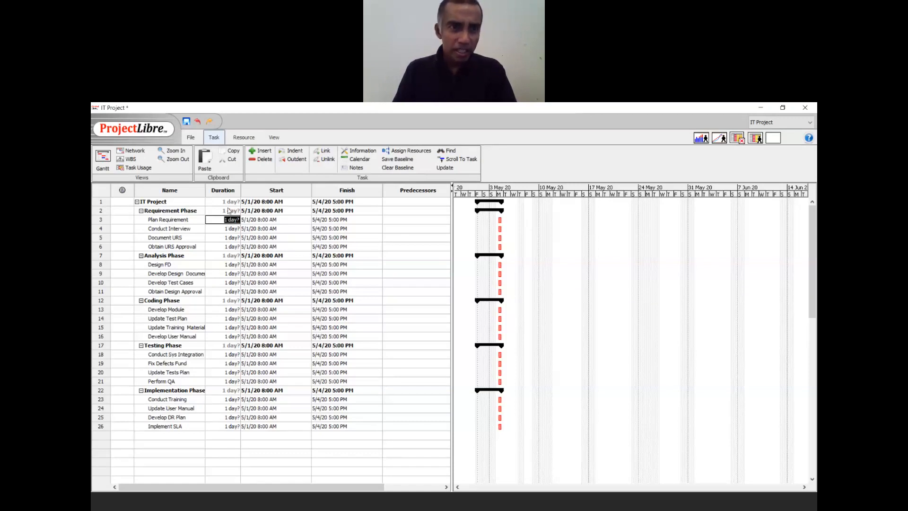
left_click(228, 211)
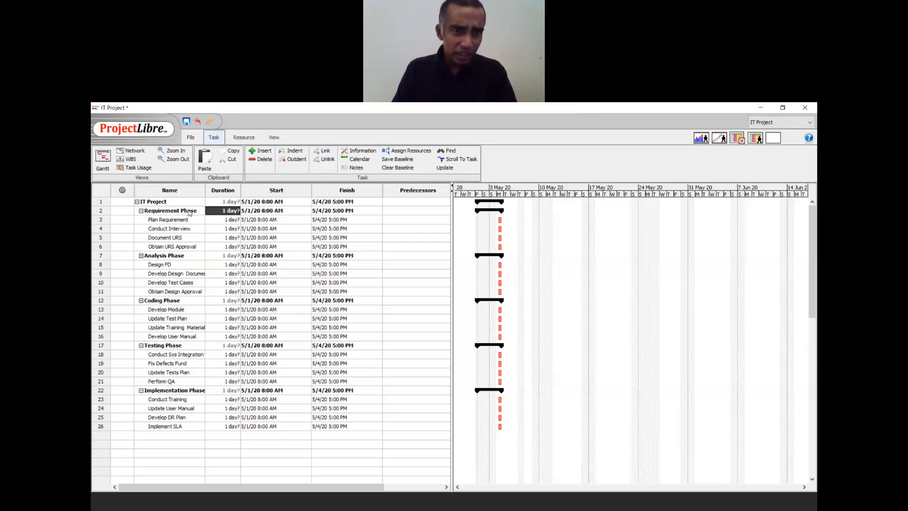
left_click(226, 220)
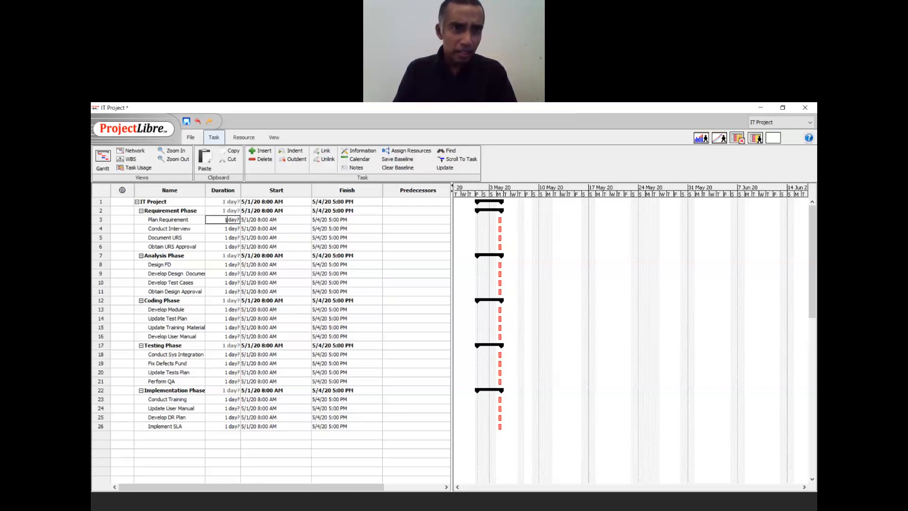
left_click(227, 219)
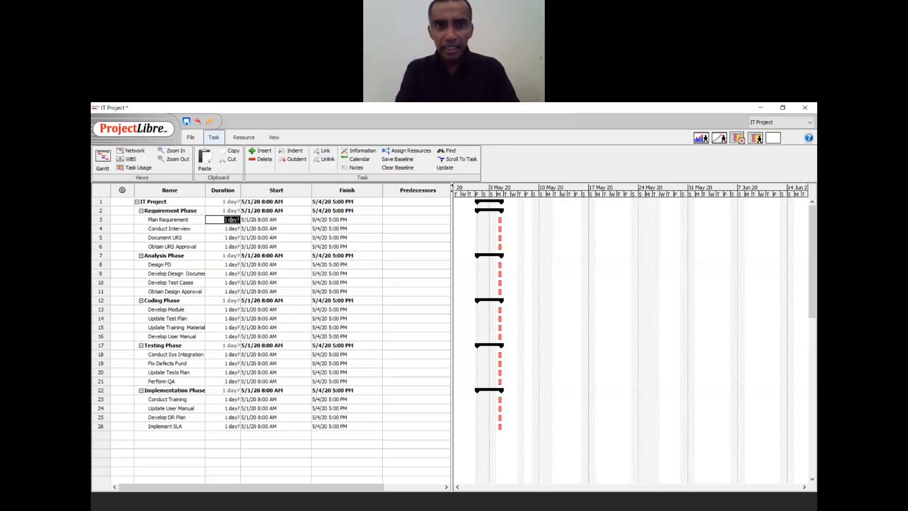
- Set Plan Requirement, Conduct Interview, Document URS and Obtain URS Approval to 5, 4, 7 and 2 days
type("5")
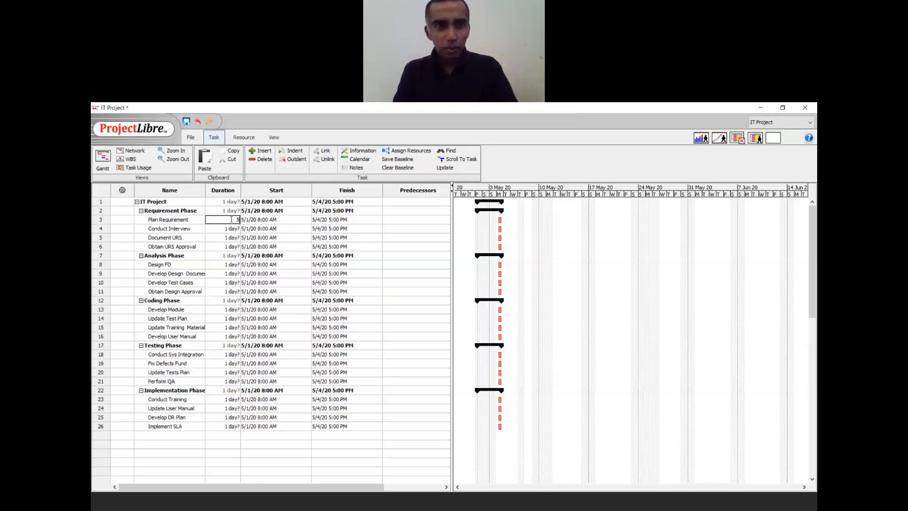
type("d")
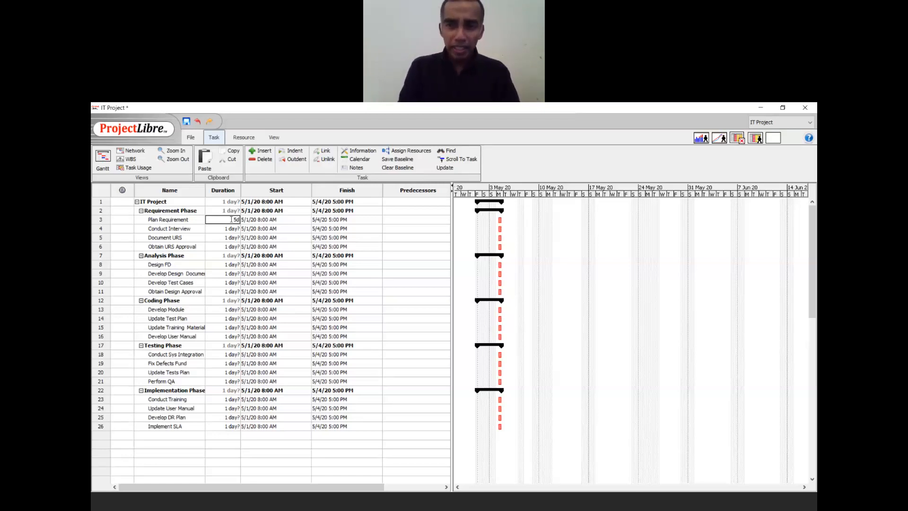
key("BackSpace")
type("w")
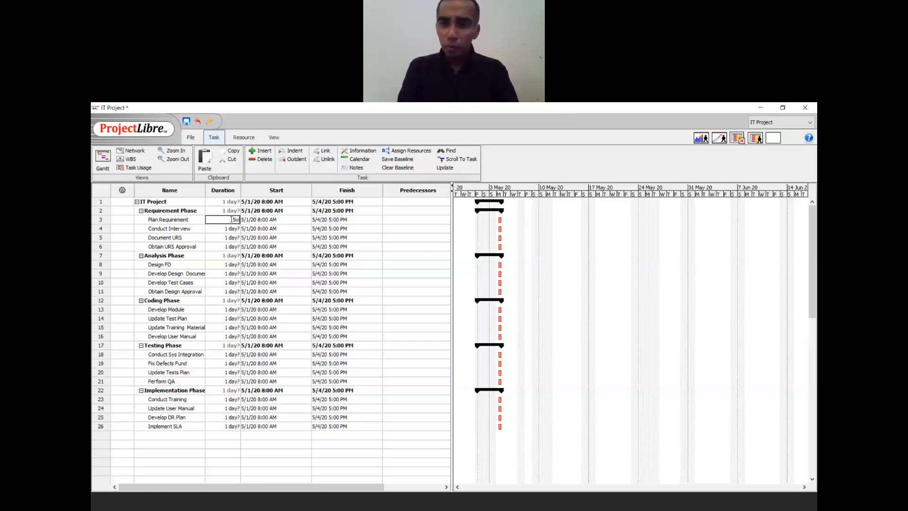
key("BackSpace")
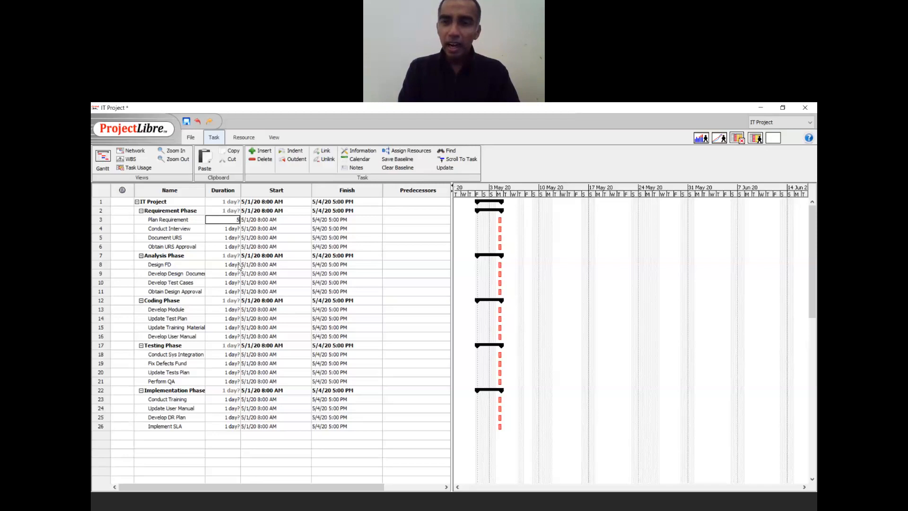
type("h")
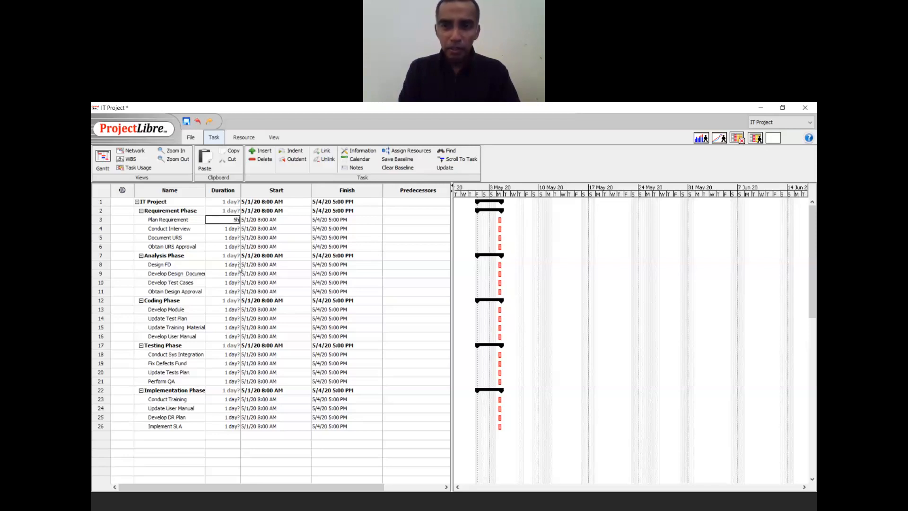
key("BackSpace")
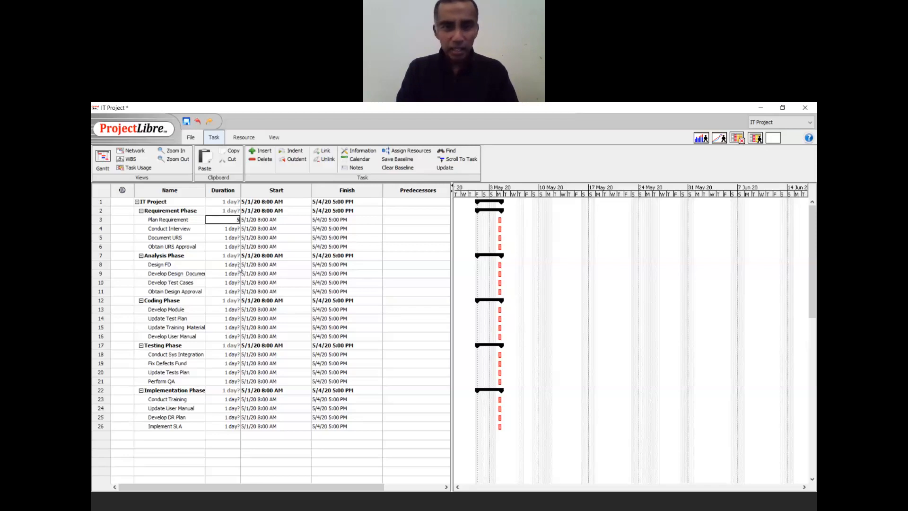
type("m")
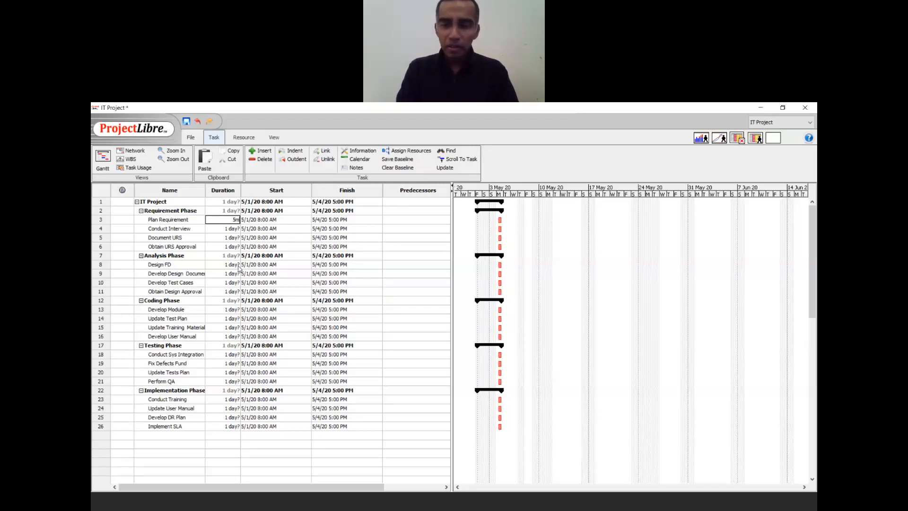
type("o")
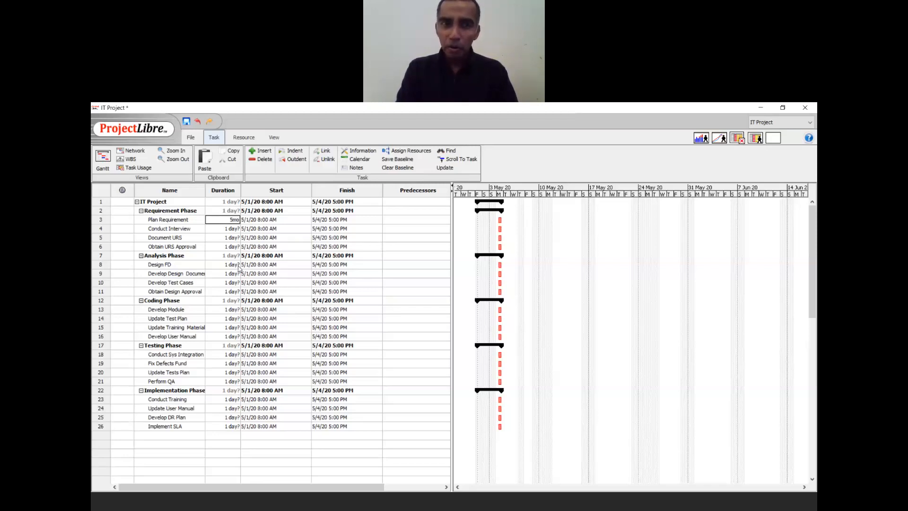
type("n")
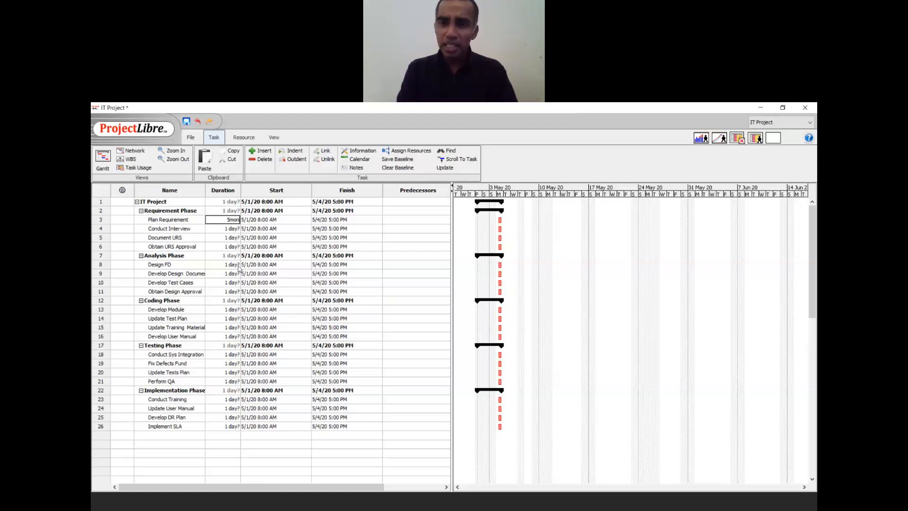
key("BackSpace")
key("BackSpace")
key("BackSpace")
type("d")
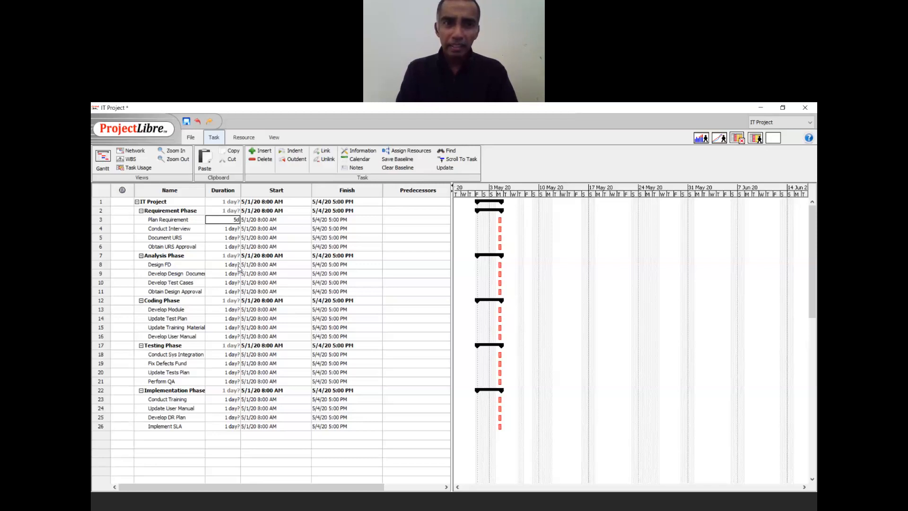
key("Return")
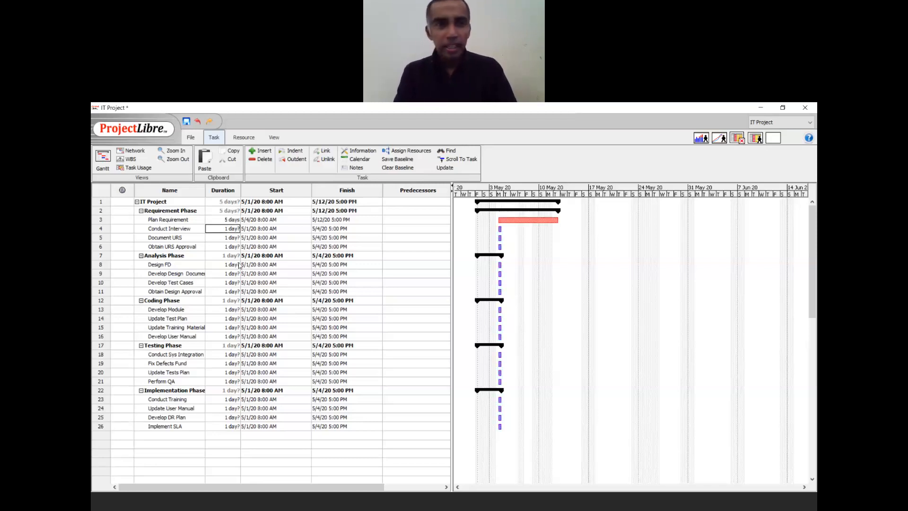
type("4d")
key("Return")
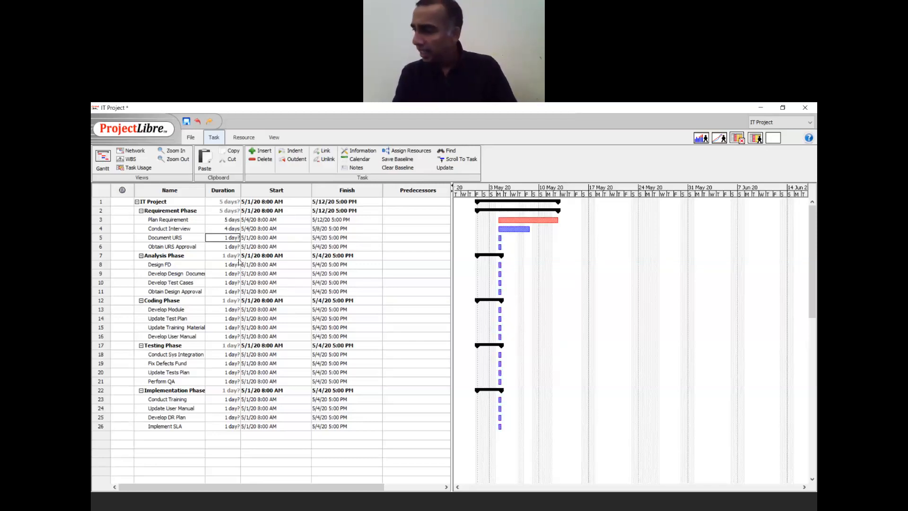
type("7d")
key("Return")
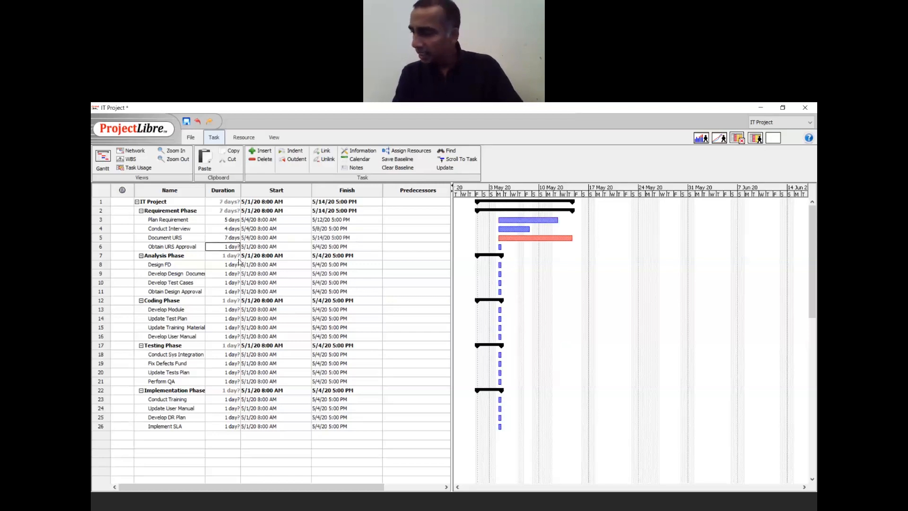
type("2d")
key("Return")
- Give the Analysis Phase subtasks durations of 6, 4, 10 and 3 days
key("Down")
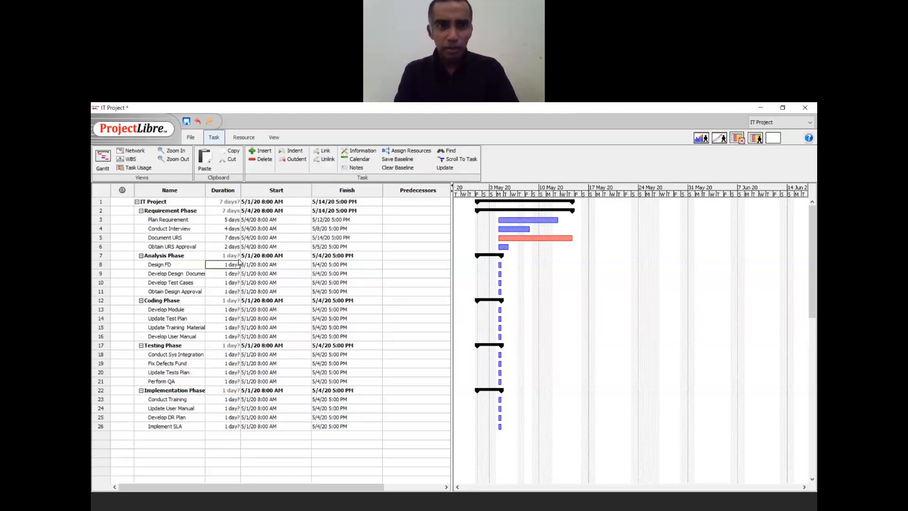
type("6d")
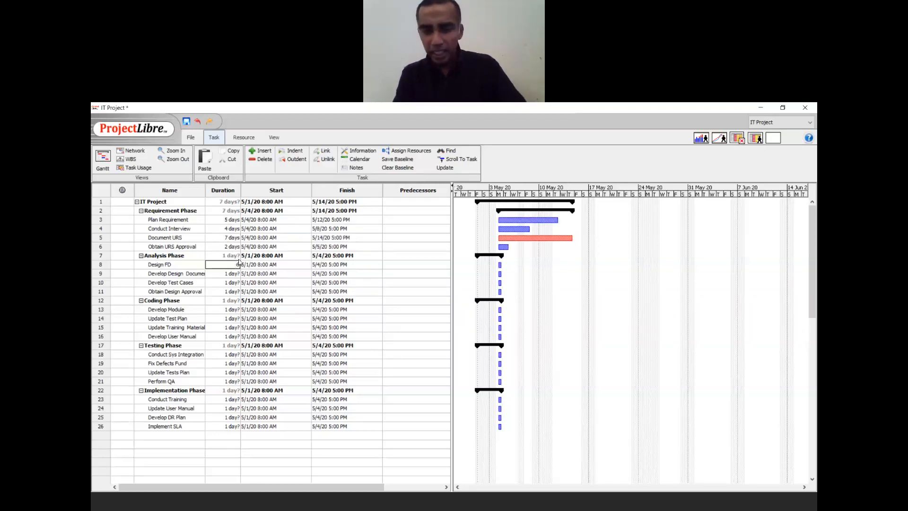
key("Return")
type("4d")
key("Return")
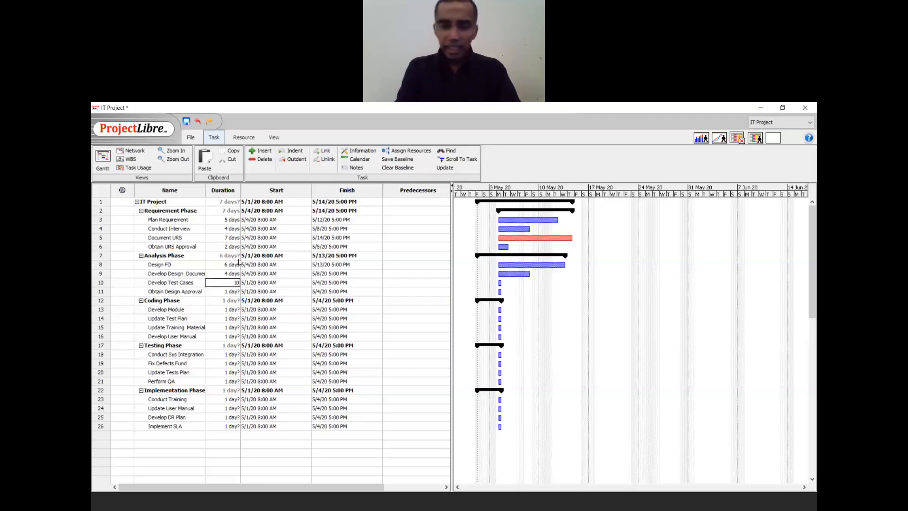
type("10d")
key("Return")
type("3d")
key("Return")
- Give the Coding Phase subtasks durations of 21, 5, 6 and 4 days
key("Down")
key("Down")
key("Up")
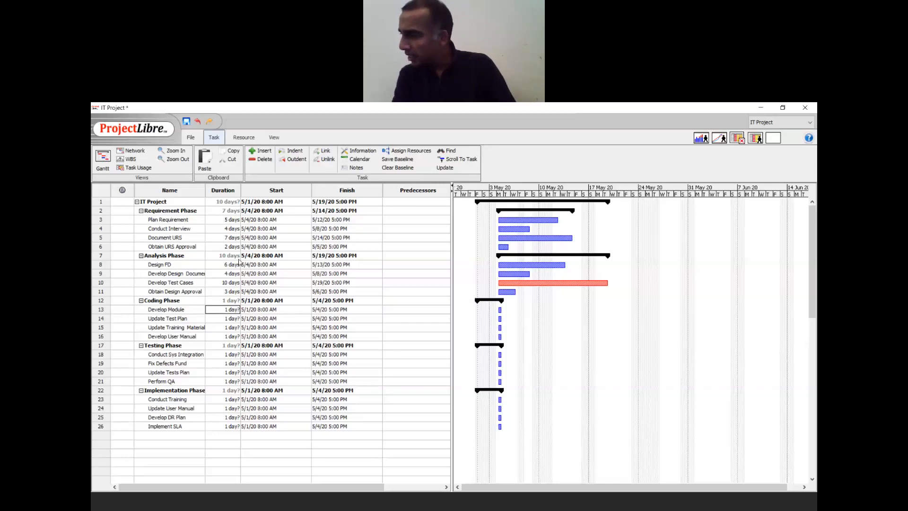
type("21d")
key("Return")
type("5d")
key("Return")
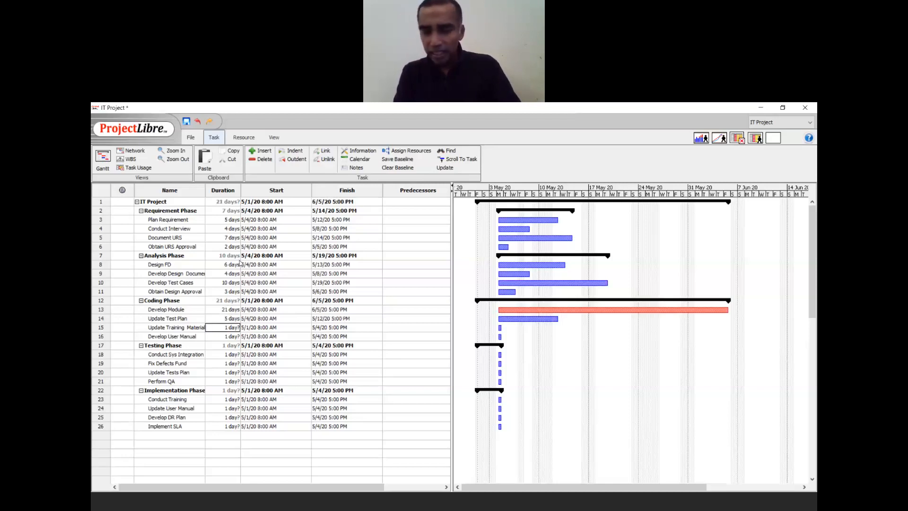
type("6d")
key("Return")
type("4d")
key("Return")
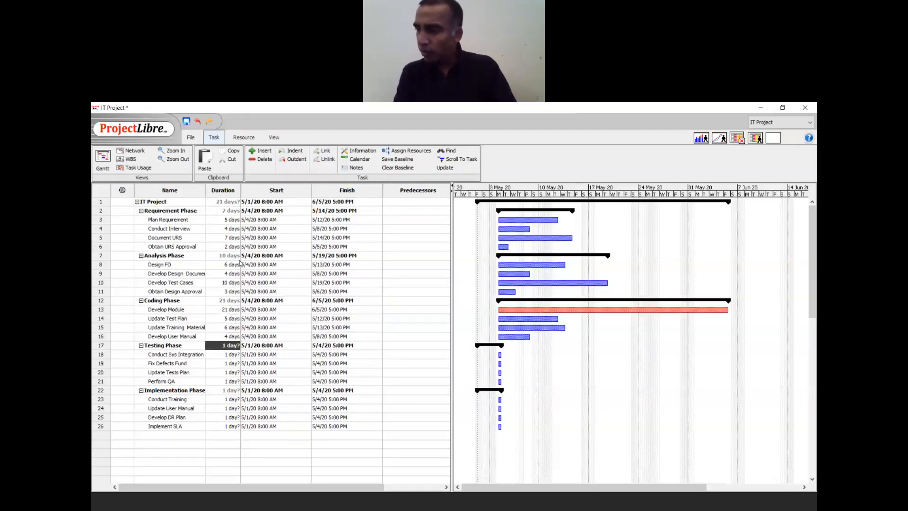
- Give the Testing Phase subtasks durations of 12, 15, 3 and 10 days
key("Return")
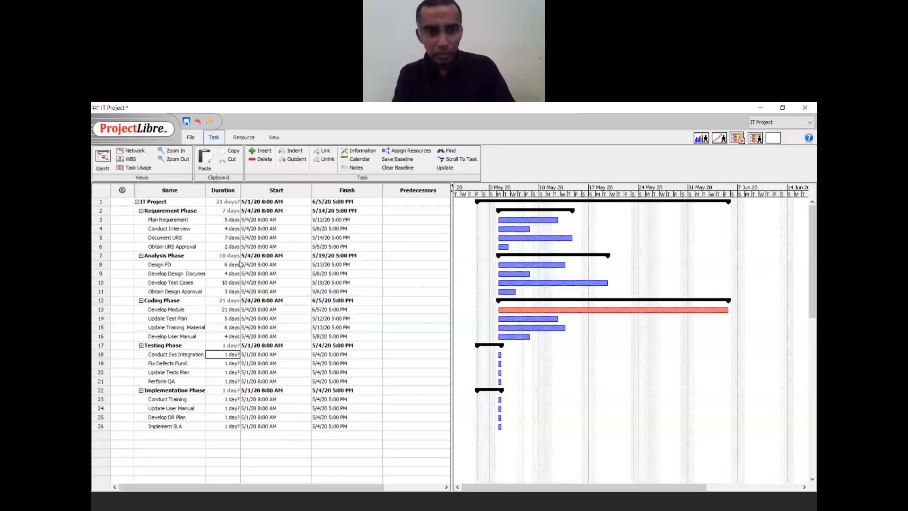
type("12")
key("Return")
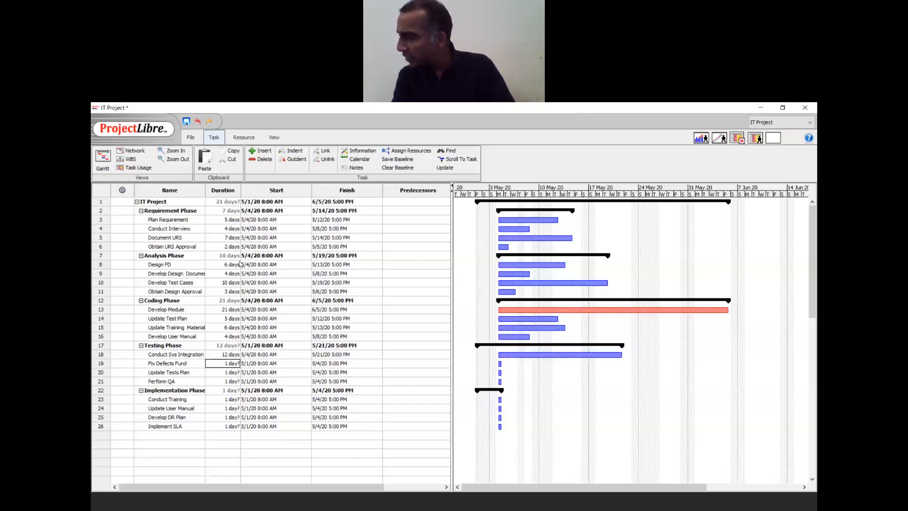
type("15")
key("Return")
type("3")
key("Return")
type("10")
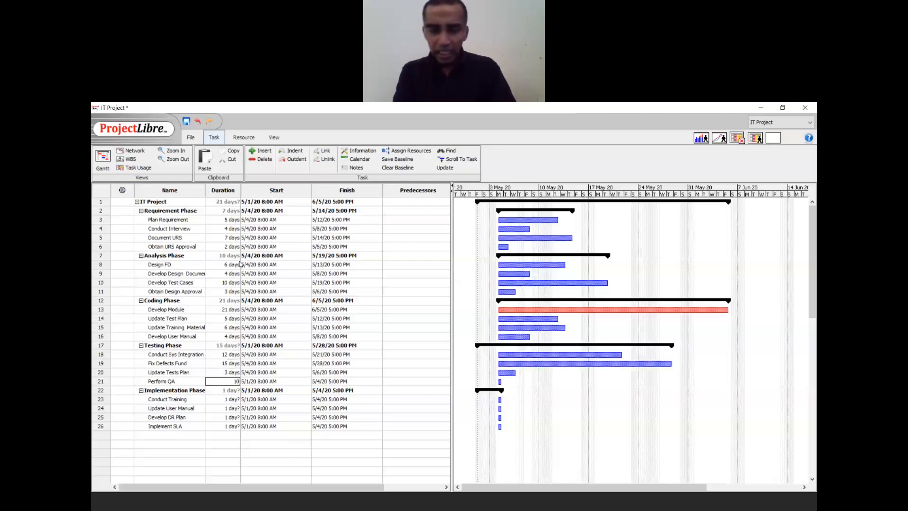
key("Return")
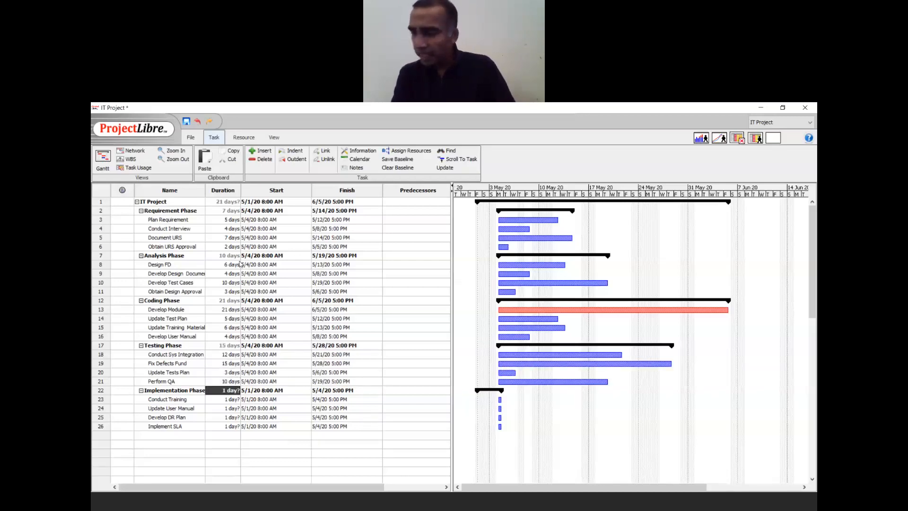
- Give the Implementation Phase subtasks durations of 3, 4, 10 and 3 days
key("Down")
type("3")
key("Return")
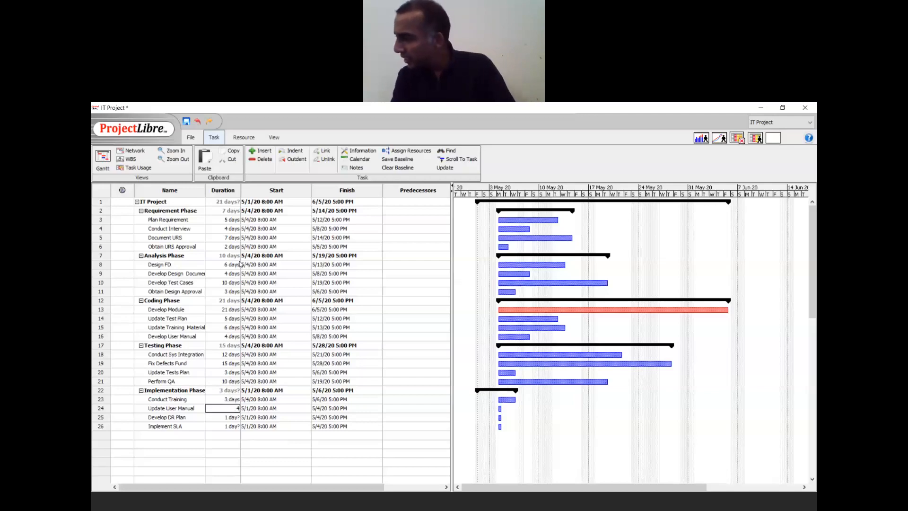
type("4")
key("Return")
type("10")
key("Return")
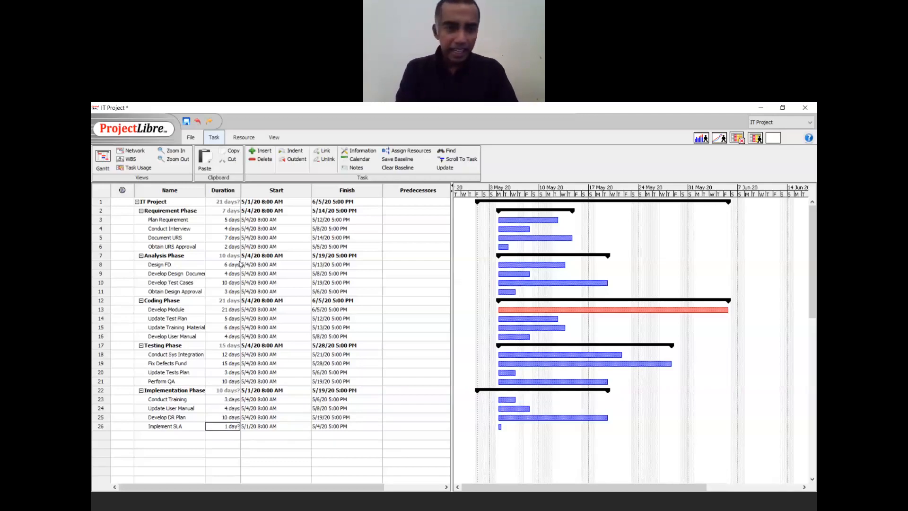
type("3")
key("Return")
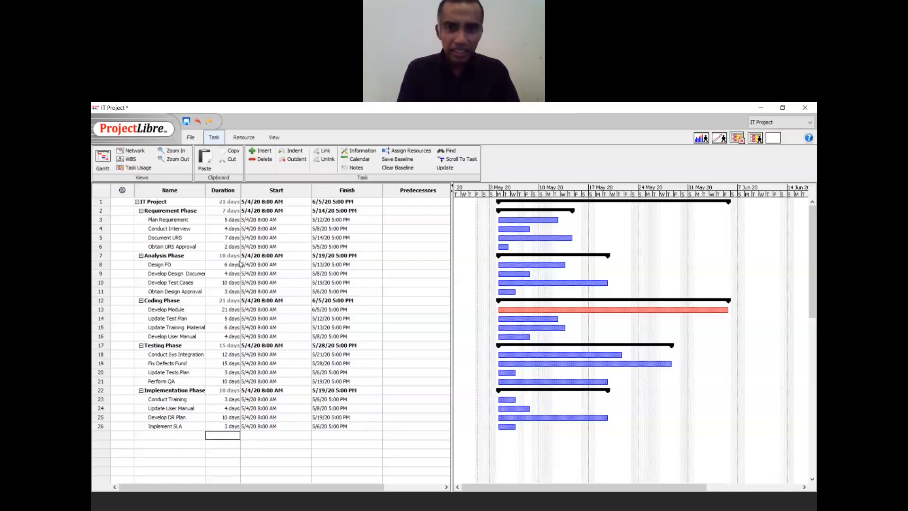
key("Up")
key("Up")
key("Up")
key("Up")
key("Up")
key("Up")
key("Up")
key("Up")
key("Up")
key("Up")
key("Up")
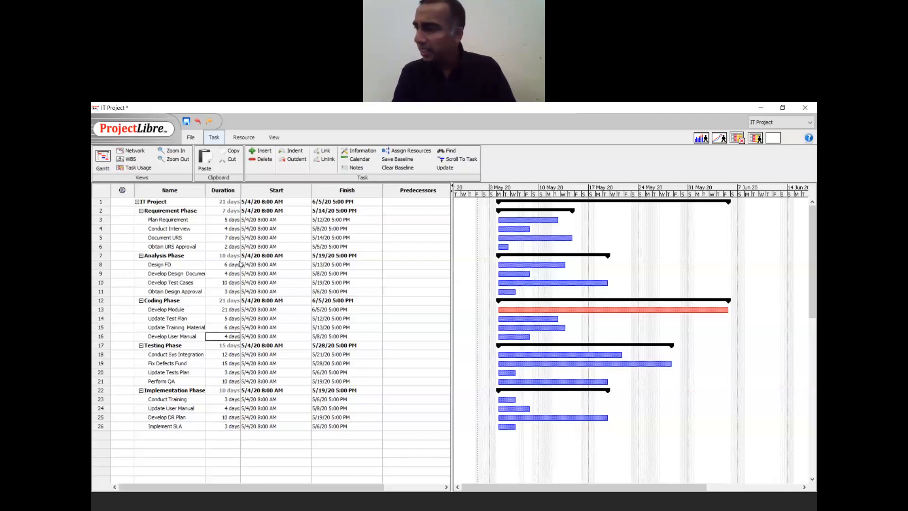
key("Up")
key("Up")
key("Up")
key("Up")
key("Up")
key("Up")
key("Up")
key("Up")
key("Up")
key("Up")
key("Up")
key("Up")
key("Up")
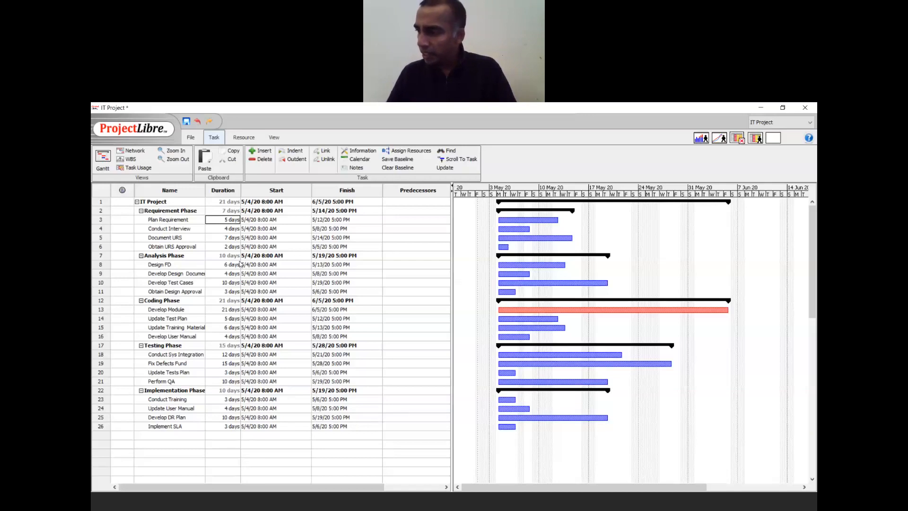
left_click(481, 206)
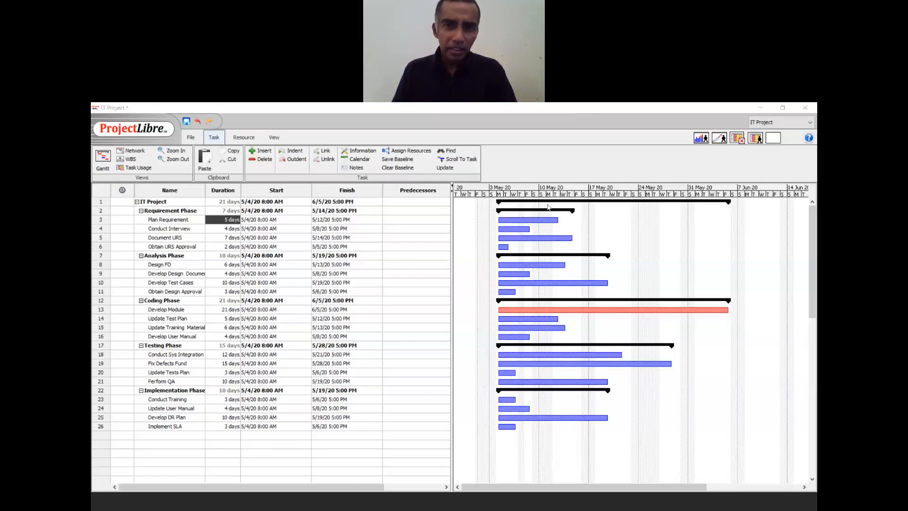
left_click(561, 145)
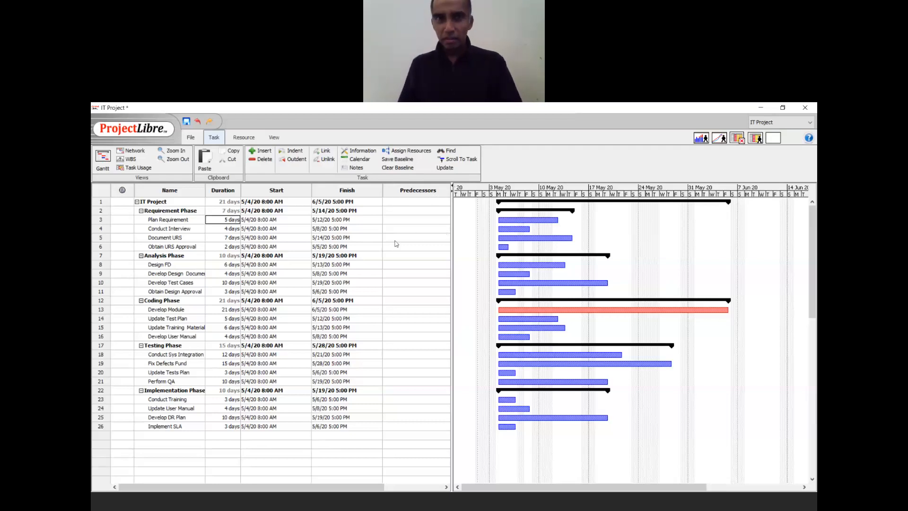
left_click(396, 218)
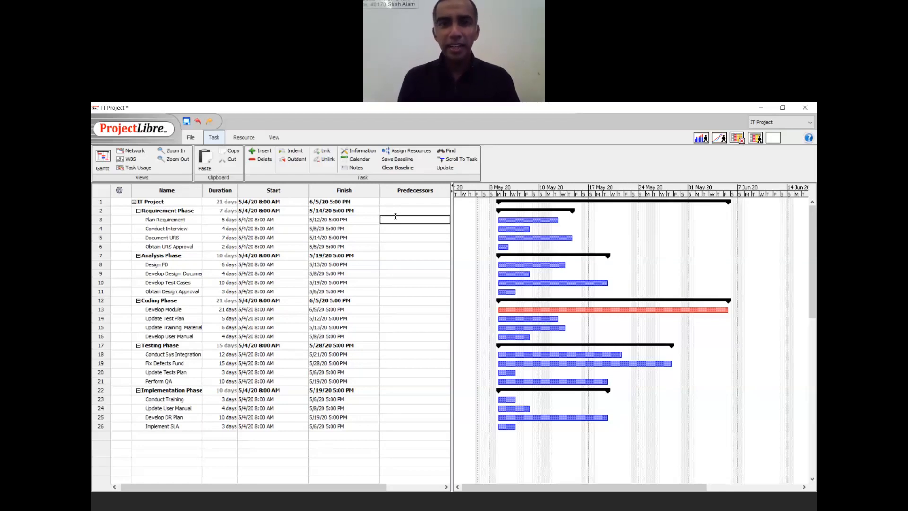
- Link Conduct Interview, Document URS and Obtain URS Approval to predecessors 3, 4 and 5
key("Down")
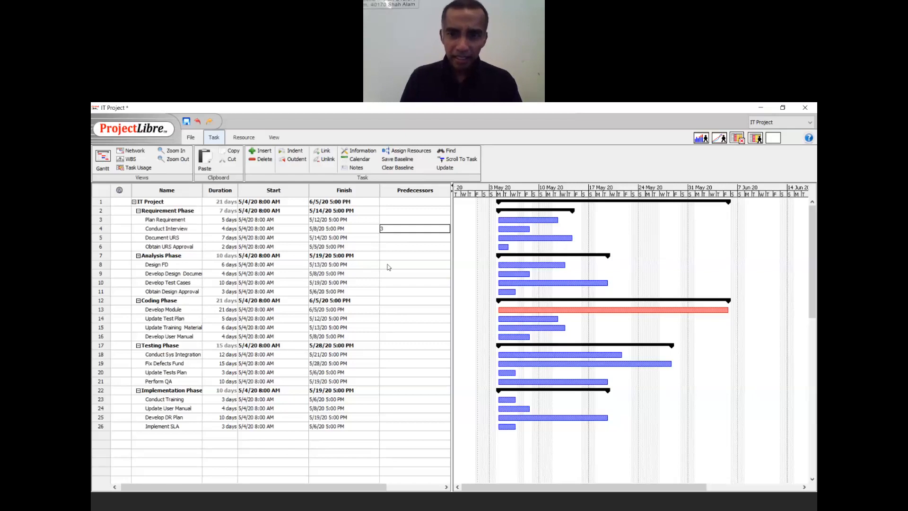
key("Return")
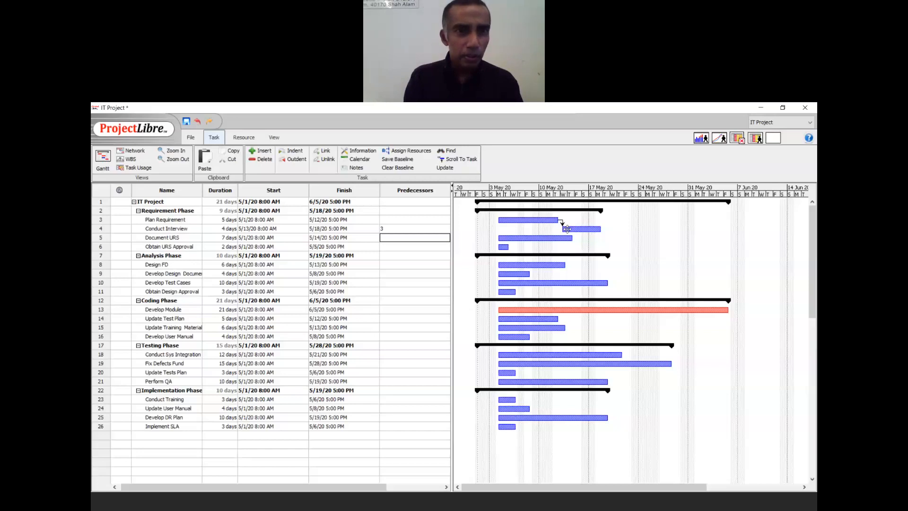
key("Return")
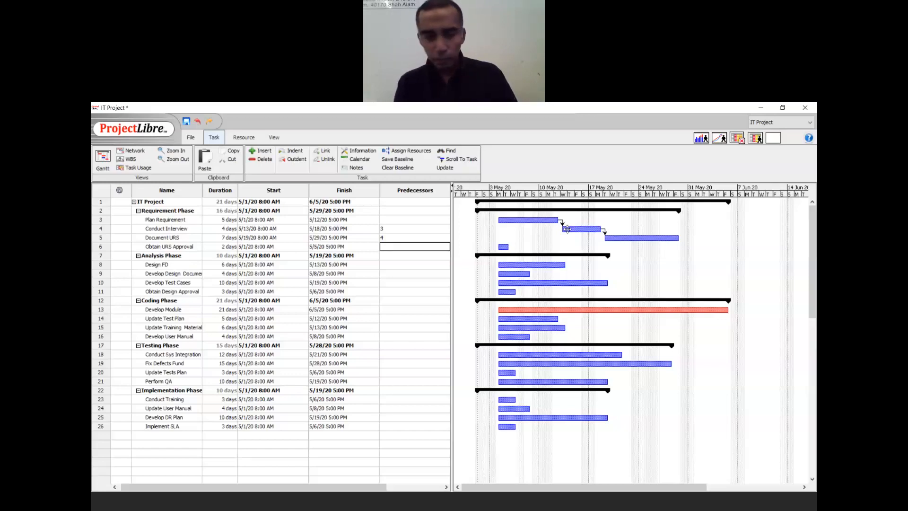
type("5")
key("Return")
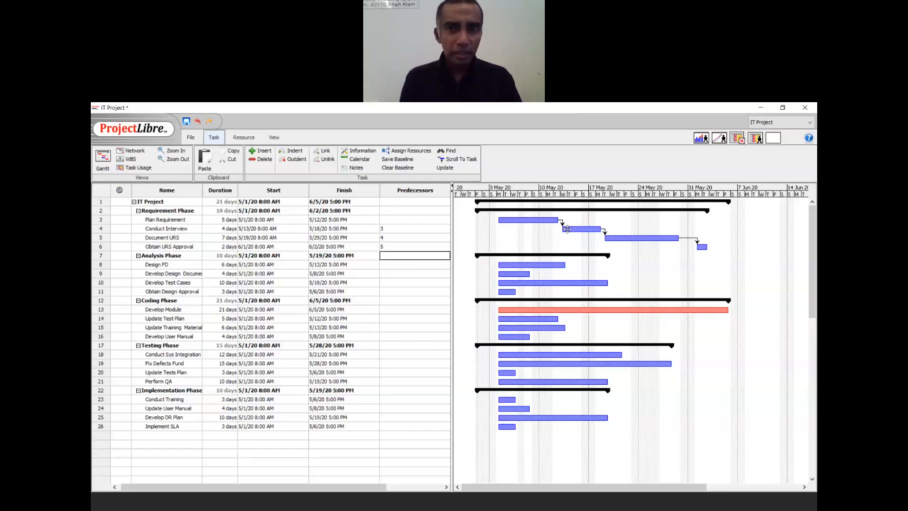
key("Down")
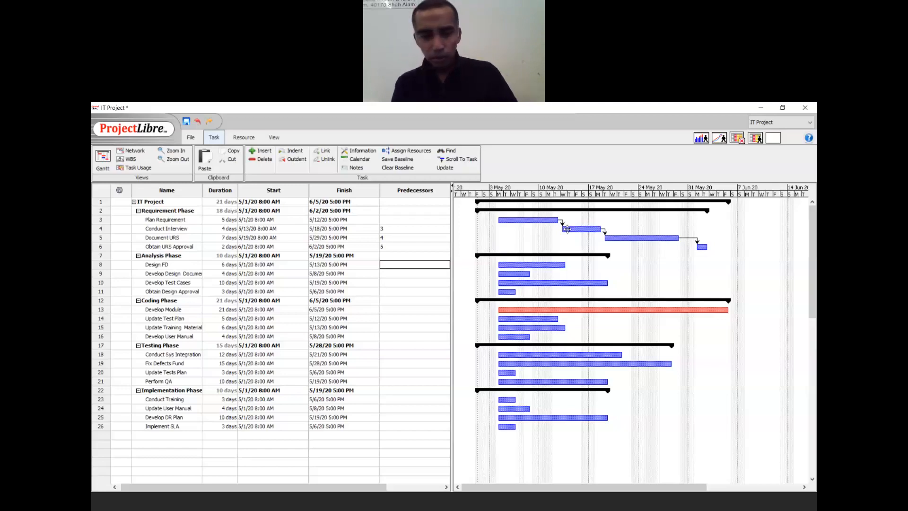
- Chain the Analysis Phase tasks with predecessors 6, 8, 9 and 10
type("6")
key("Return")
type("8")
key("Return")
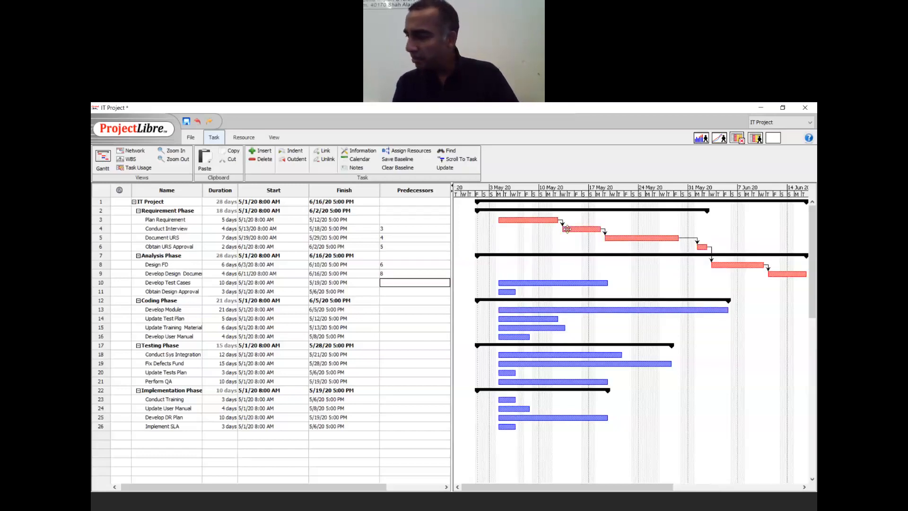
type("9")
key("Return")
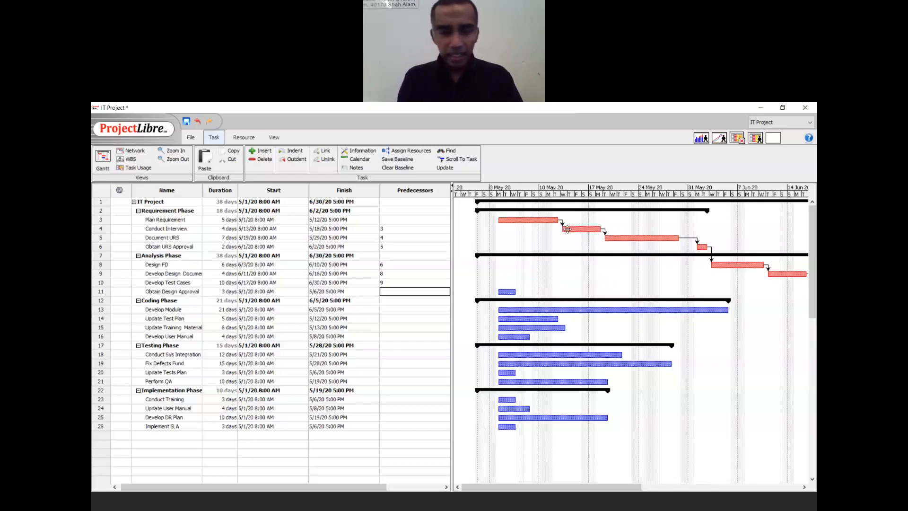
type("10")
key("Return")
key("Return")
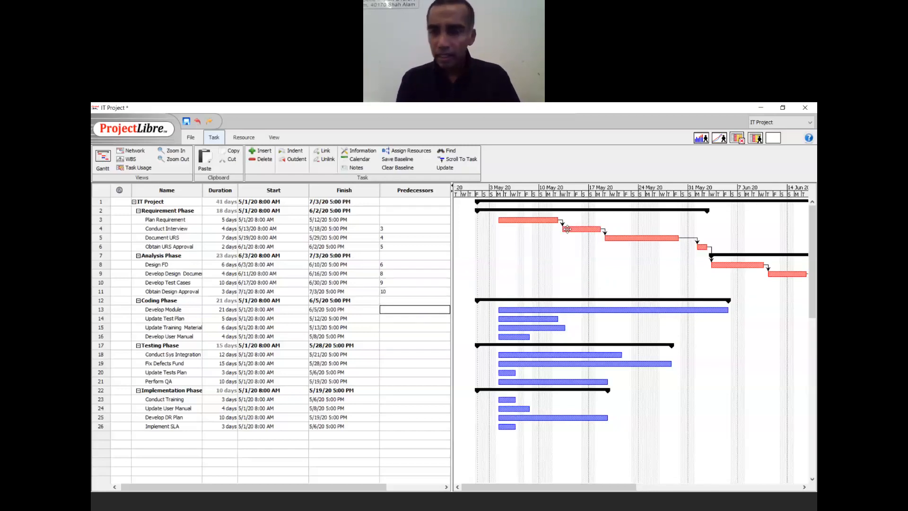
- Chain the Coding Phase tasks with predecessors 11, 13, 14 and 15
type("11")
key("Return")
type("13")
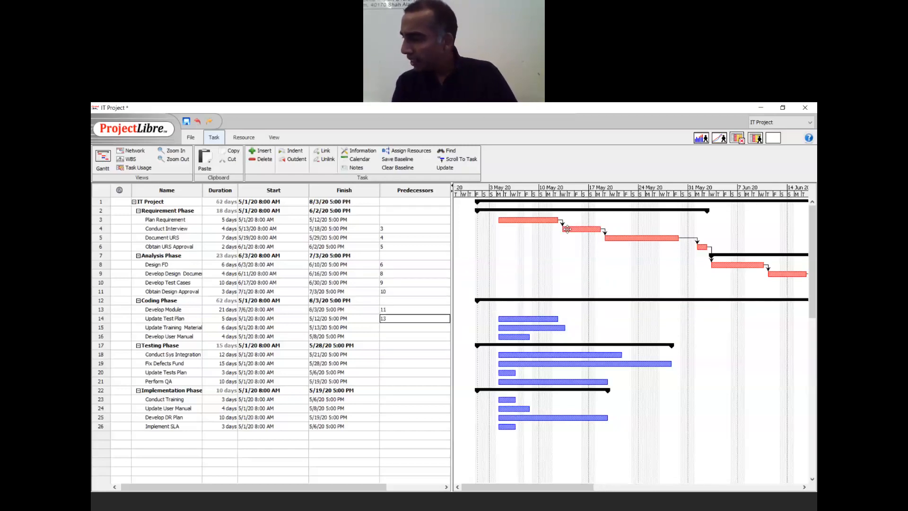
key("Return")
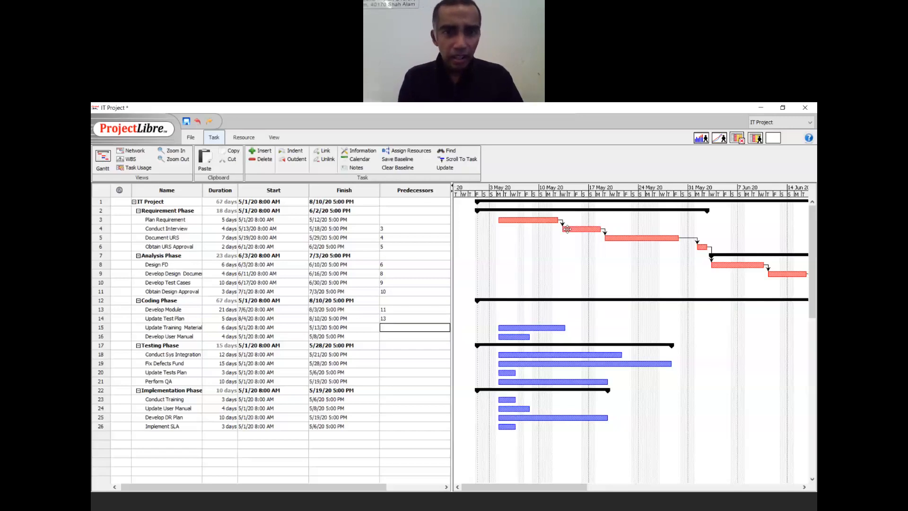
type("14")
key("Return")
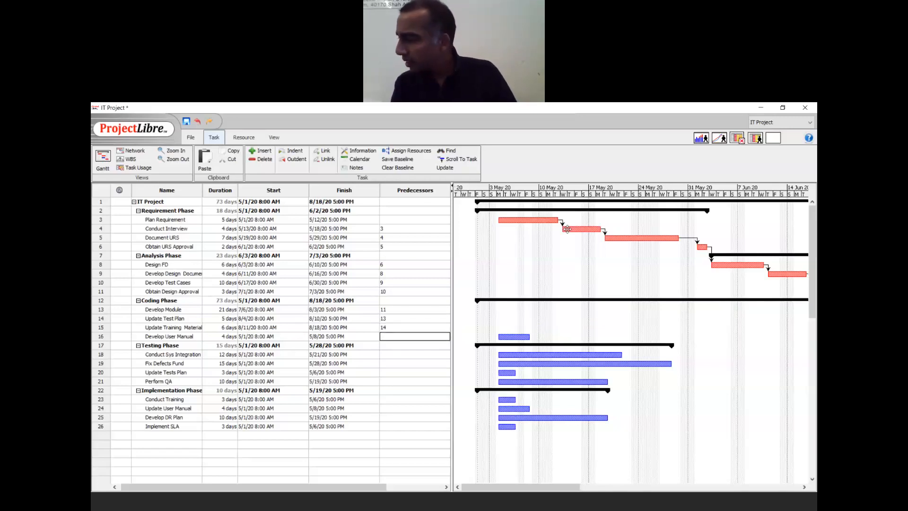
type("15")
key("Return")
key("Down")
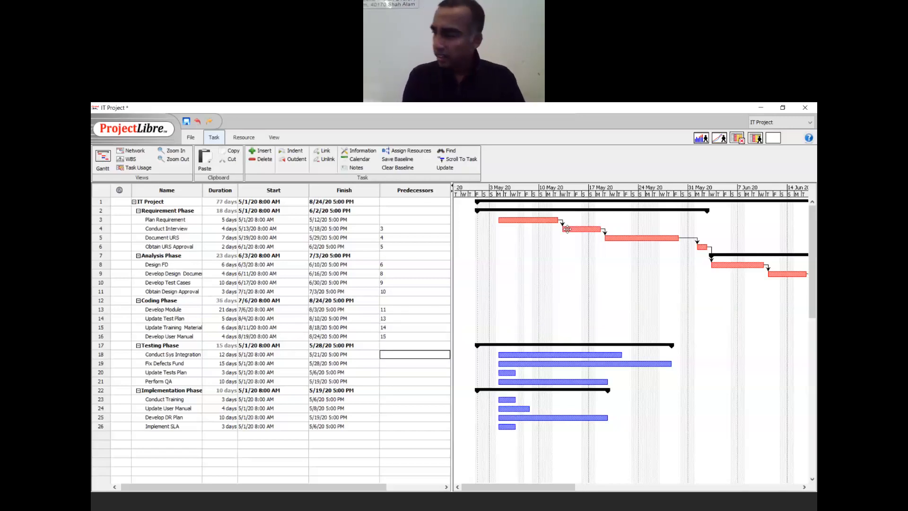
- Chain the Testing and Implementation tasks with predecessors 16, 18, 19, 20, 21, 23, 24 and 25
type("16")
key("Return")
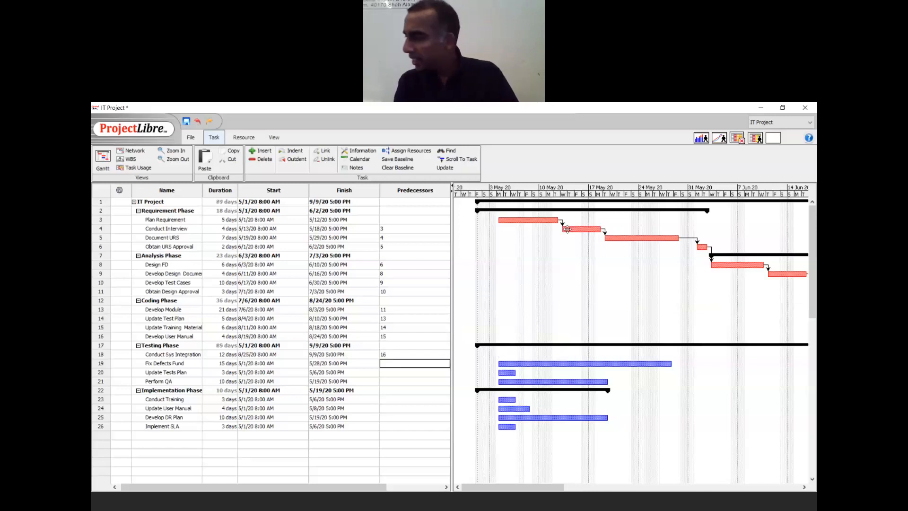
type("18")
key("Return")
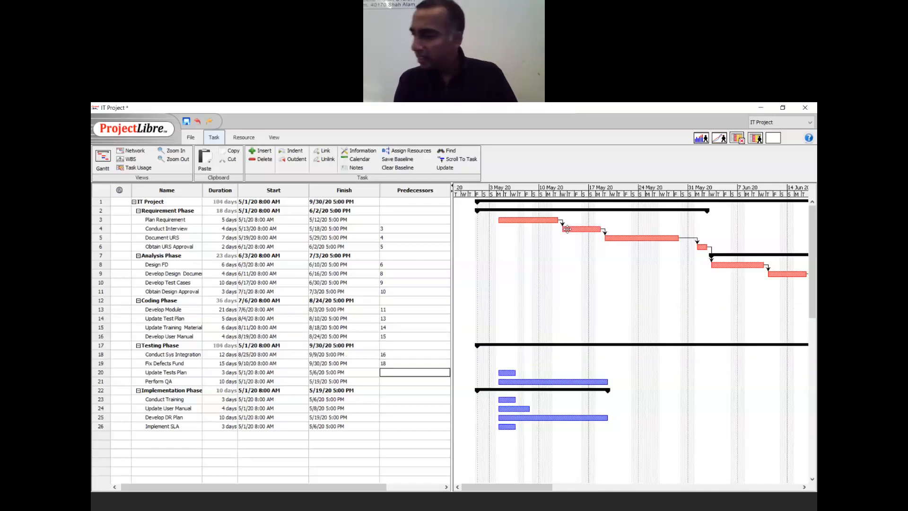
type("19")
key("Return")
type("20")
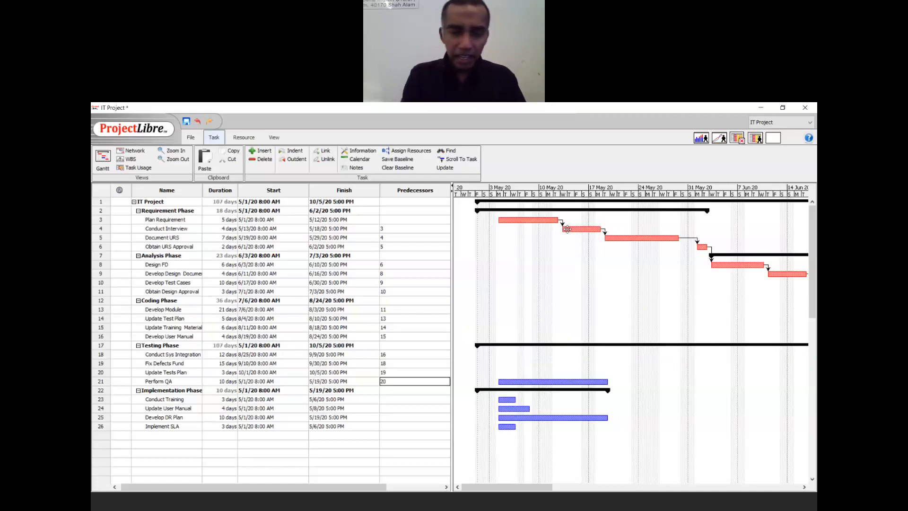
key("Return")
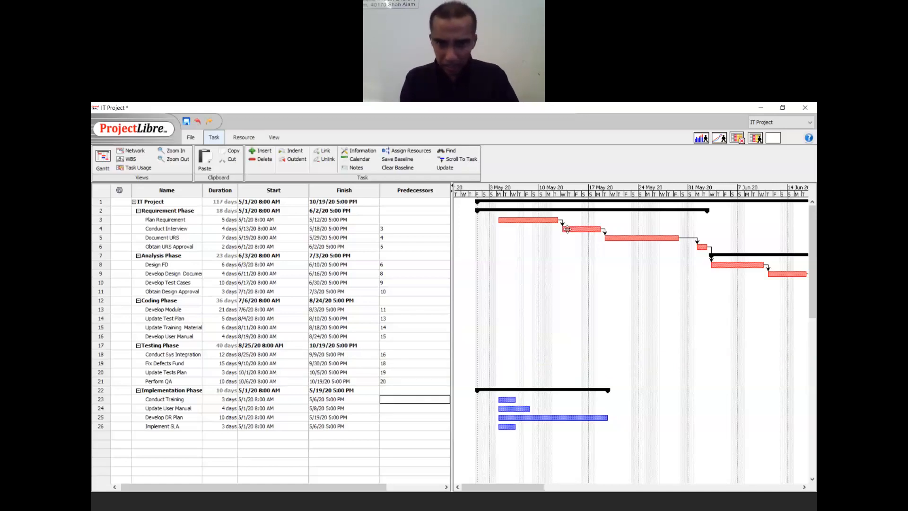
type("21")
key("Return")
type("23")
key("Return")
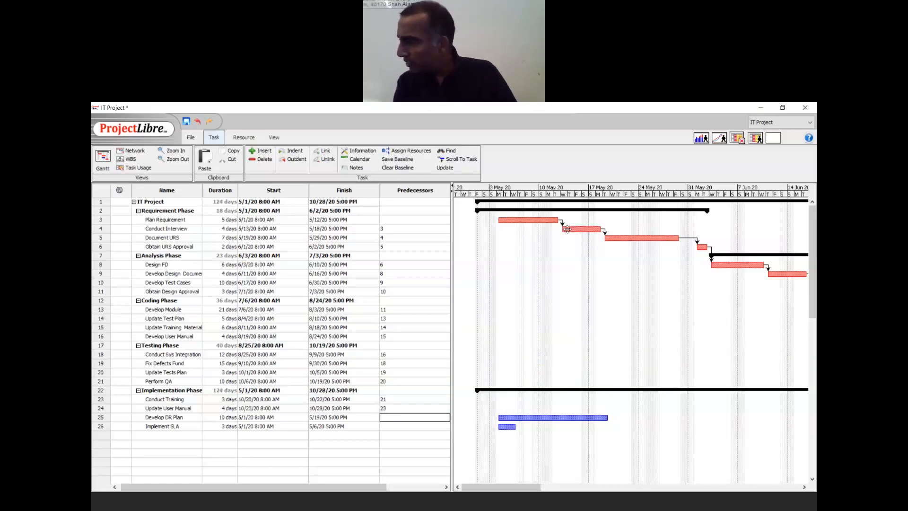
type("24")
key("Return")
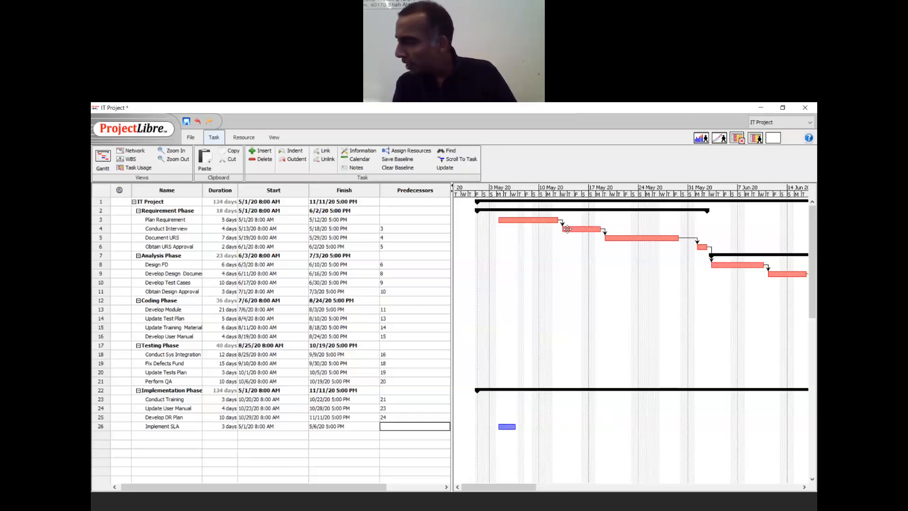
type("25")
key("Return")
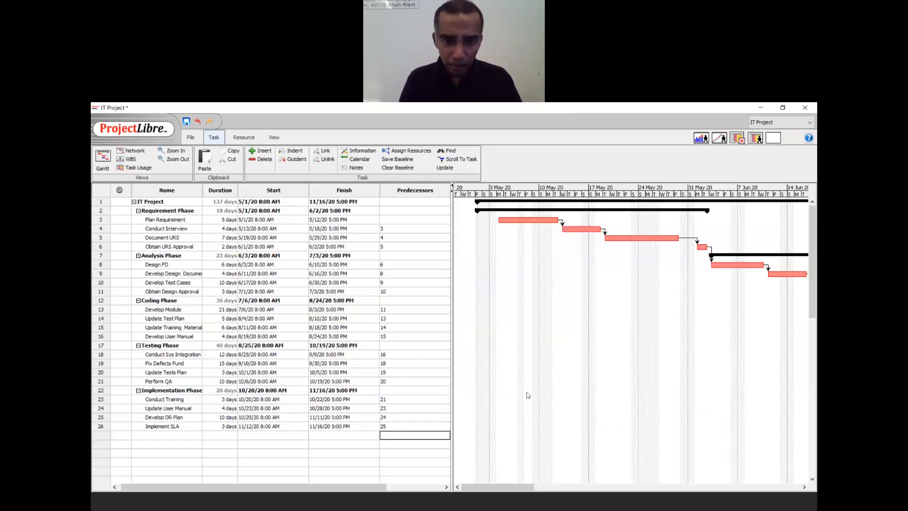
left_click_drag(505, 487, 469, 501)
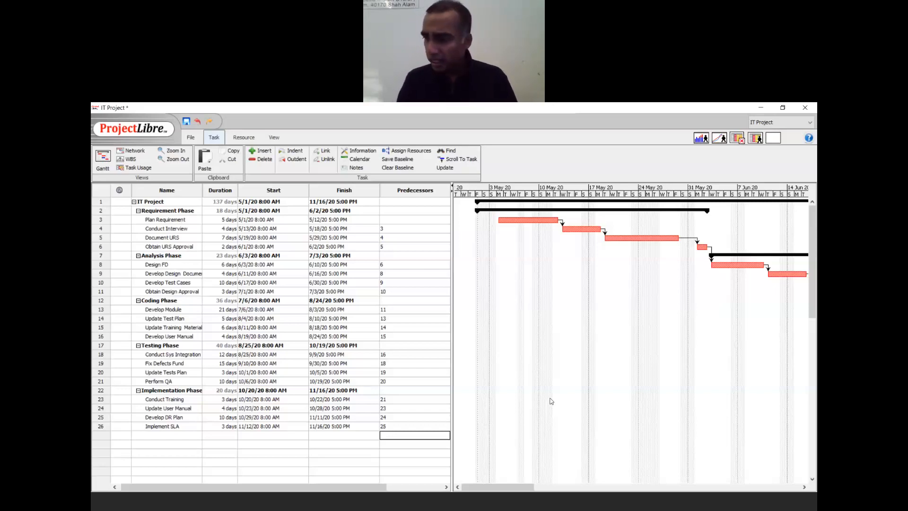
- Move back up the Predecessors column to Document URS's entry in row 5
key("Up")
key("Up")
key("Up")
key("Up")
key("Up")
key("Up")
key("Up")
key("Up")
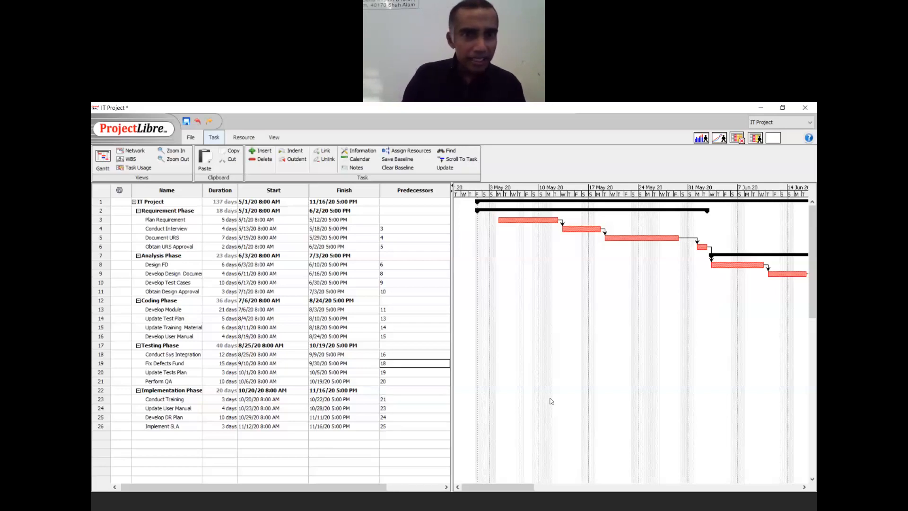
key("Up")
key("Up")
key("Up")
key("Up")
key("Up")
key("Up")
key("Up")
key("Up")
key("Up")
key("Up")
key("Up")
key("Up")
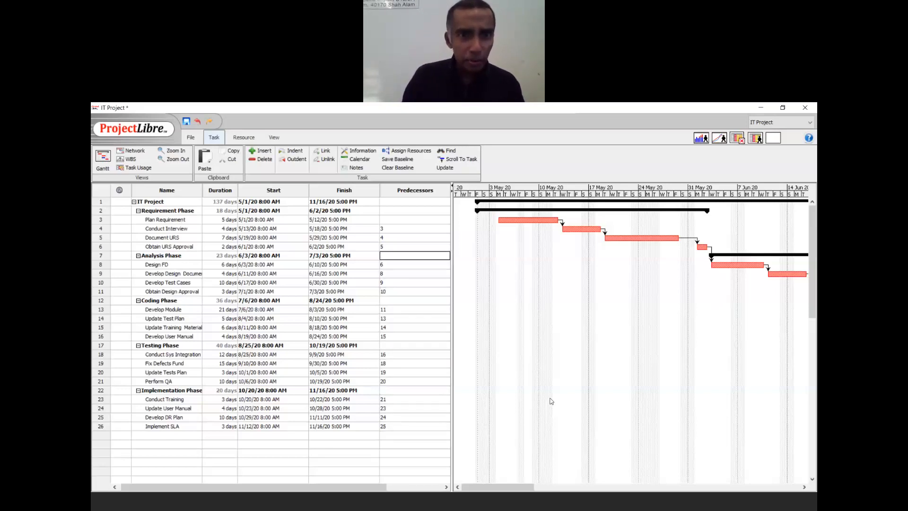
key("Up")
key("Up")
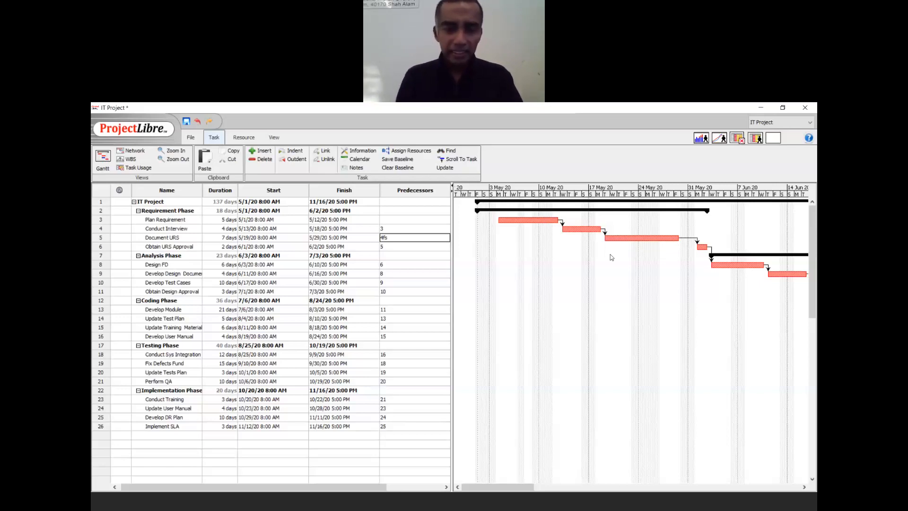
- Set Document URS's predecessor to 4FS-3d, a 3-day lead on Conduct Interview
type("-3d")
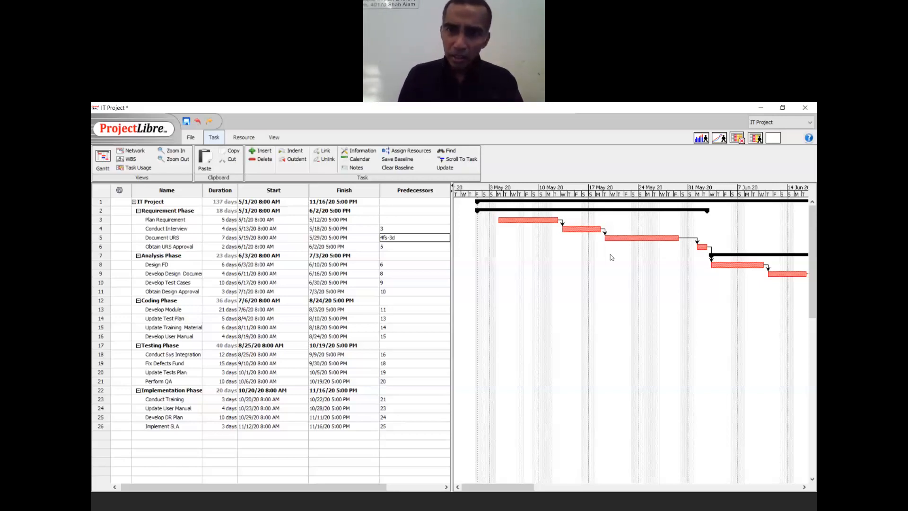
key("Return")
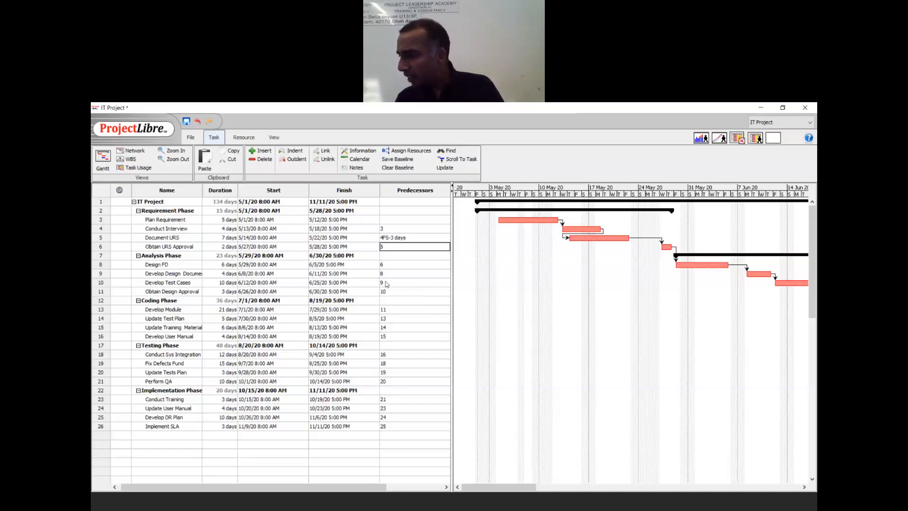
double_click(391, 282)
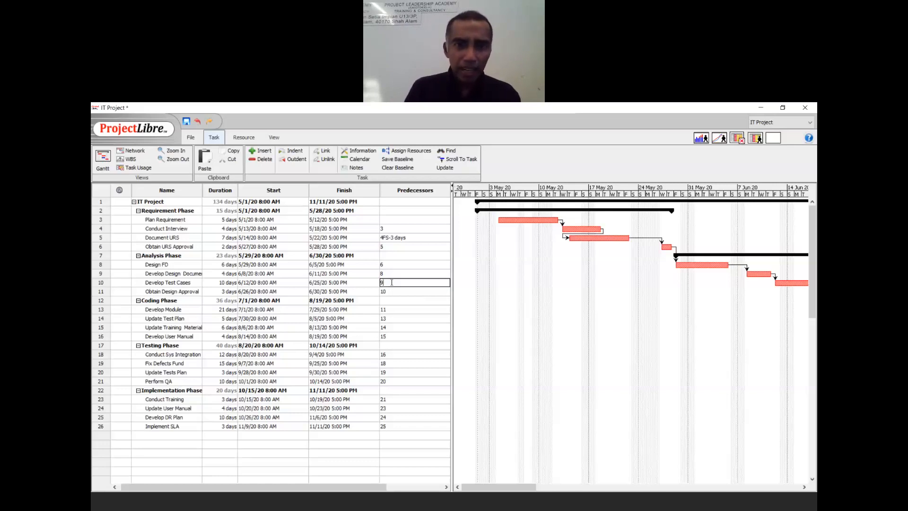
- Make Develop Test Cases start with task 9 (9SS), then move to row 15's predecessor
type("S")
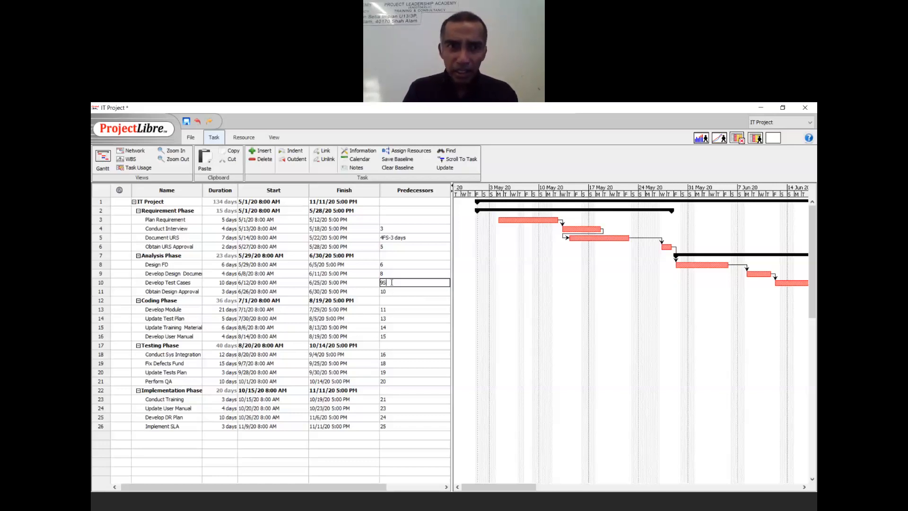
type("S")
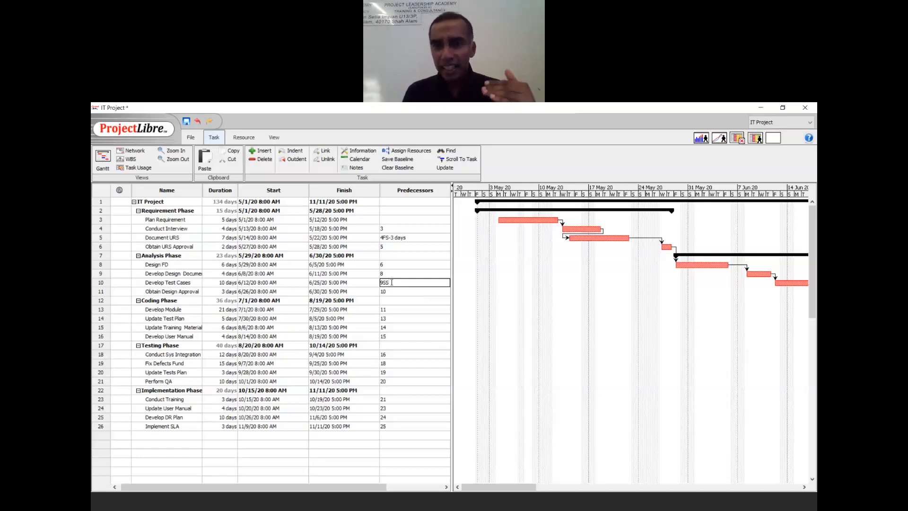
key("Return")
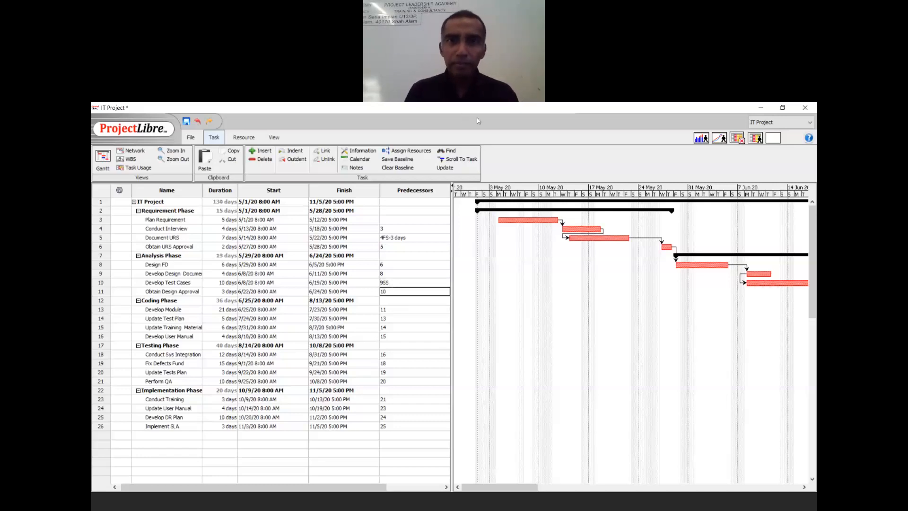
left_click(506, 116)
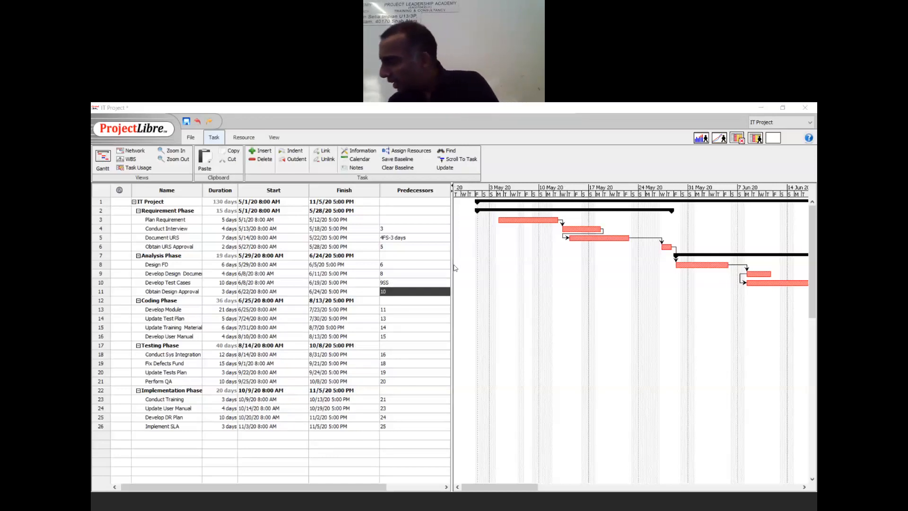
double_click(413, 310)
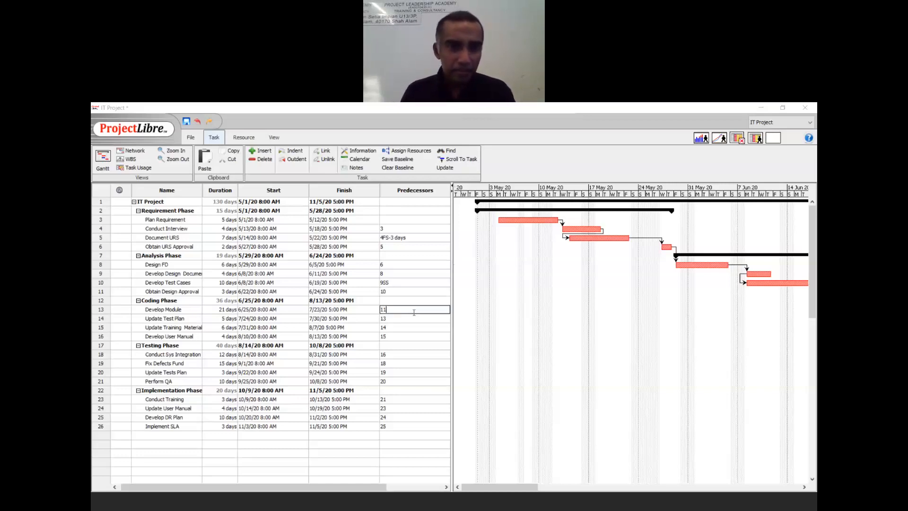
key("Return")
key("Down")
key("Down")
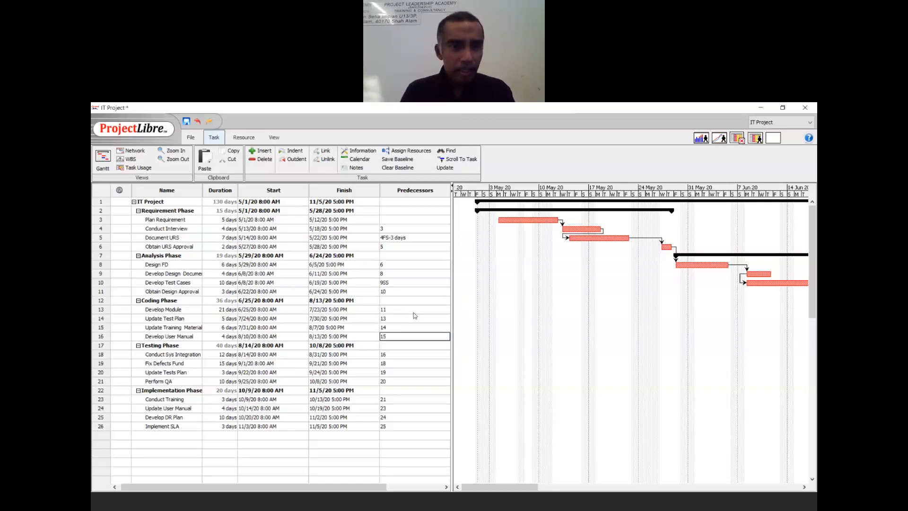
key("Up")
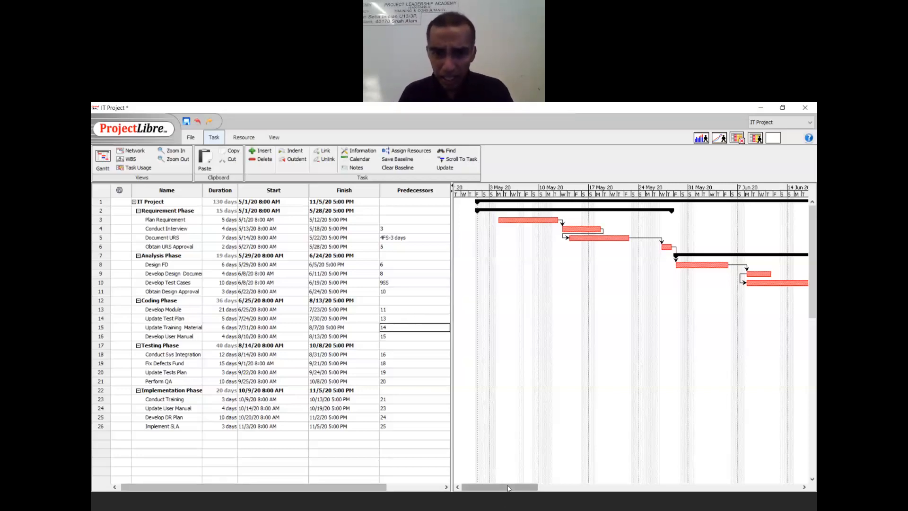
- Give Update Training Material a 14FS-50% predecessor, re-entering it after an accidental bar drag
left_click_drag(509, 487, 622, 496)
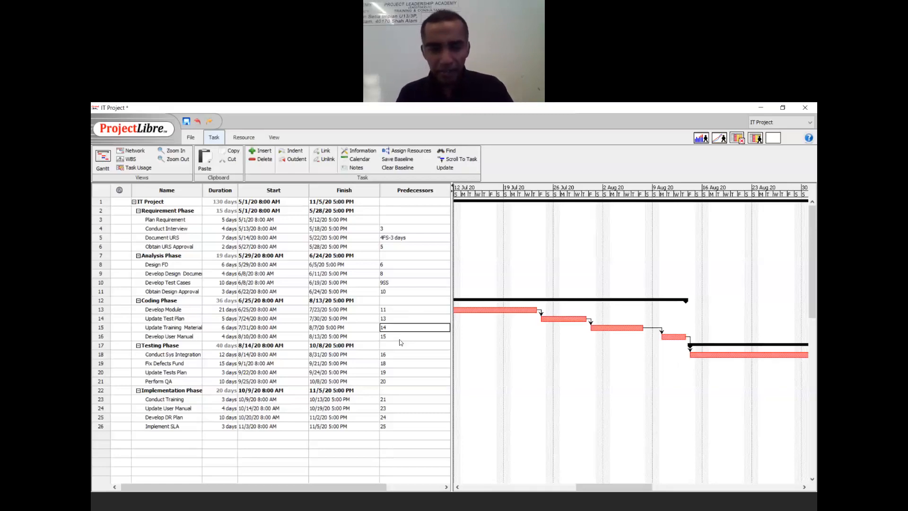
type("FS-50%")
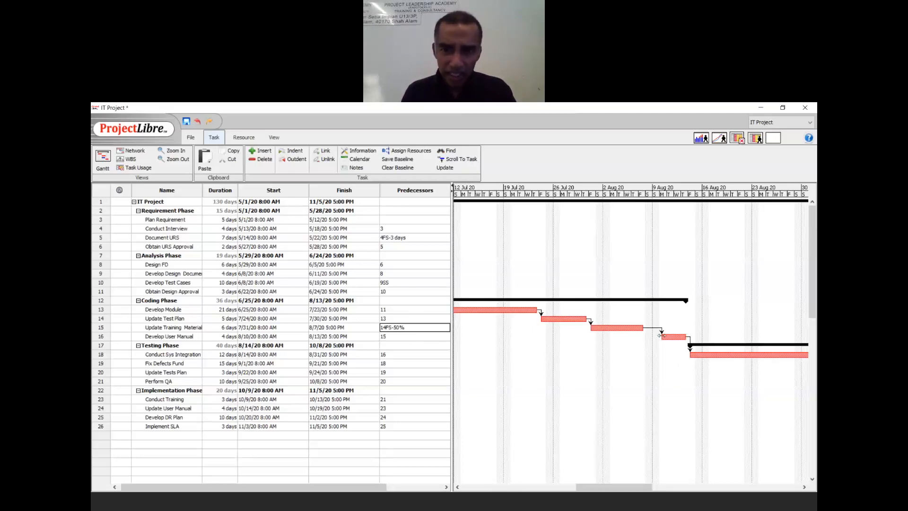
key("Return")
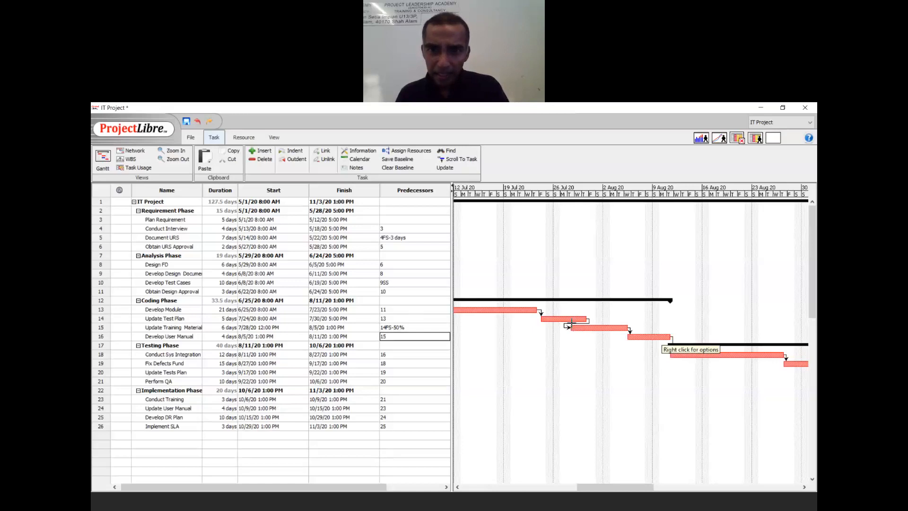
left_click_drag(572, 323, 595, 336)
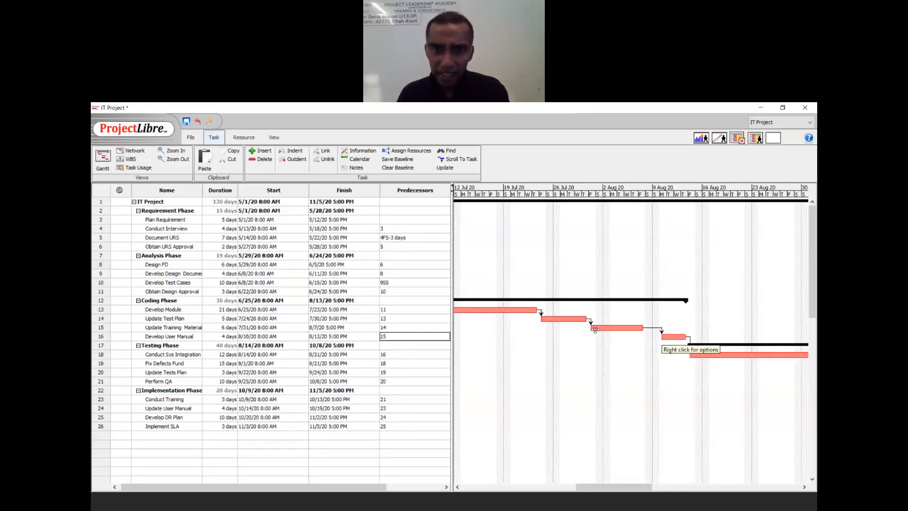
left_click(595, 329)
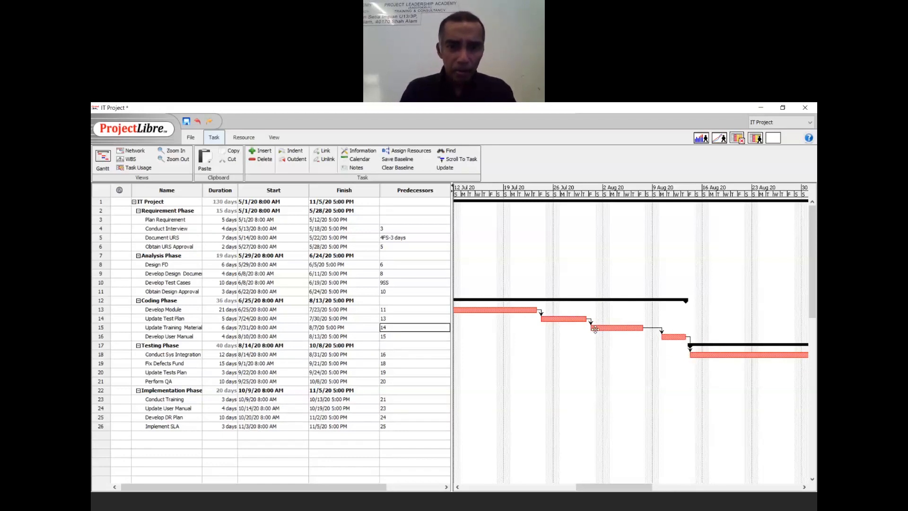
type("0")
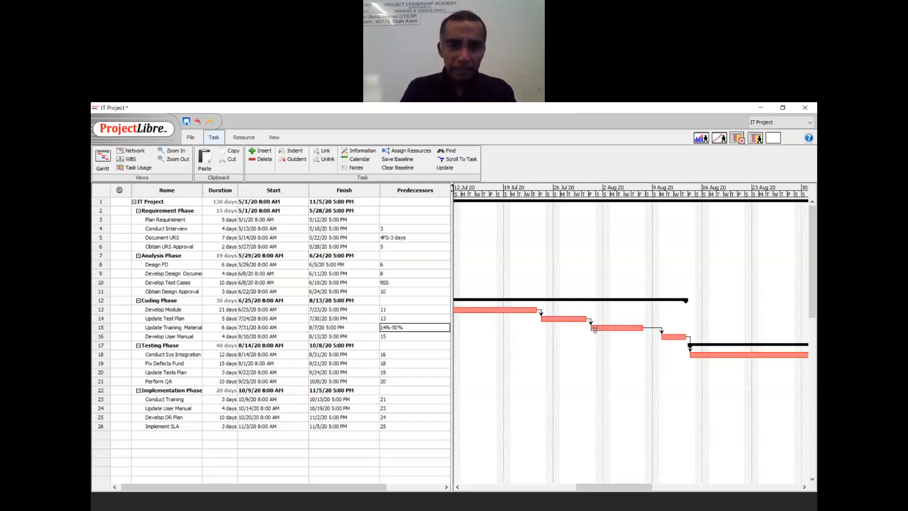
type("%")
key("Return")
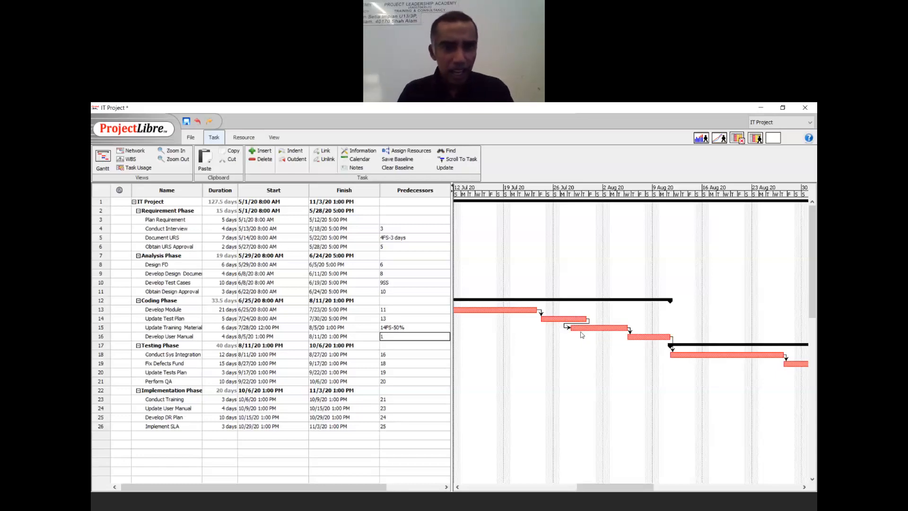
type("5")
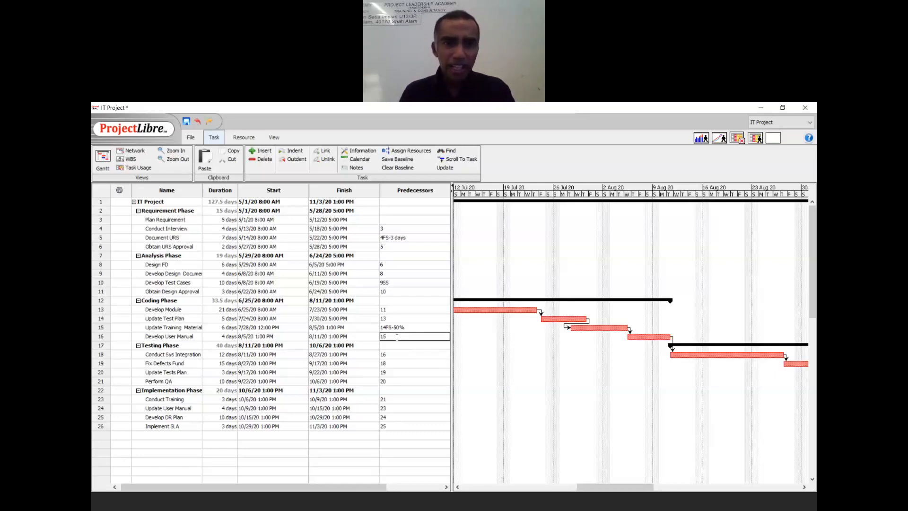
type("FF")
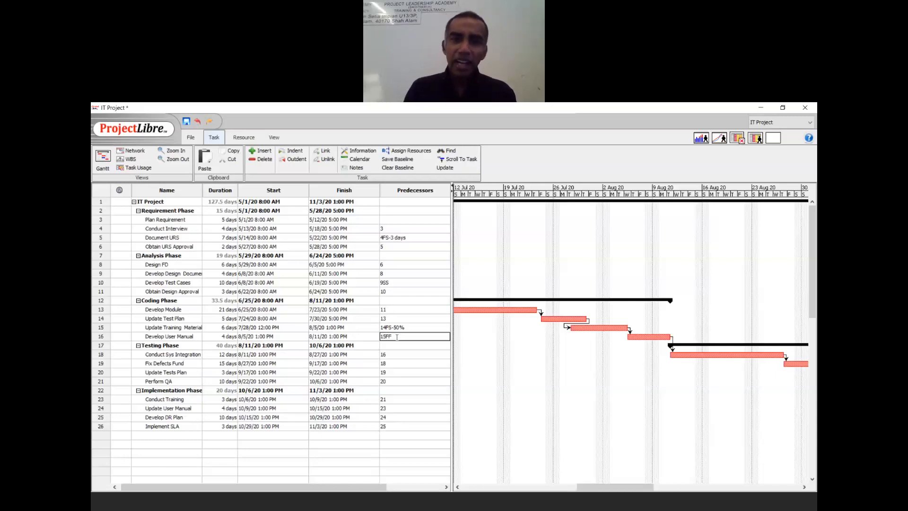
key("Return")
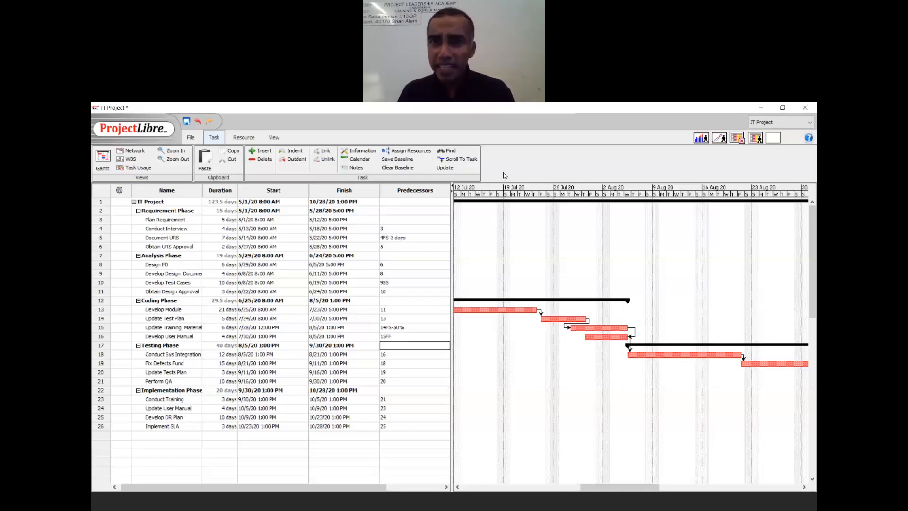
left_click(483, 210)
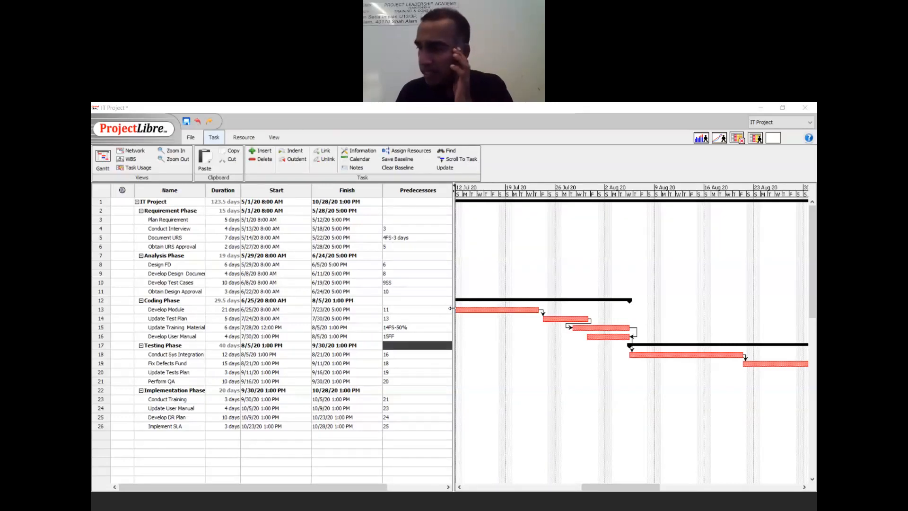
- Widen the task table to show Resource Names; a trial name in row 3 raises an unknown-resource error
left_click(561, 140)
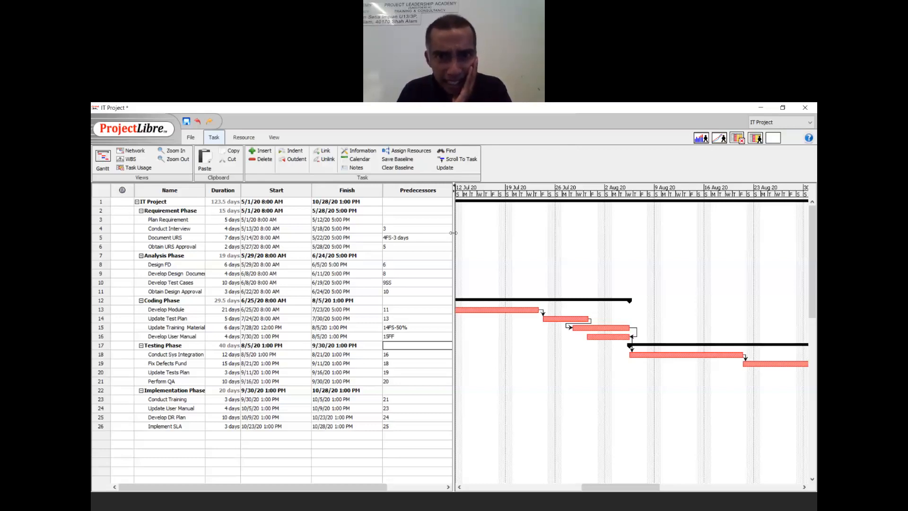
left_click_drag(453, 232, 579, 255)
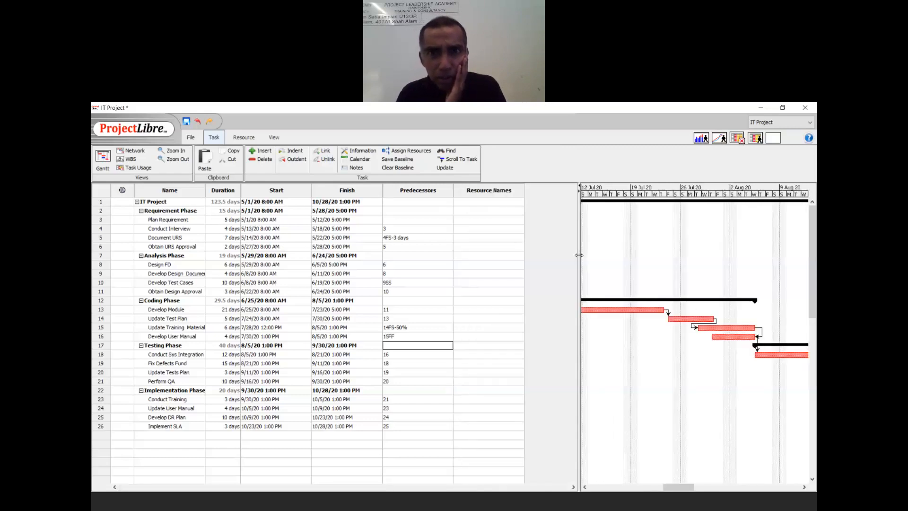
left_click(468, 219)
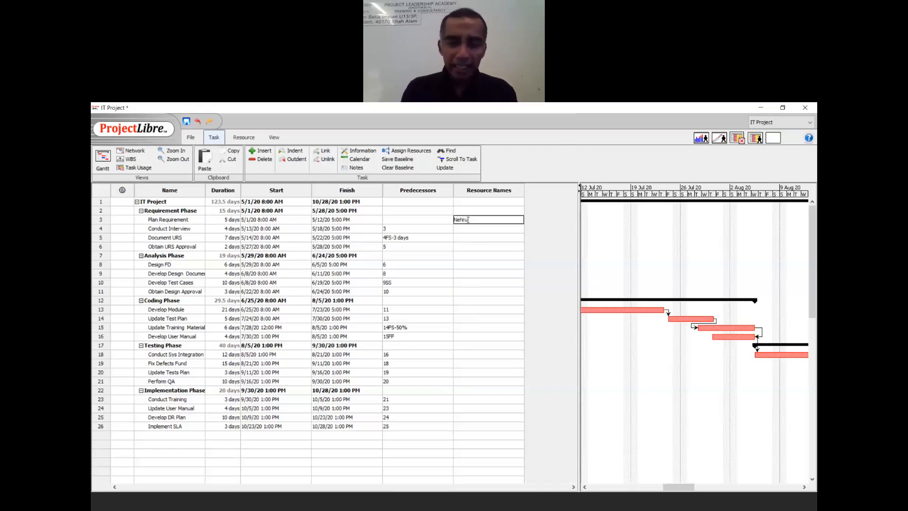
key("Return")
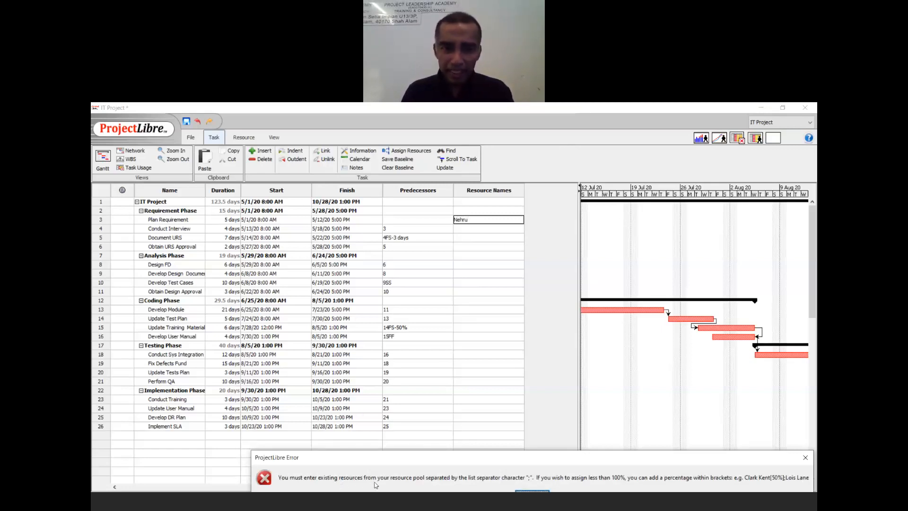
left_click(535, 492)
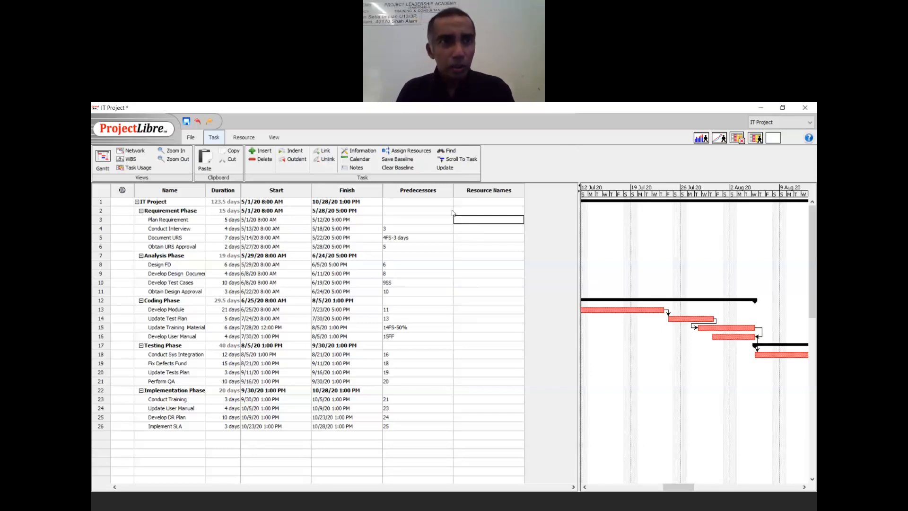
left_click(244, 138)
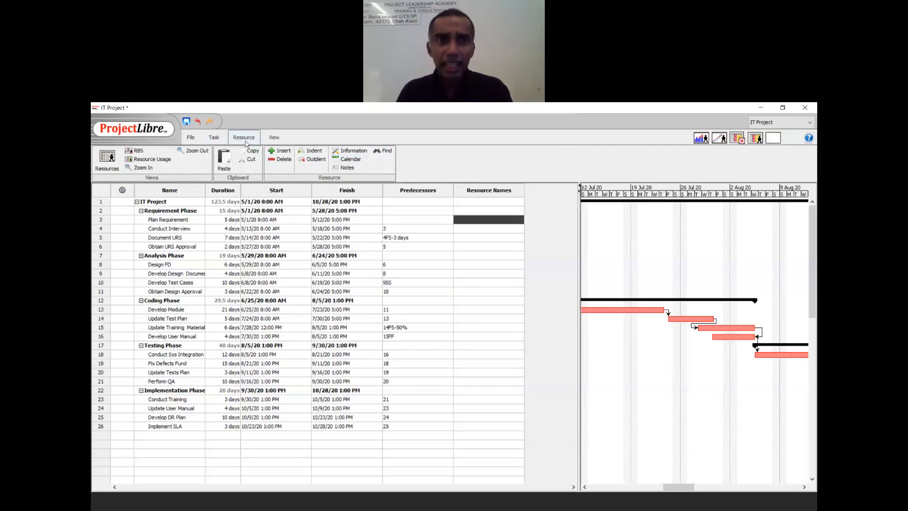
- Enter resources PM, BA1, Ba2, Customer, SA, Tester, Coder1 and Audit on the Resources sheet
left_click(113, 162)
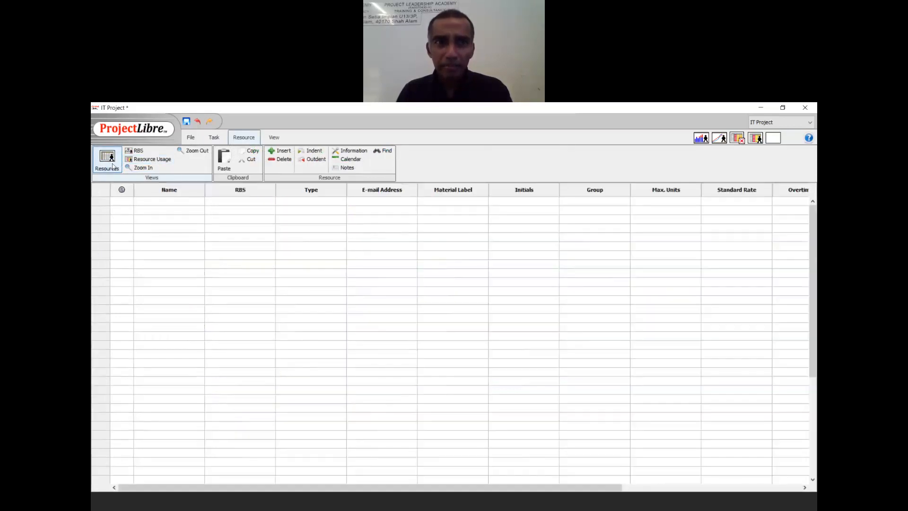
left_click(156, 200)
type("PM")
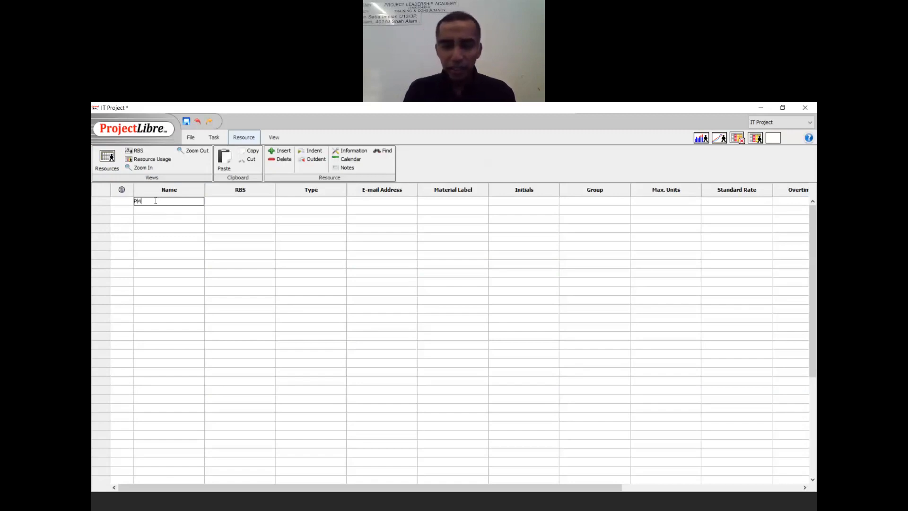
key("Return")
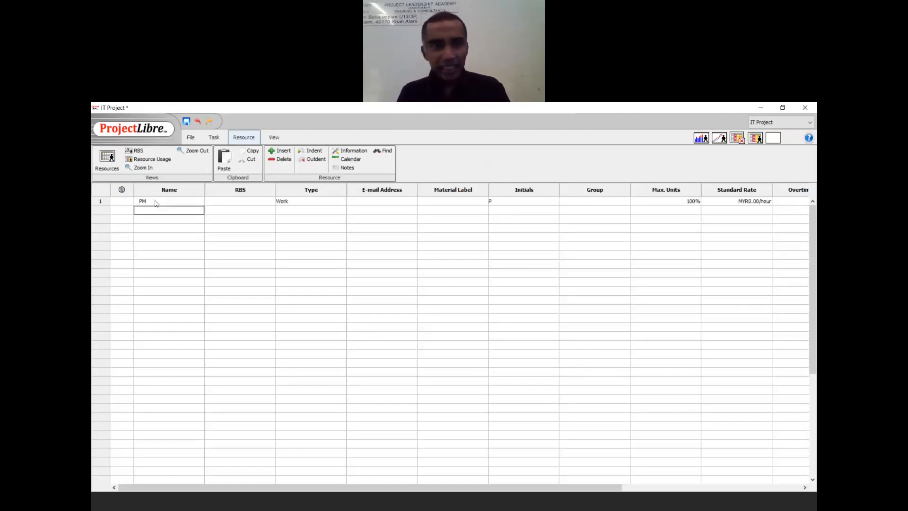
type("BA1")
key("Return")
type("Ba2")
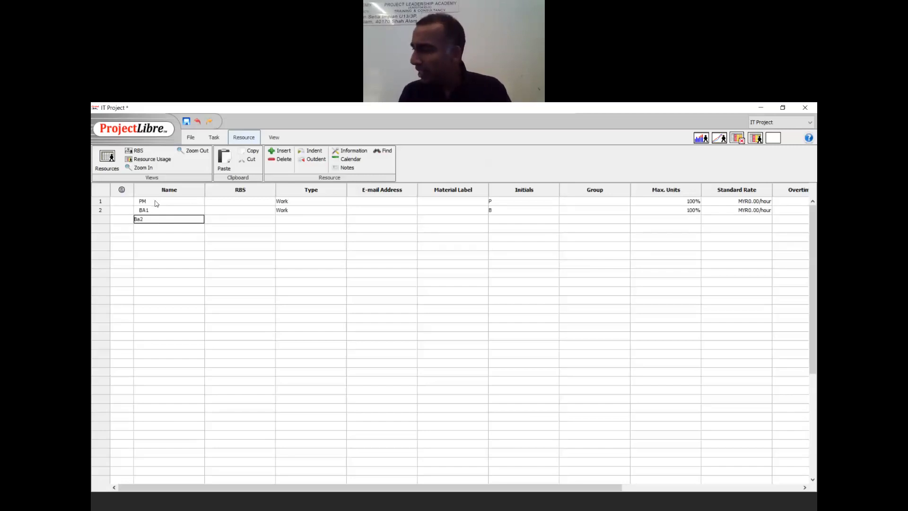
key("Return")
type("Customer")
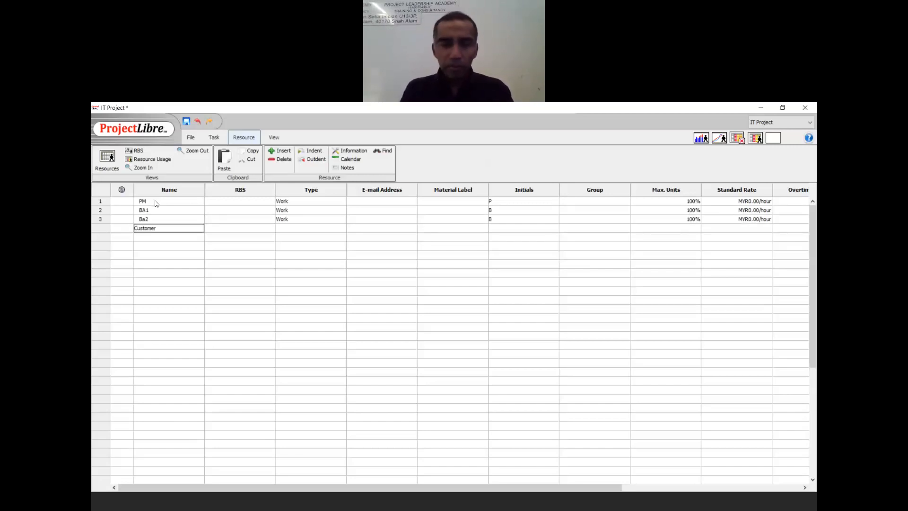
key("Return")
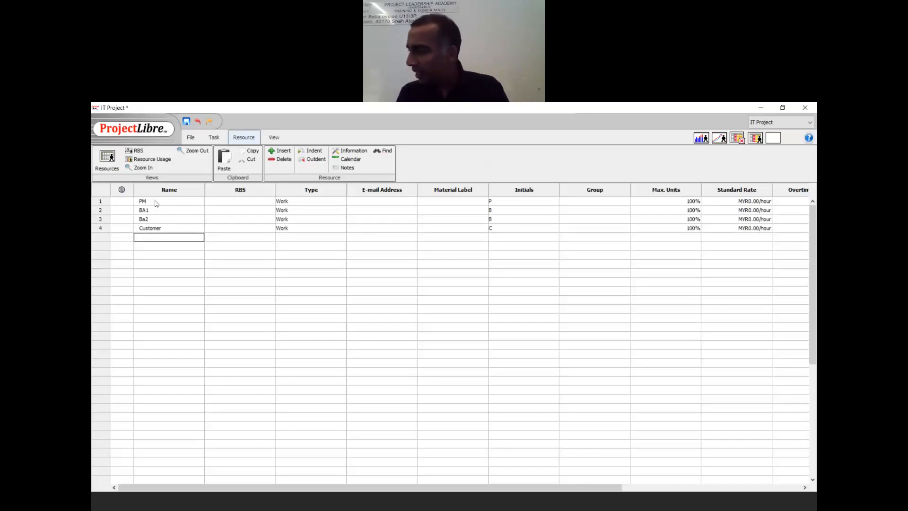
type("SA")
key("Return")
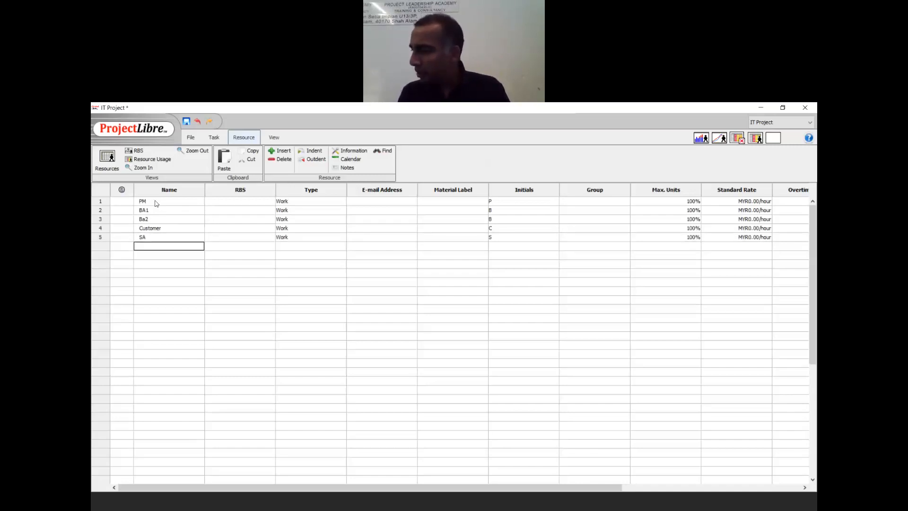
type("Tester")
key("Return")
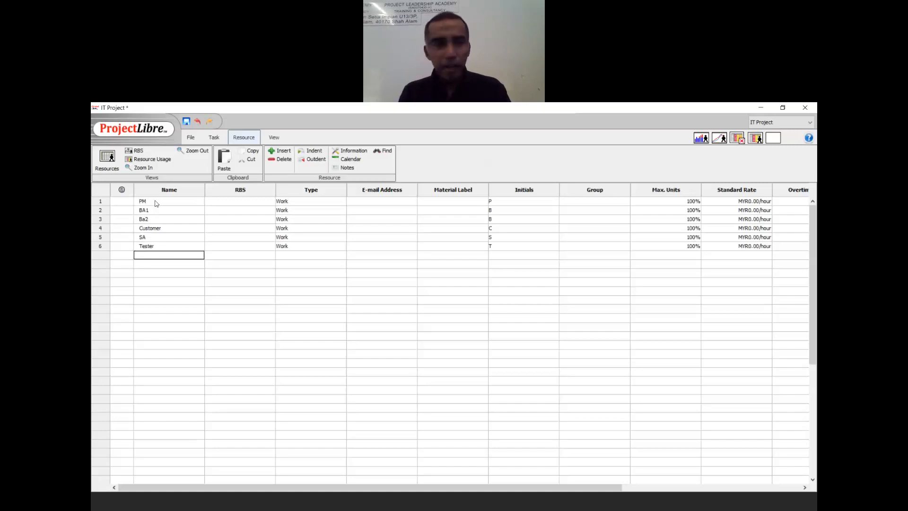
type("C")
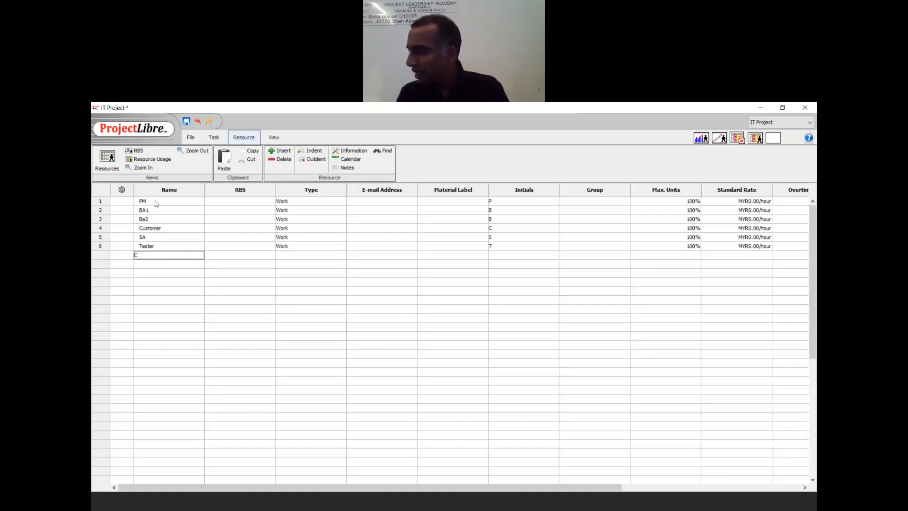
type("oder1")
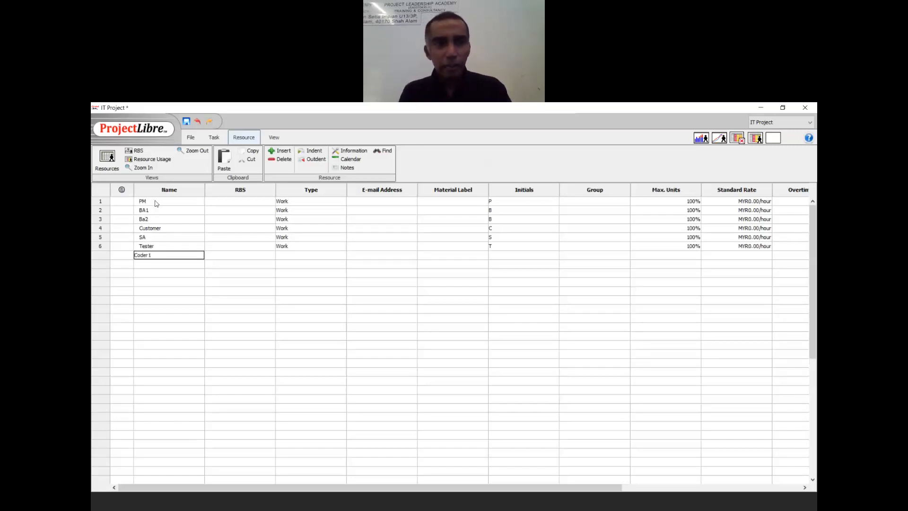
key("Return")
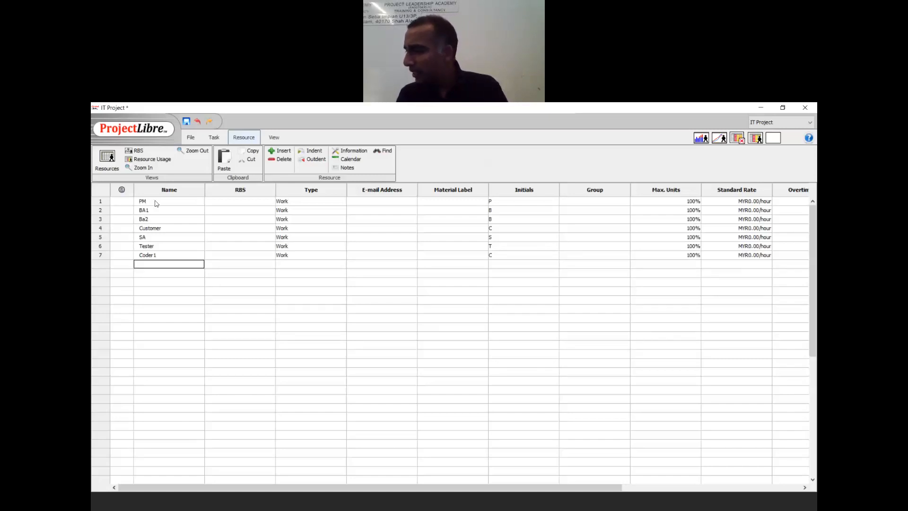
type("Audit")
key("Return")
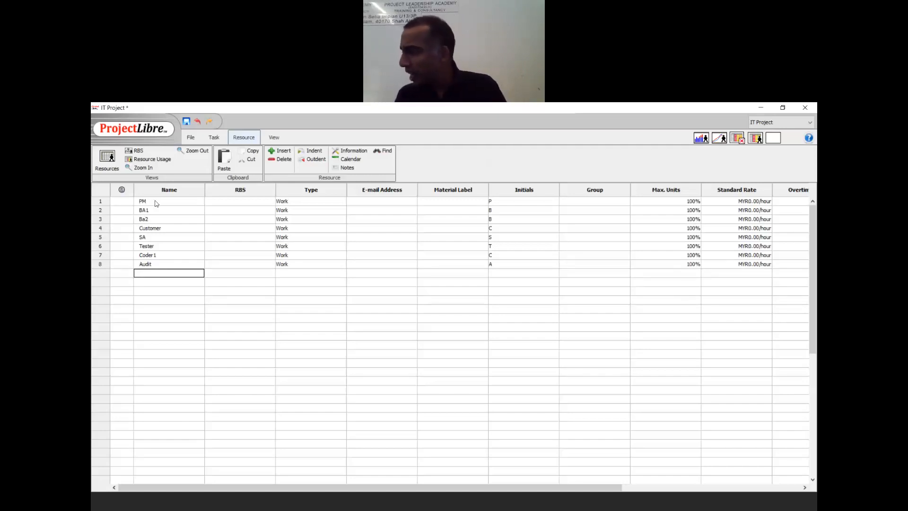
- Correct the third resource's name from Ba2 to BA2
key("Up")
key("Up")
key("Up")
key("Up")
key("Up")
key("Up")
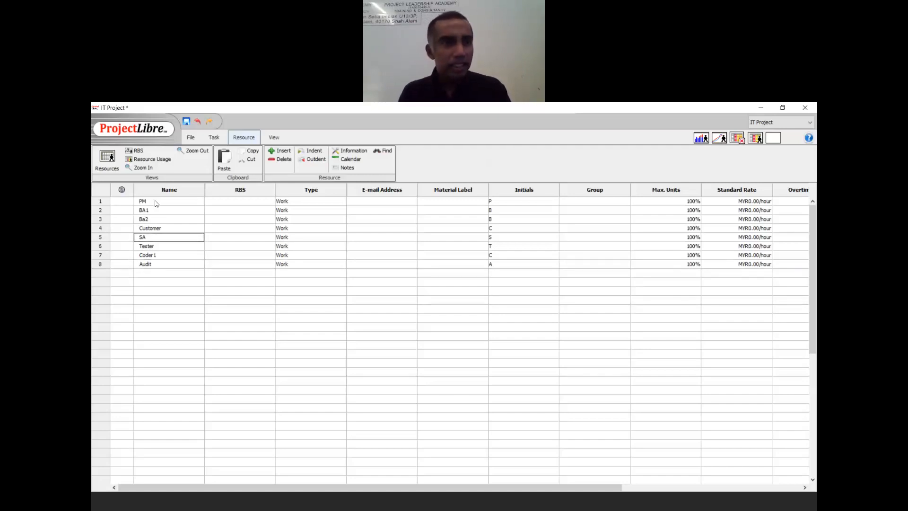
type("BA1")
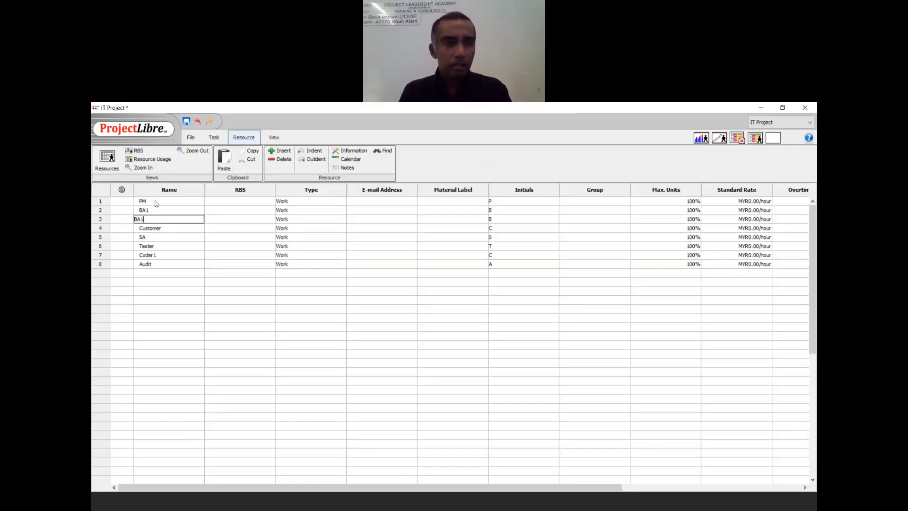
key("BackSpace")
type("2")
key("Return")
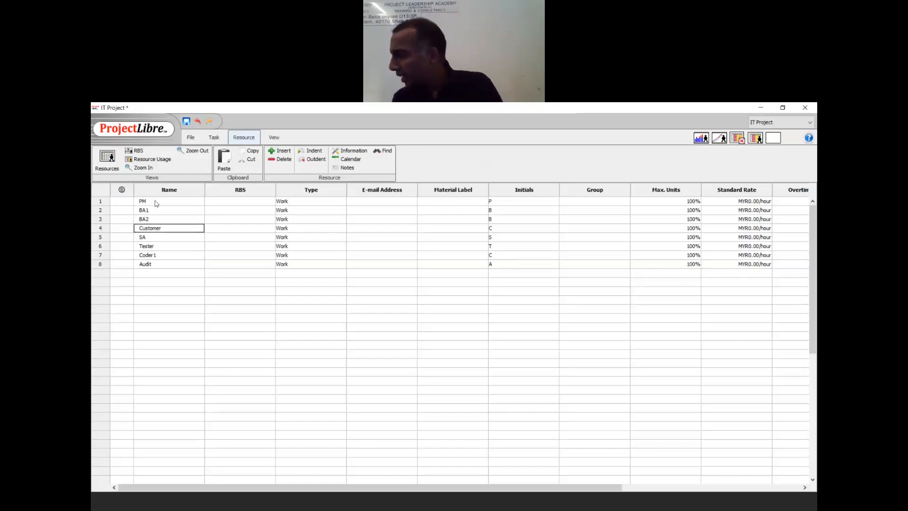
key("Down")
key("Down")
key("Down")
key("Down")
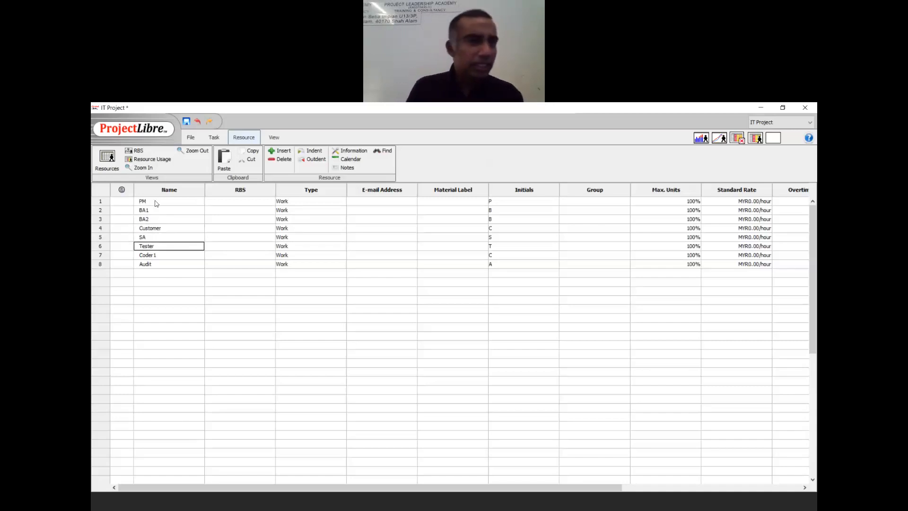
key("Up")
key("Up")
key("Up")
key("Up")
key("Up")
key("Up")
key("Up")
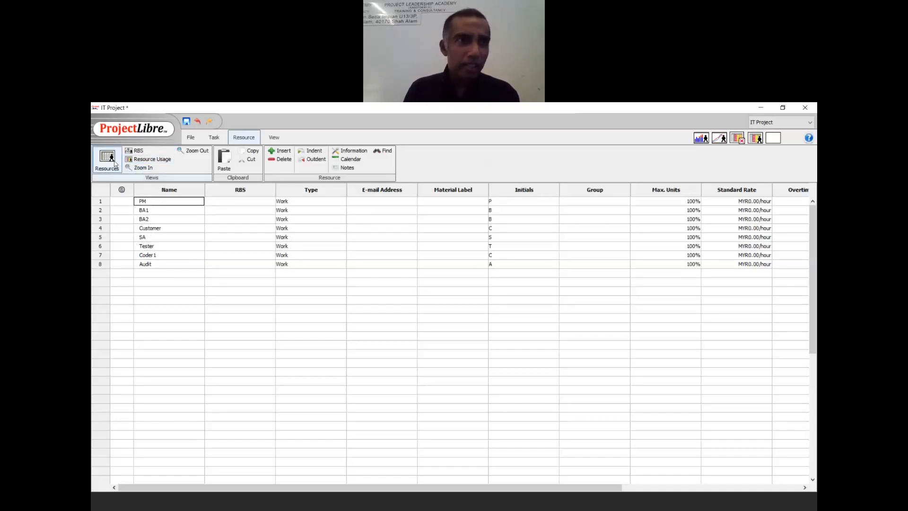
left_click(215, 138)
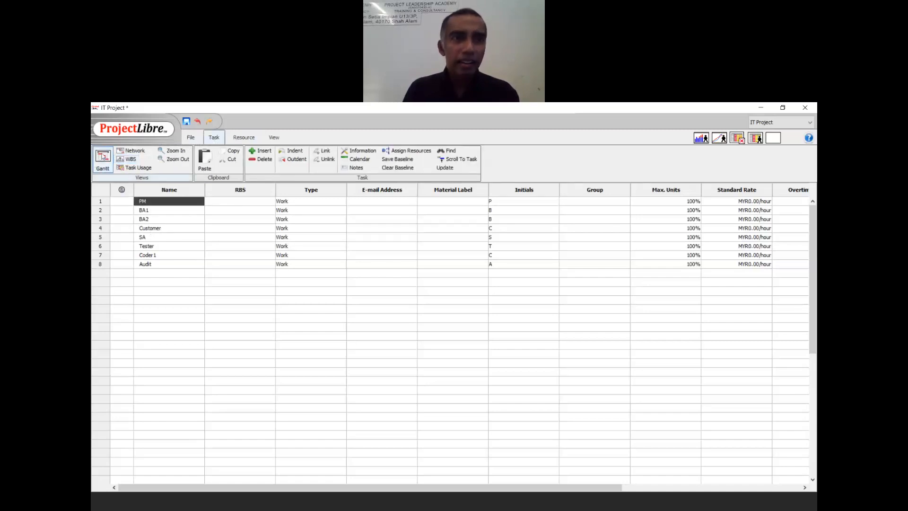
- Assign PM, BA1, BA2, and Customer with BA1 to the four Requirement Phase tasks
left_click(103, 157)
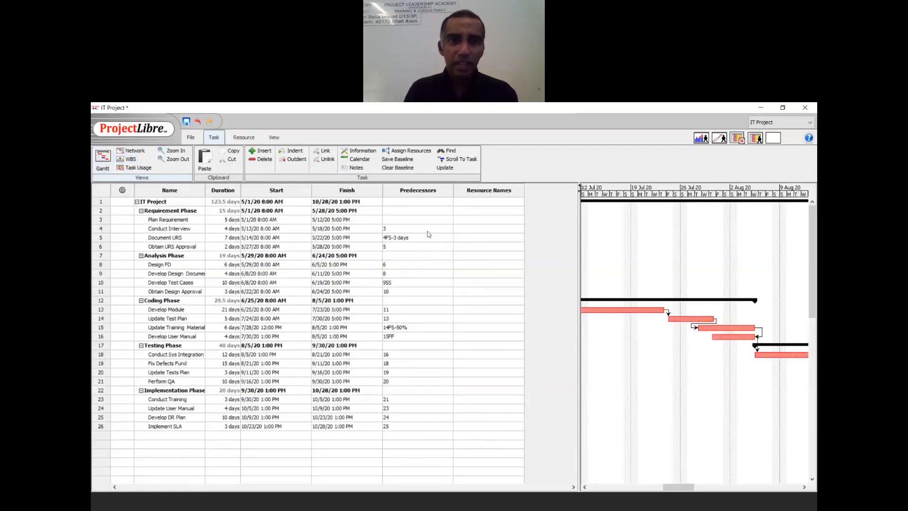
left_click(465, 220)
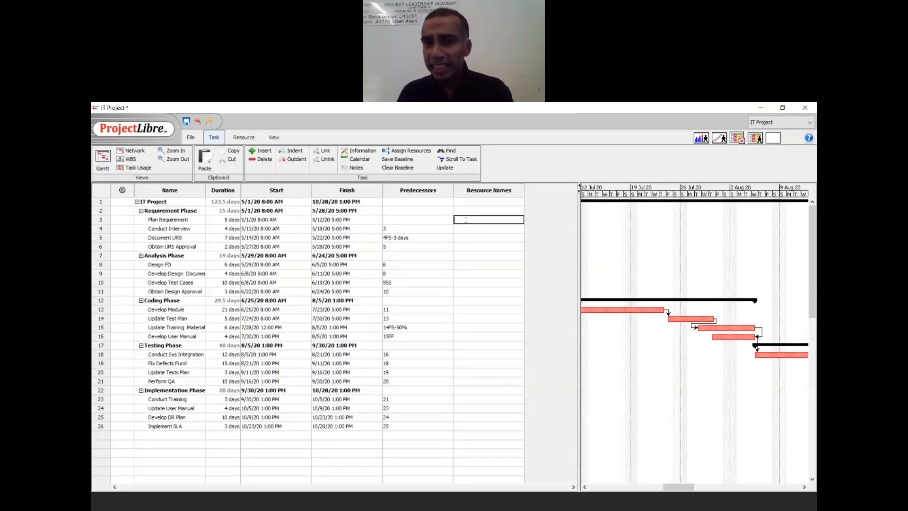
type("PM")
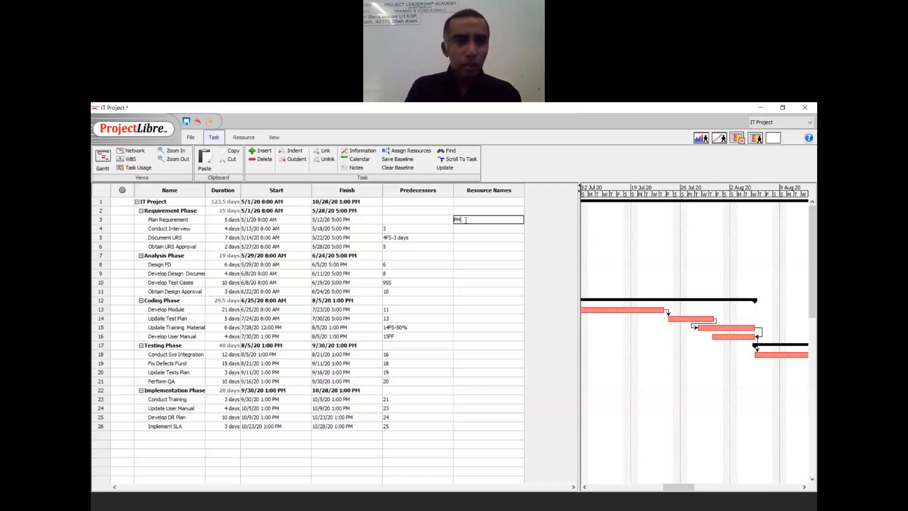
key("Return")
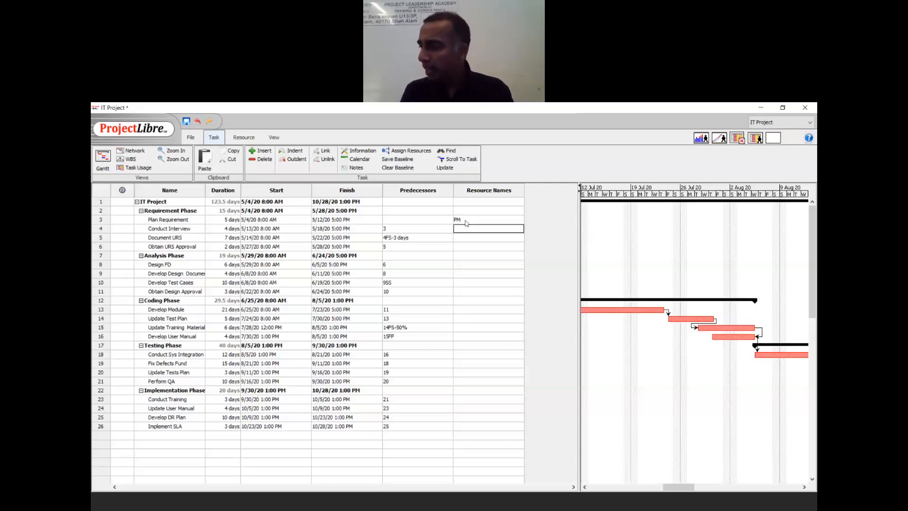
type("BA1")
key("Return")
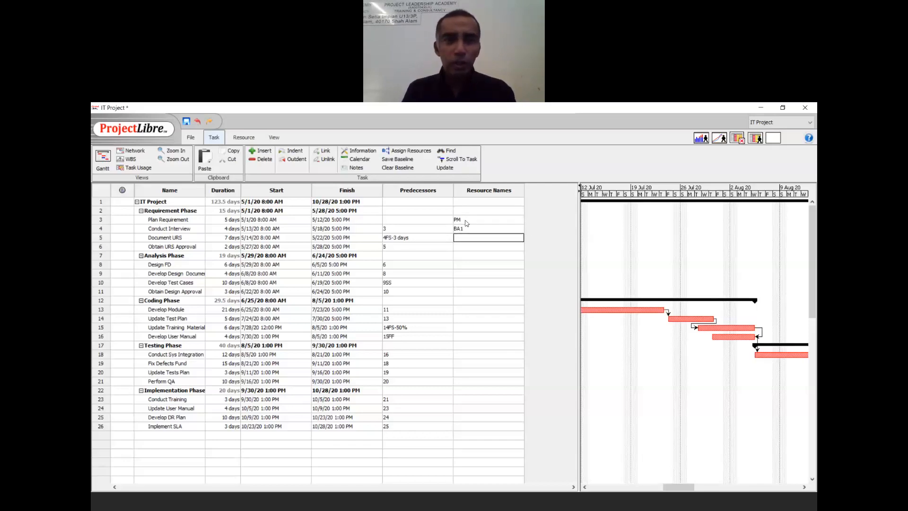
type("BA2")
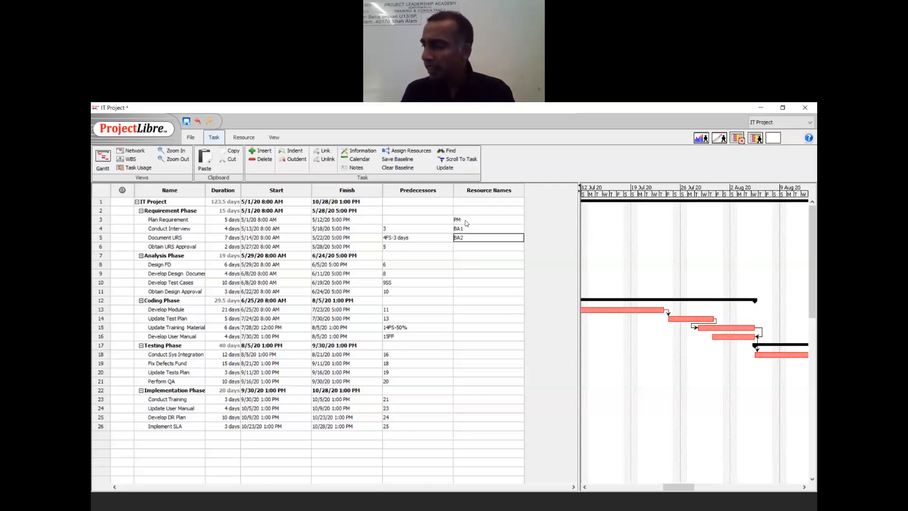
key("Return")
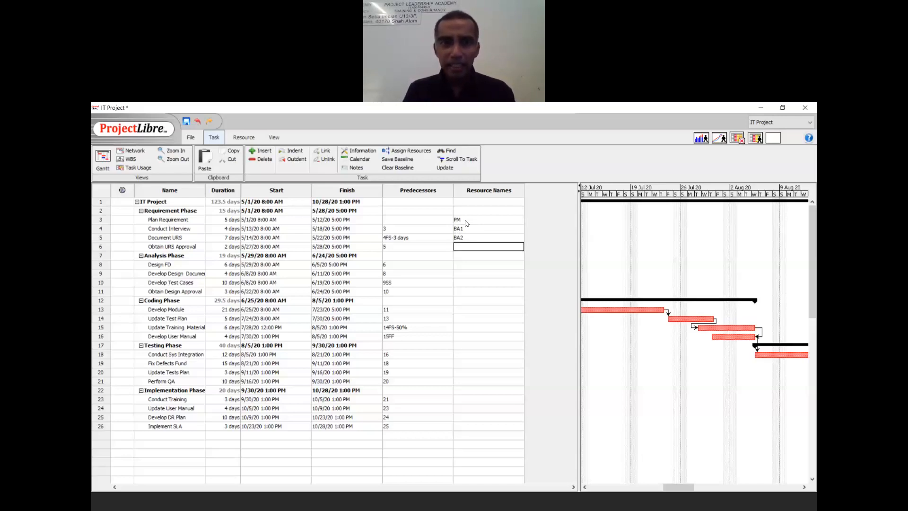
type("C")
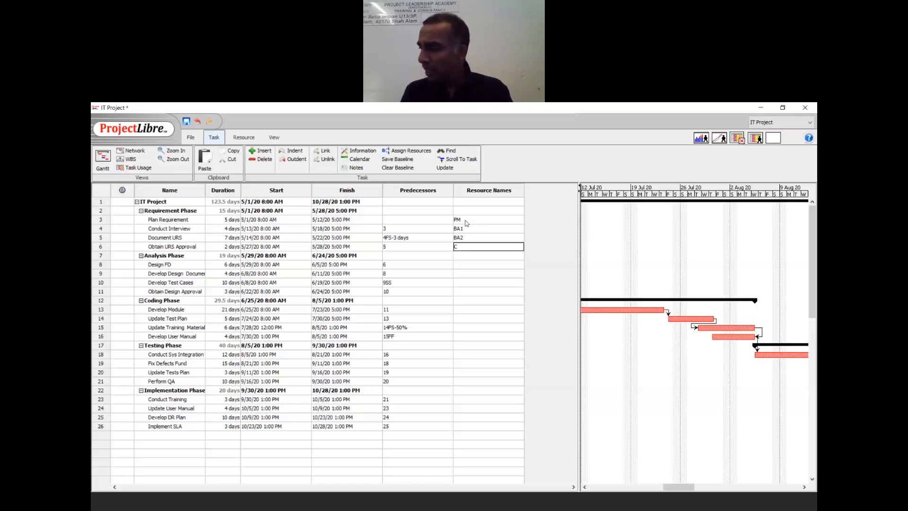
type("ustomer,")
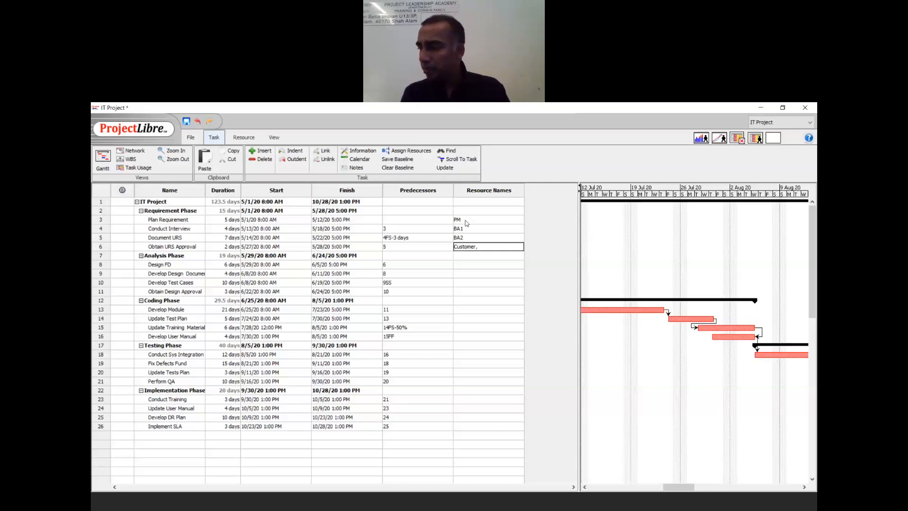
type("BA")
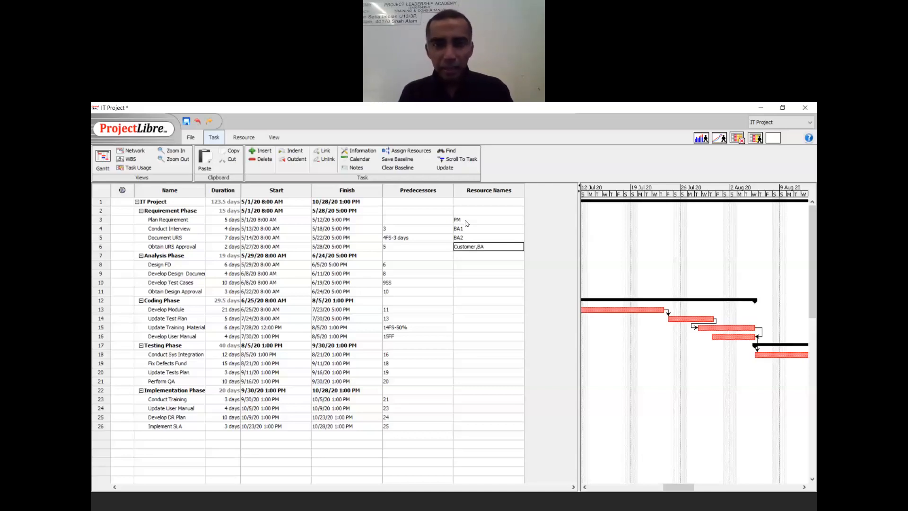
type("1")
key("Return")
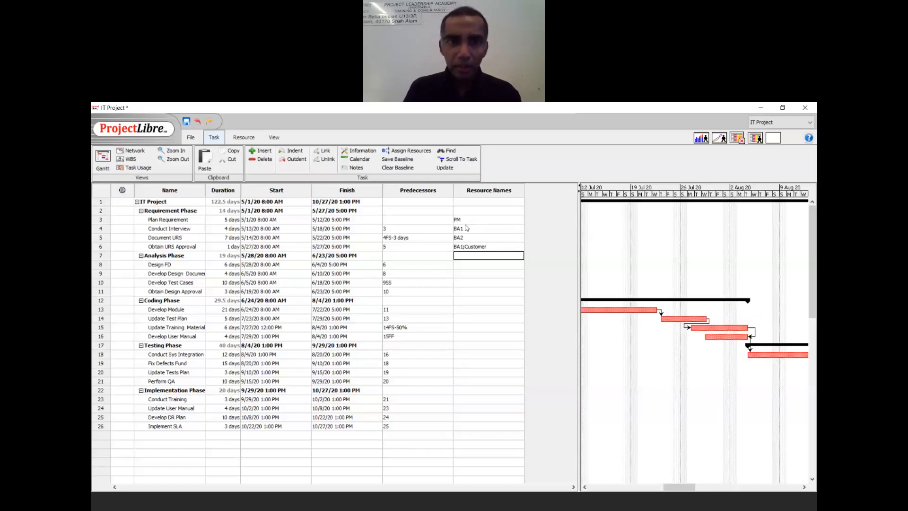
- Assign SA, SA, Tester and SA to the four Analysis Phase tasks
key("Down")
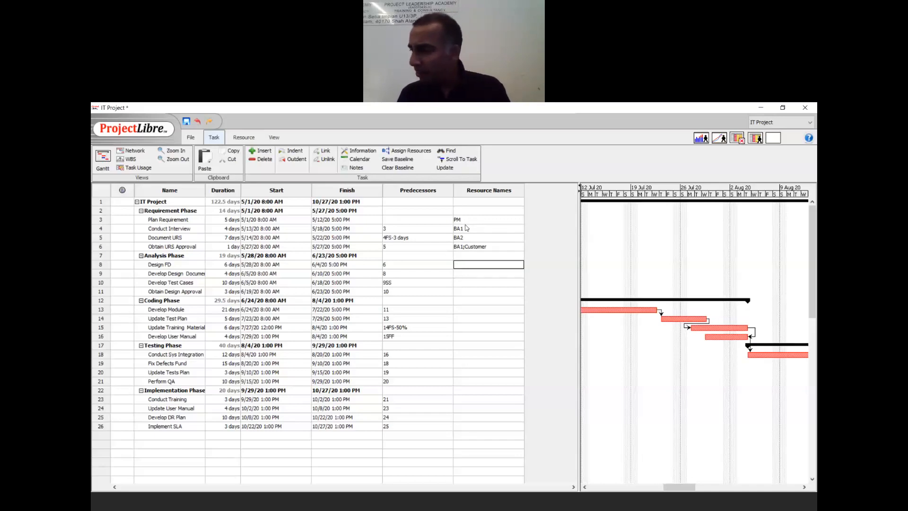
type("SA")
key("Return")
type("SA")
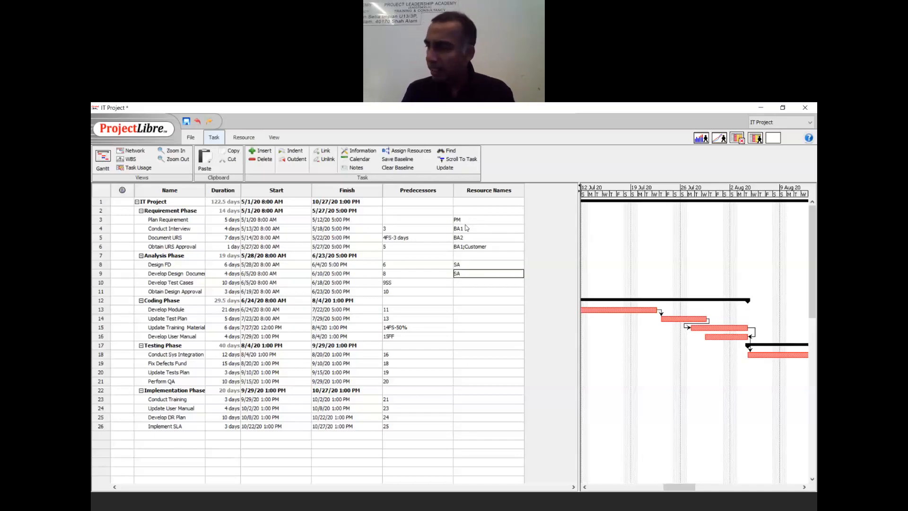
key("Return")
type("Tester")
key("Return")
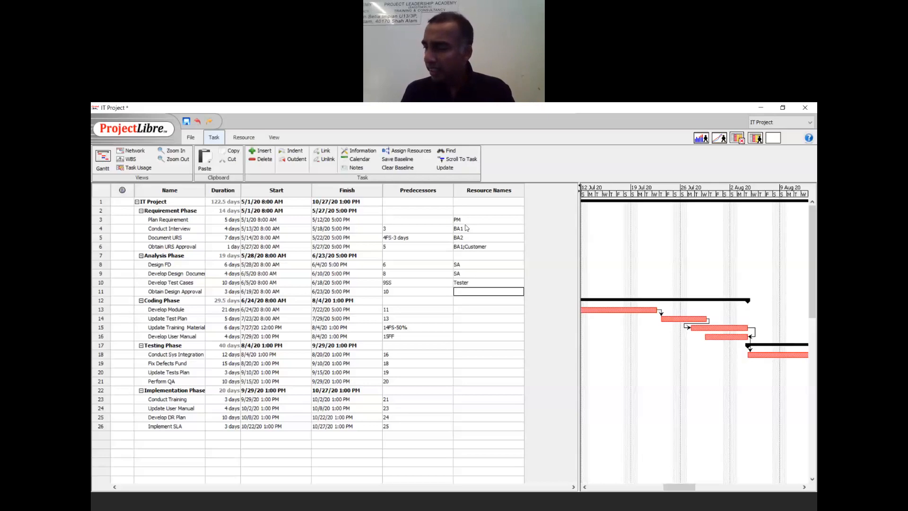
type("SA")
key("Return")
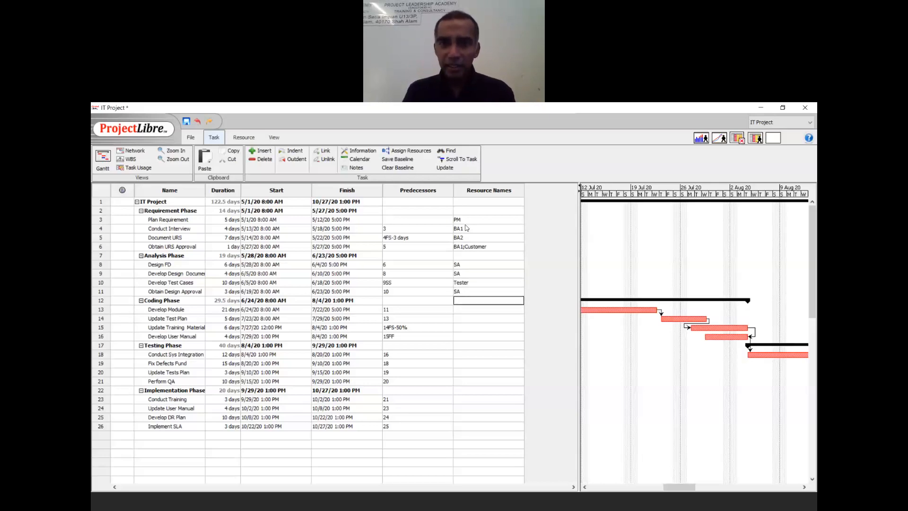
- Assign Coder1, SA, SA and BA1 to the four Coding Phase tasks
key("Return")
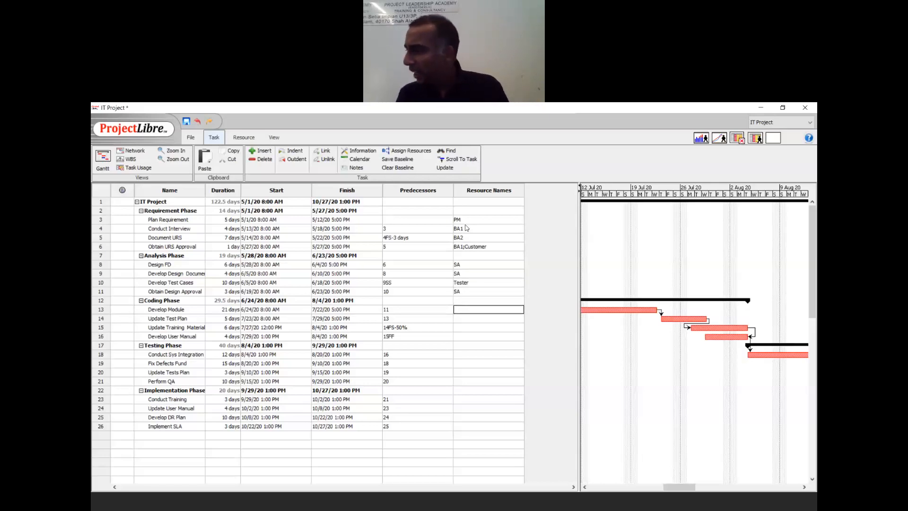
type("Coer1")
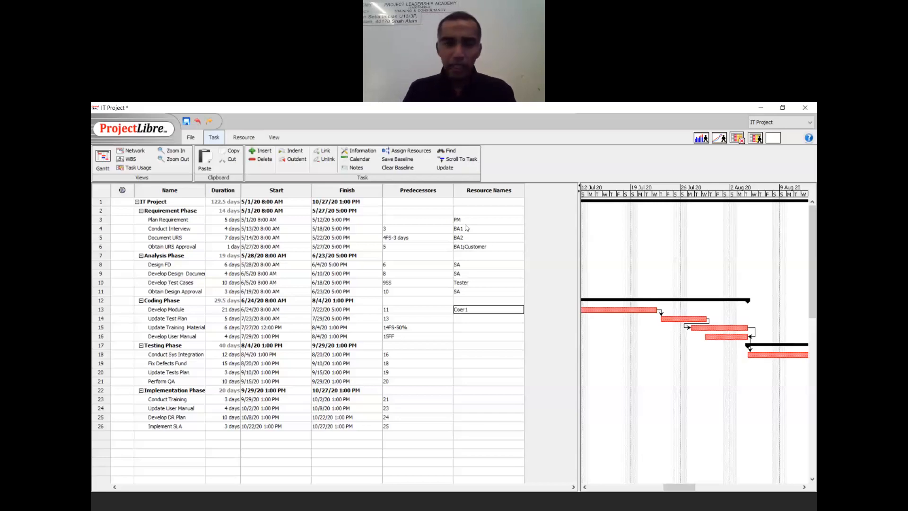
type("er1")
key("Return")
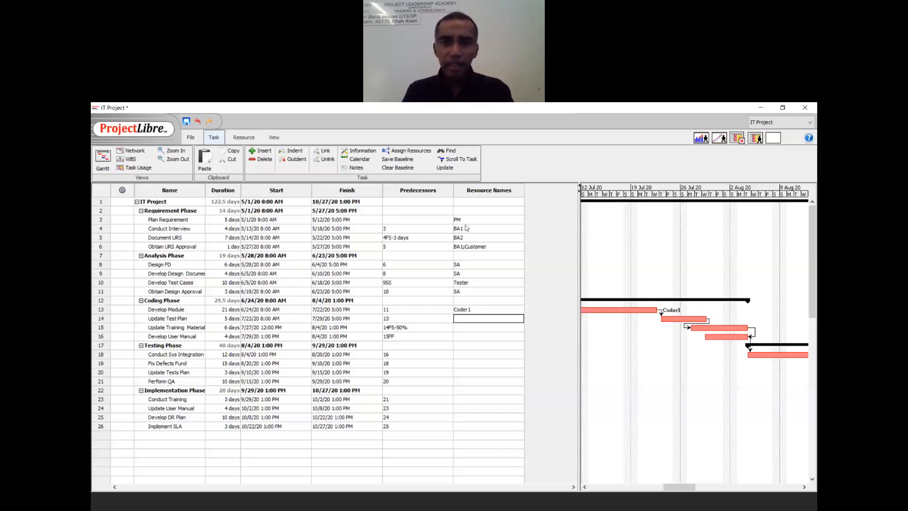
type("SA")
key("Return")
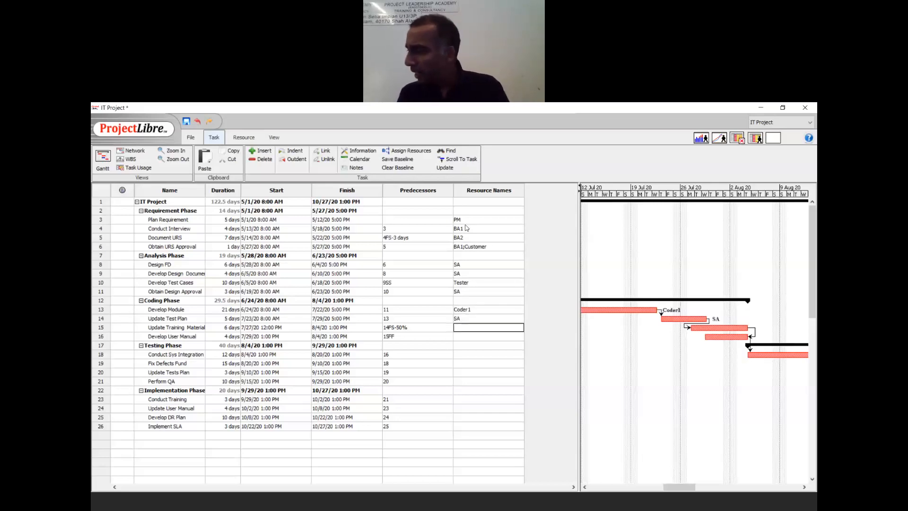
type("SA")
key("Return")
type("BA1")
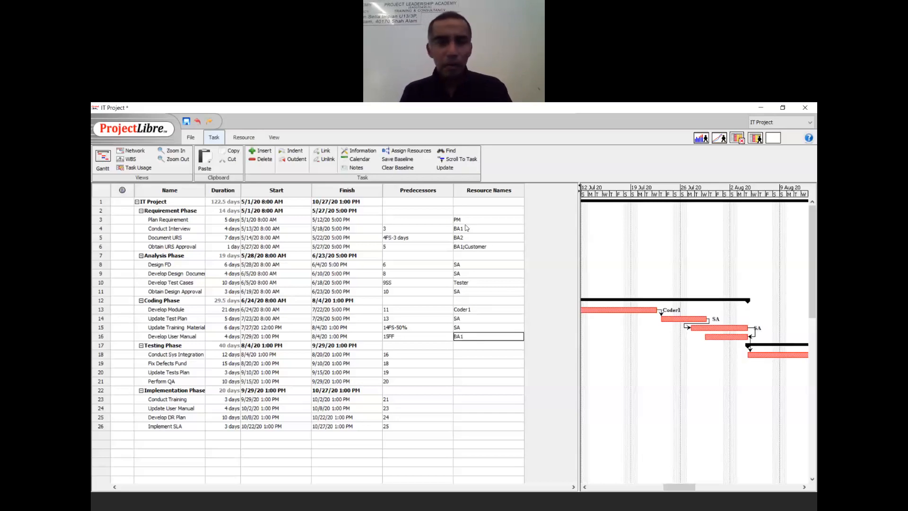
key("Return")
key("Return")
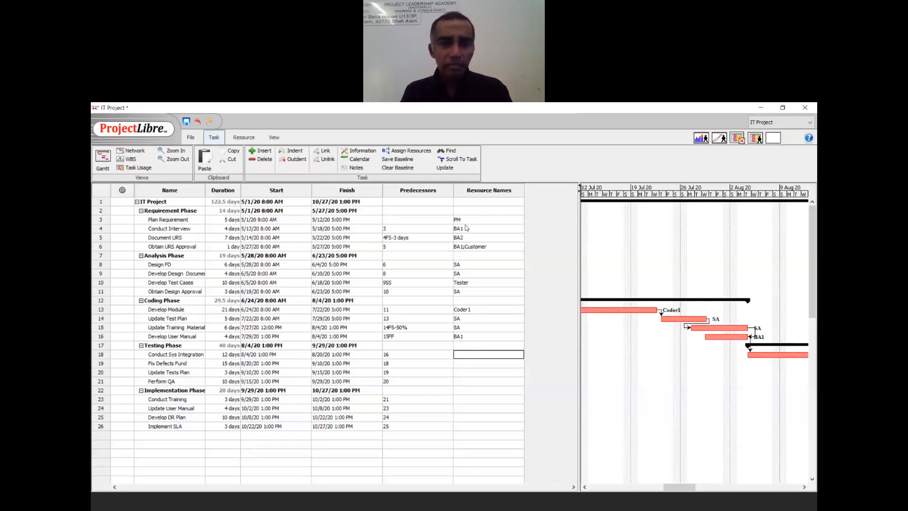
- Assign Tester, Coder1, SA and Audit to the four Testing tasks, from Conduct Sys Integration to Perform QA
type("T")
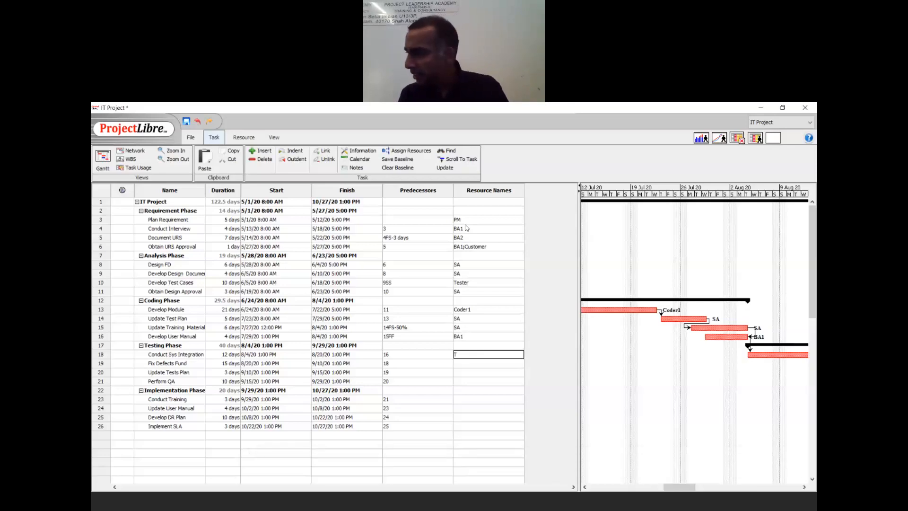
type("est")
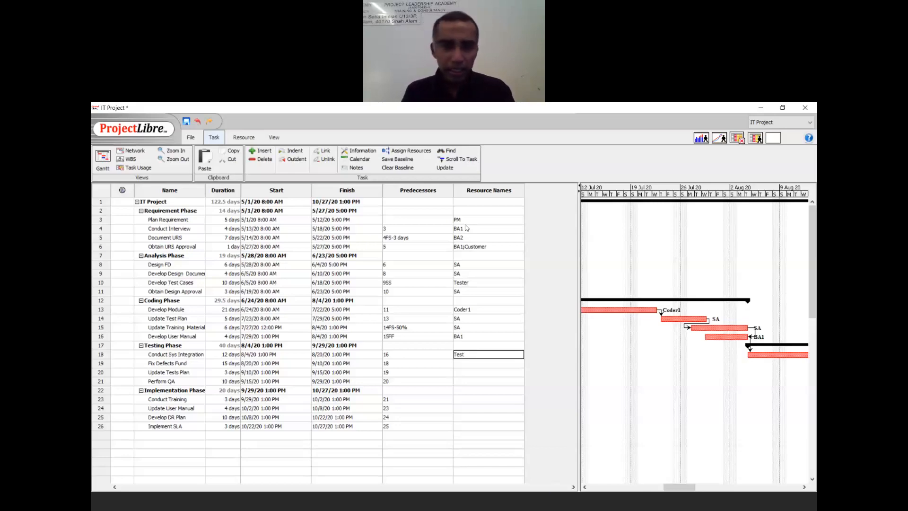
type("er")
key("Return")
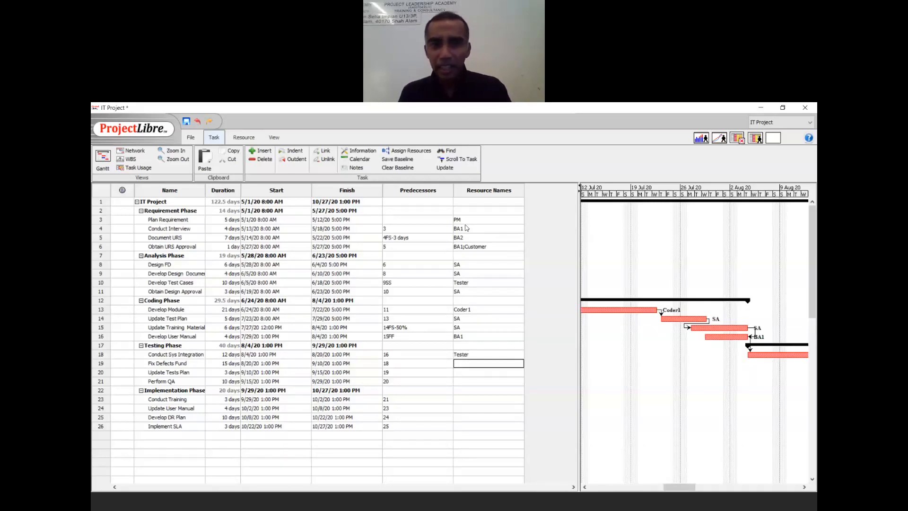
type("Coder1")
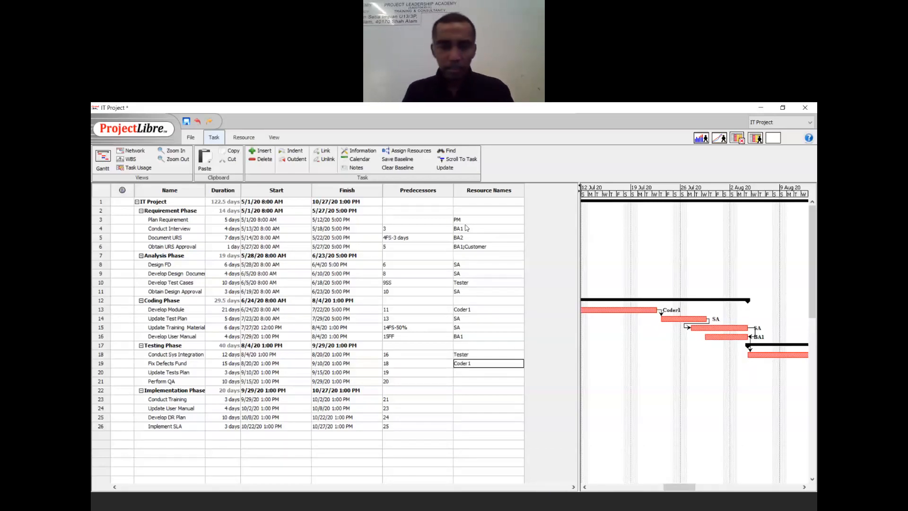
key("Return")
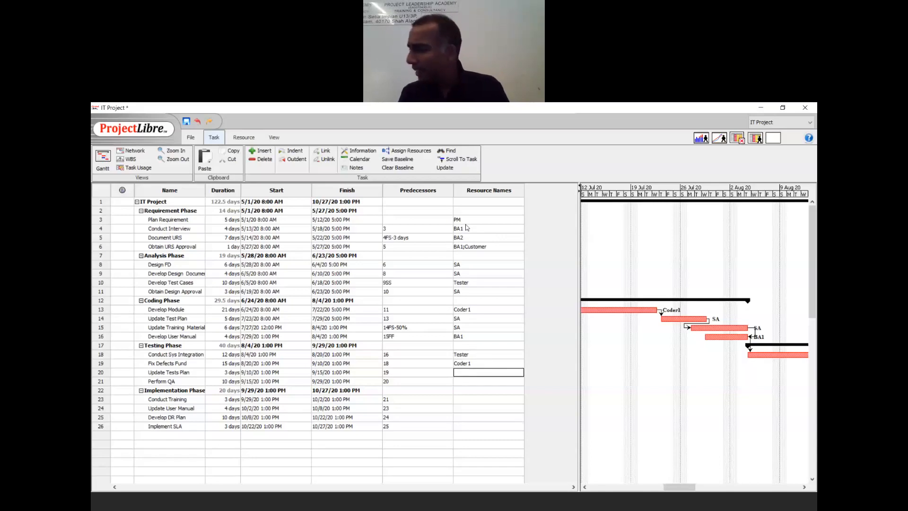
type("SA")
key("Return")
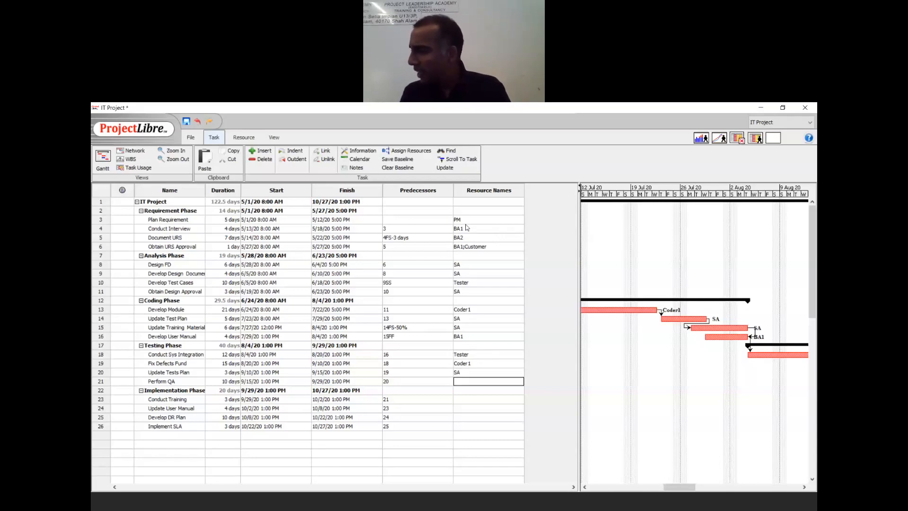
type("Audit")
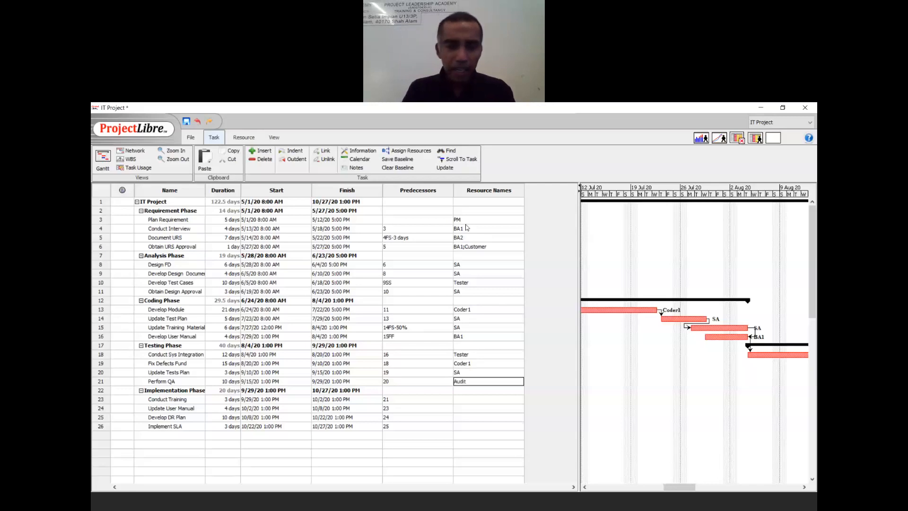
key("Return")
key("Return")
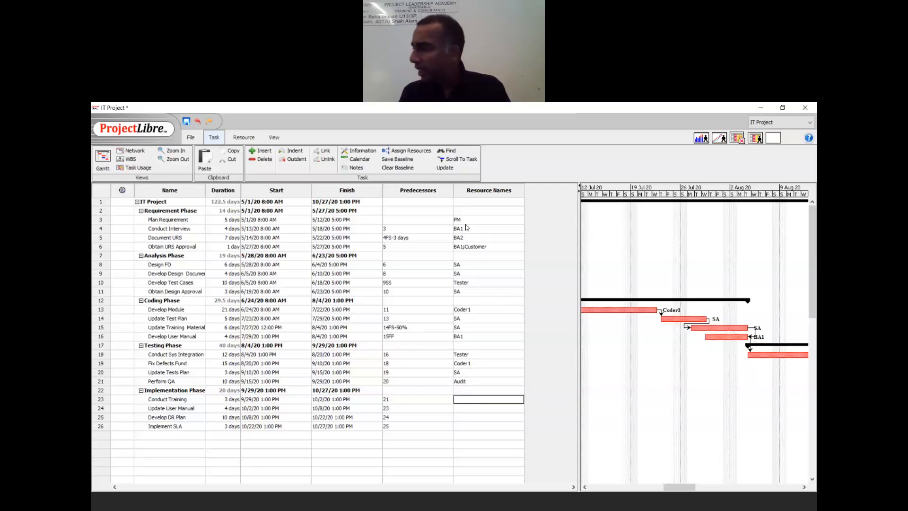
- Assign BA1, BA2, PM and PM to Conduct Training, Update User Manual, Develop DR Plan and Implement SLA
type("B")
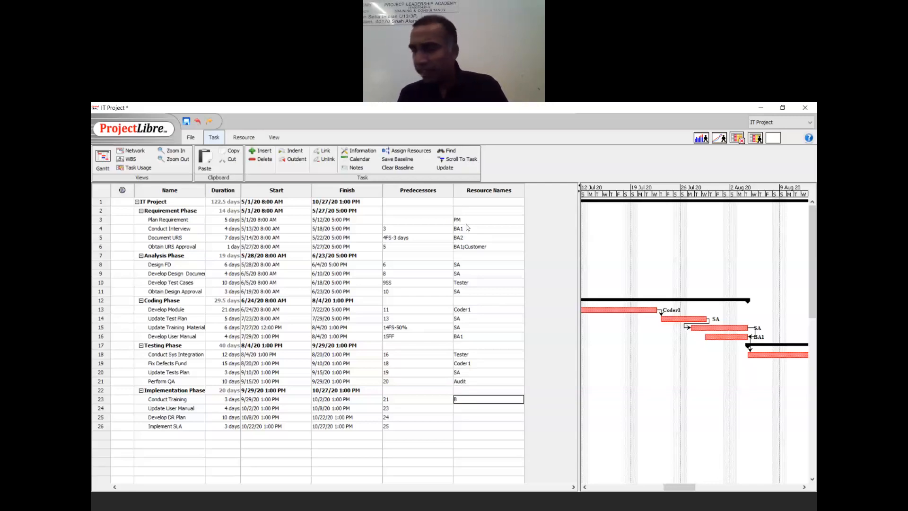
type("A1")
key("Return")
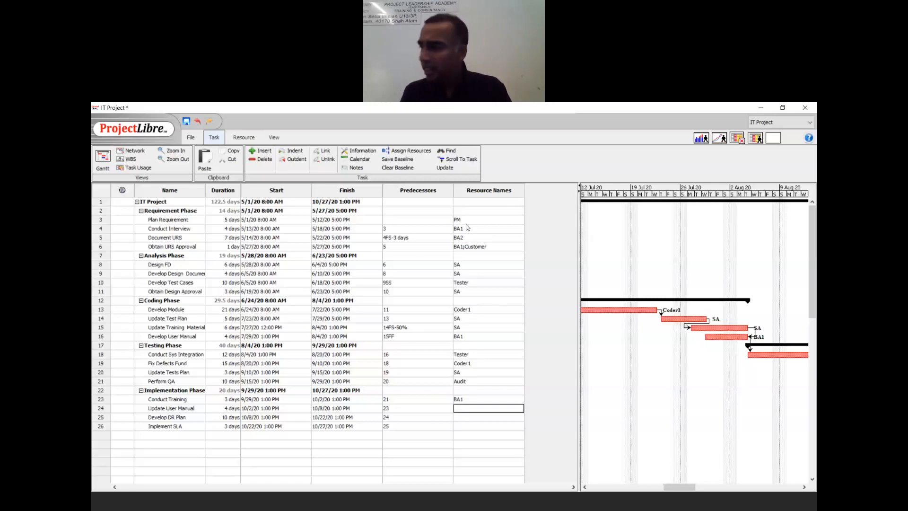
type("BA2")
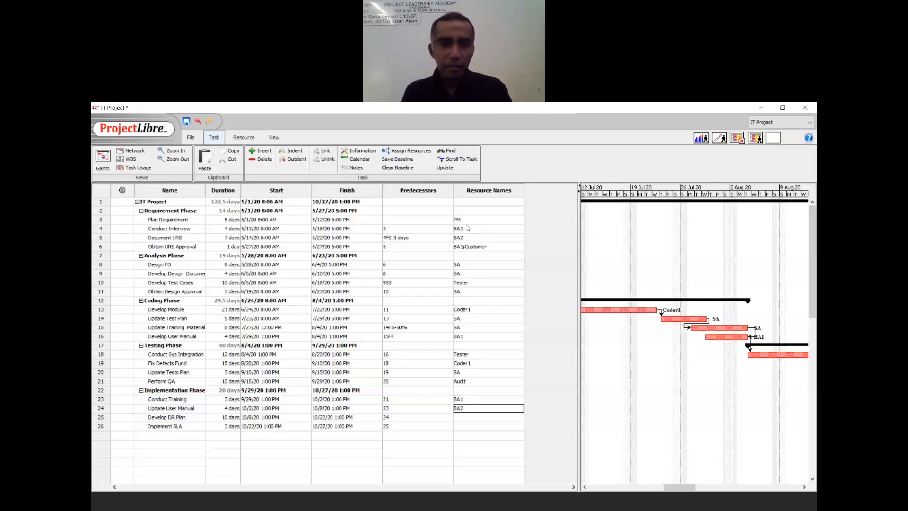
key("Return")
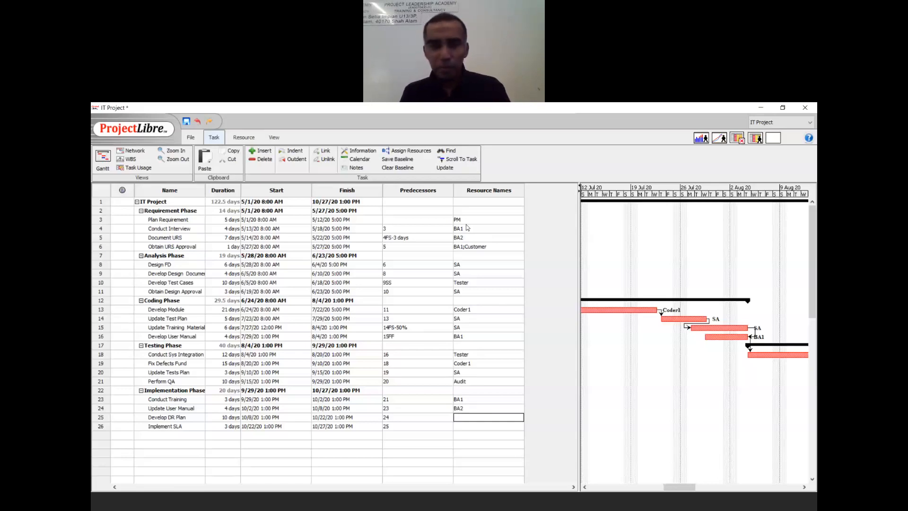
type("PM")
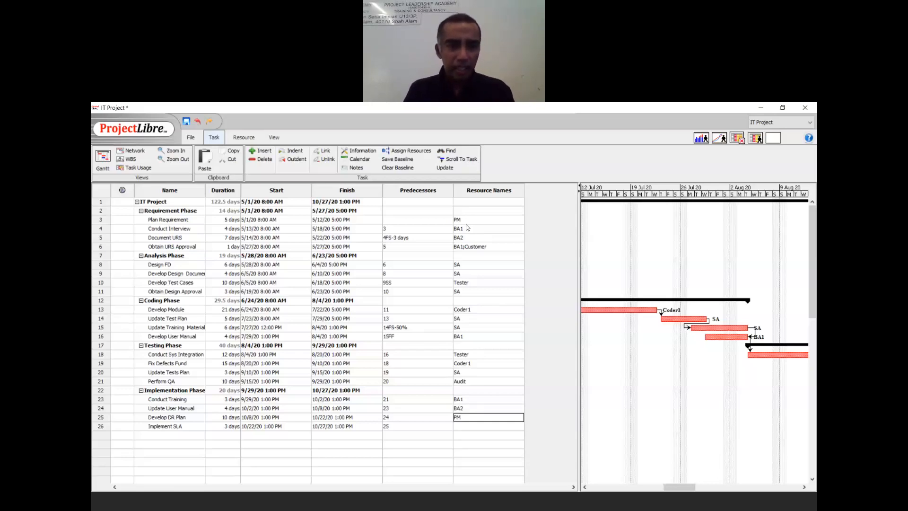
key("Return")
type("PM")
key("Return")
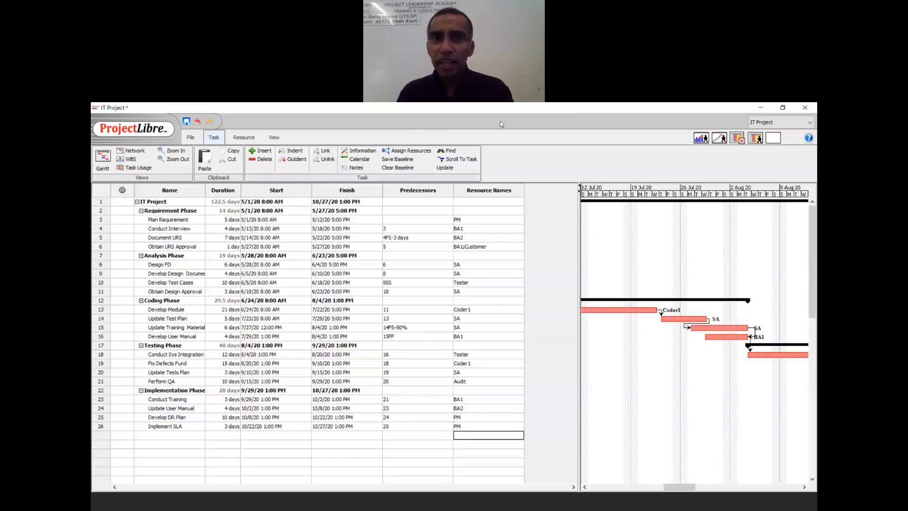
left_click(492, 168)
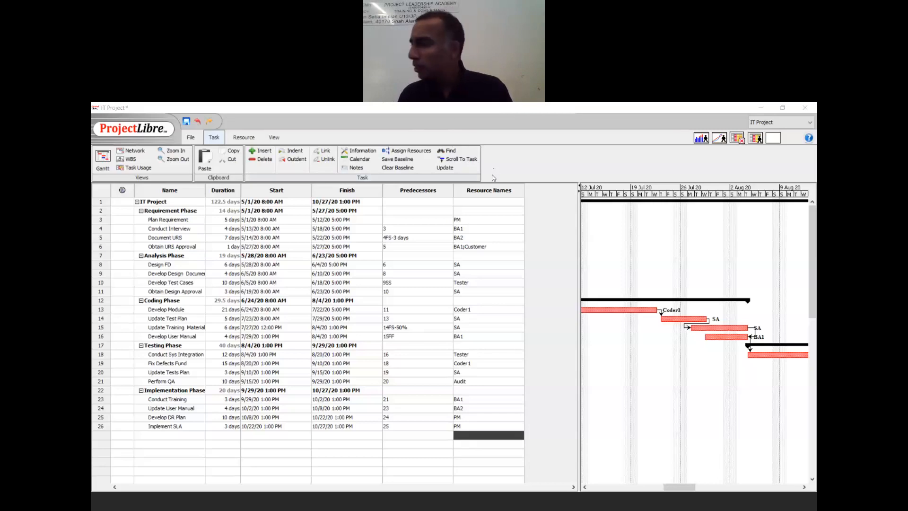
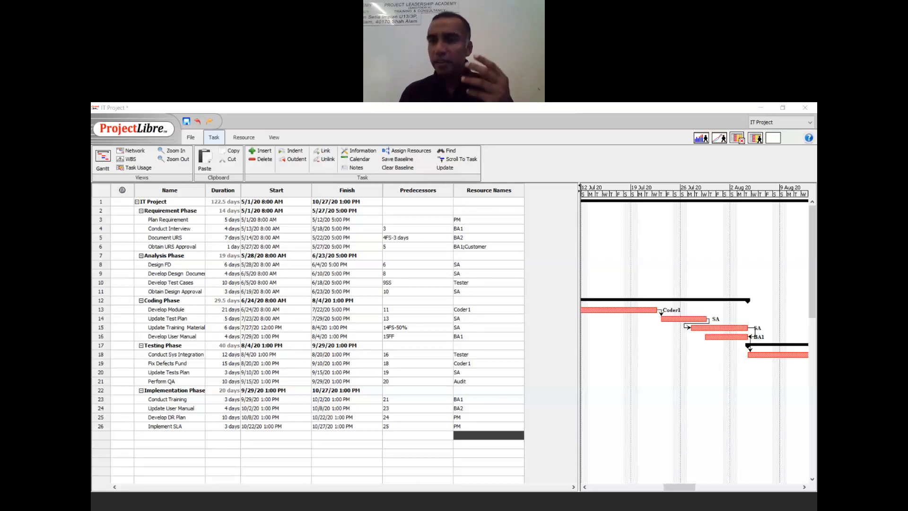
- Check the Duration cells of Plan Requirement, row 9 and Conduct Interview, leaving them unchanged
double_click(222, 220)
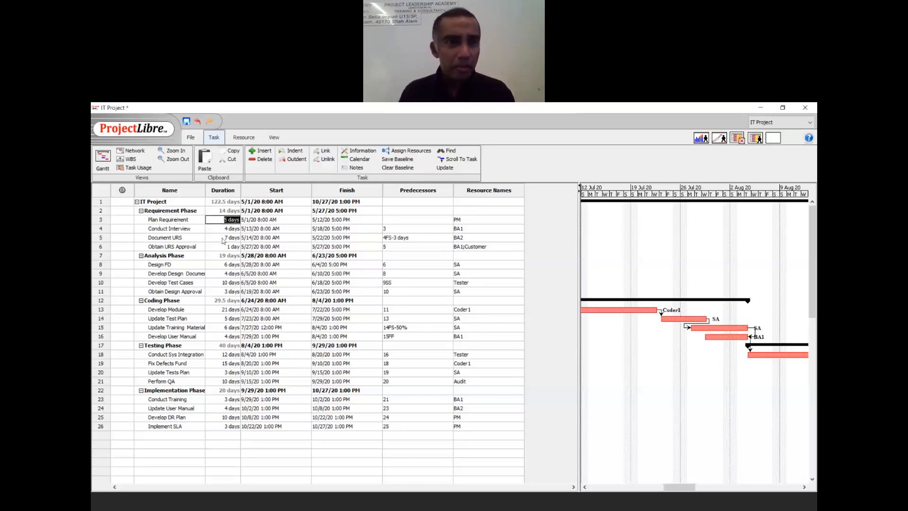
left_click(220, 192)
left_click(214, 271)
double_click(214, 272)
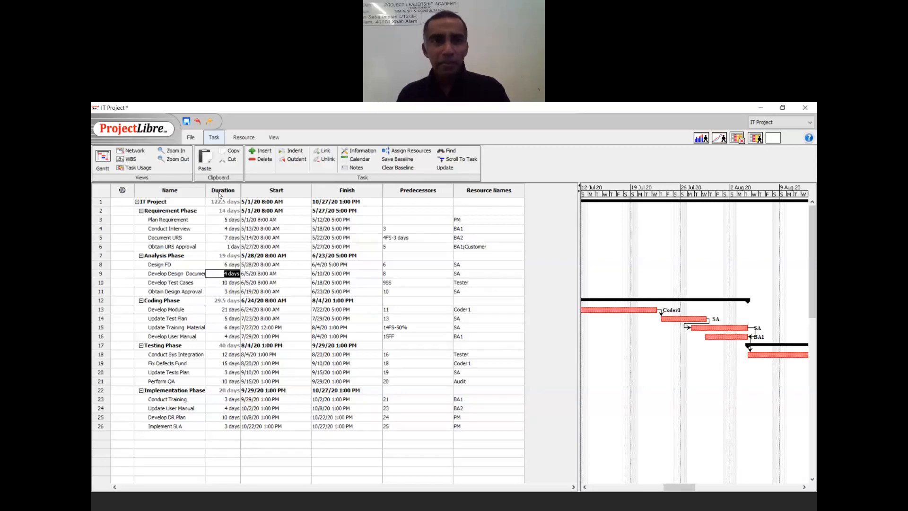
left_click(226, 221)
double_click(226, 221)
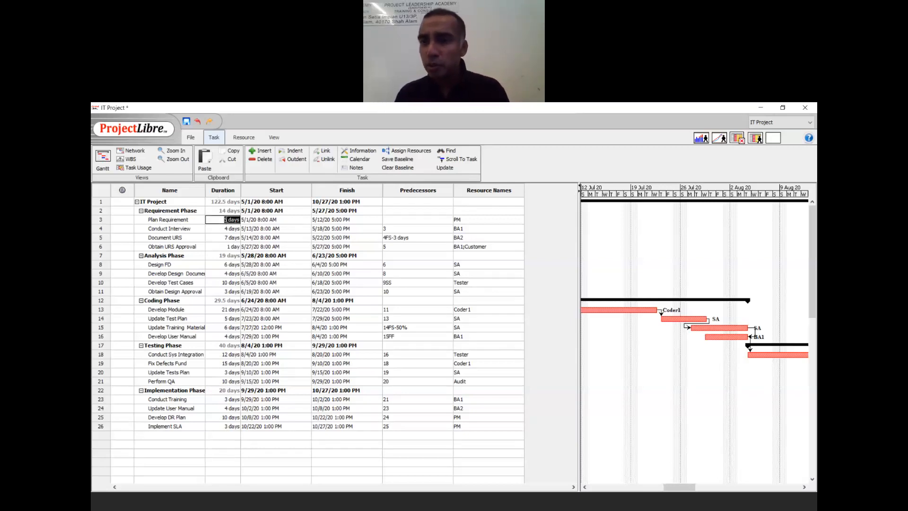
double_click(231, 231)
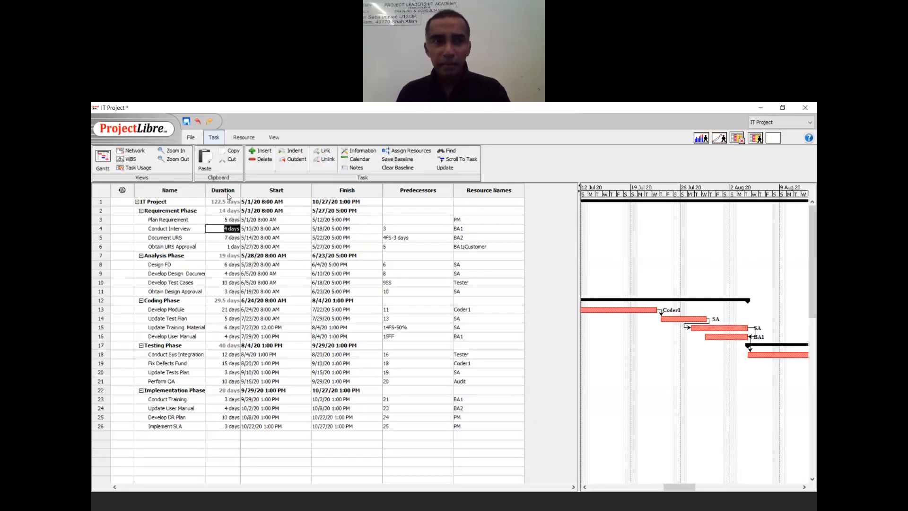
- Start inserting a column at the Name header and browse the field list toward C fields
left_click(164, 190)
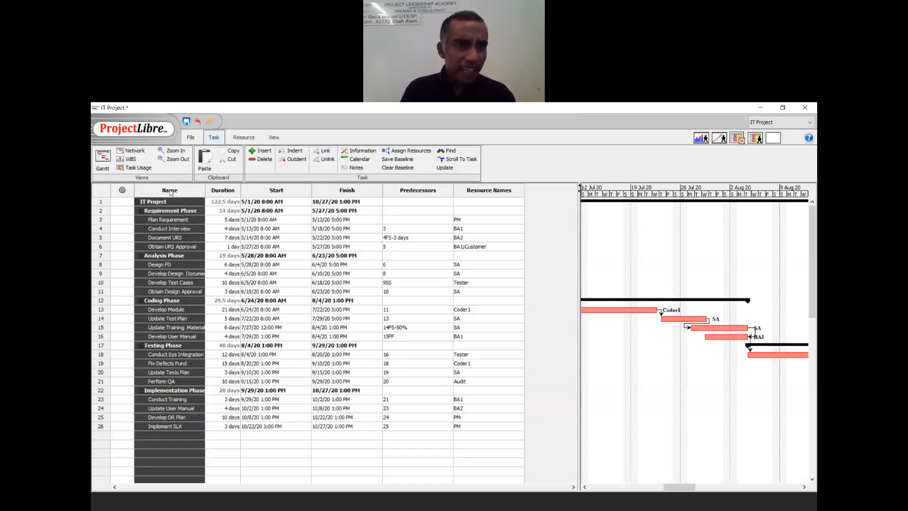
right_click(171, 192)
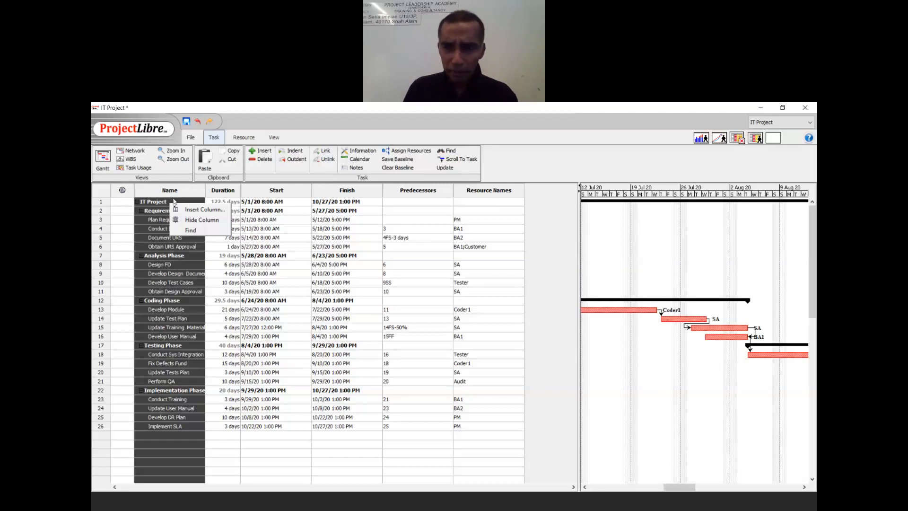
left_click(185, 210)
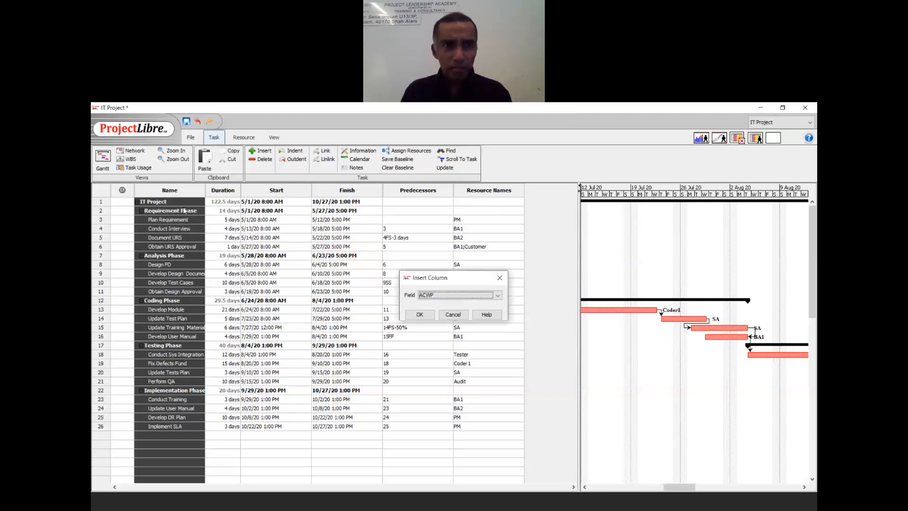
left_click(427, 296)
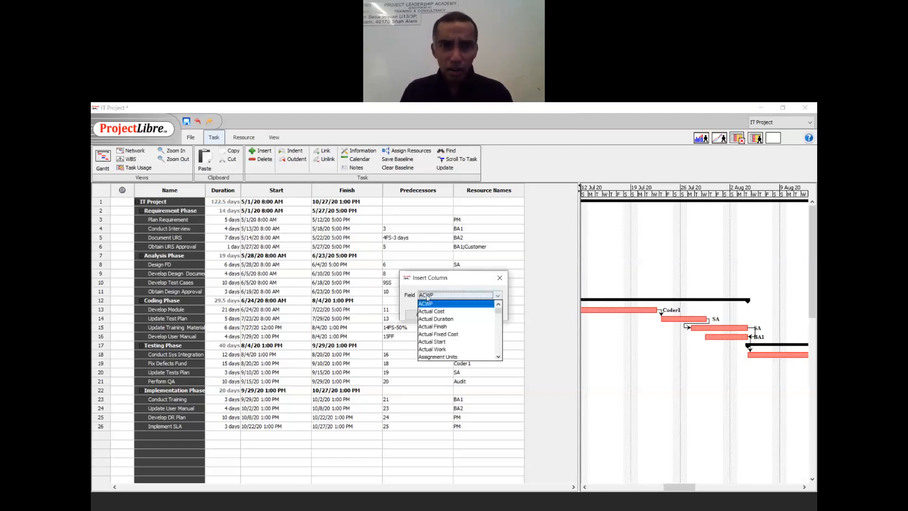
scroll(431, 311, "down", 4)
scroll(432, 311, "up", 4)
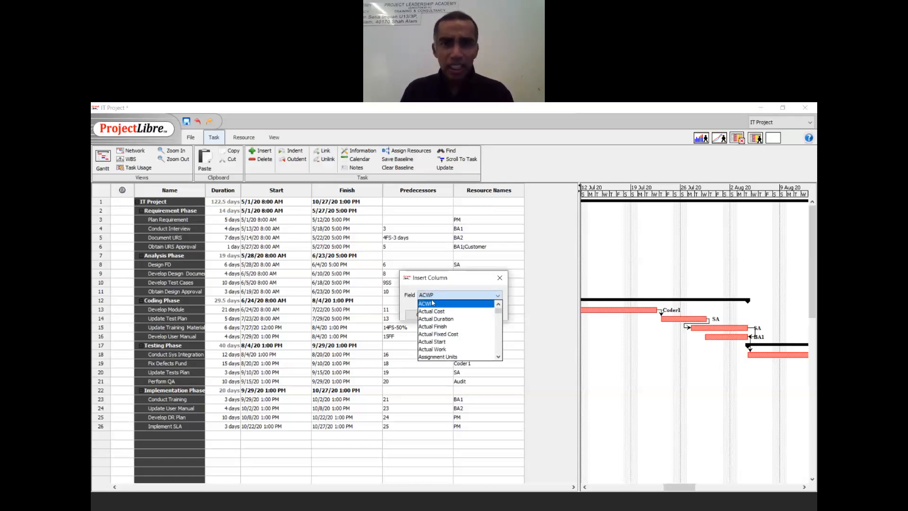
key("c")
key("Return")
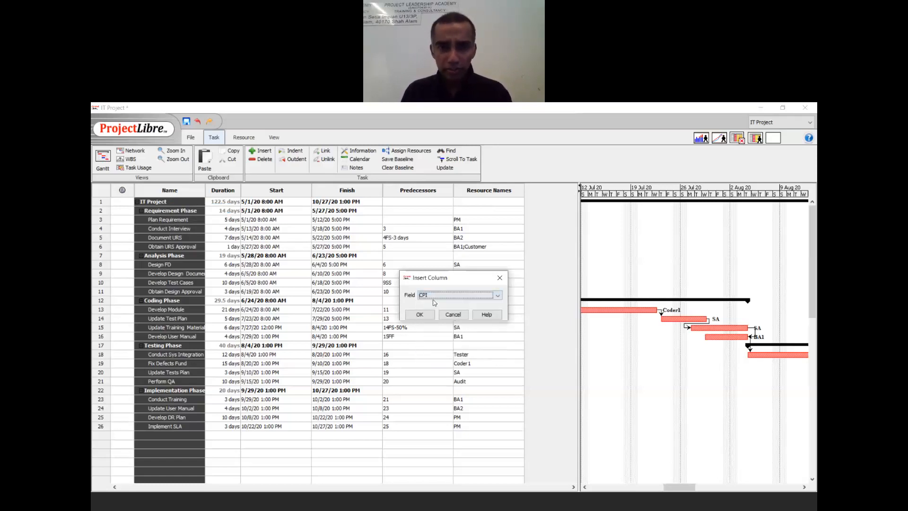
- Insert Cost as the new column left of Name and narrow it
left_click(497, 295)
left_click(499, 356)
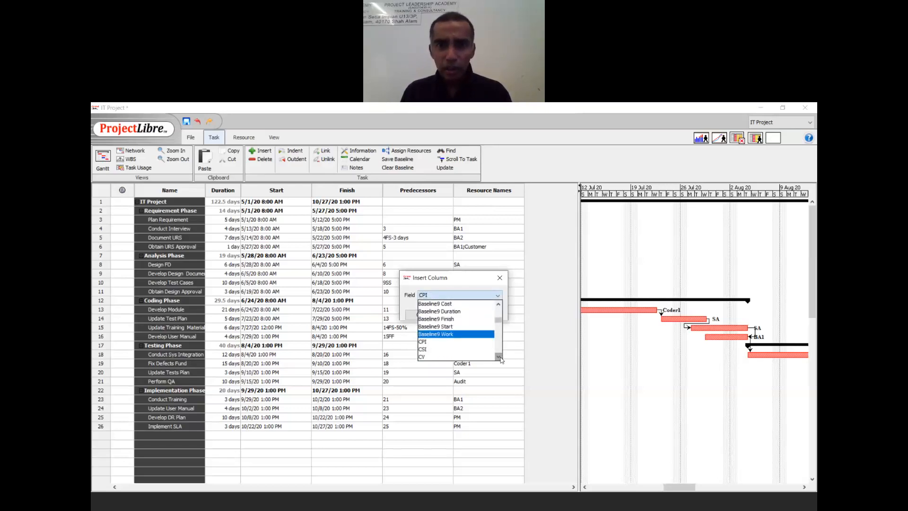
left_click(499, 358)
left_click(499, 357)
left_click(499, 357)
left_click(499, 357)
left_click(500, 357)
left_click(500, 358)
left_click(500, 357)
left_click(500, 357)
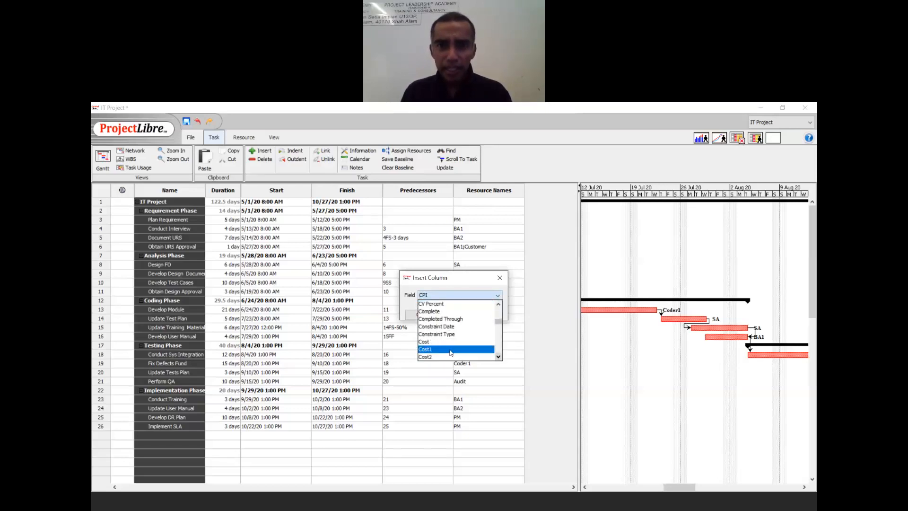
left_click(499, 357)
left_click(499, 358)
left_click(499, 358)
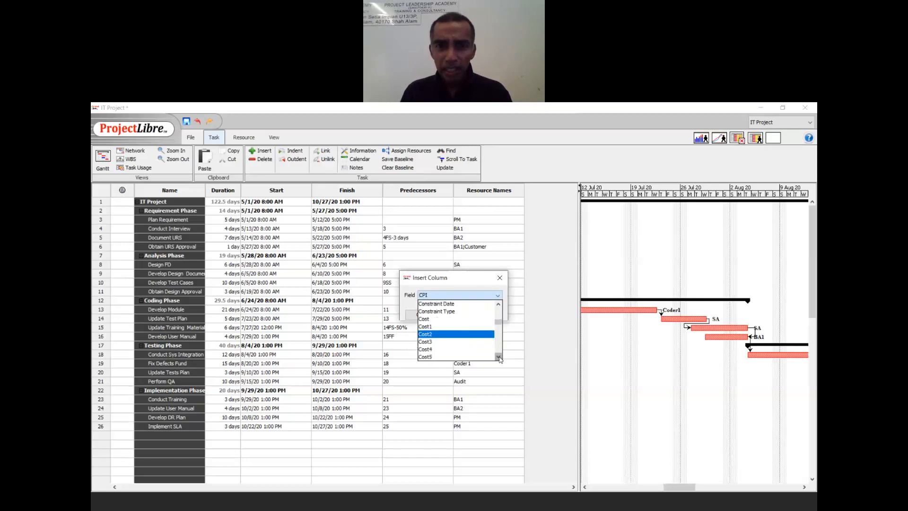
left_click(447, 319)
left_click(418, 315)
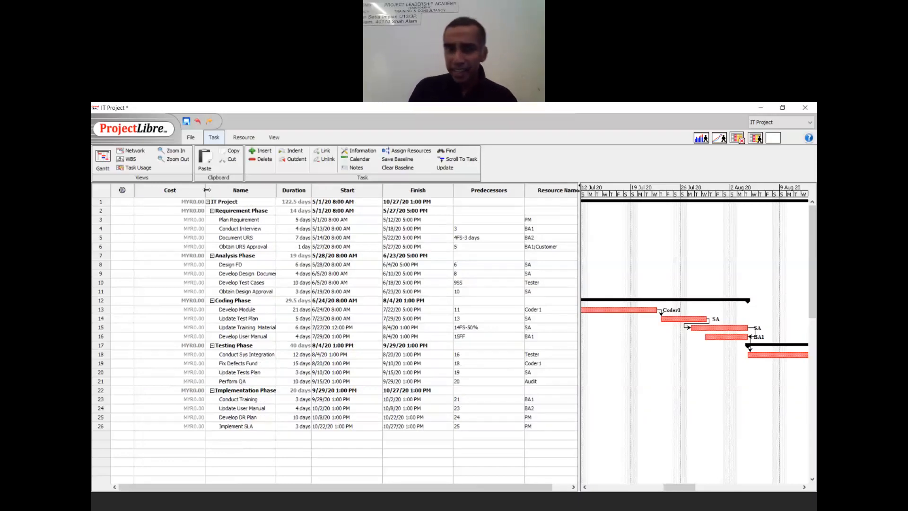
left_click_drag(201, 191, 176, 192)
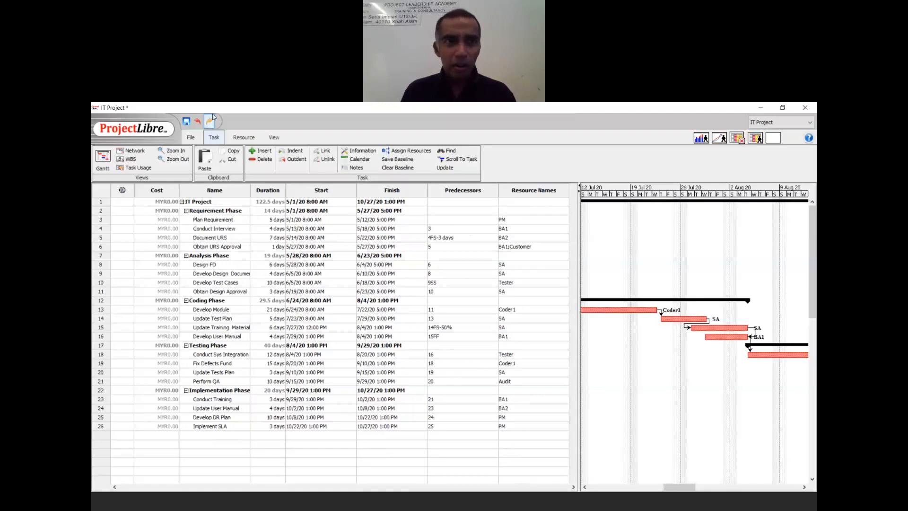
- Open the Resources sheet and set PM's standard rate to 10000.00/mo
left_click(241, 140)
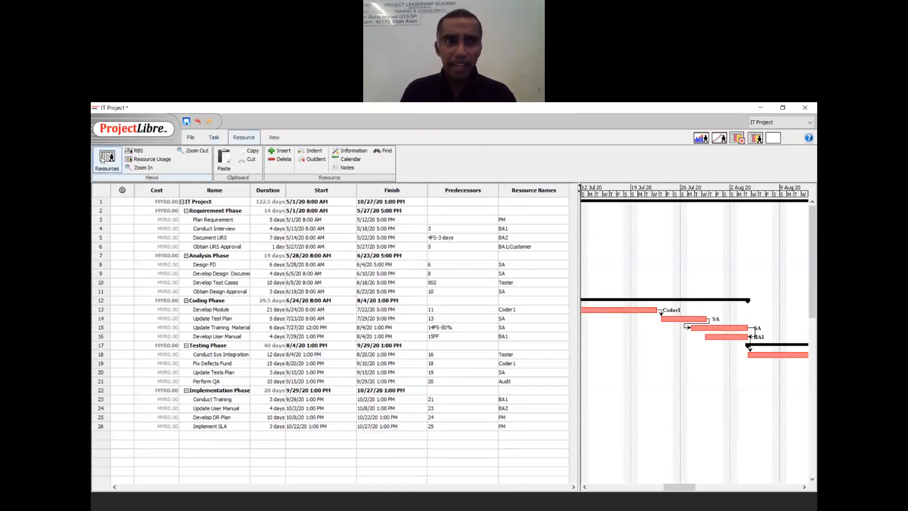
left_click(103, 160)
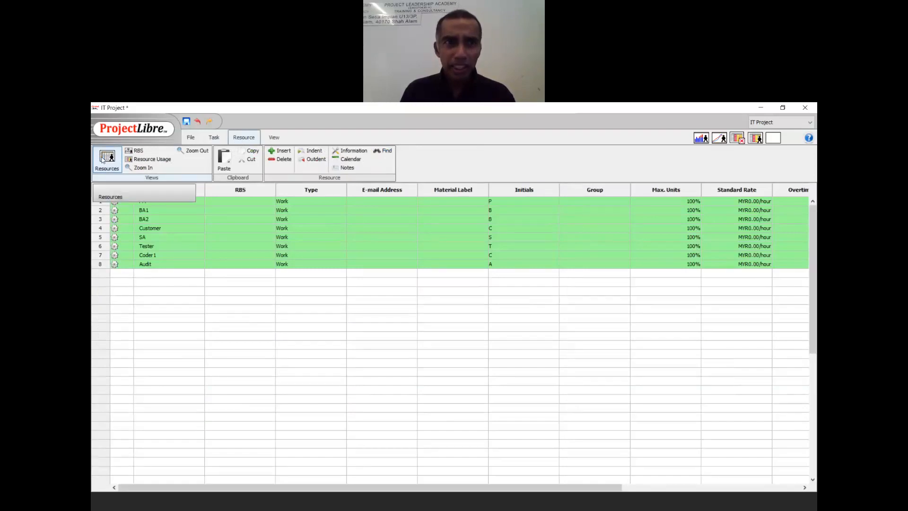
double_click(149, 198)
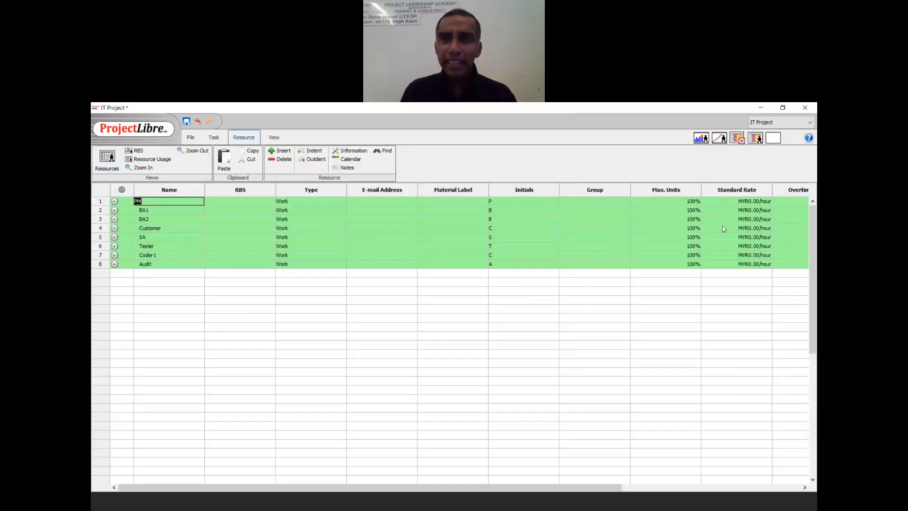
double_click(727, 200)
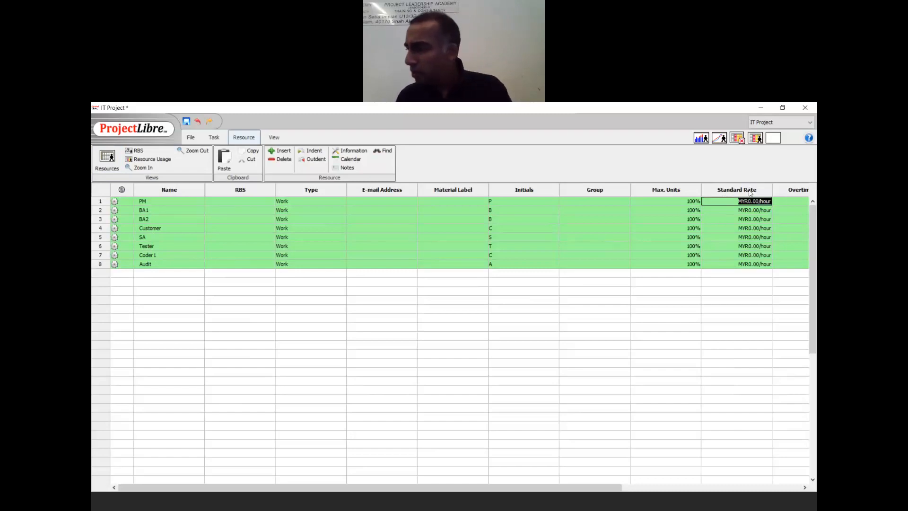
type("100")
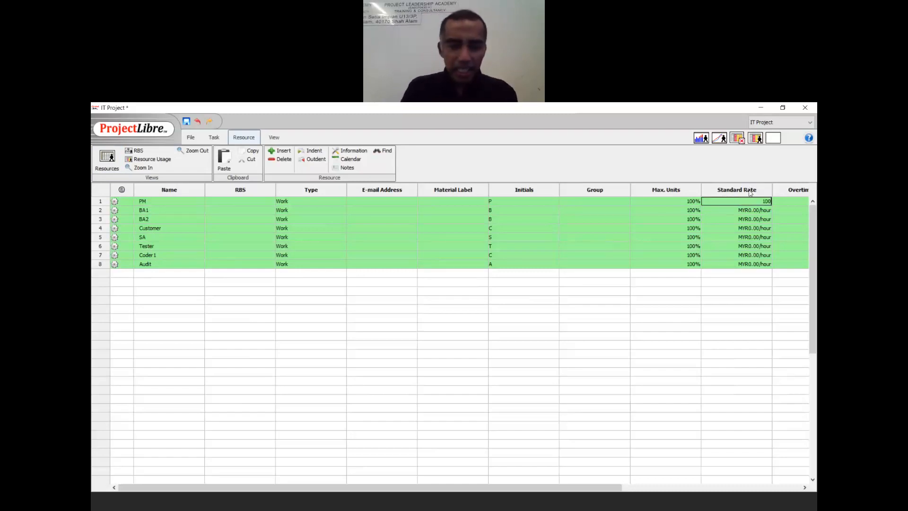
type("00.00/m")
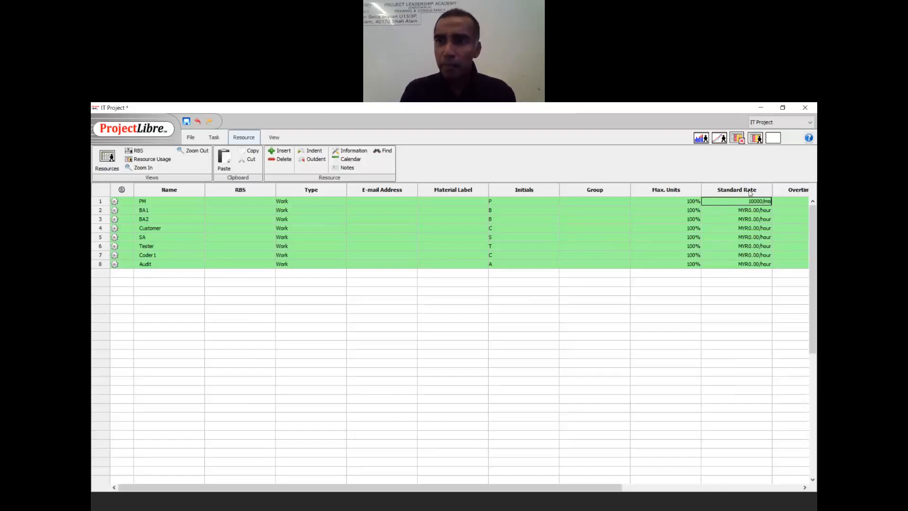
type("o")
key("Return")
- Set BA1's and BA2's standard rates to 4000 per month
left_click(750, 193)
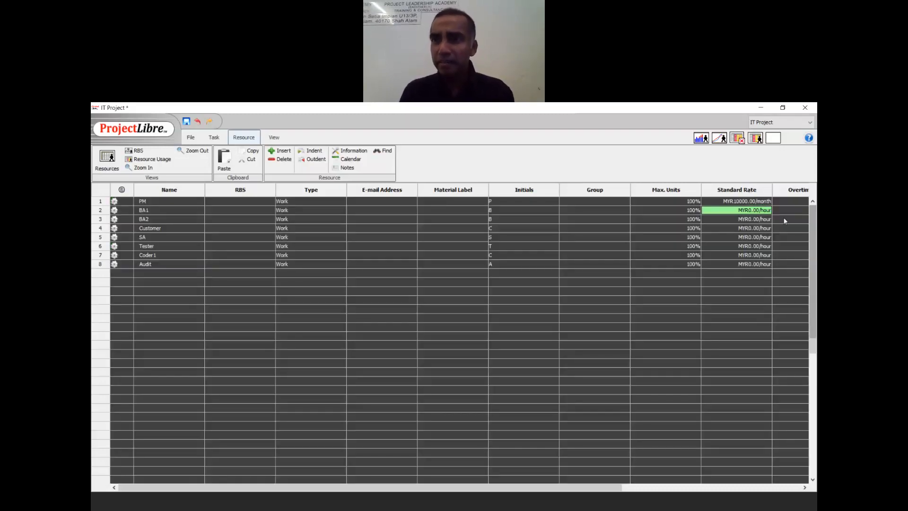
left_click(779, 217)
left_click(710, 211)
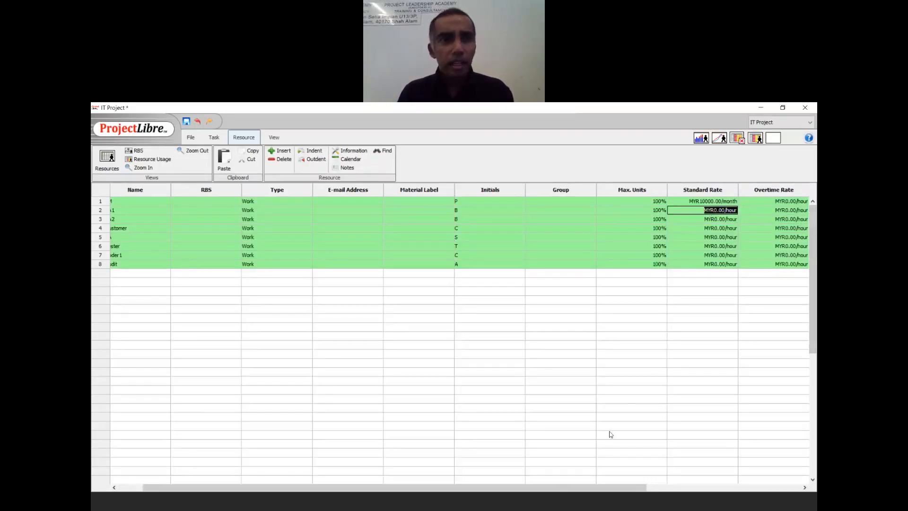
left_click(612, 488)
left_click_drag(611, 488, 560, 489)
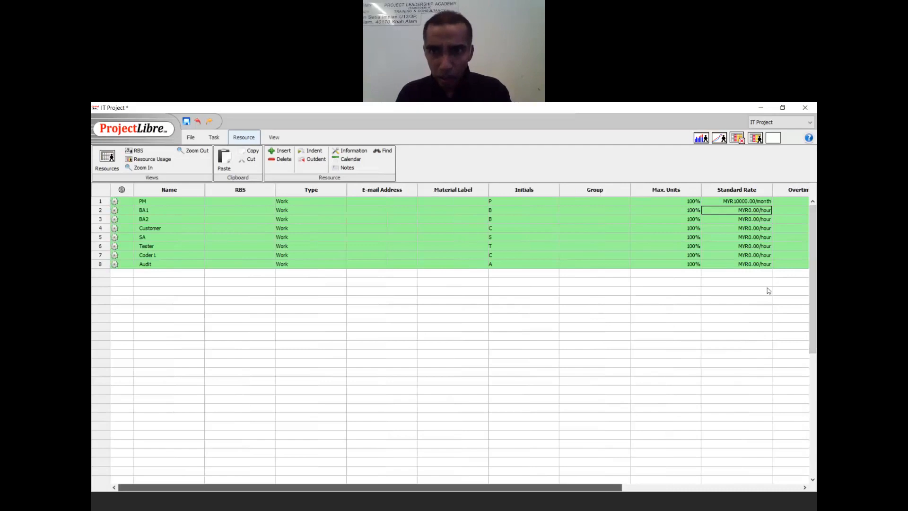
left_click(732, 210)
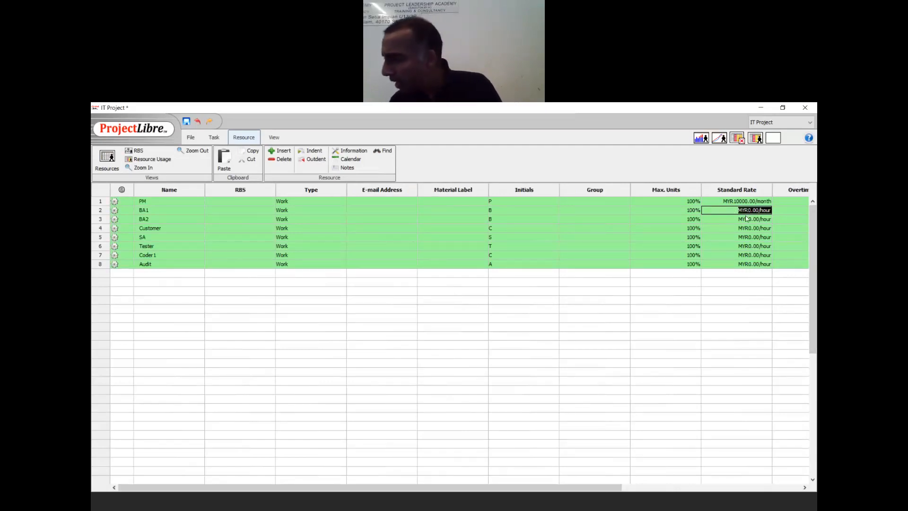
type("4")
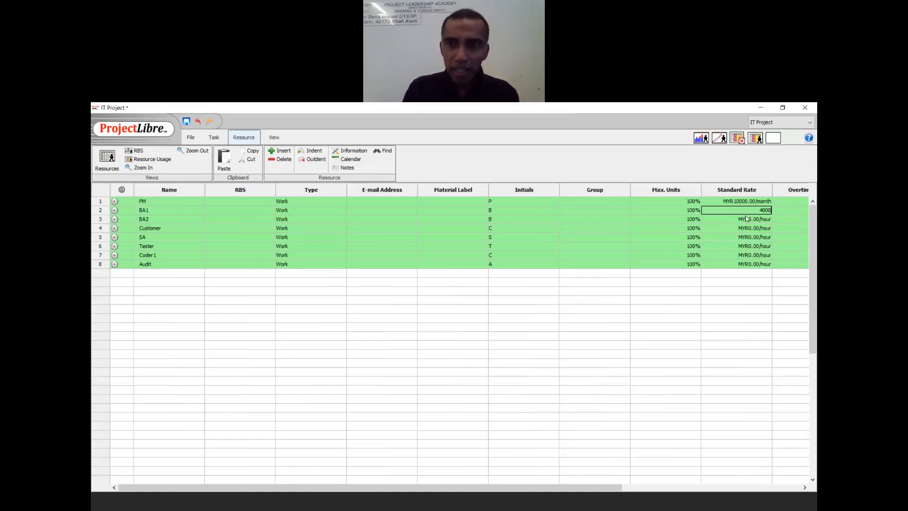
type("000")
key("Return")
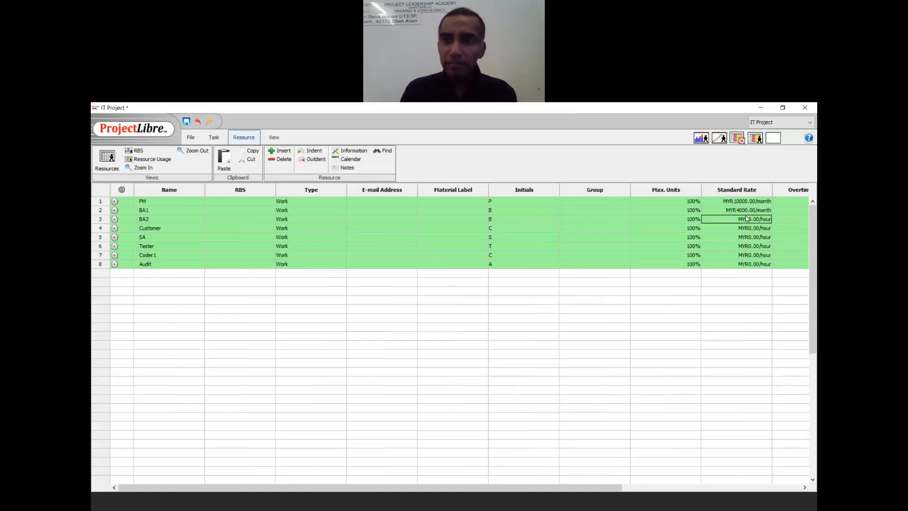
double_click(747, 217)
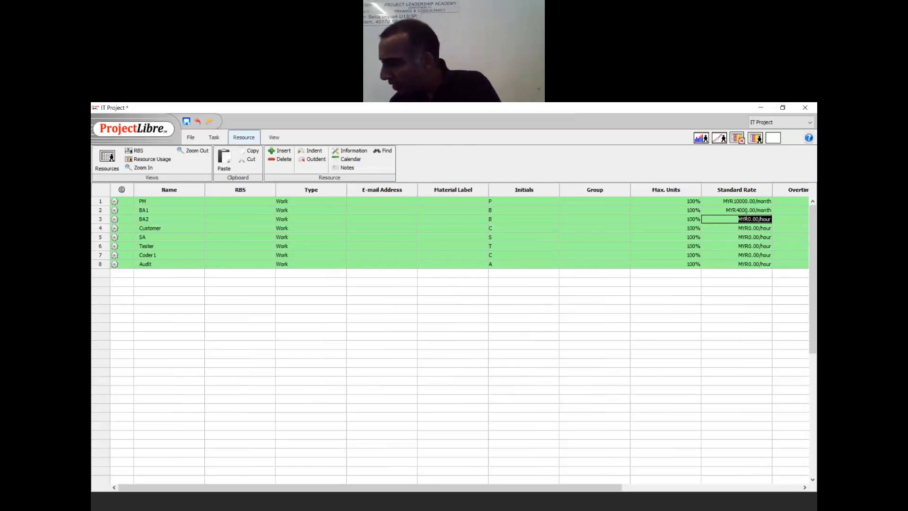
type("4000/mo")
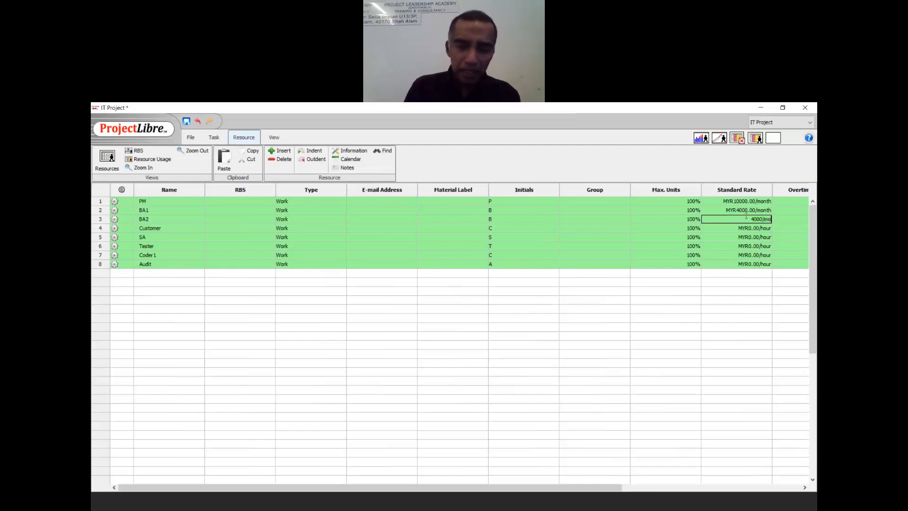
key("Return")
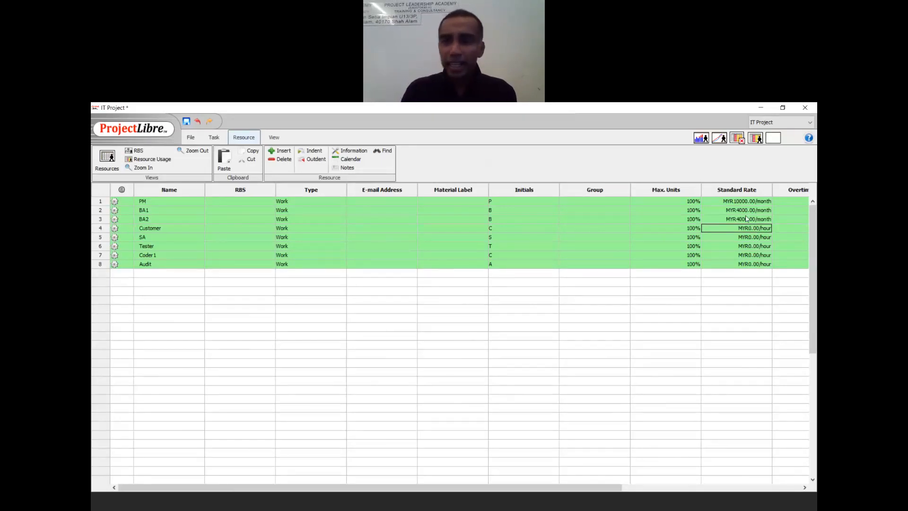
- Enter 7000 for SA's rate, dismiss the invalid-rate error, and reselect SA's rate value
key("Down")
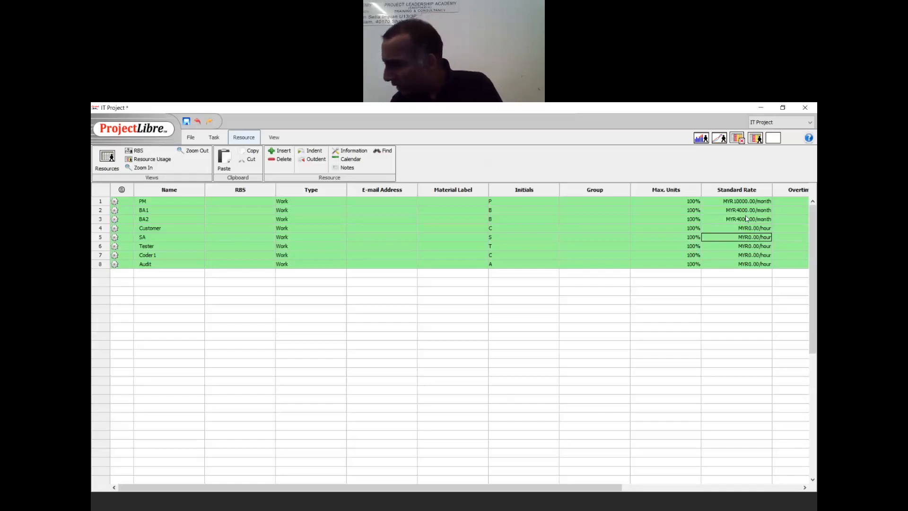
type("7000")
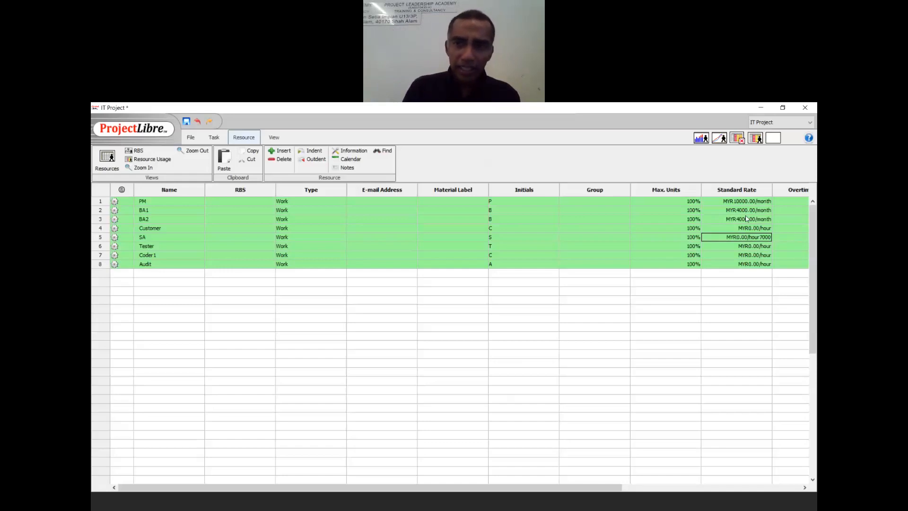
key("Return")
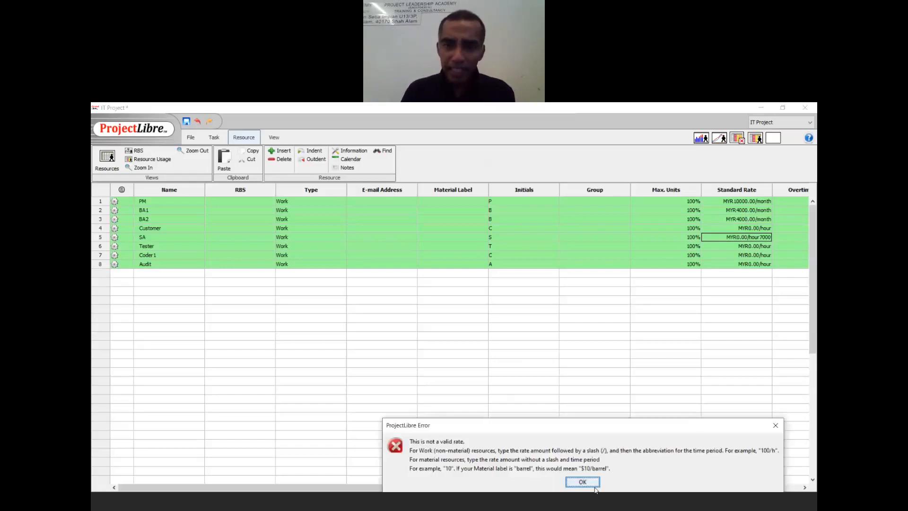
left_click(594, 482)
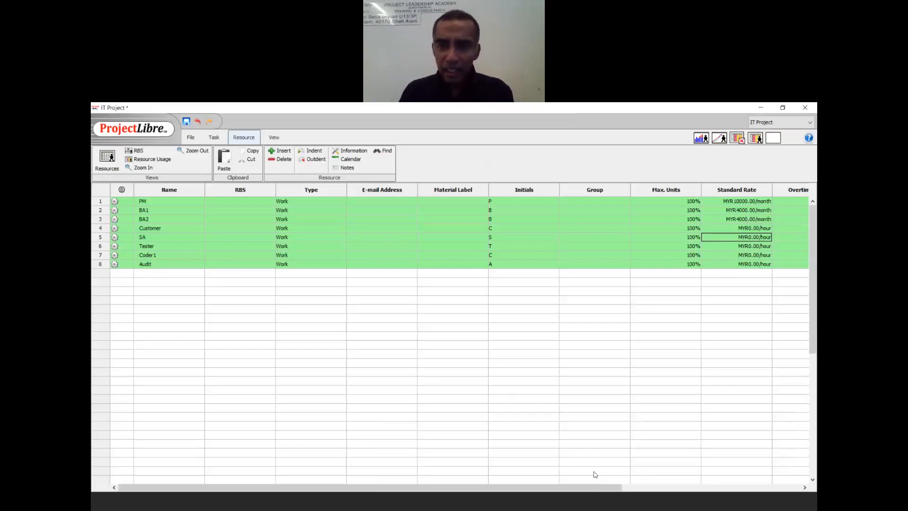
triple_click(735, 237)
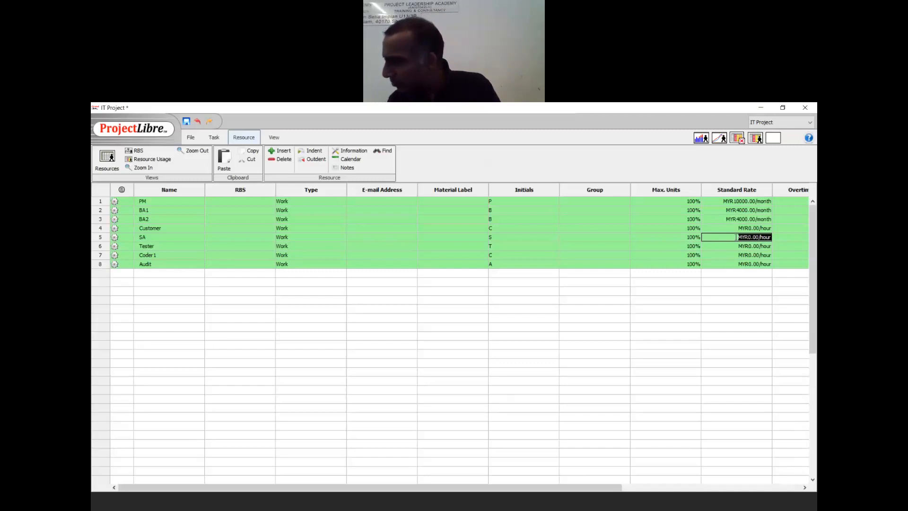
- Set SA's standard rate to 7000 and Tester's to 3000/mo
type("7000/mo")
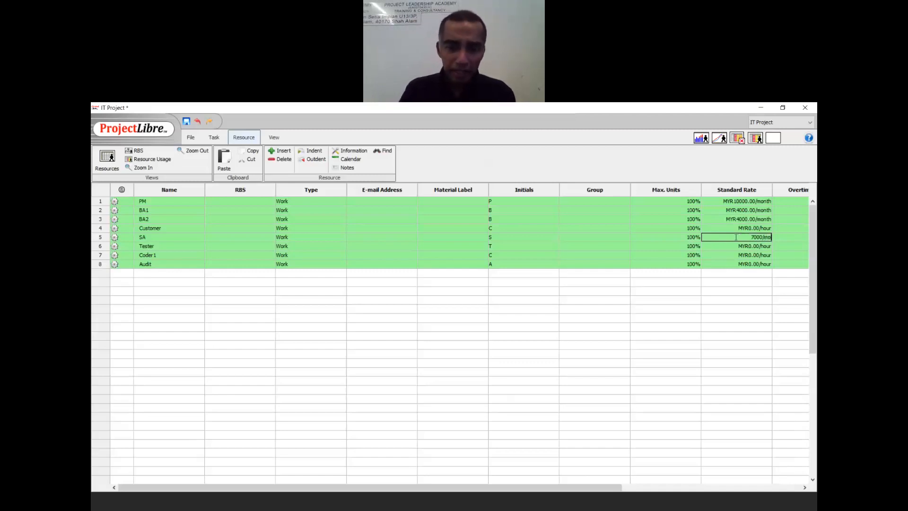
key("Return")
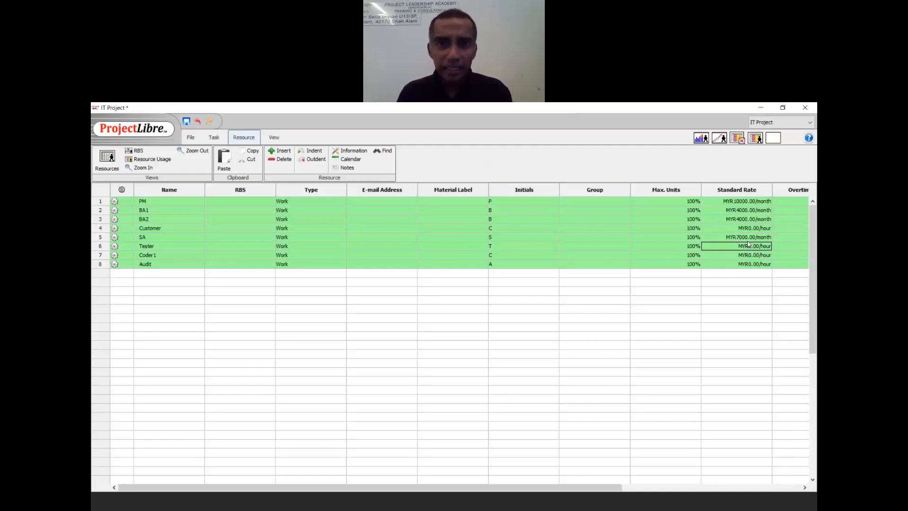
double_click(747, 245)
double_click(746, 247)
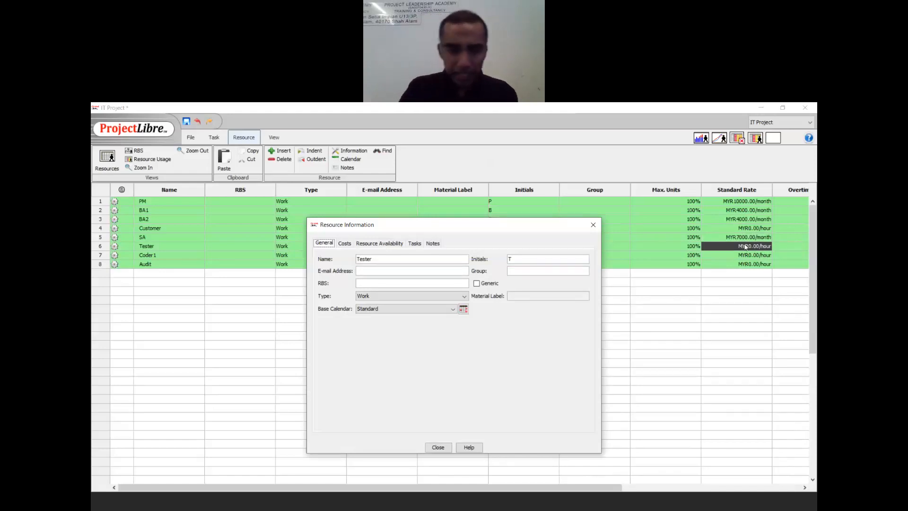
left_click(592, 225)
double_click(719, 246)
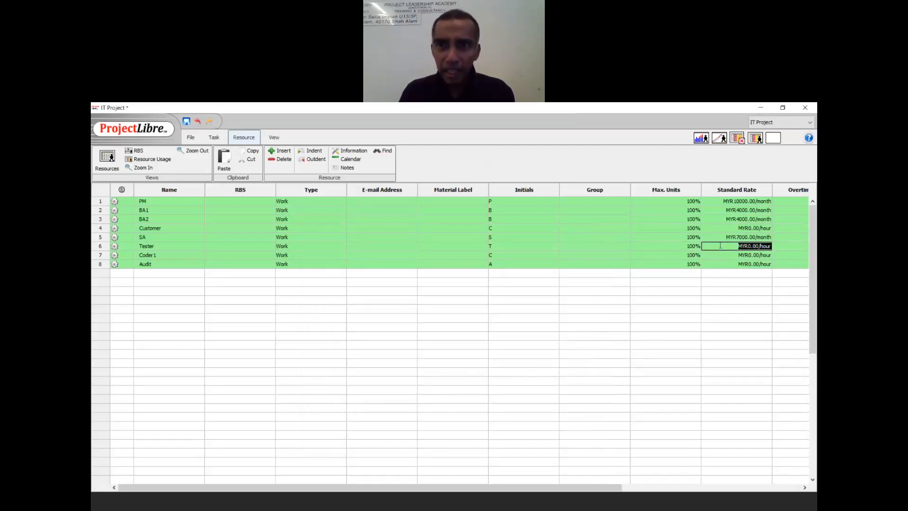
type("3000")
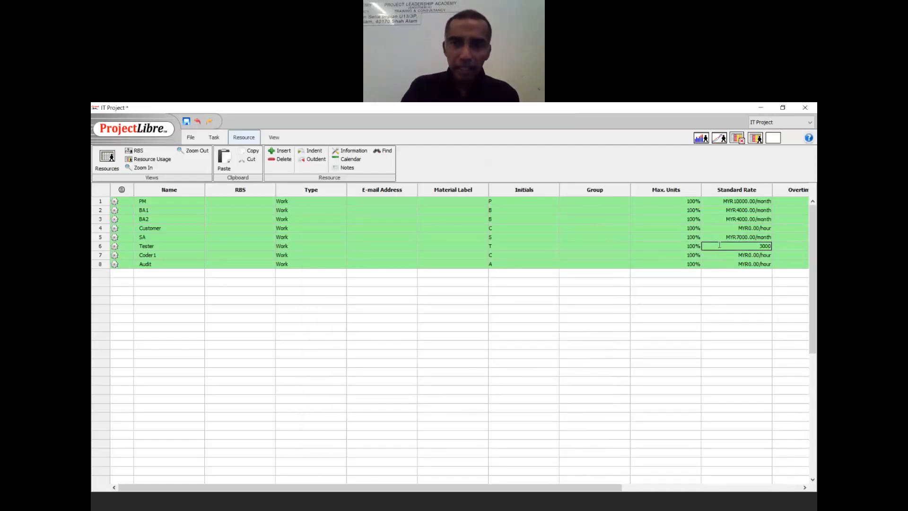
type("/mo")
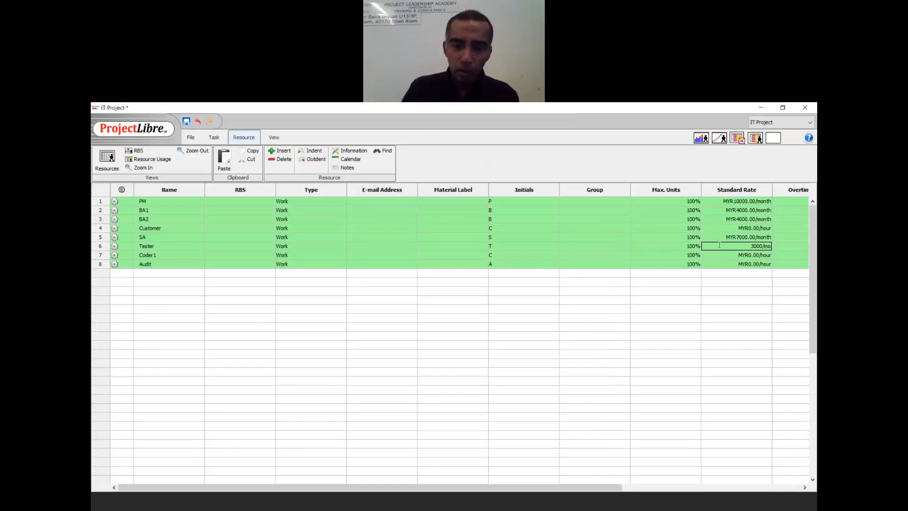
key("Return")
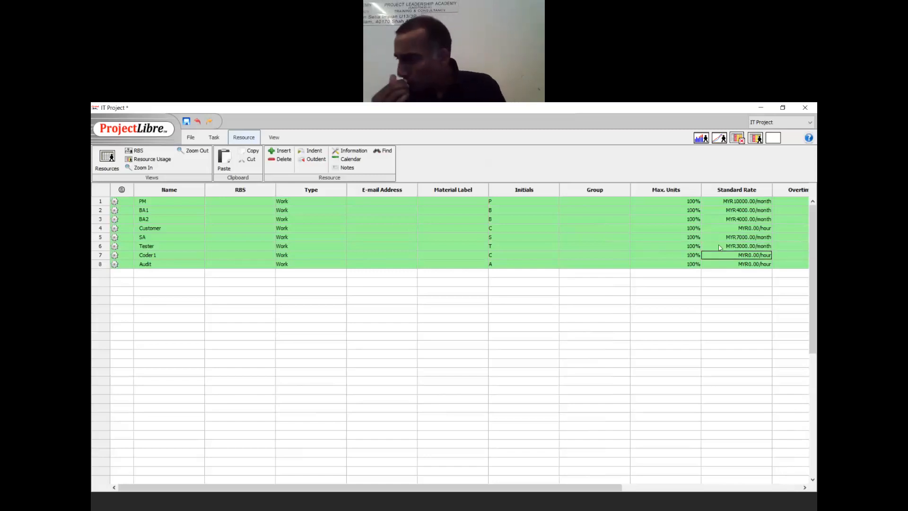
- Set Coder1's standard rate to 2000 and Audit's to 6000/m
double_click(734, 257)
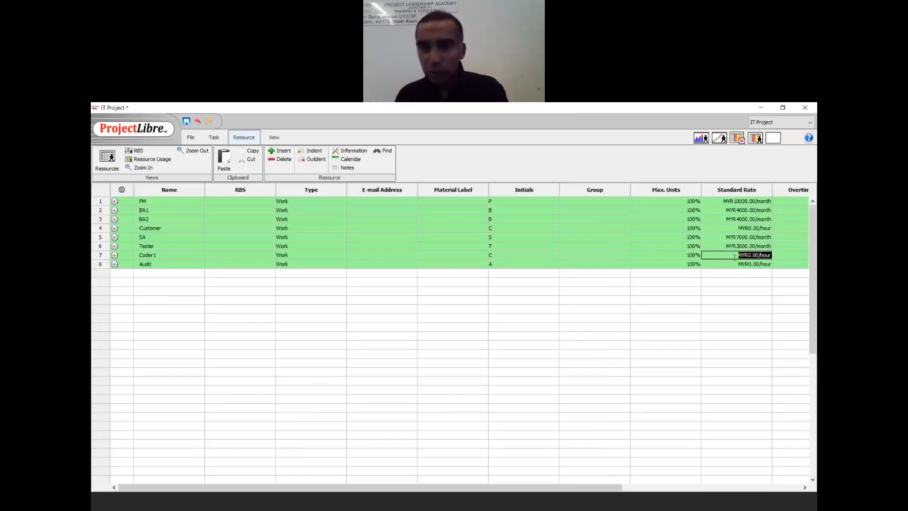
type("2000/m")
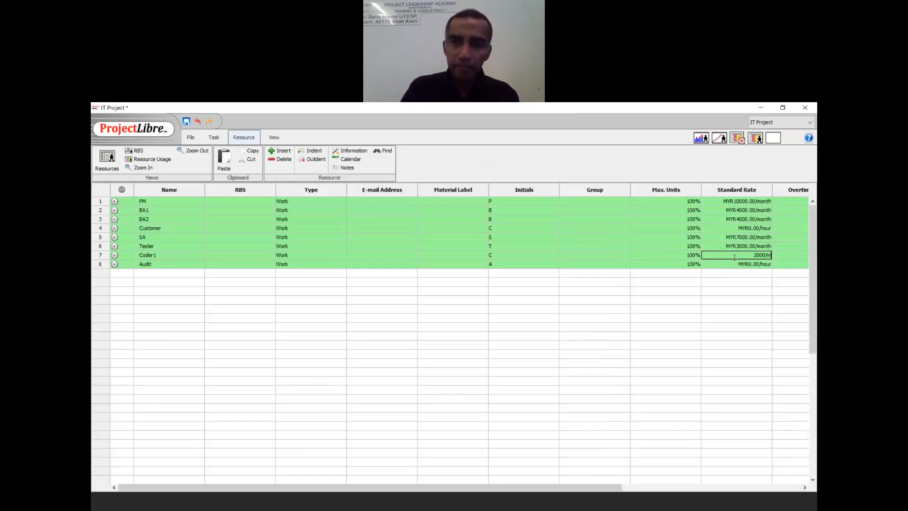
key("Return")
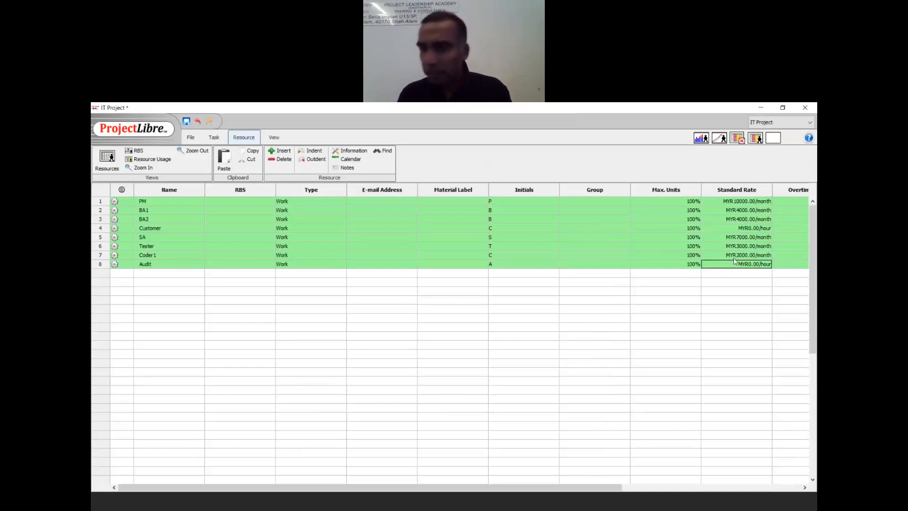
double_click(735, 264)
type("60")
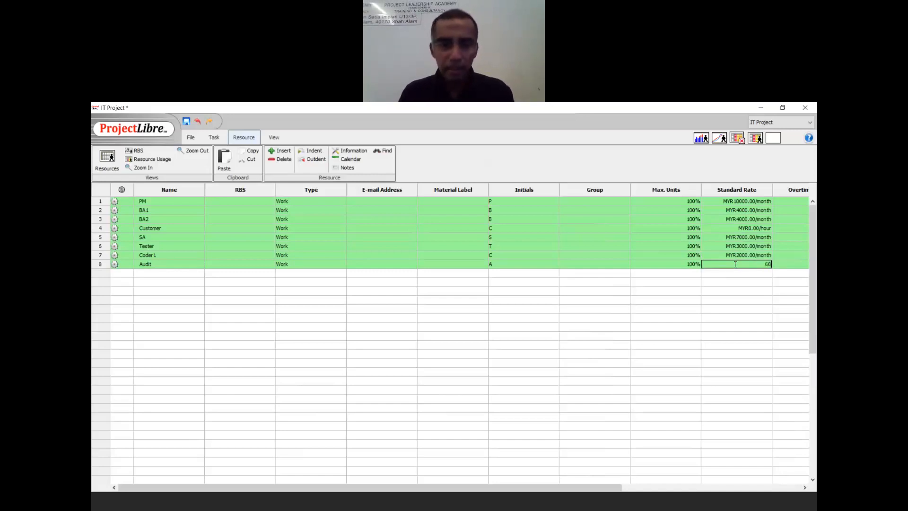
type("00/m")
key("Return")
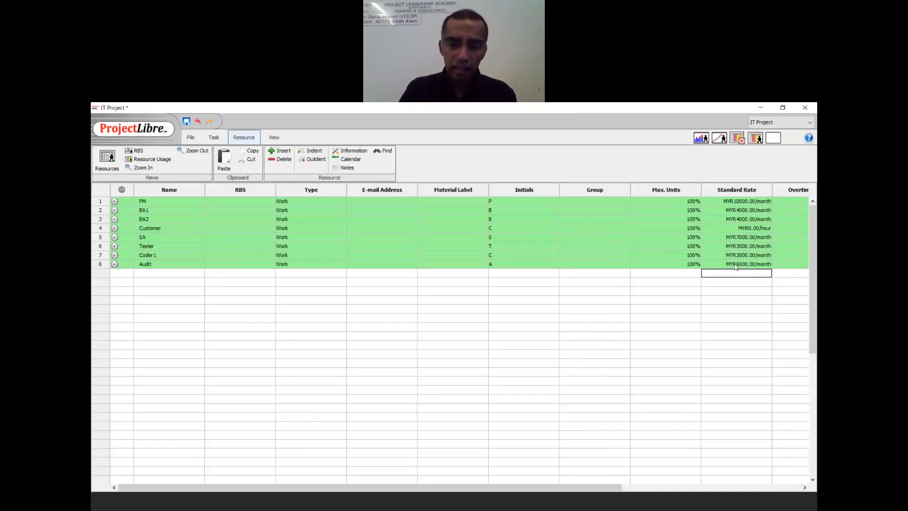
left_click(520, 141)
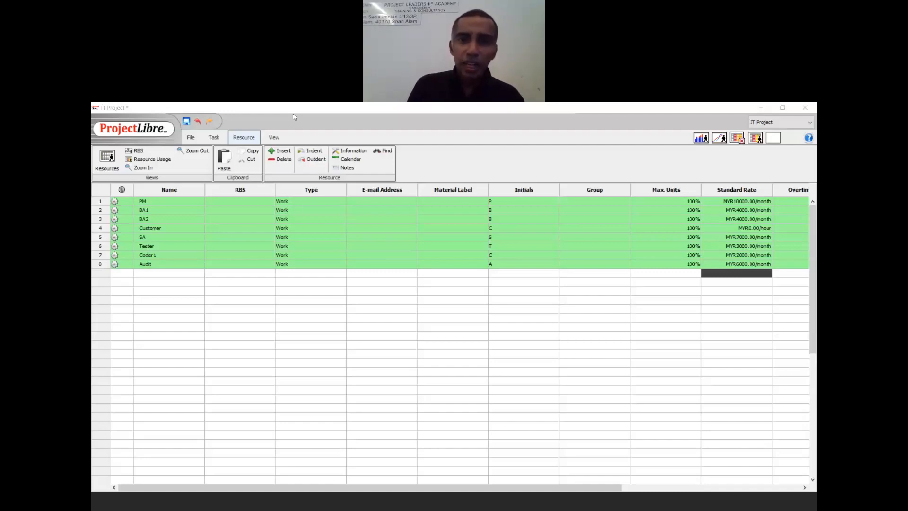
left_click(217, 138)
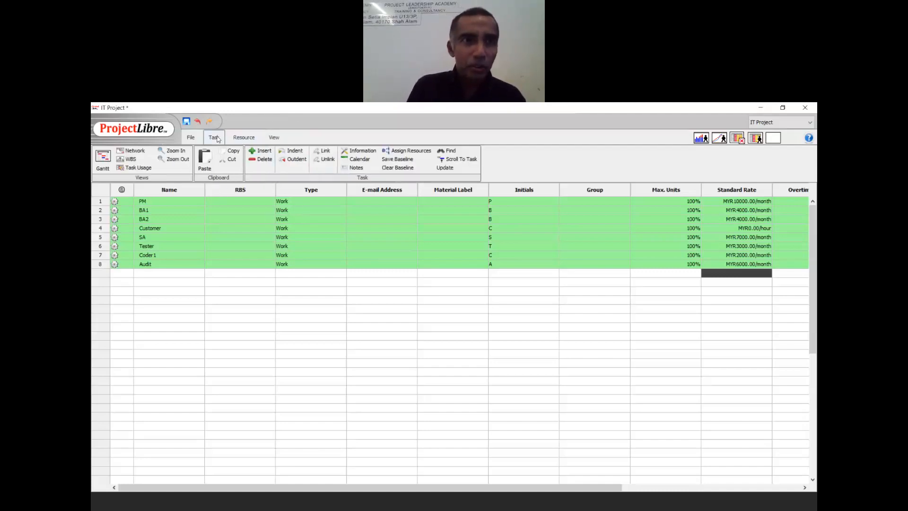
left_click(106, 162)
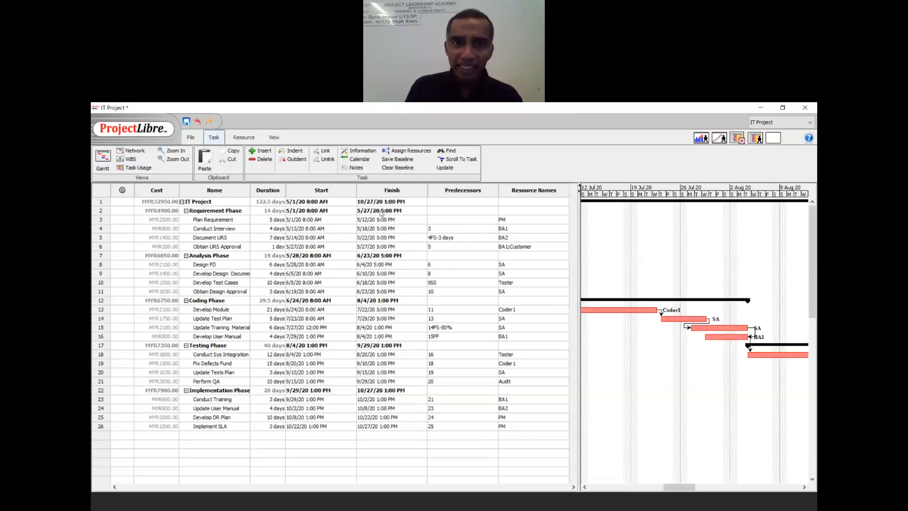
left_click(466, 146)
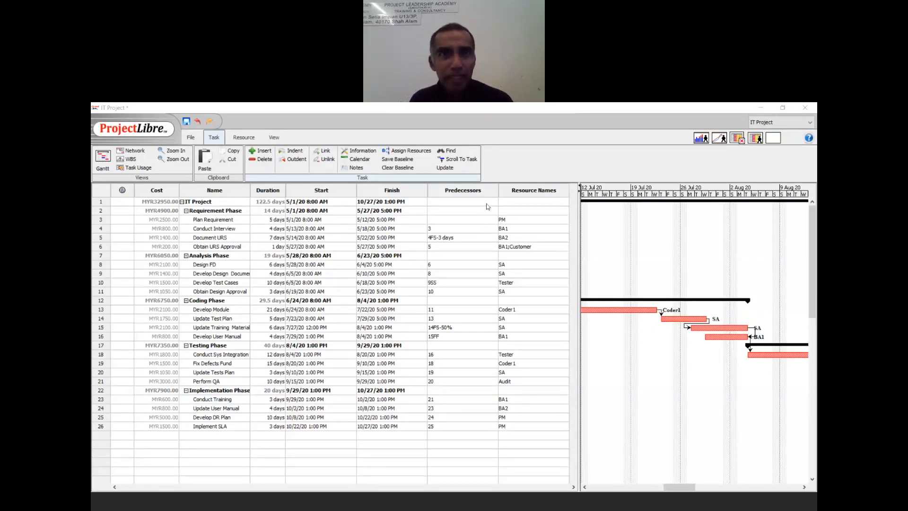
left_click(240, 138)
left_click(110, 161)
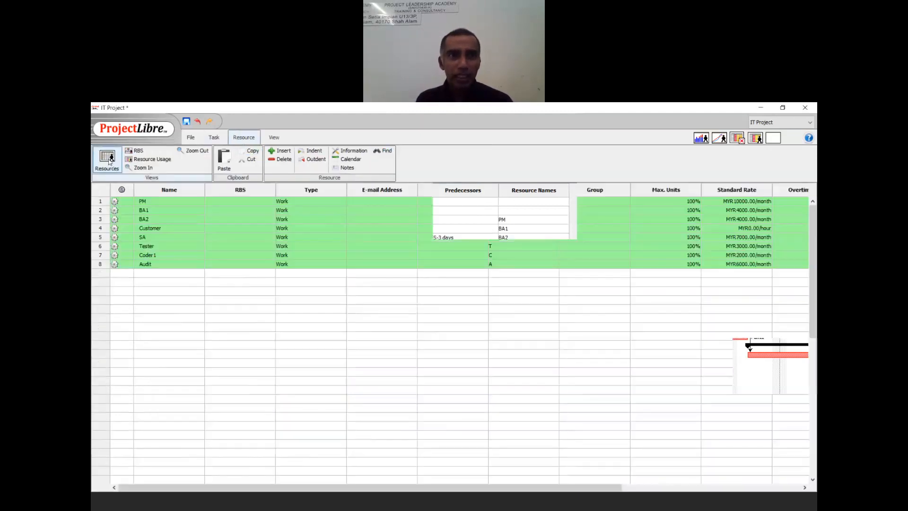
- Add a new resource named Projector of type Material
left_click(147, 273)
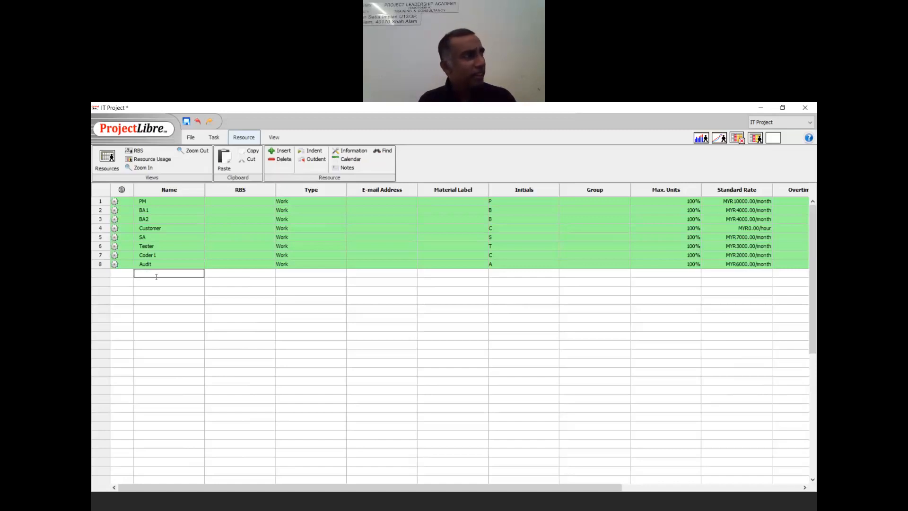
type("Projector")
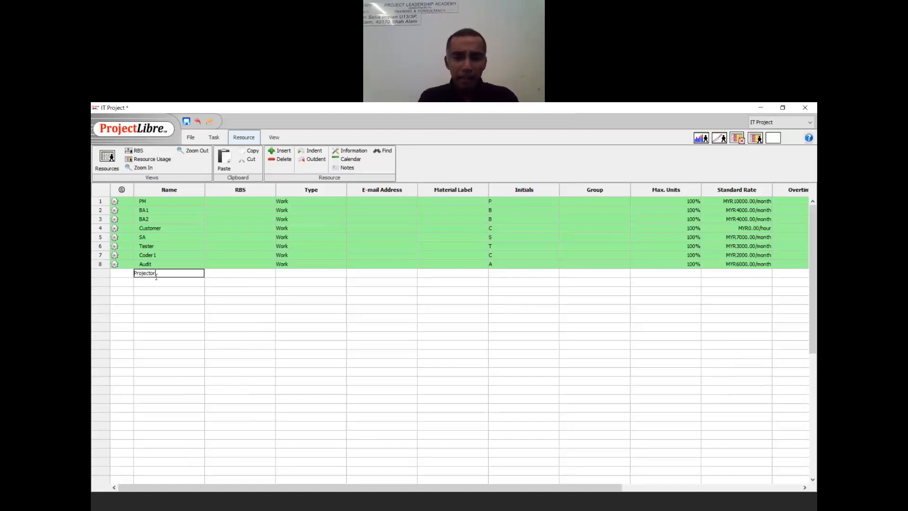
key("Tab")
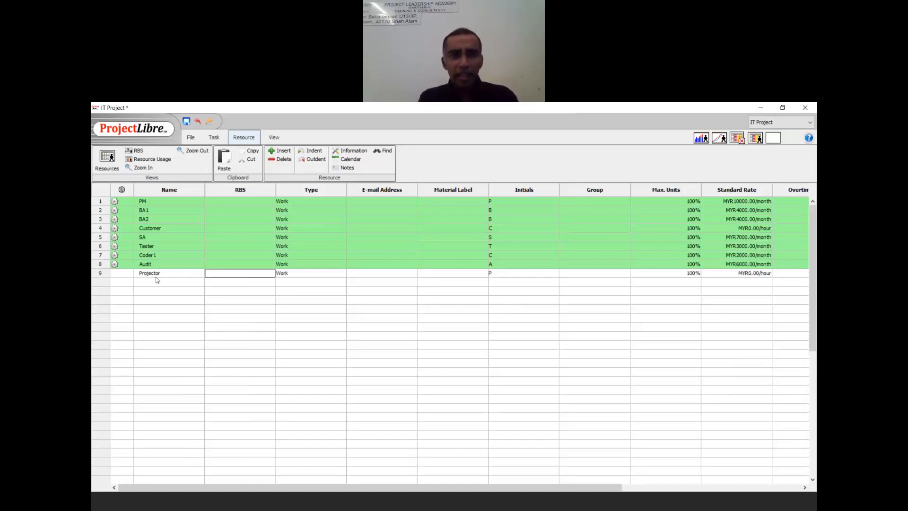
key("Tab")
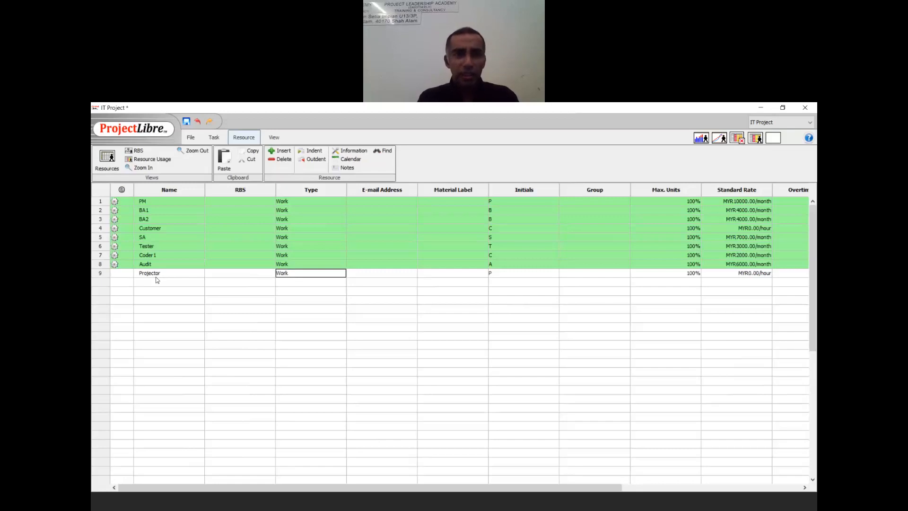
left_click(340, 275)
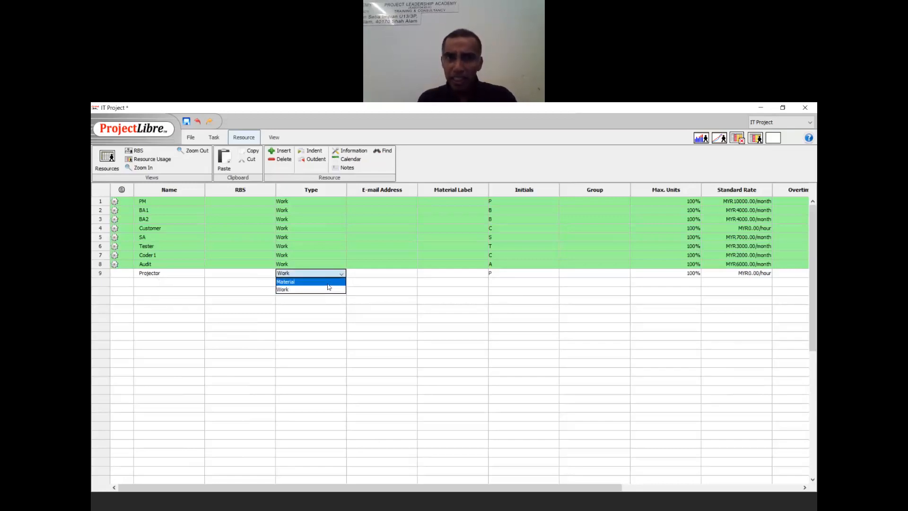
left_click(329, 282)
- Give Projector a standard rate of MYR5000.00 and the material label 'unit'
key("Tab")
key("Tab")
key("Tab")
key("Tab")
key("Tab")
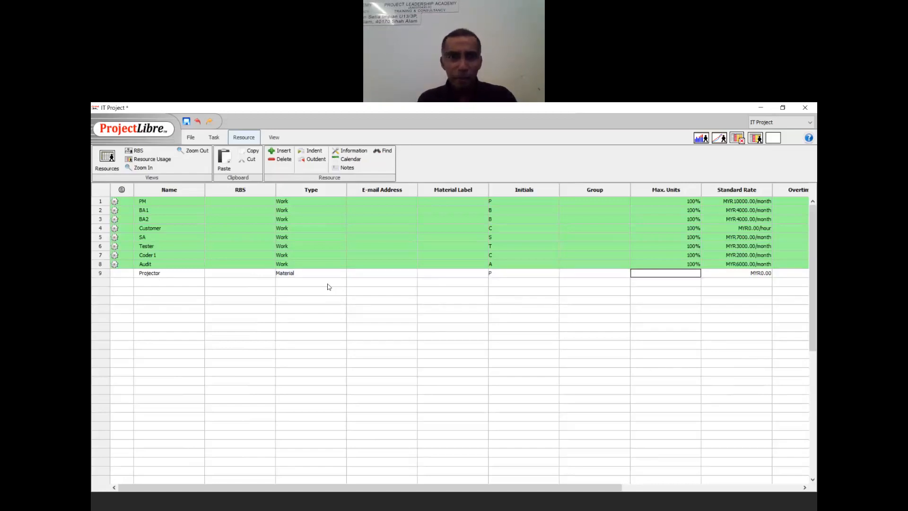
key("Tab")
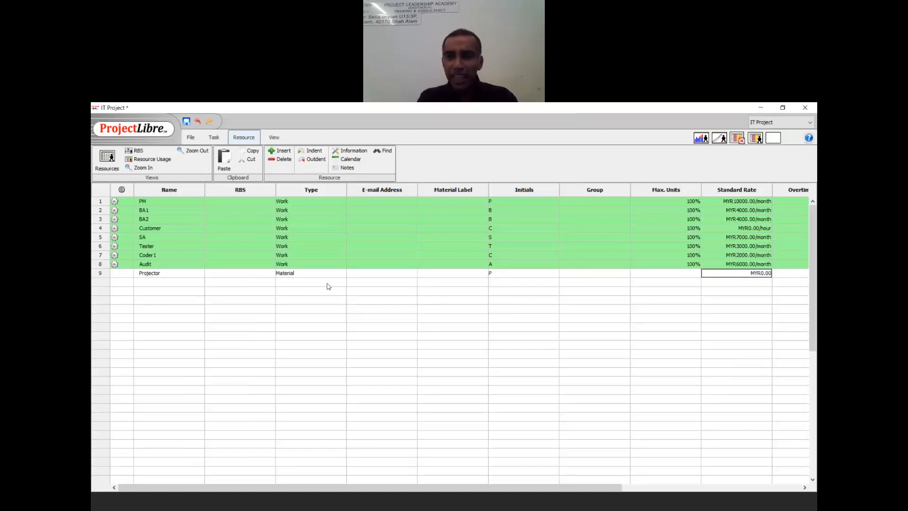
type("50000")
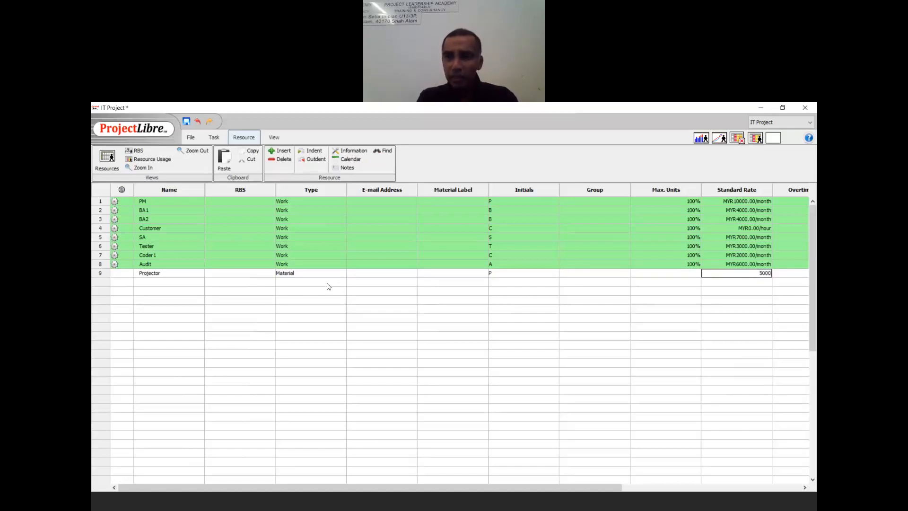
key("Return")
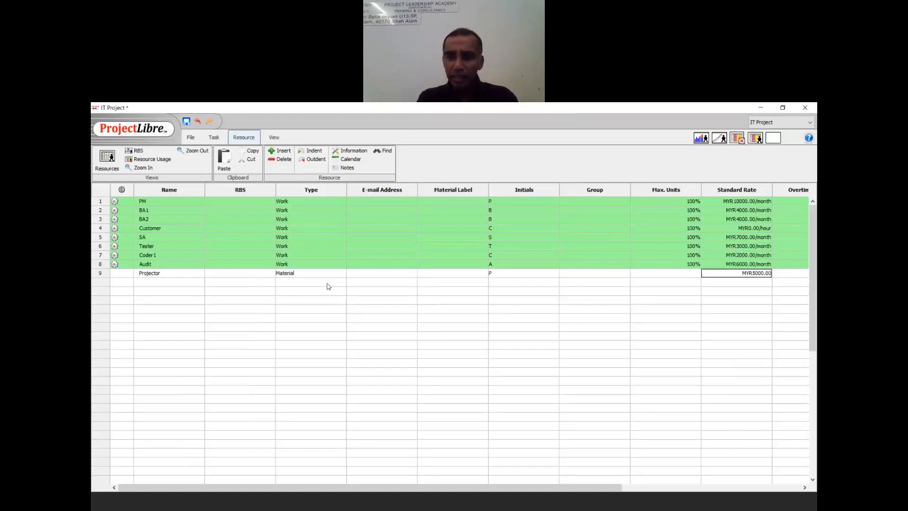
key("Left")
key("Left")
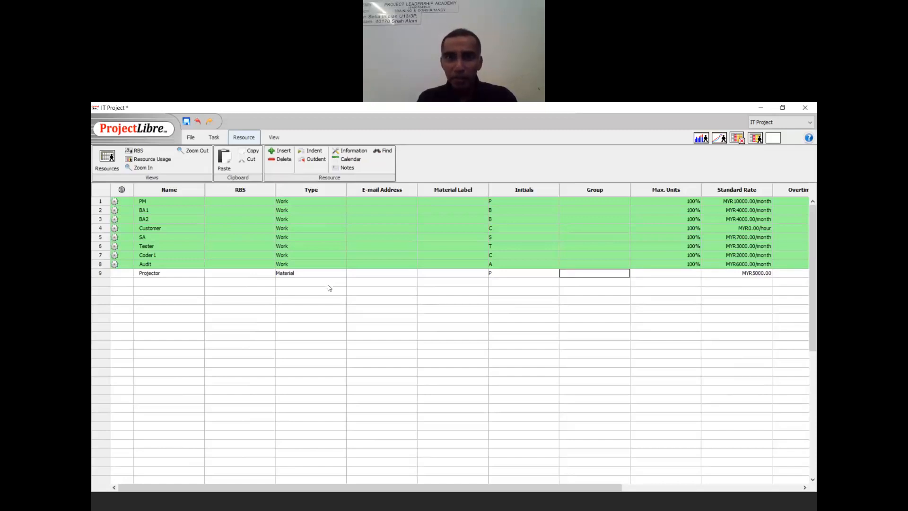
left_click(481, 143)
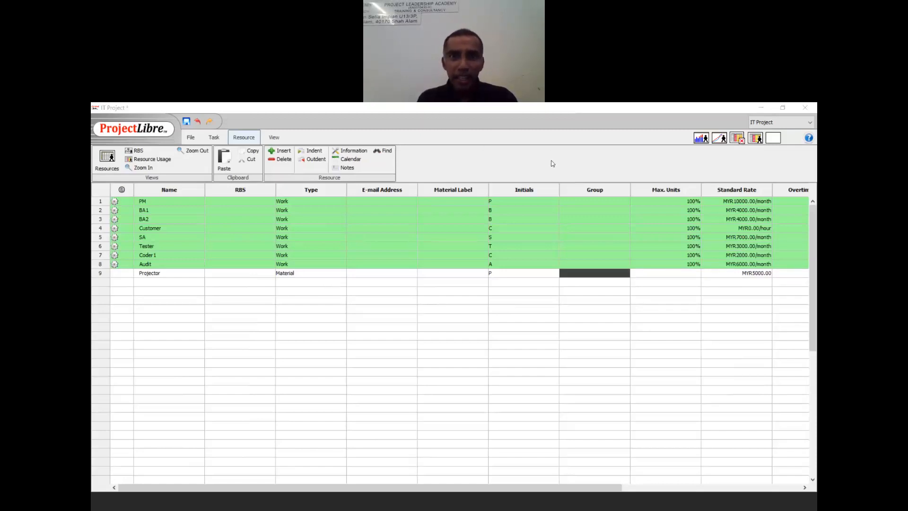
left_click(561, 149)
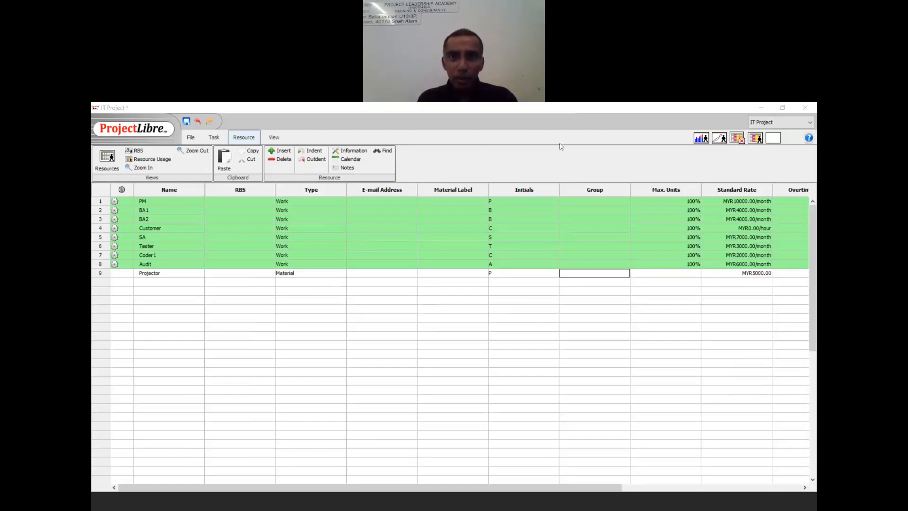
left_click(451, 273)
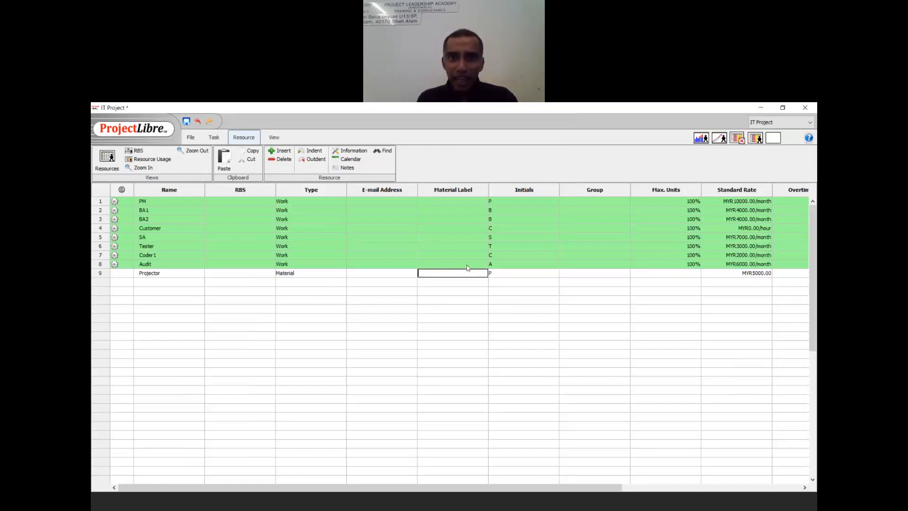
type("unit")
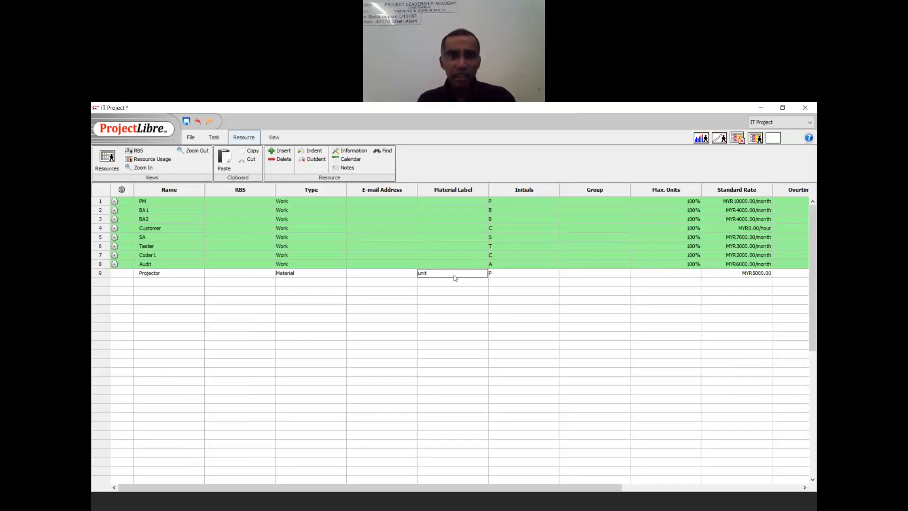
left_click(209, 138)
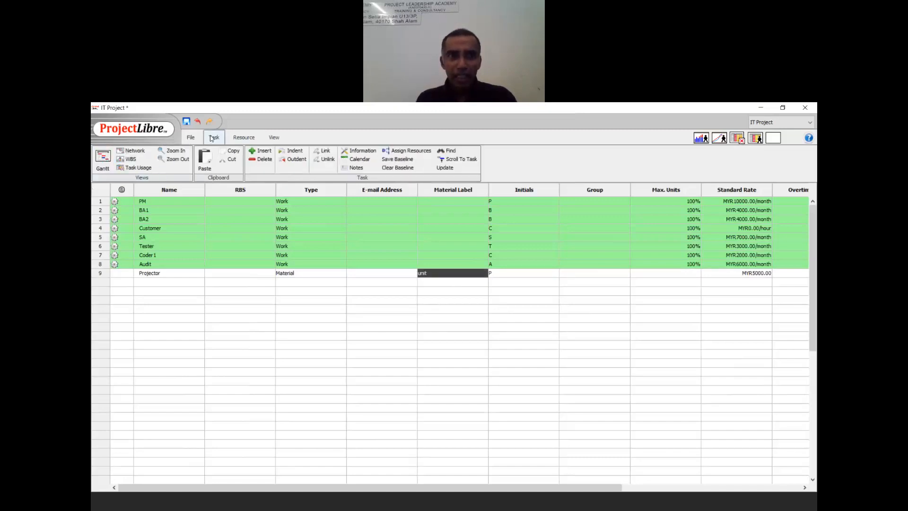
- In the Gantt view, change Plan Requirement's resources to PM;Projector, raising its cost to MYR7500.00
left_click(100, 159)
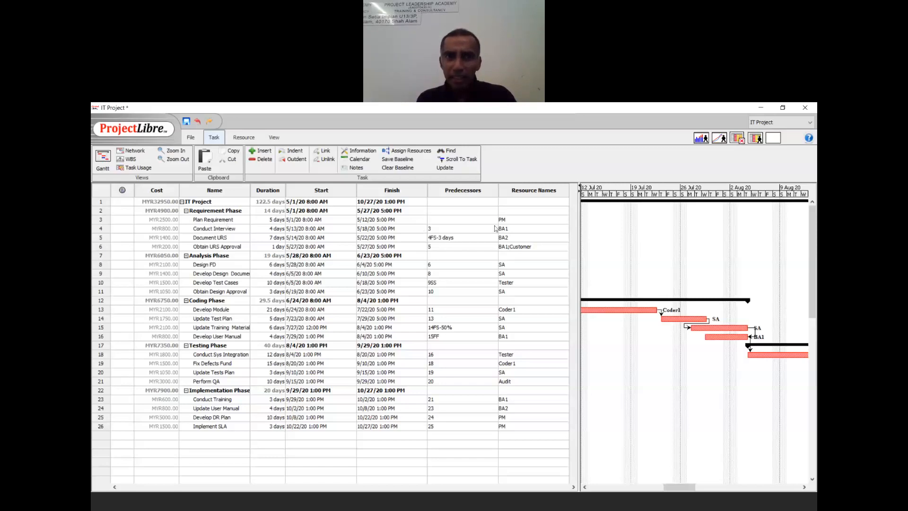
double_click(518, 221)
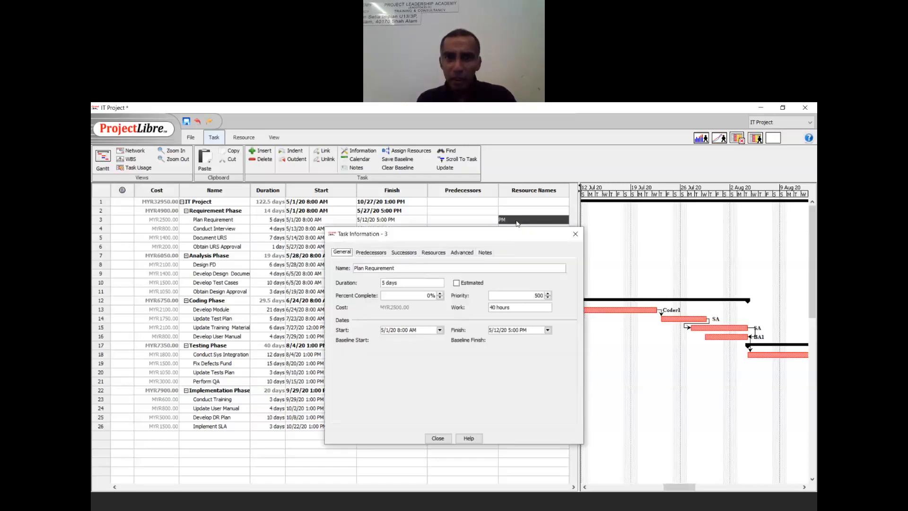
left_click(574, 234)
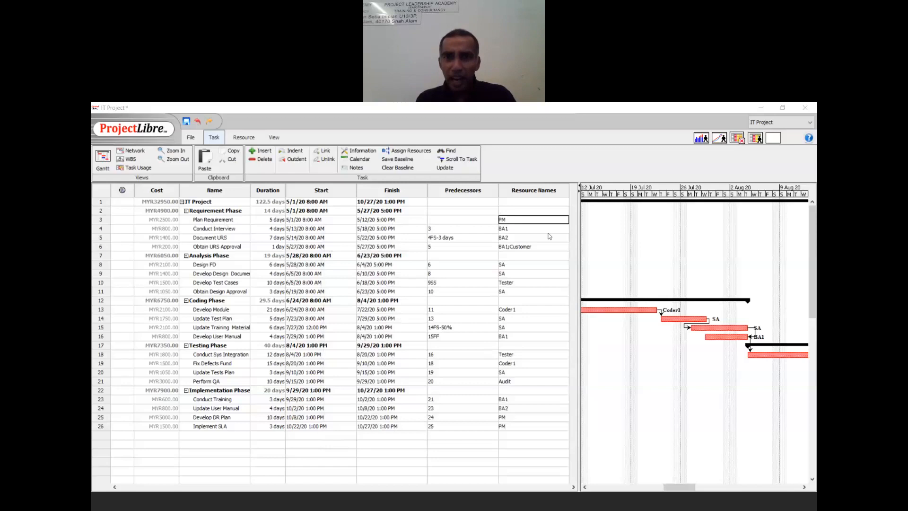
left_click(520, 219)
left_click(520, 219)
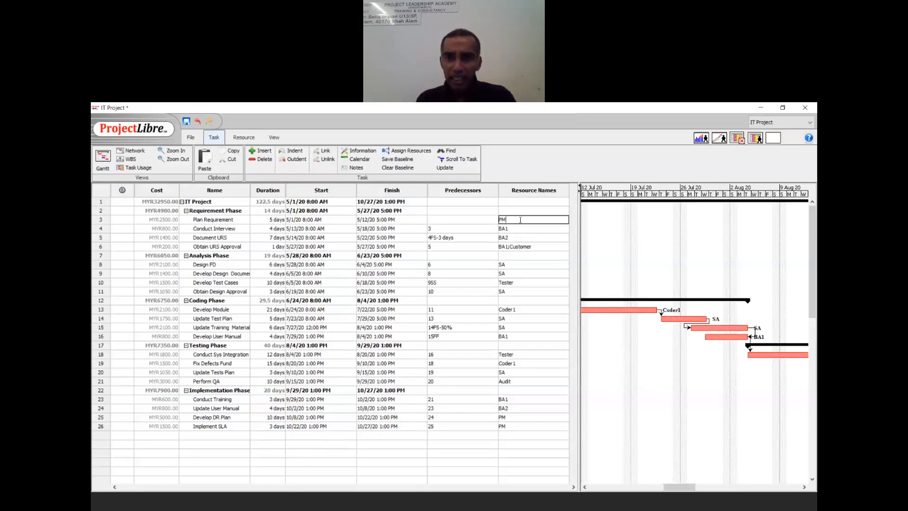
type(";")
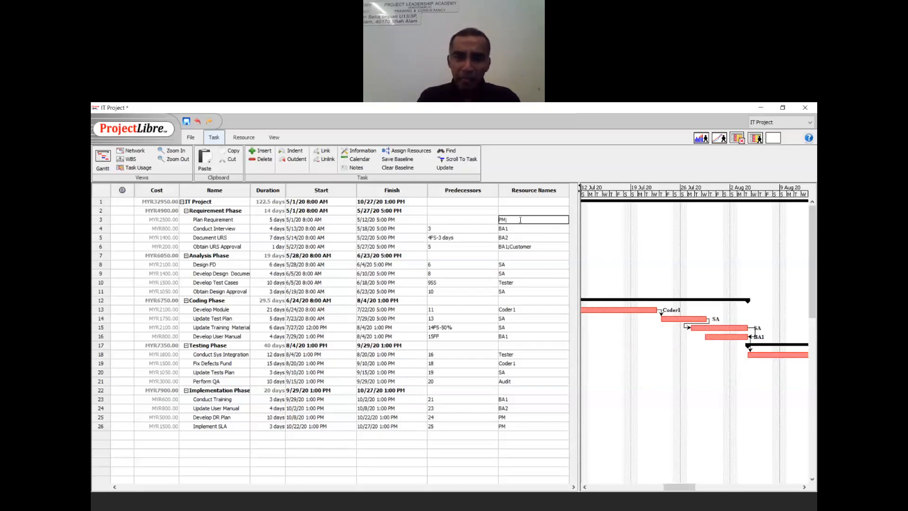
type("Projector")
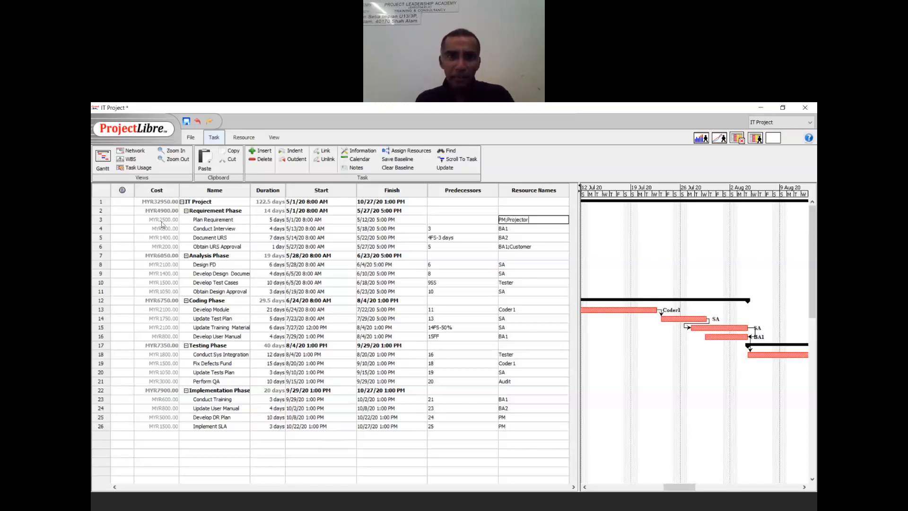
key("shift+Tab")
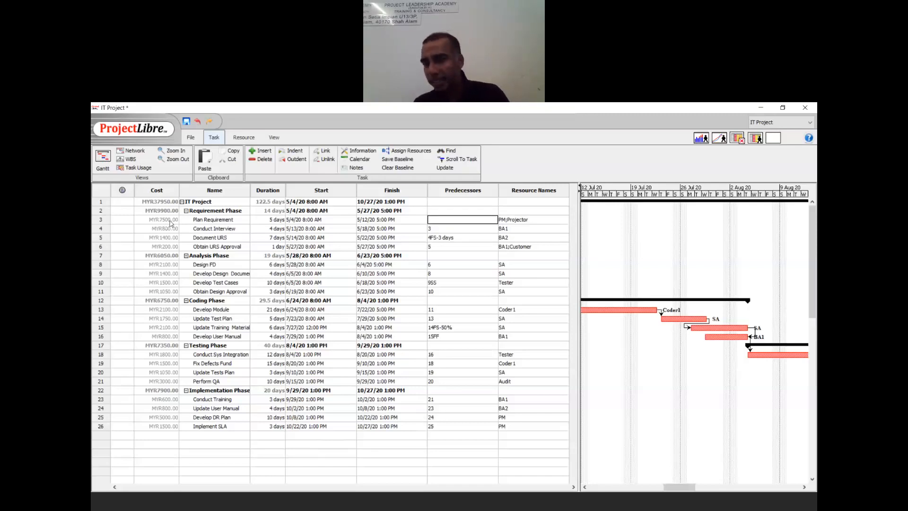
left_click(506, 118)
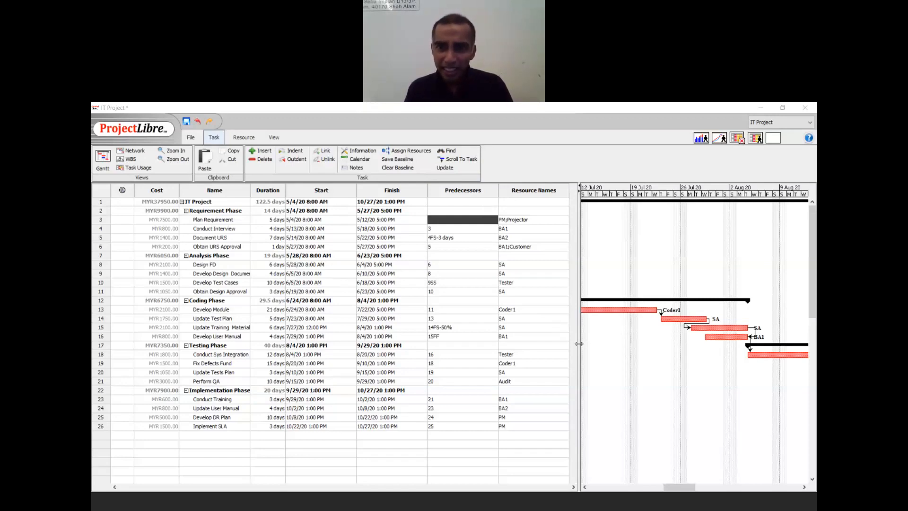
- Narrow the task table to widen the Gantt chart and scroll back to May 2020
left_click_drag(580, 345, 533, 351)
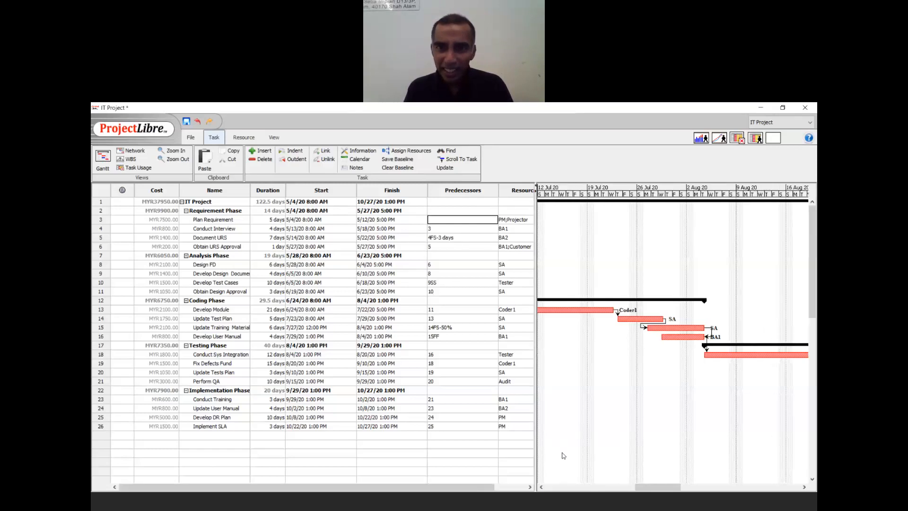
left_click(541, 486)
left_click_drag(541, 487, 541, 487)
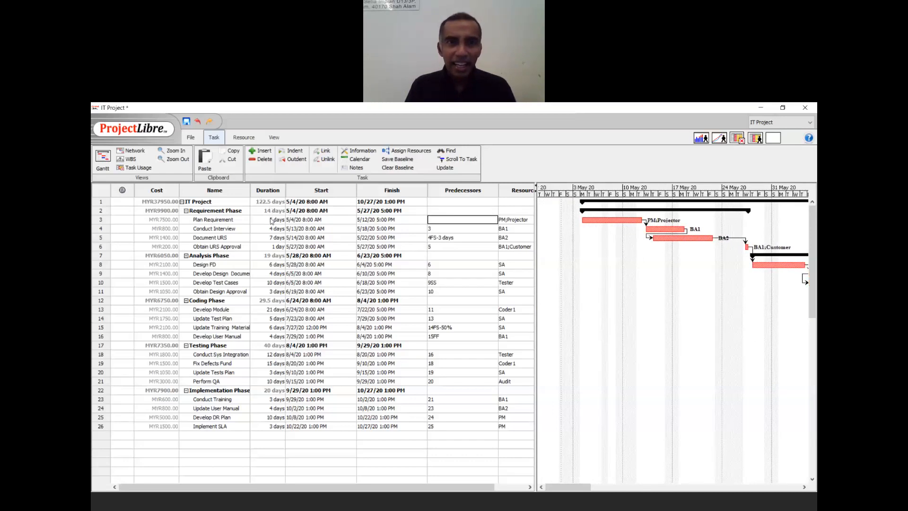
double_click(327, 220)
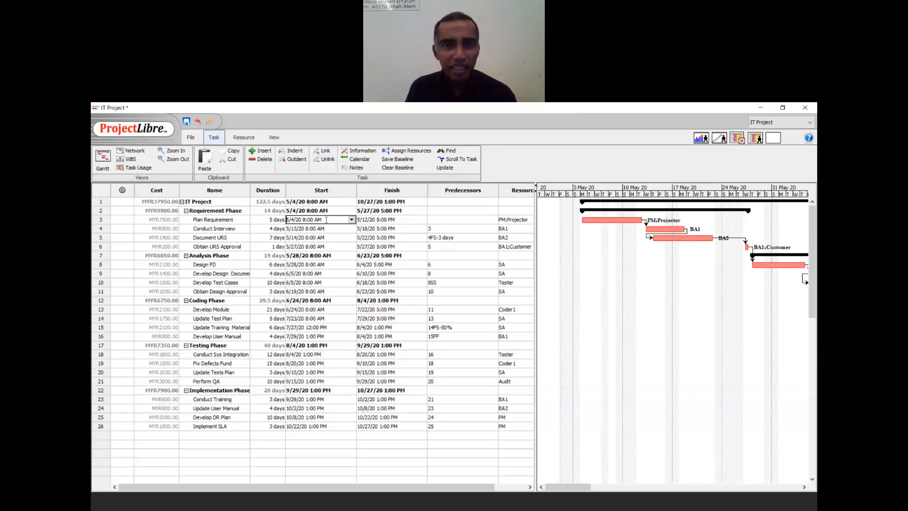
- Move Plan Requirement's start date to 11 May 2020
left_click(351, 219)
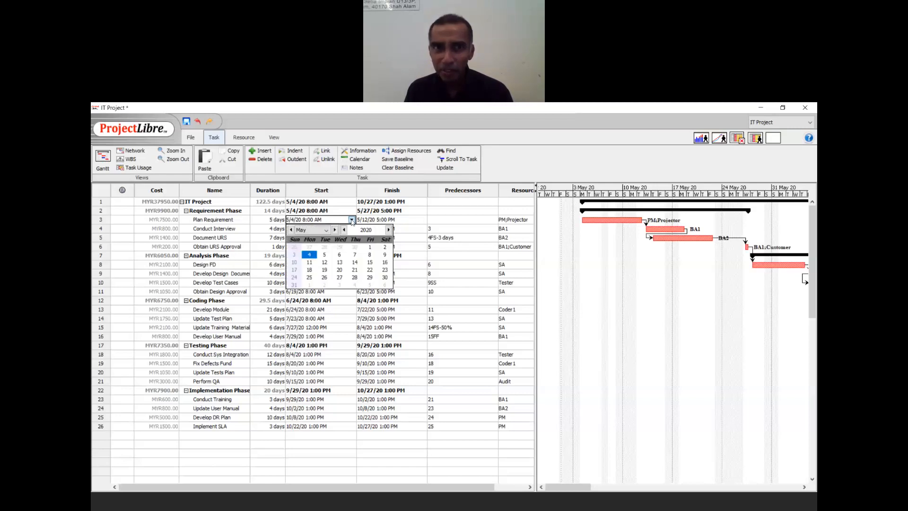
left_click(310, 263)
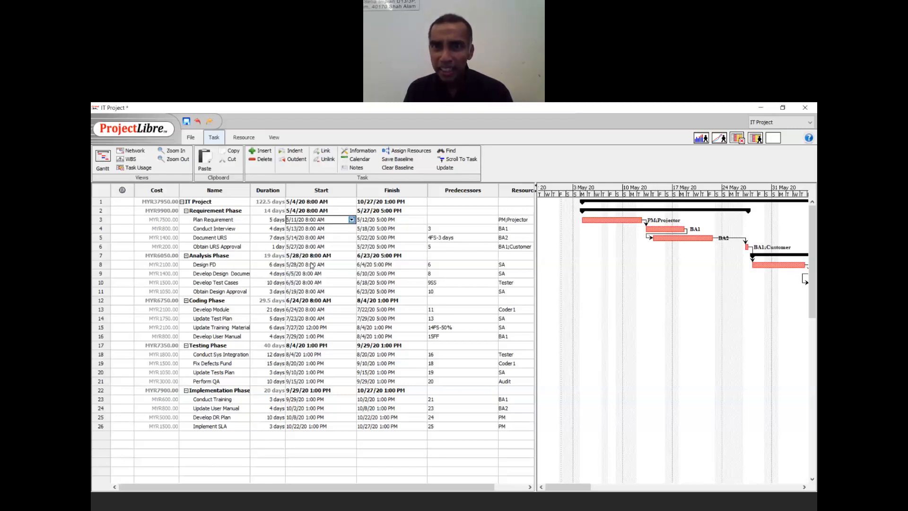
key("Tab")
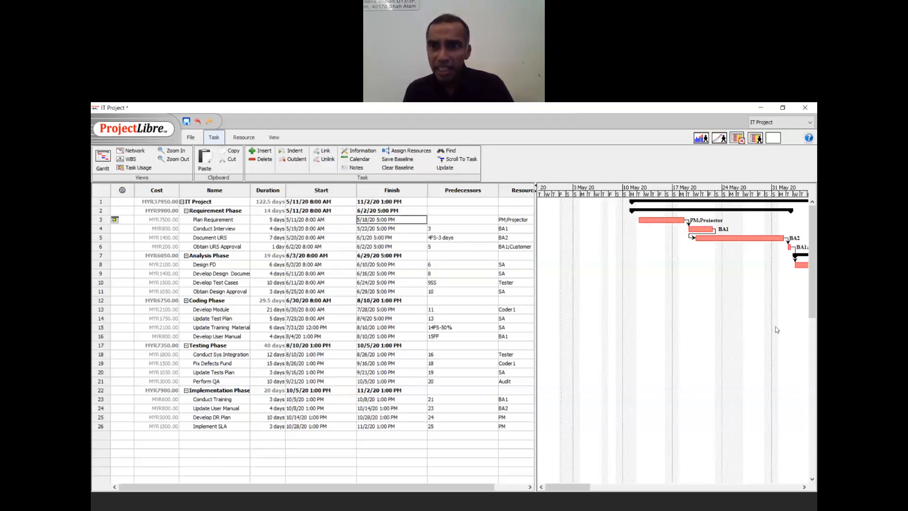
- Undo the change, restoring the 5/4/20 start and 10/27/20 project finish
left_click_drag(575, 490, 581, 493)
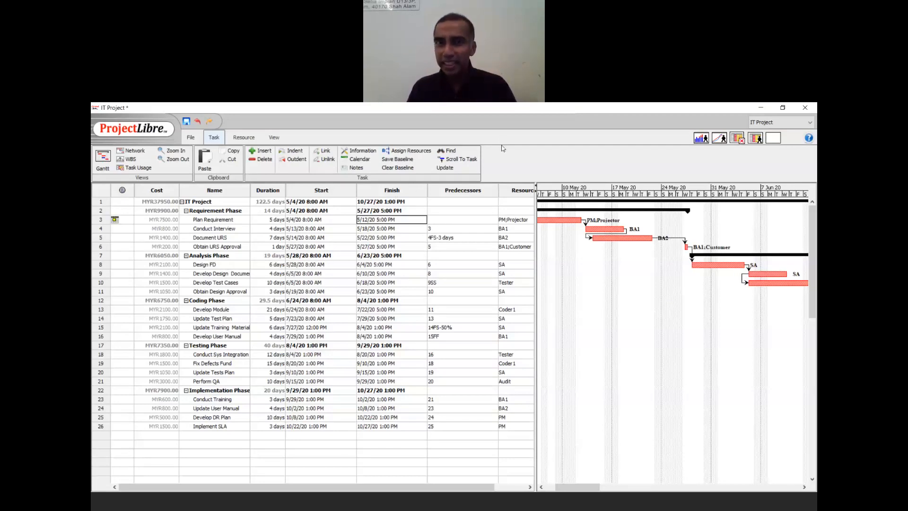
left_click(528, 144)
left_click(577, 143)
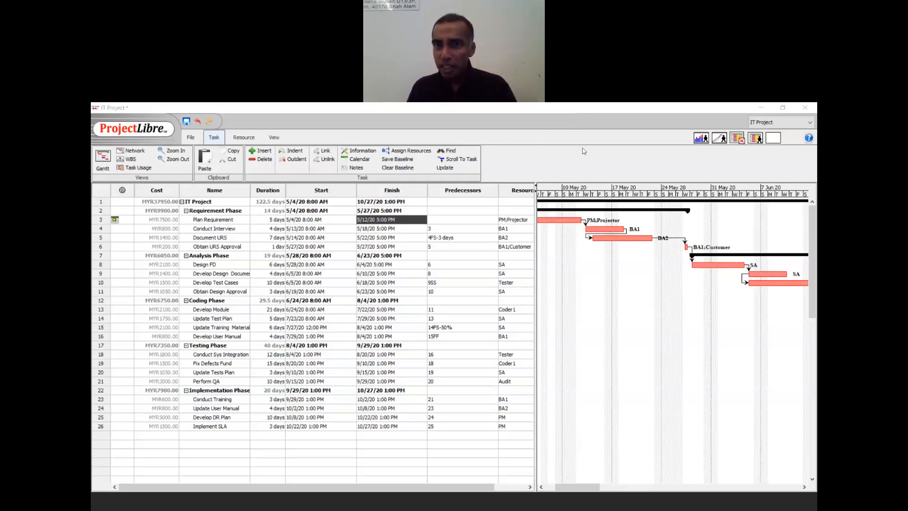
left_click(561, 146)
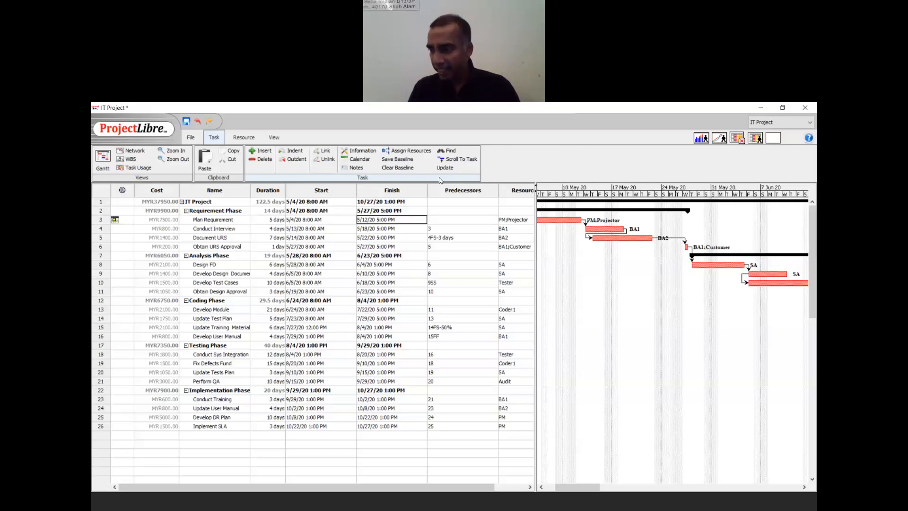
- Save Baseline for the Entire Project from the Task menu
left_click(219, 136)
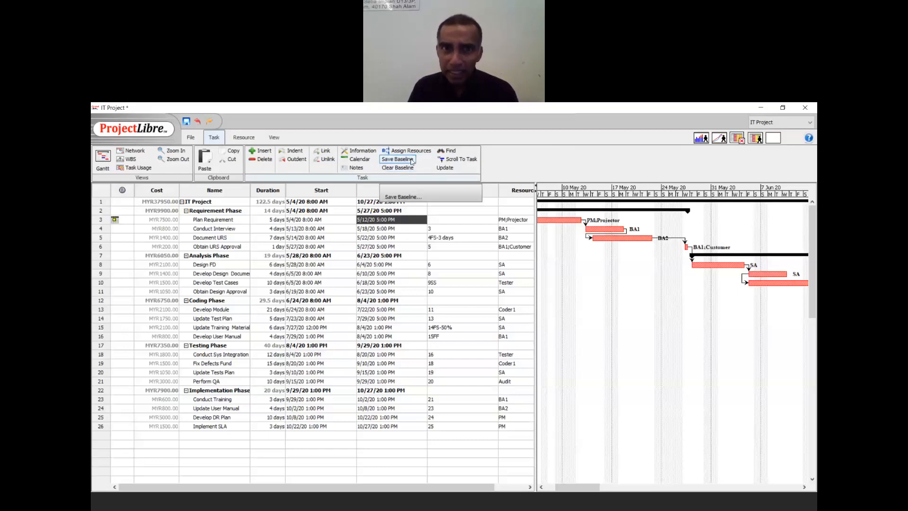
left_click(412, 162)
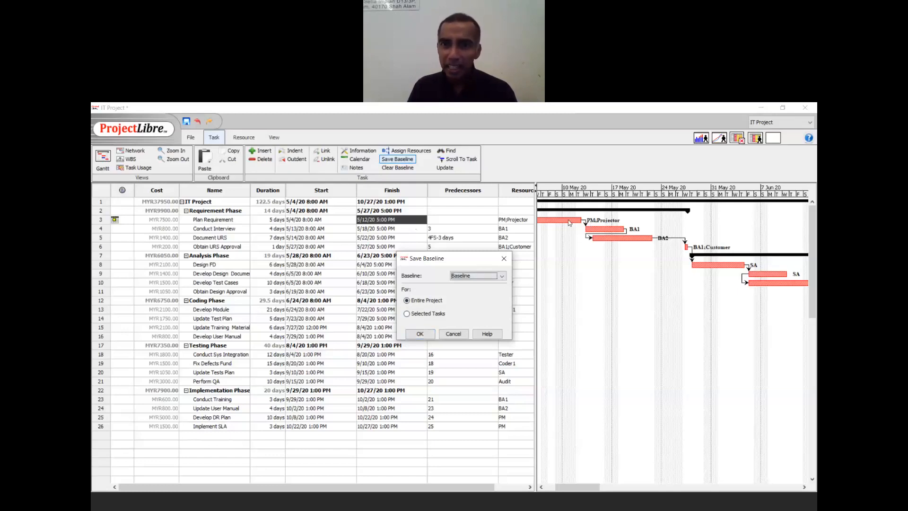
left_click(426, 337)
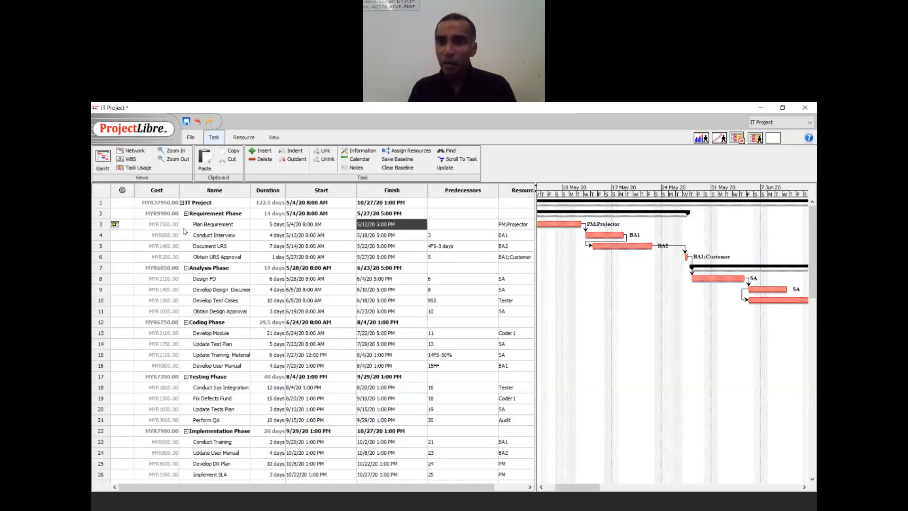
double_click(266, 226)
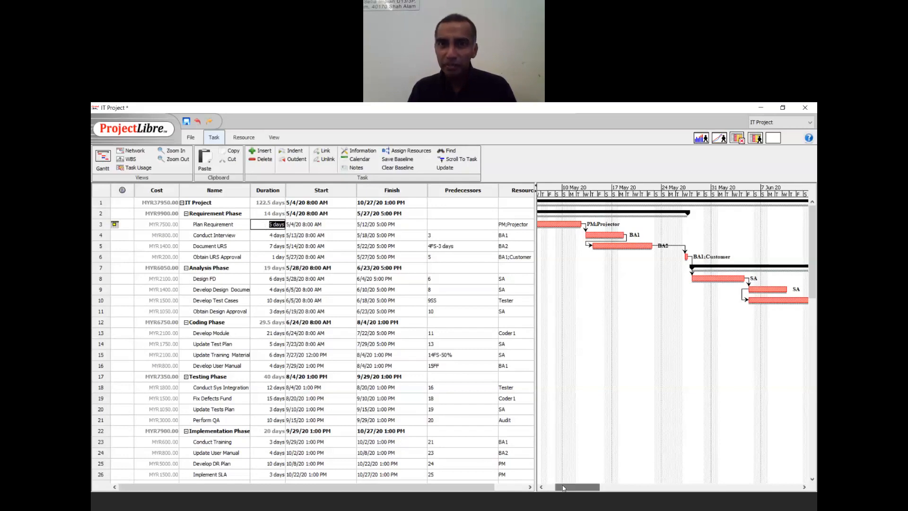
left_click_drag(569, 487, 543, 488)
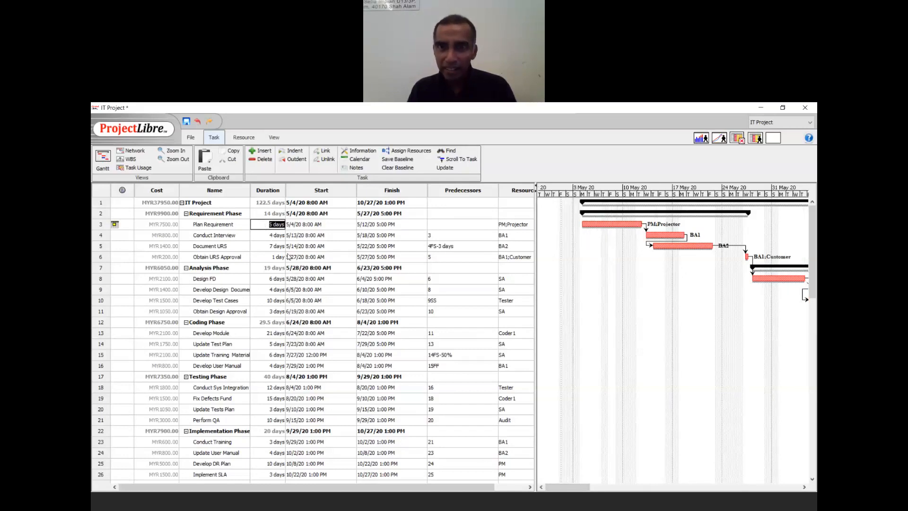
type("10d")
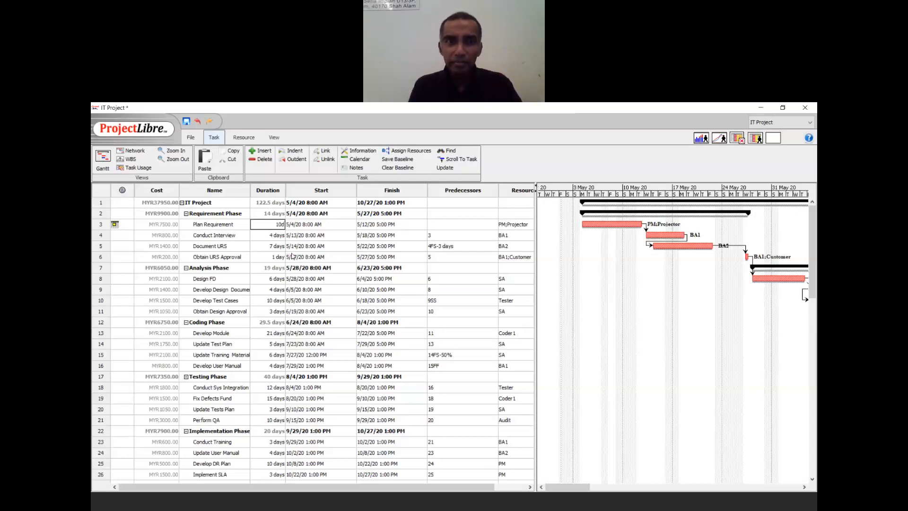
key("Return")
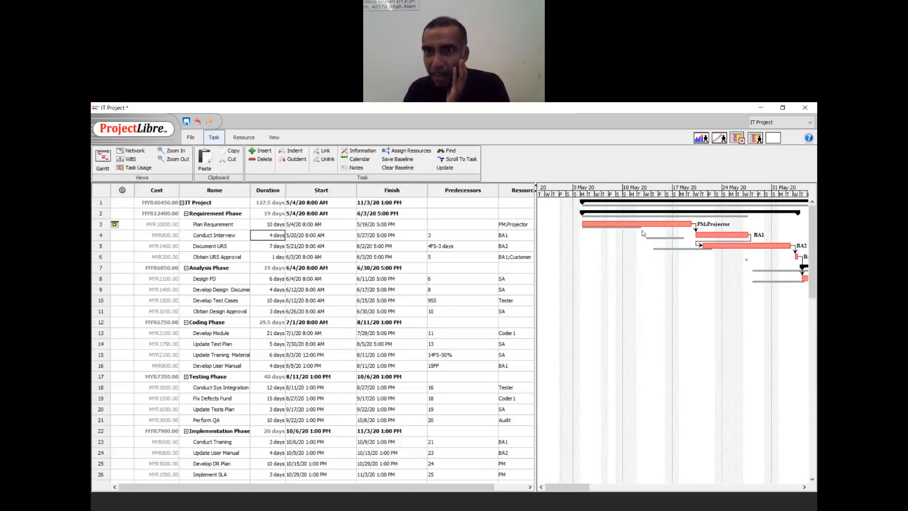
left_click(574, 489)
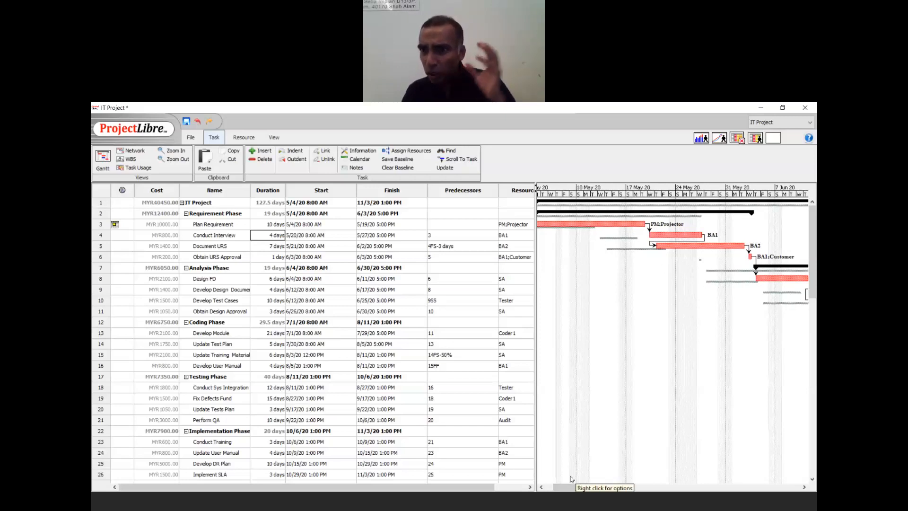
left_click_drag(571, 490, 747, 479)
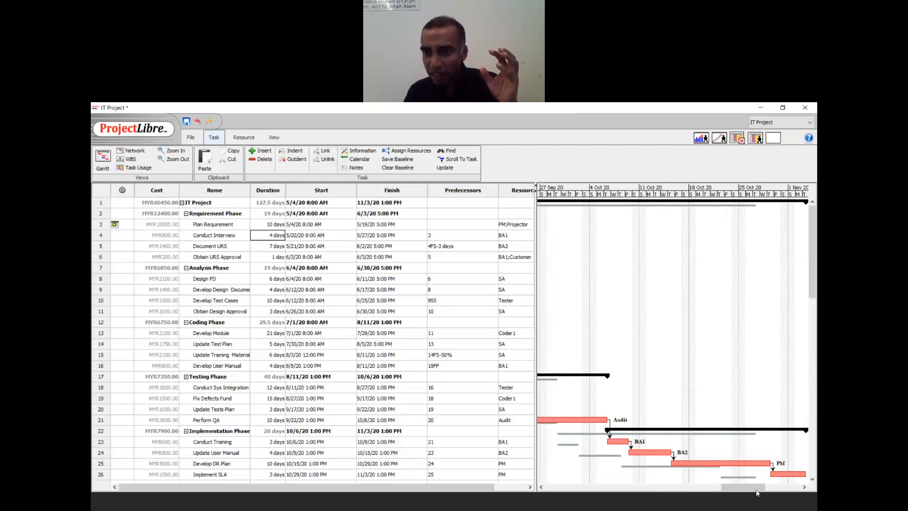
left_click_drag(755, 489, 554, 494)
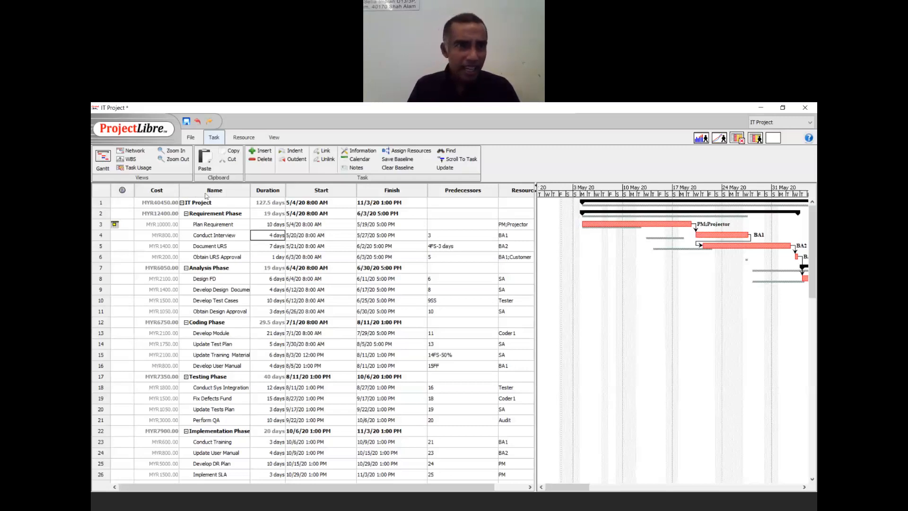
- Insert a Percent Complete column at the Name header, placing it beside Cost
left_click(203, 190)
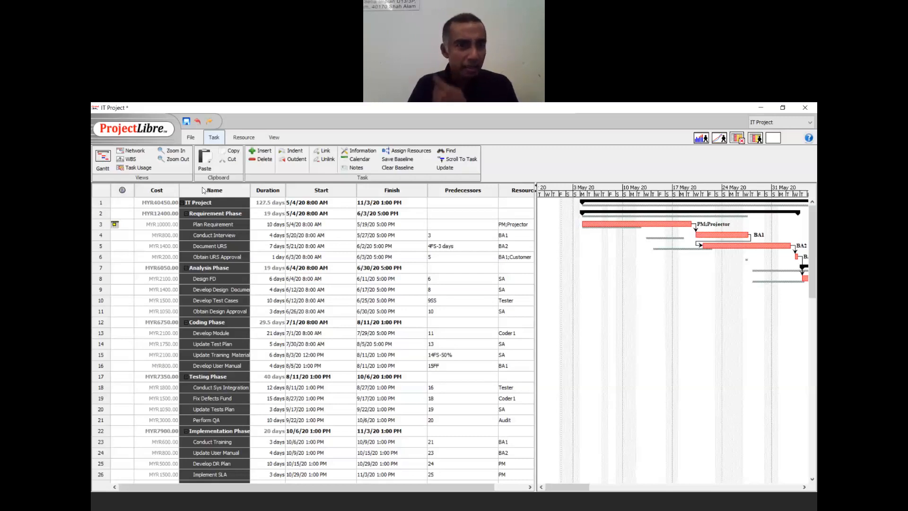
right_click(203, 201)
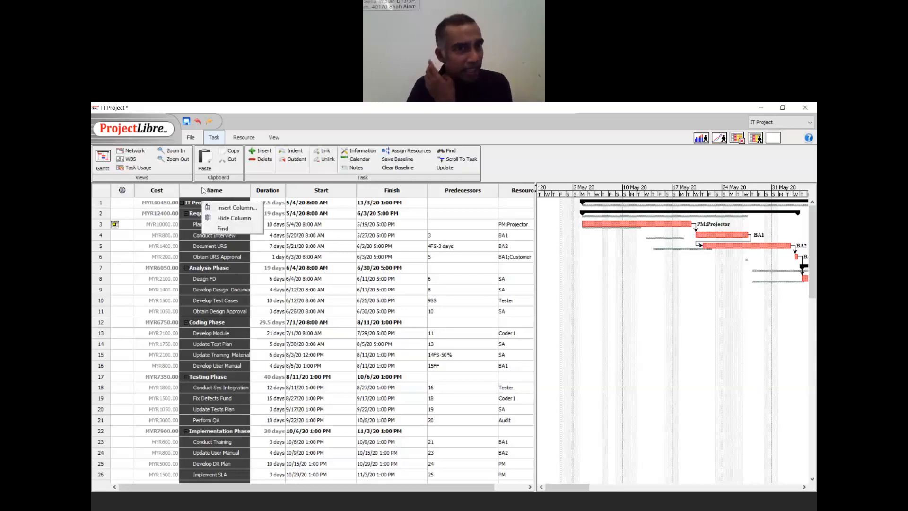
left_click(211, 207)
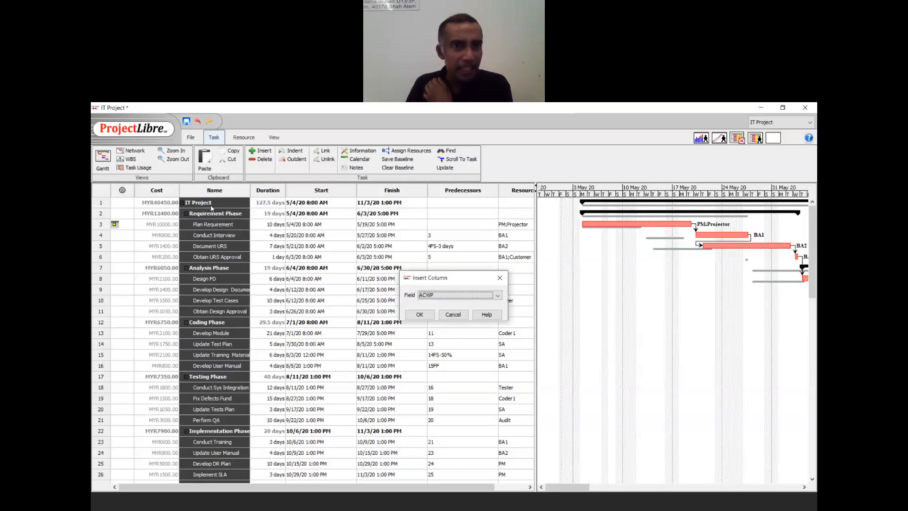
left_click(433, 295)
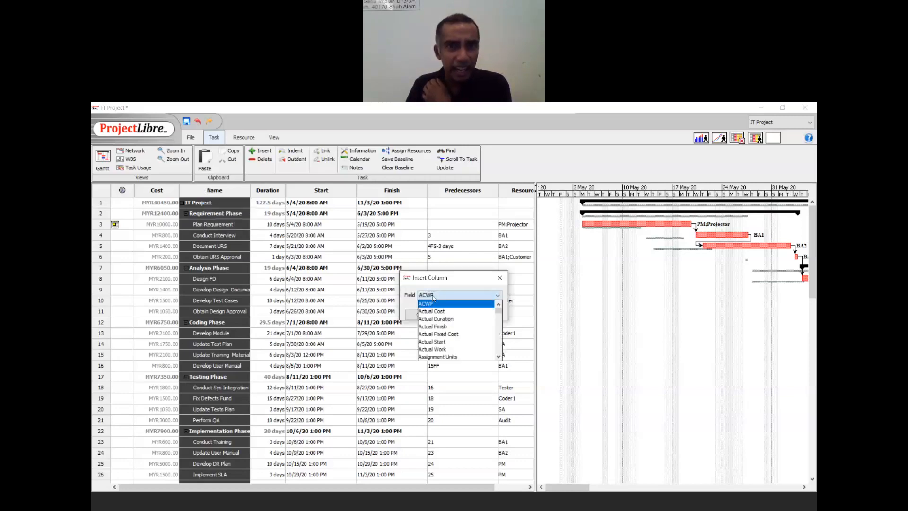
key("p")
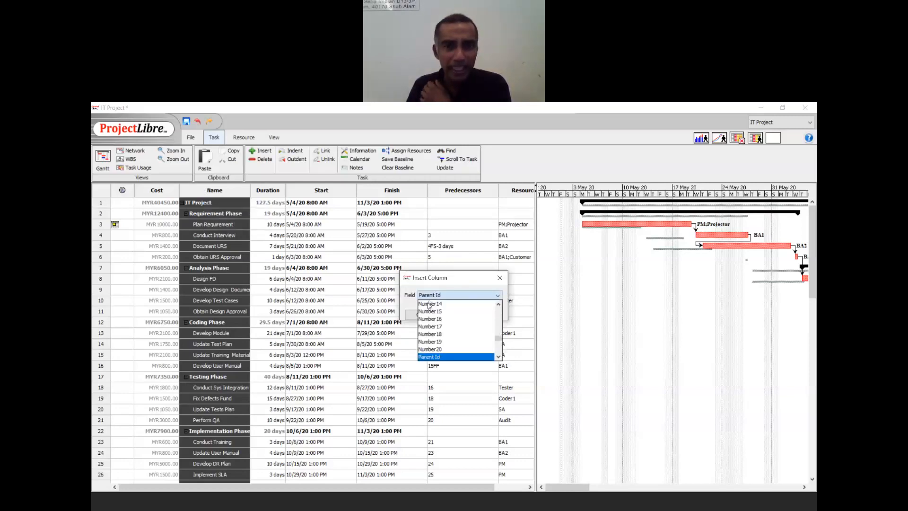
left_click(498, 358)
left_click(499, 357)
left_click(499, 357)
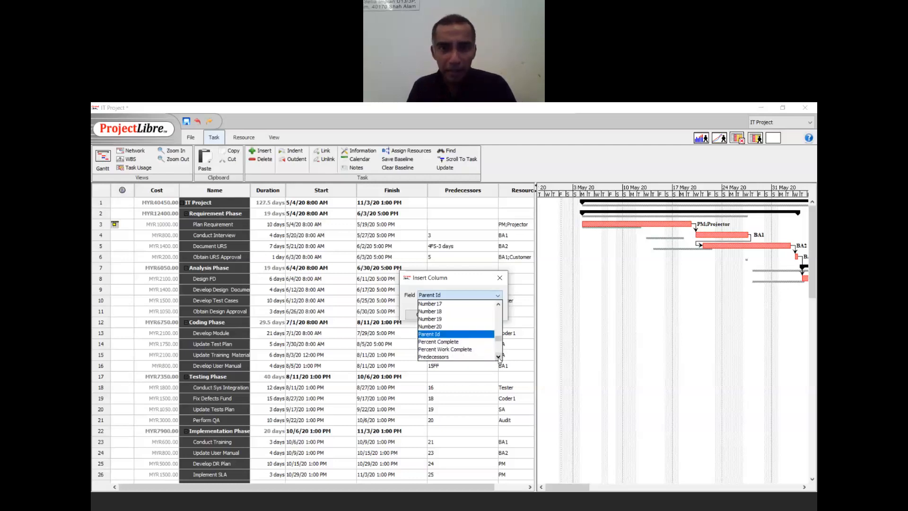
left_click(465, 341)
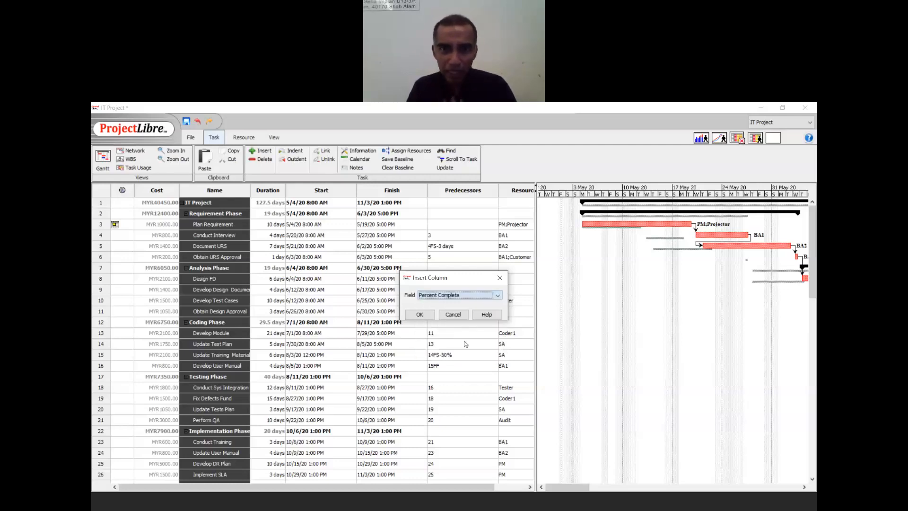
left_click(419, 314)
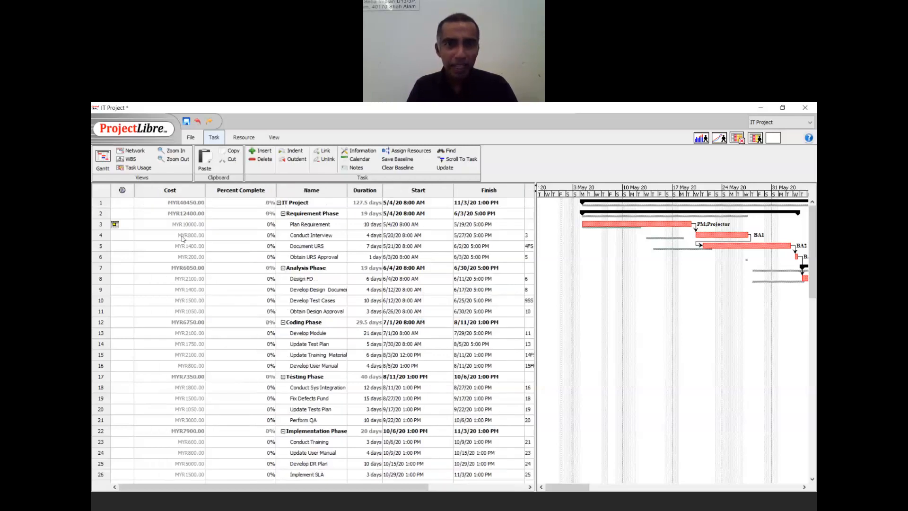
- Narrow the Percent Complete column and enter 50% for Plan Requirement, 100% for Conduct Interview
left_click_drag(277, 188, 255, 187)
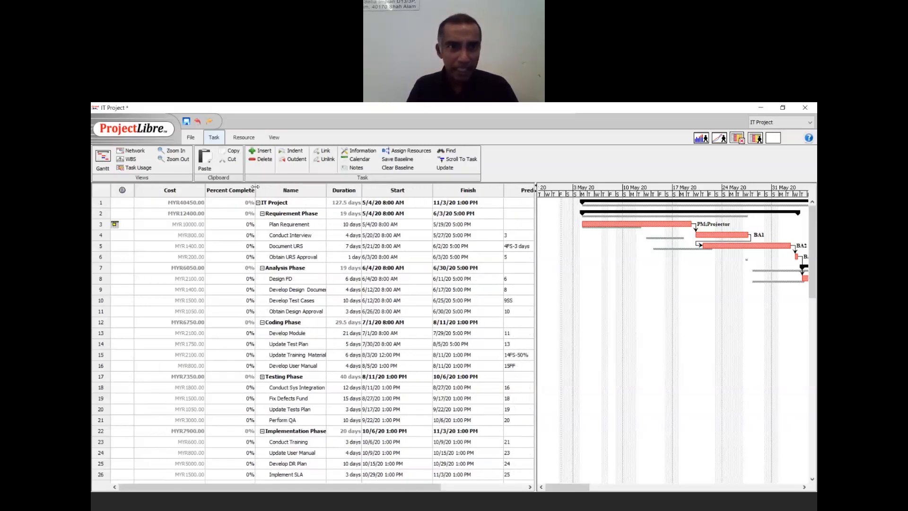
left_click(240, 215)
double_click(239, 224)
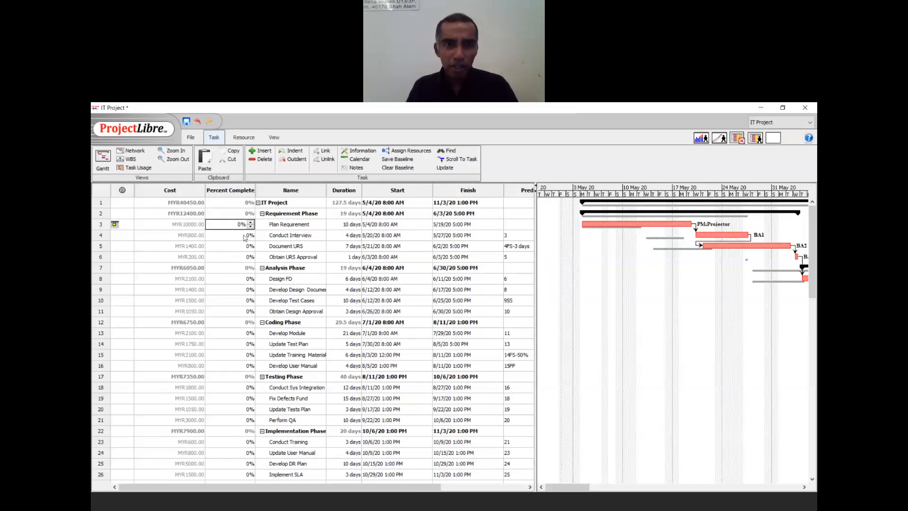
type("50")
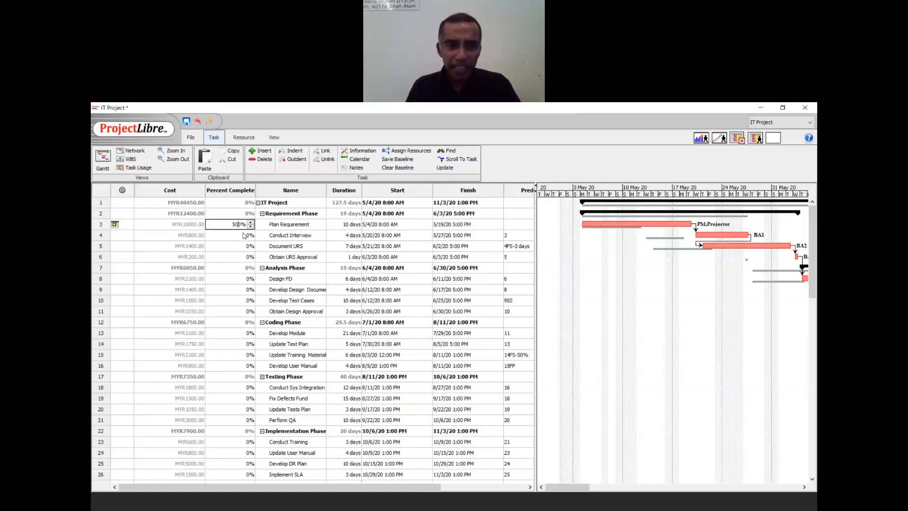
left_click(244, 235)
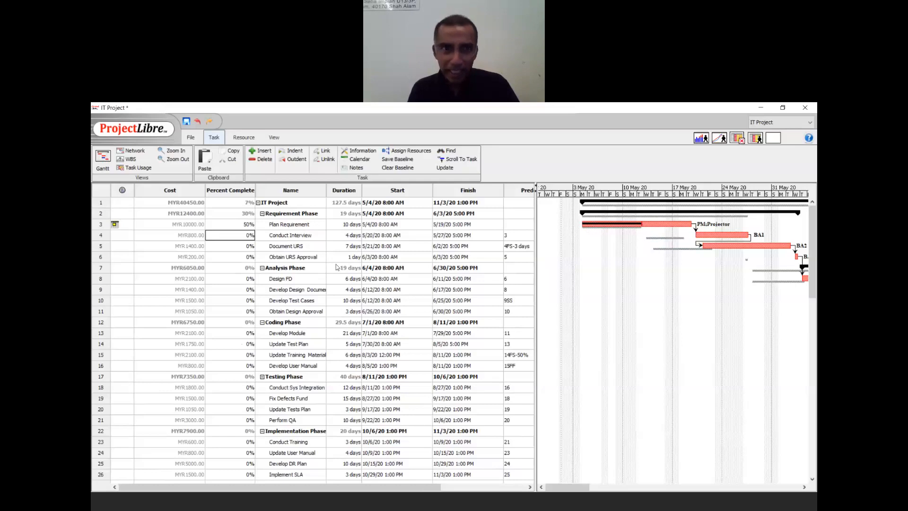
type("100")
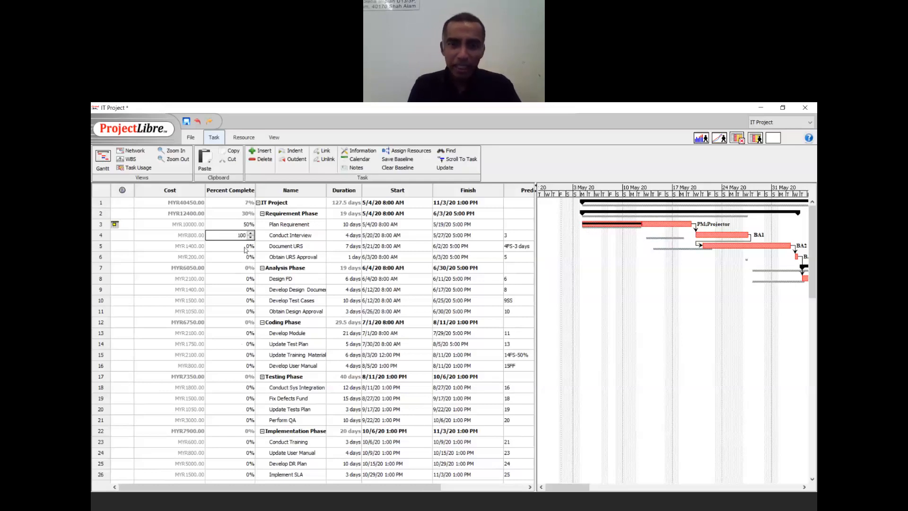
key("Return")
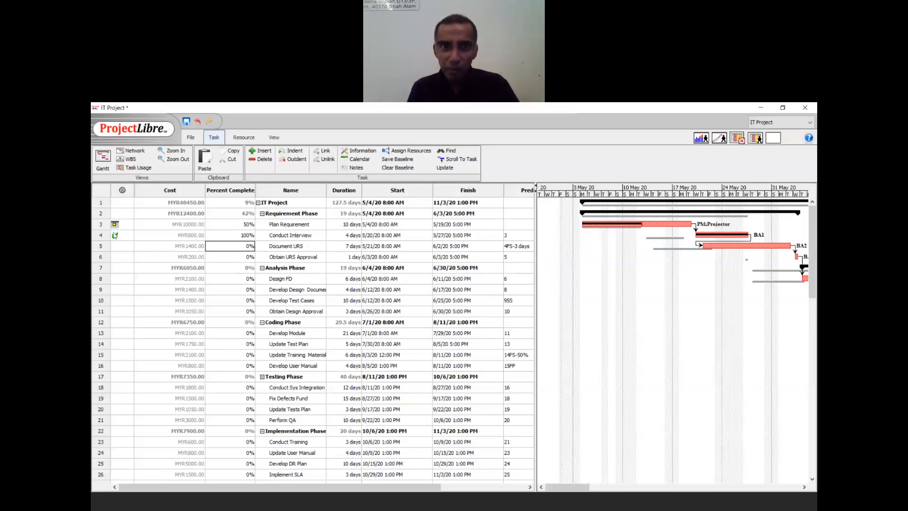
- Enter 40% for Document URS and 50% for Obtain URS Approval
mouse_move(116, 235)
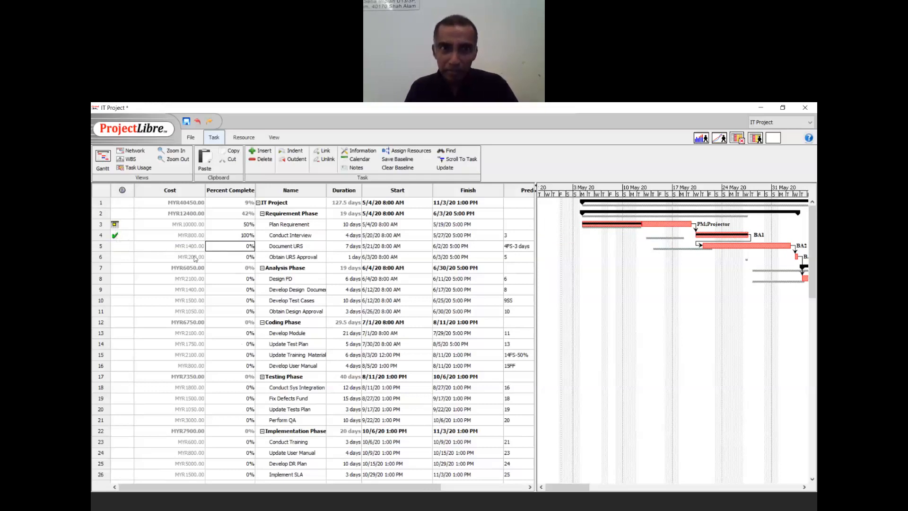
type("40")
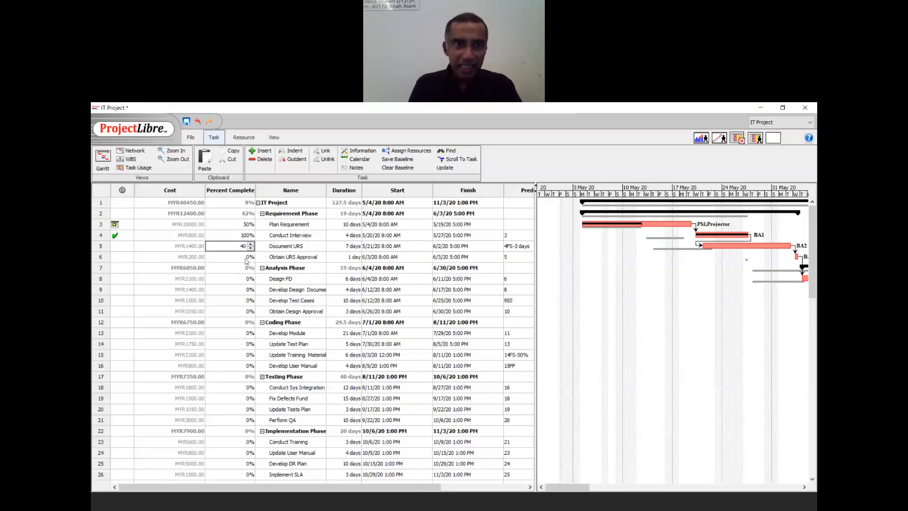
key("Return")
type("5")
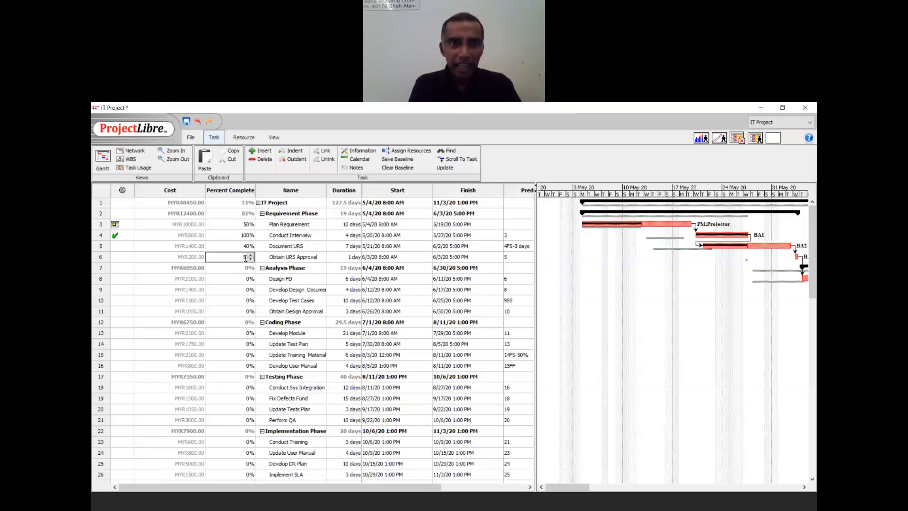
key("Return")
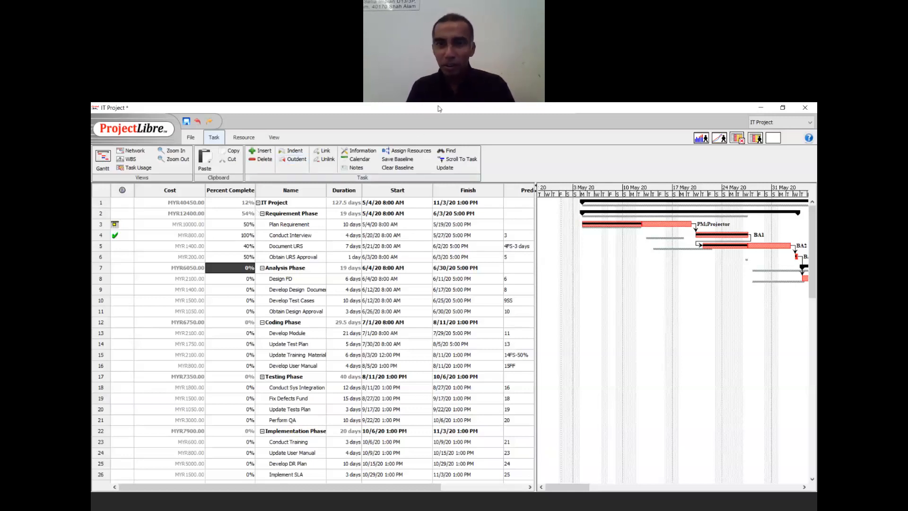
left_click(508, 121)
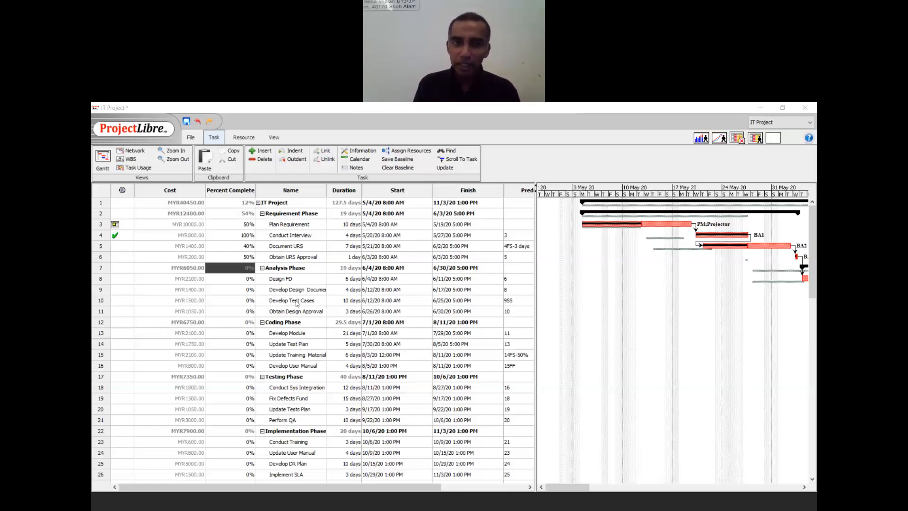
- Insert a new task named 'Requirement Phase COMPLETED' above the Analysis Phase row
left_click(101, 270)
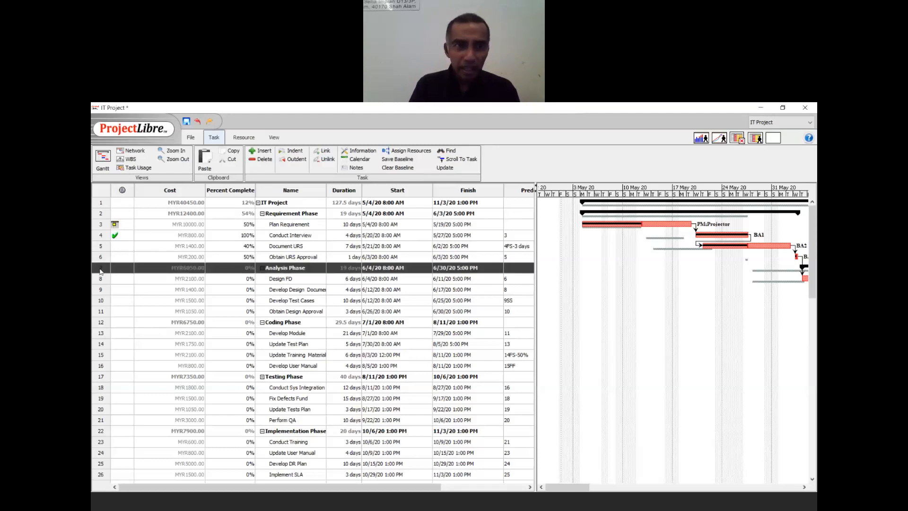
right_click(101, 271)
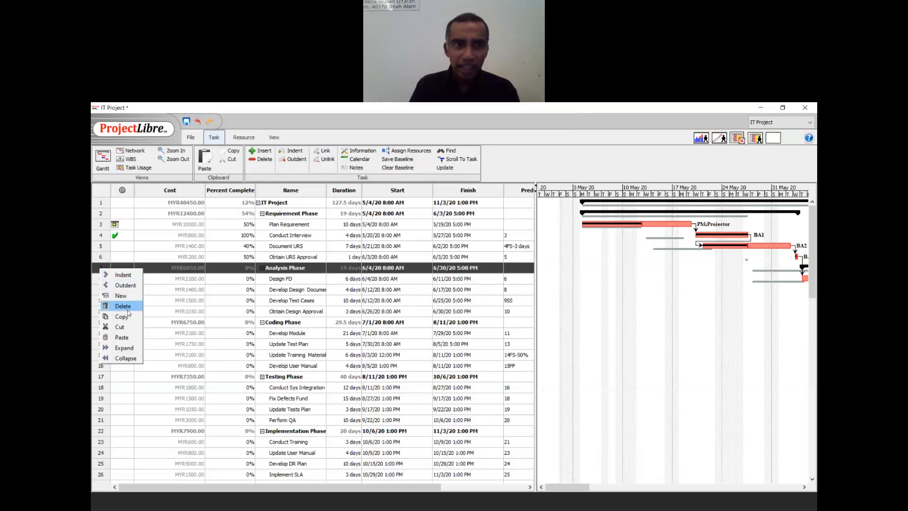
left_click(242, 316)
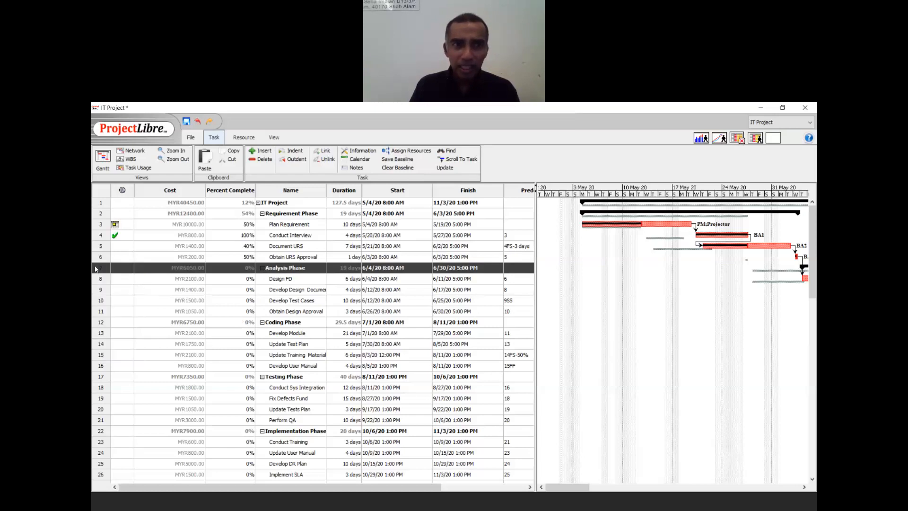
left_click(259, 151)
left_click(289, 265)
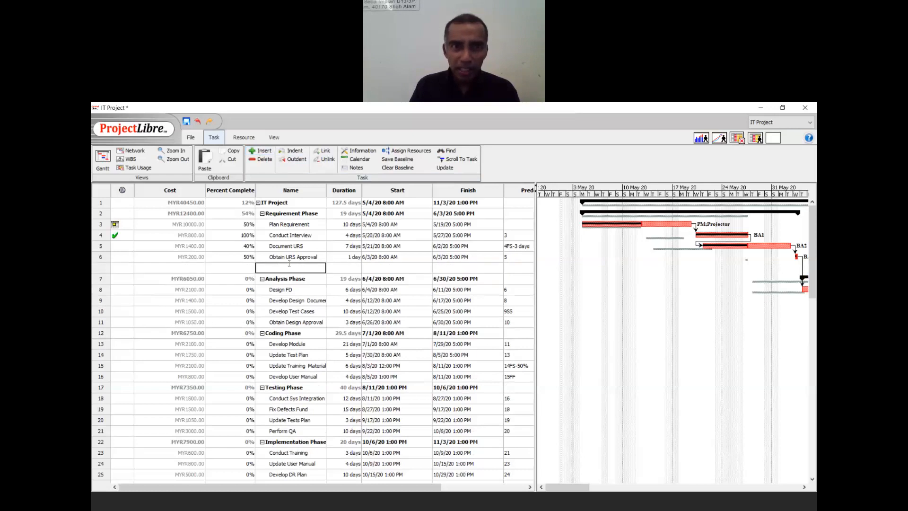
type("Re")
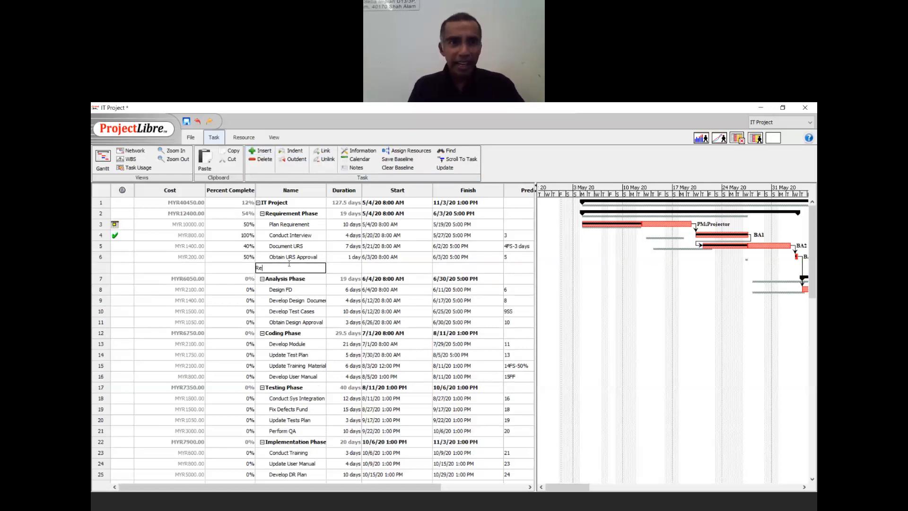
type("quirement Phase ")
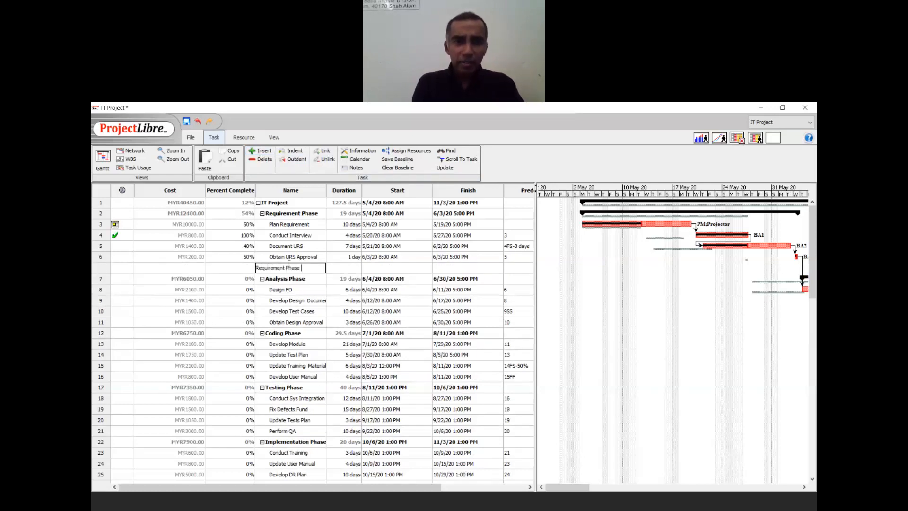
type("COMPLETED")
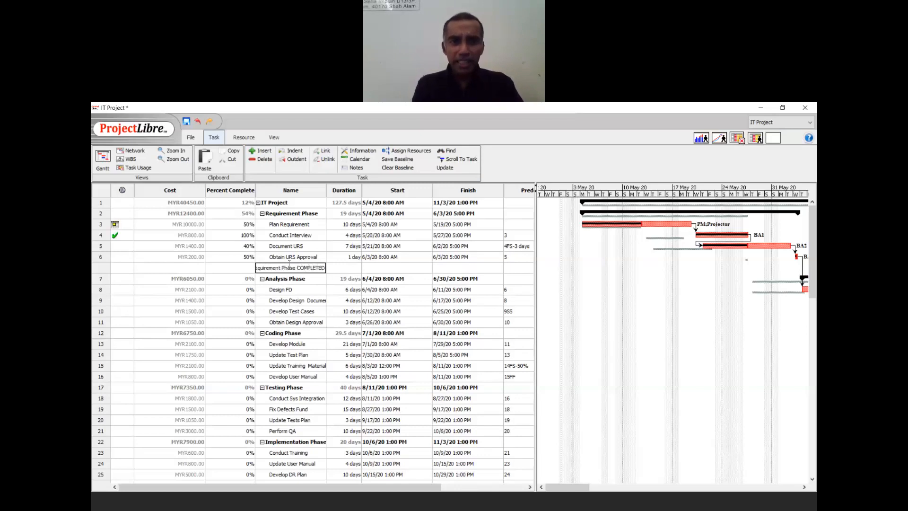
key("Return")
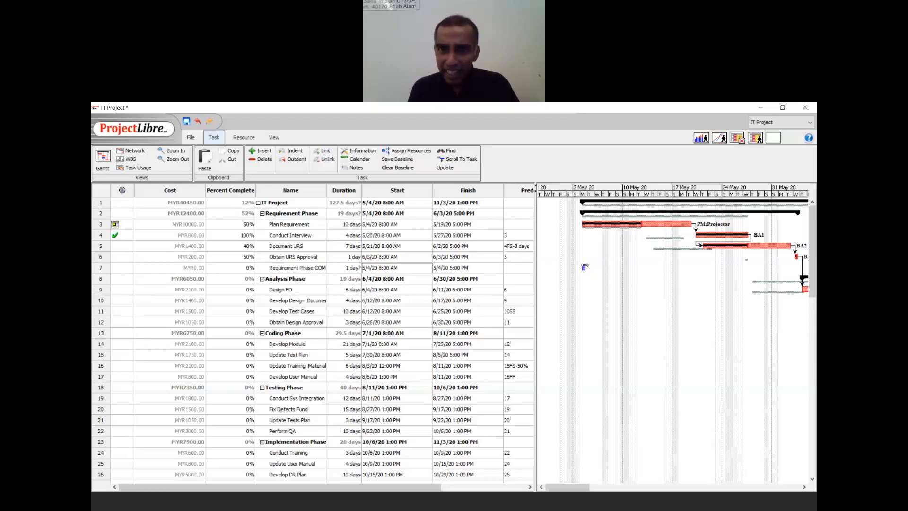
- Make task 7 follow task 6 with a 0-day duration, turning it into a milestone on 6/4/20
left_click(516, 267)
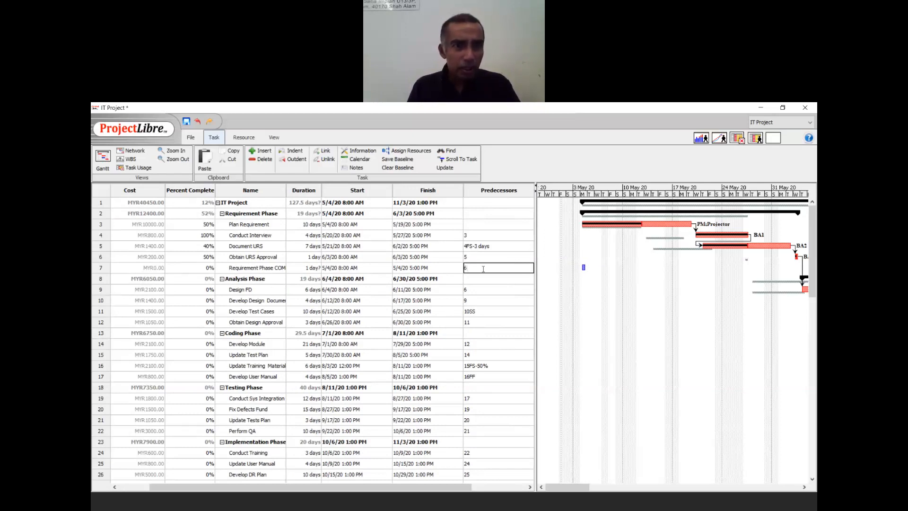
key("Tab")
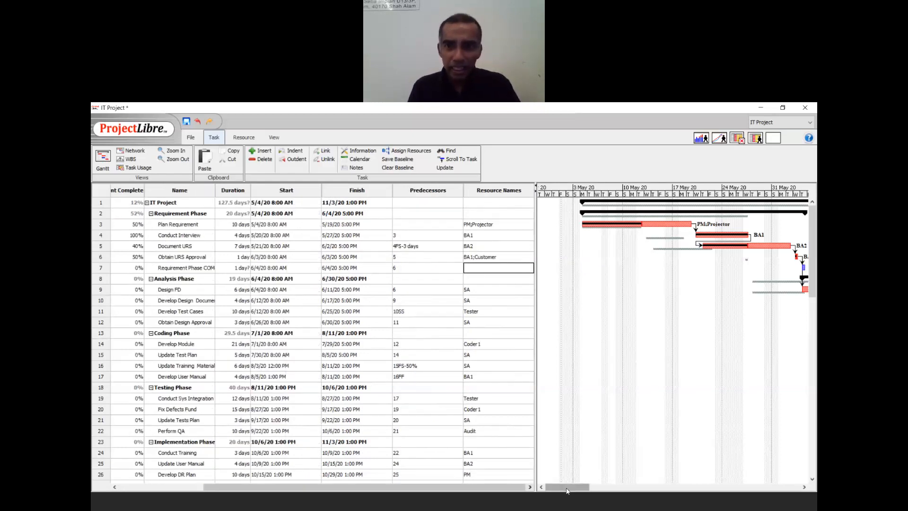
left_click_drag(567, 488, 590, 487)
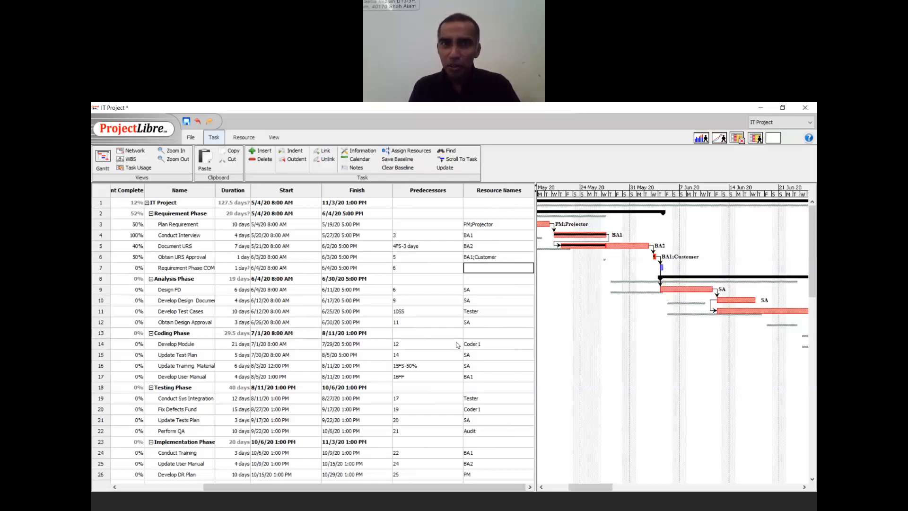
key("Escape")
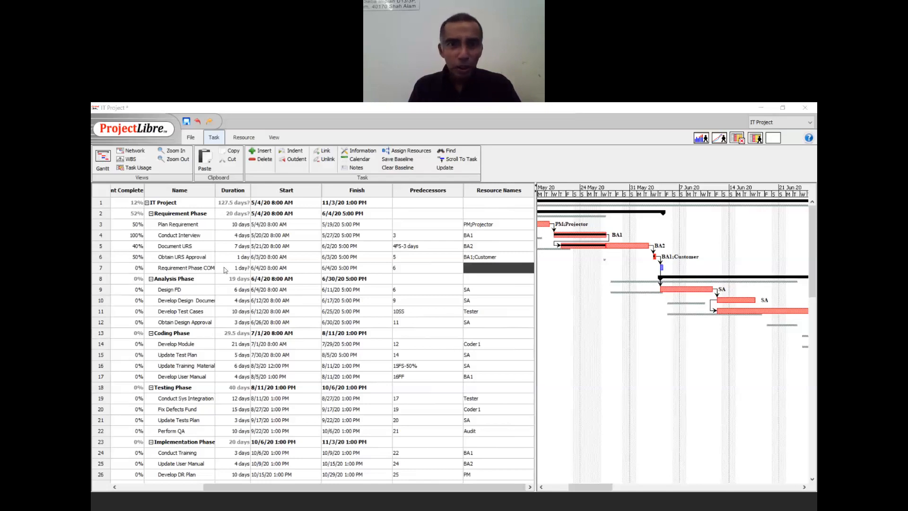
double_click(224, 267)
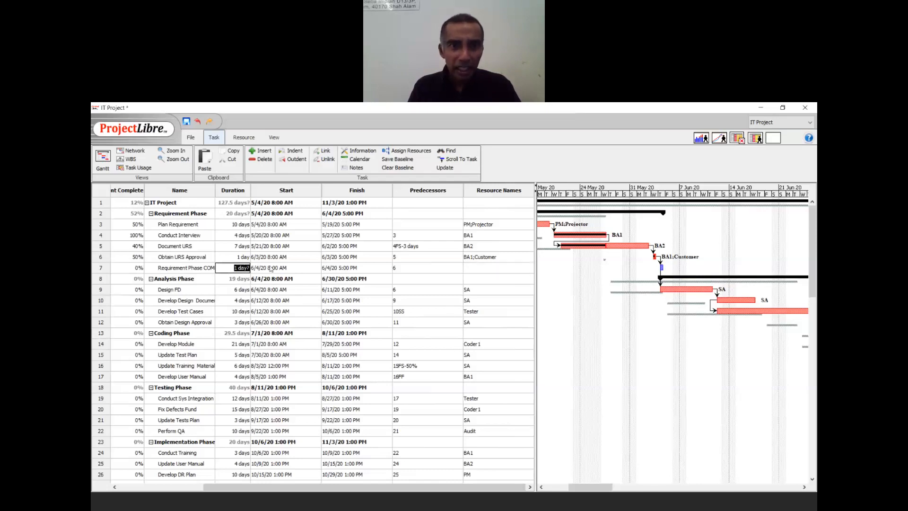
type("0 ")
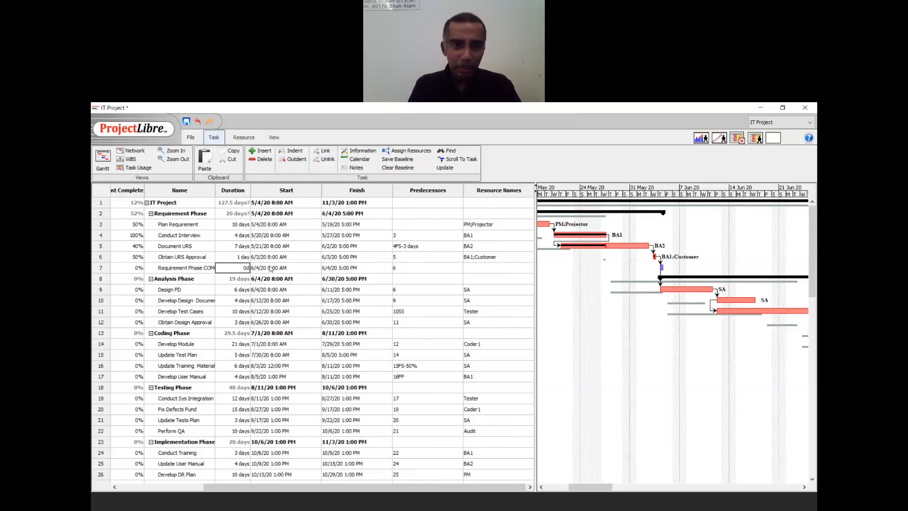
type("d")
left_click(271, 268)
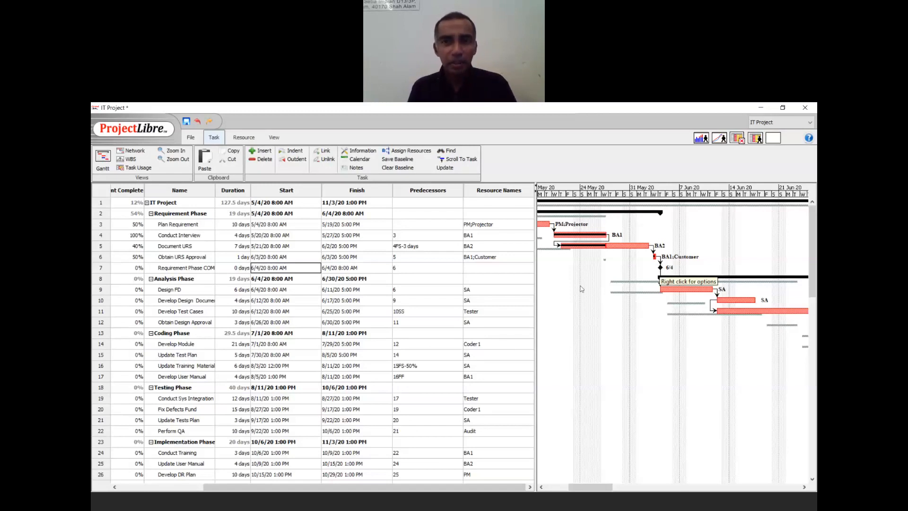
double_click(169, 333)
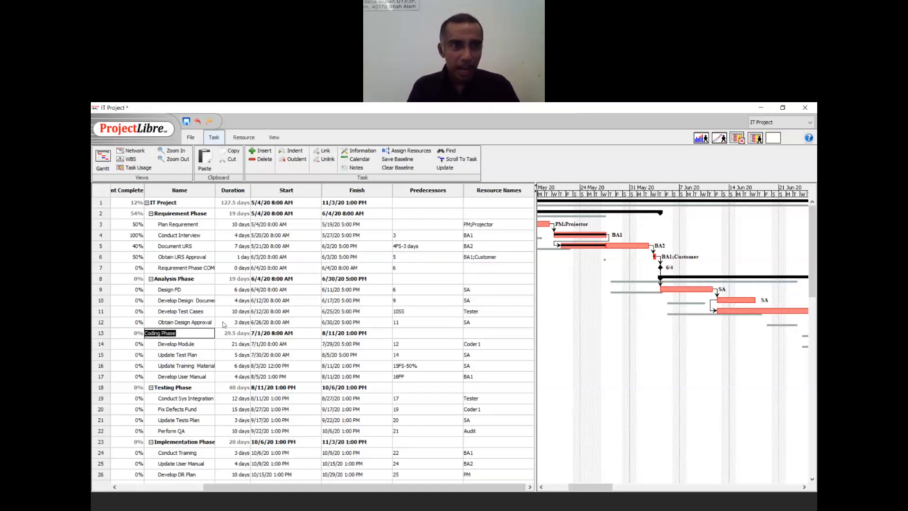
- Insert a new task named 'Analysis Phase COMPLETED' above Coding Phase
key("Escape")
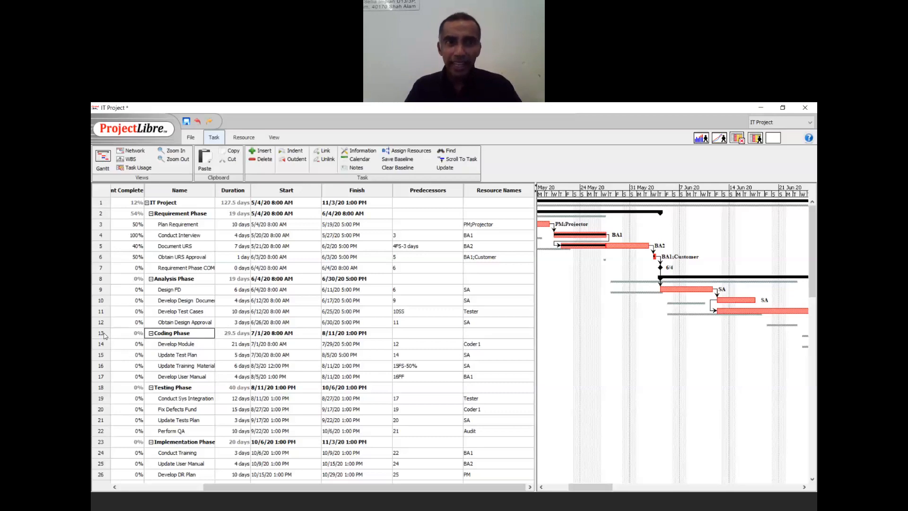
left_click(262, 154)
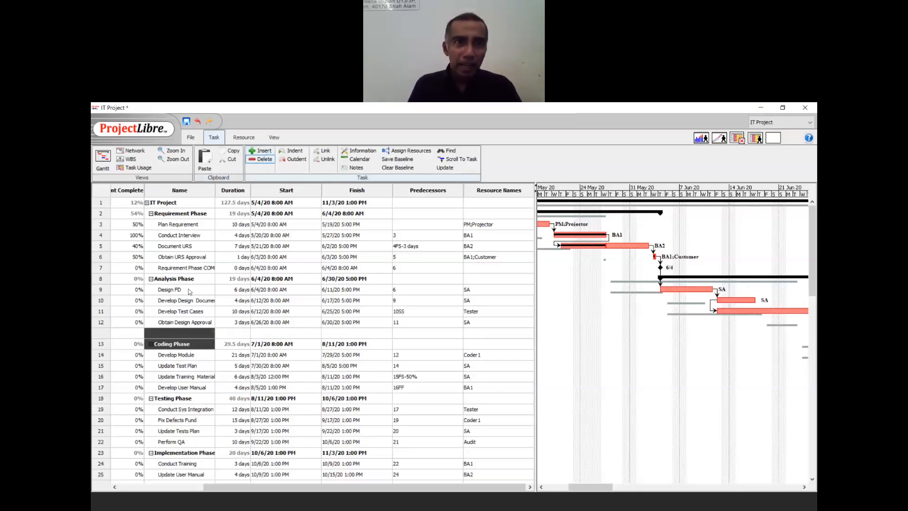
left_click(169, 333)
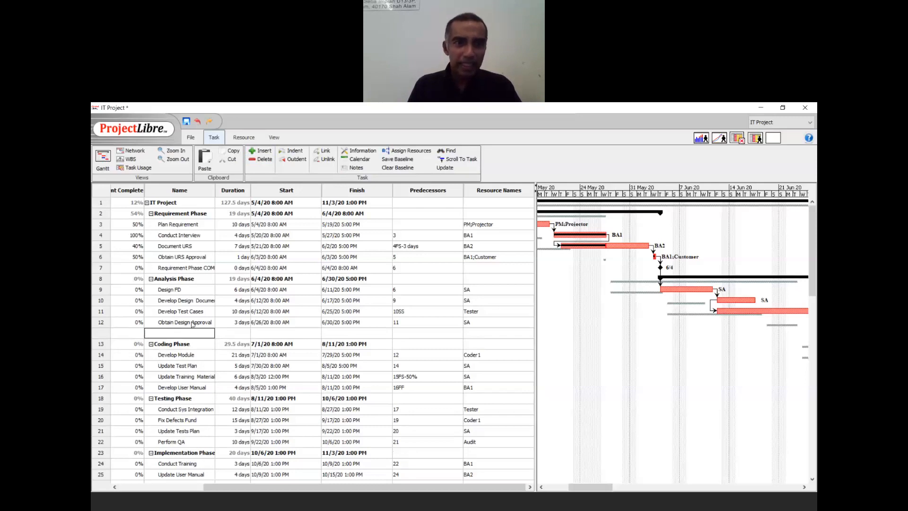
type("Analyisis")
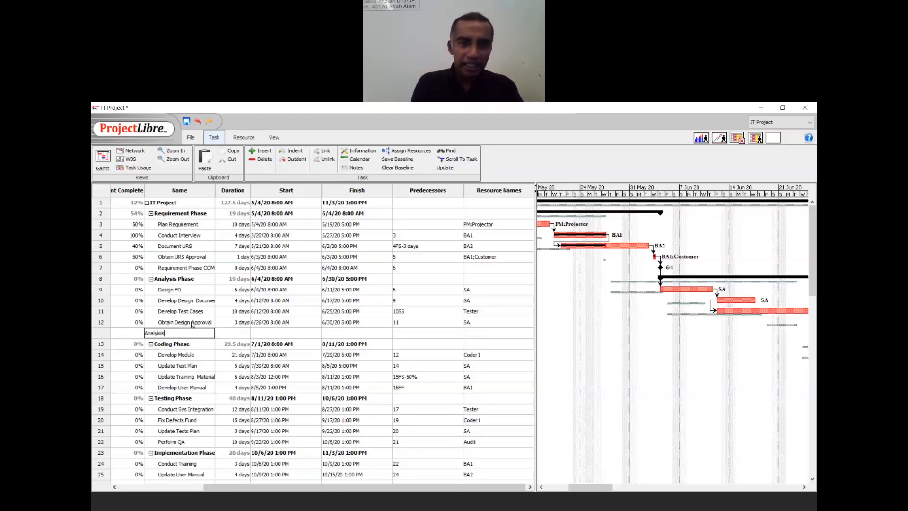
key("BackSpace")
key("BackSpace")
key("BackSpace")
key("BackSpace")
type("sis Phase")
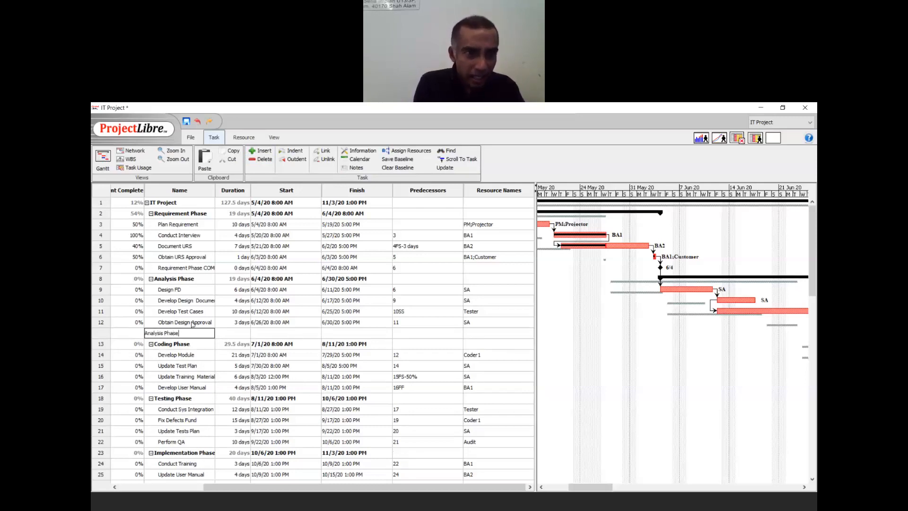
type(" COMPLETED")
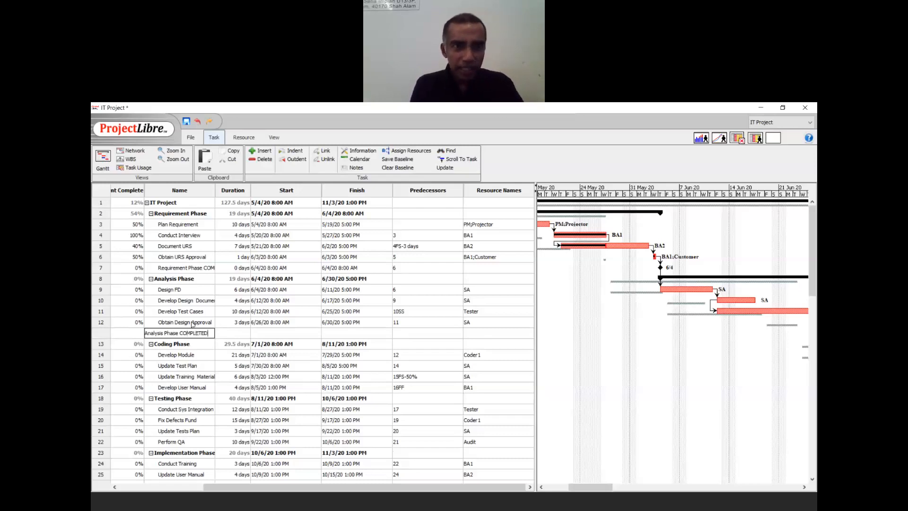
key("Tab")
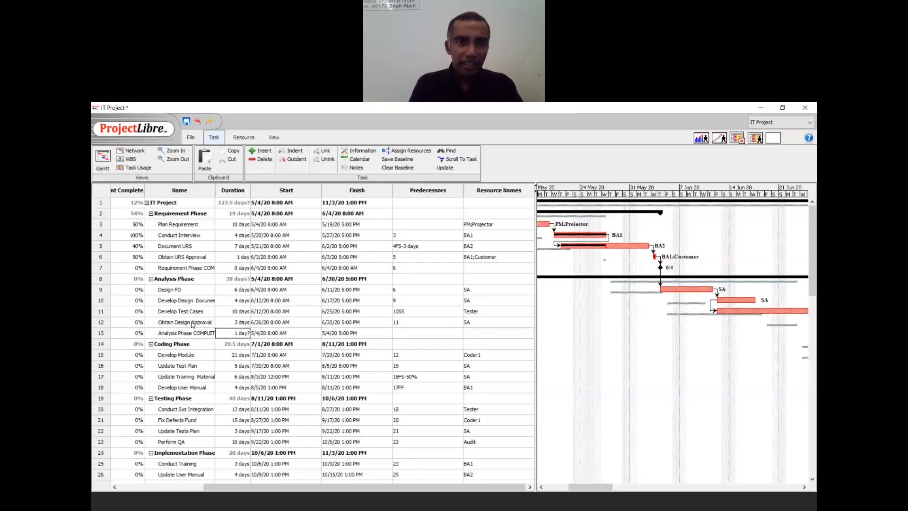
- Make row 13 follow task 12 with a 0-day duration, a milestone on 7/1/20
key("Tab")
key("Tab")
key("Tab")
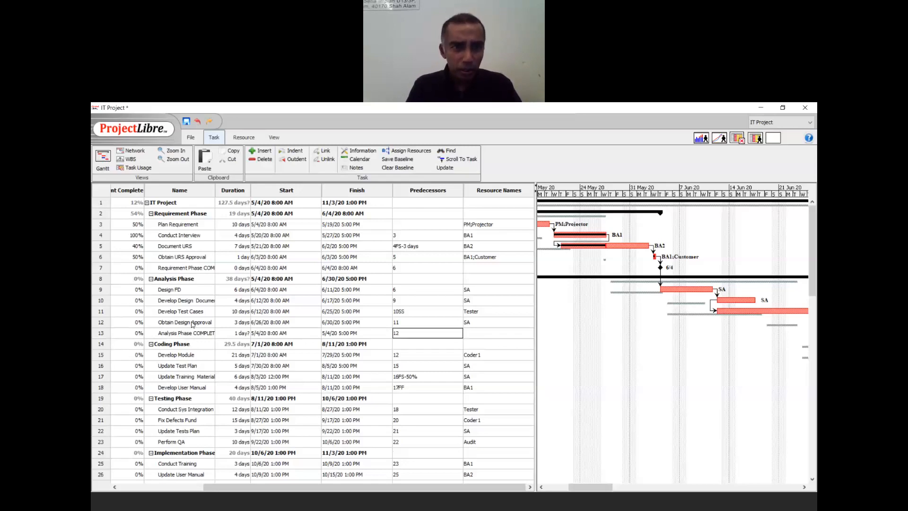
type("12")
key("Return")
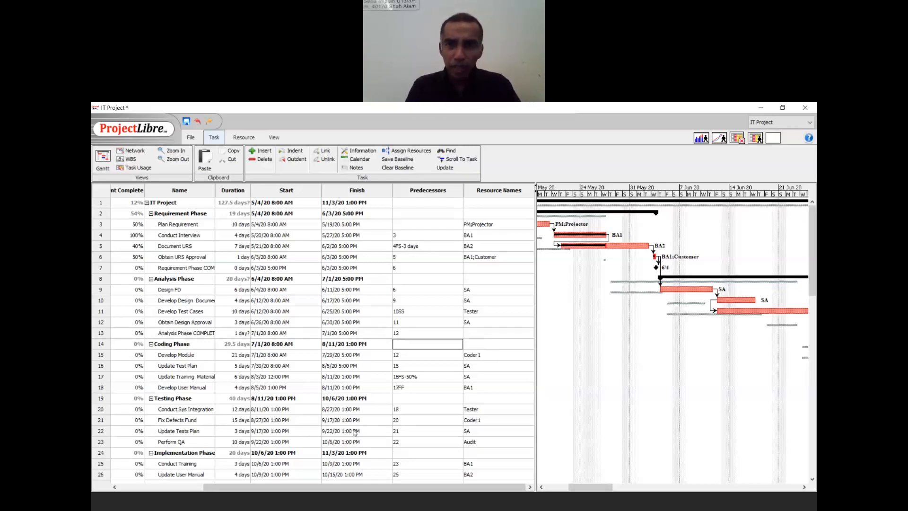
left_click_drag(583, 484, 613, 483)
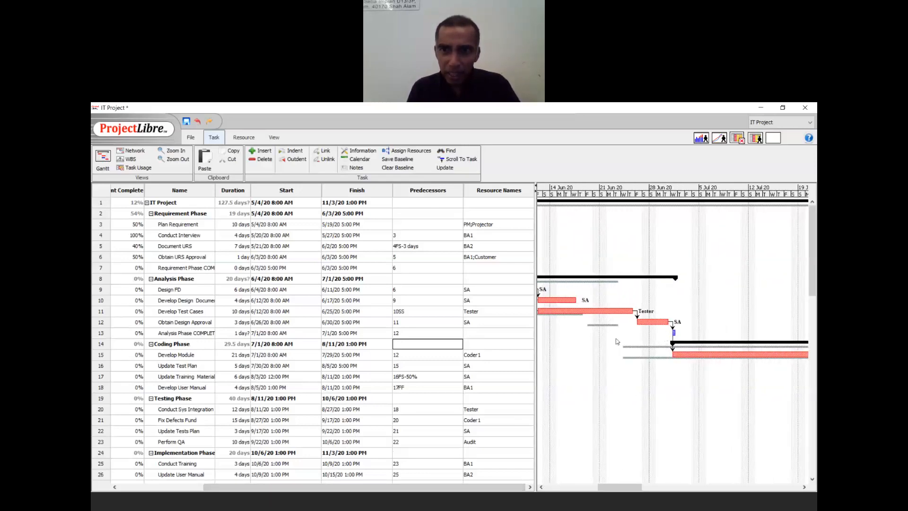
left_click(221, 335)
left_click(229, 333)
type("0 ")
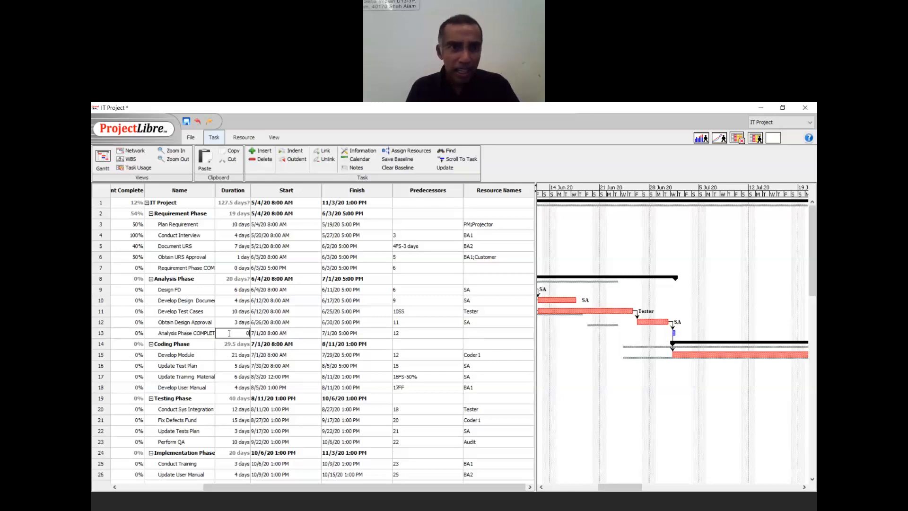
type("d")
key("Return")
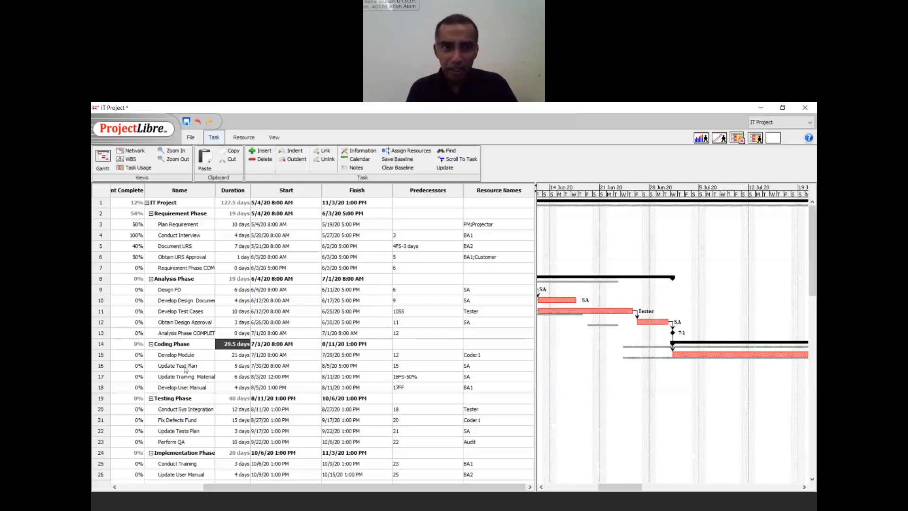
double_click(195, 388)
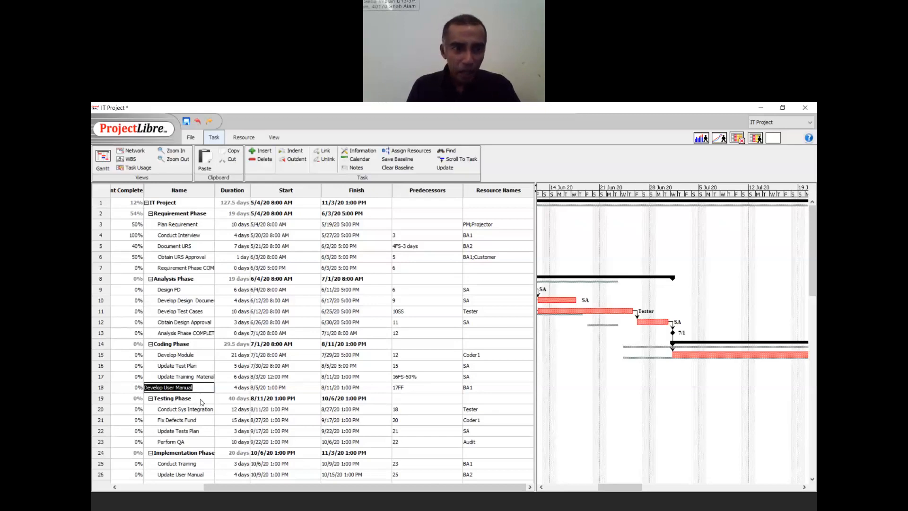
- Insert a new task named 'Coding Phase COMPLETE' above the Testing Phase row
double_click(175, 398)
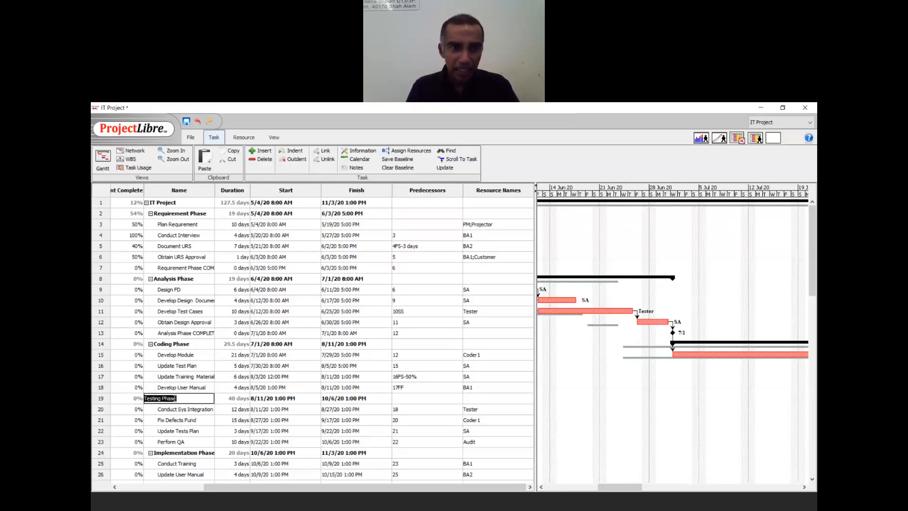
left_click(262, 151)
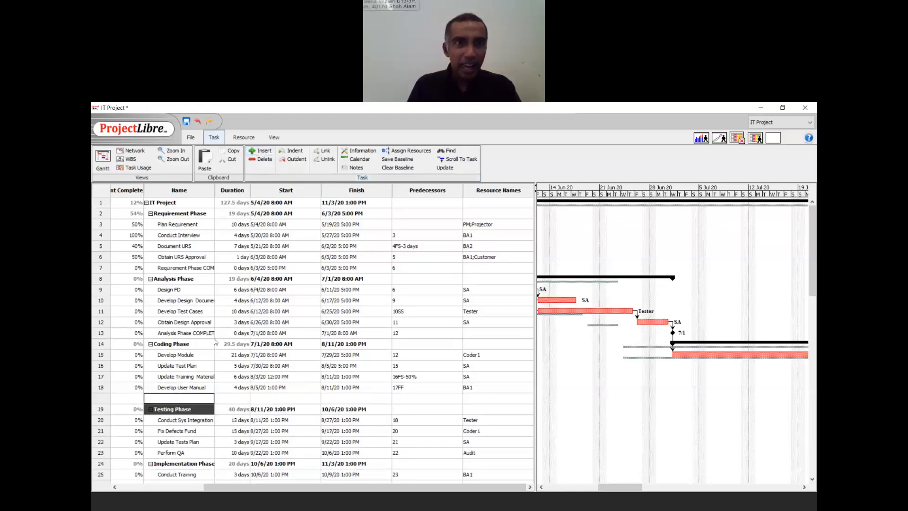
left_click(183, 399)
type("Co")
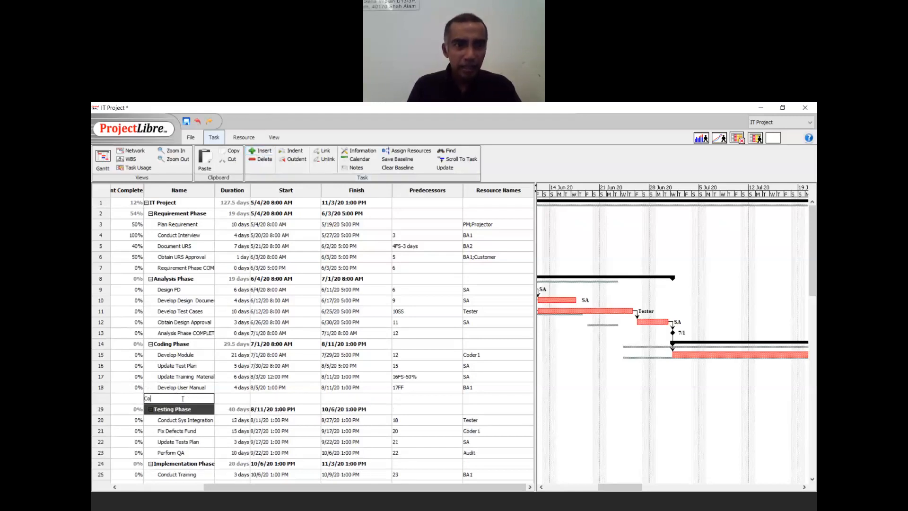
type("ding Phase COM")
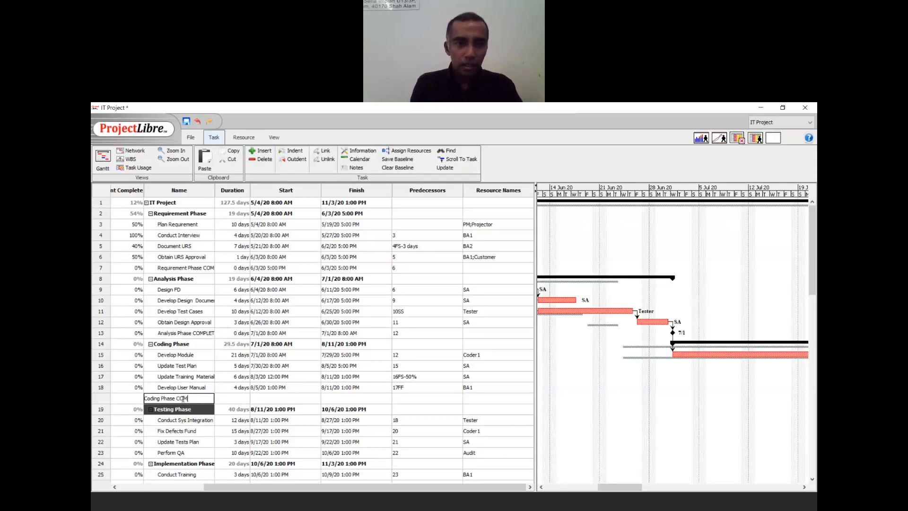
type("PLETED")
key("Return")
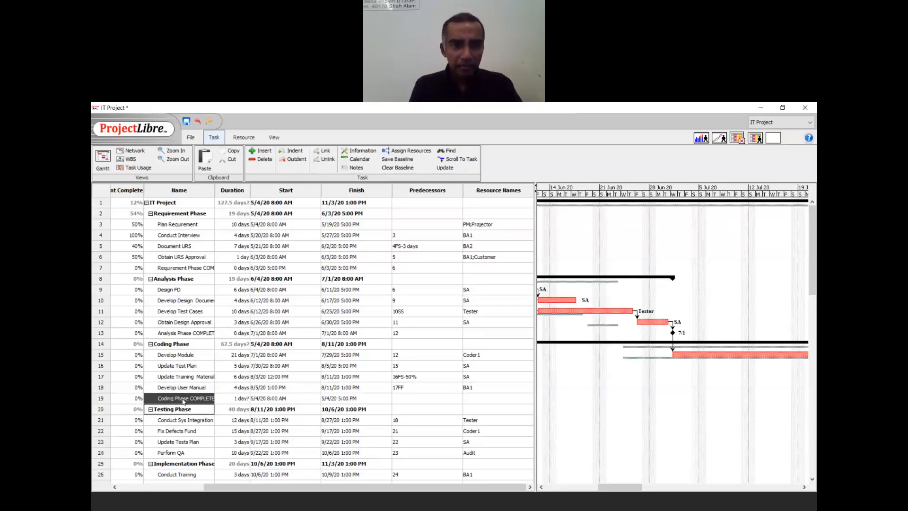
- Make row 19 follow task 18 with 0 duration, a milestone on 8/11/20
double_click(402, 398)
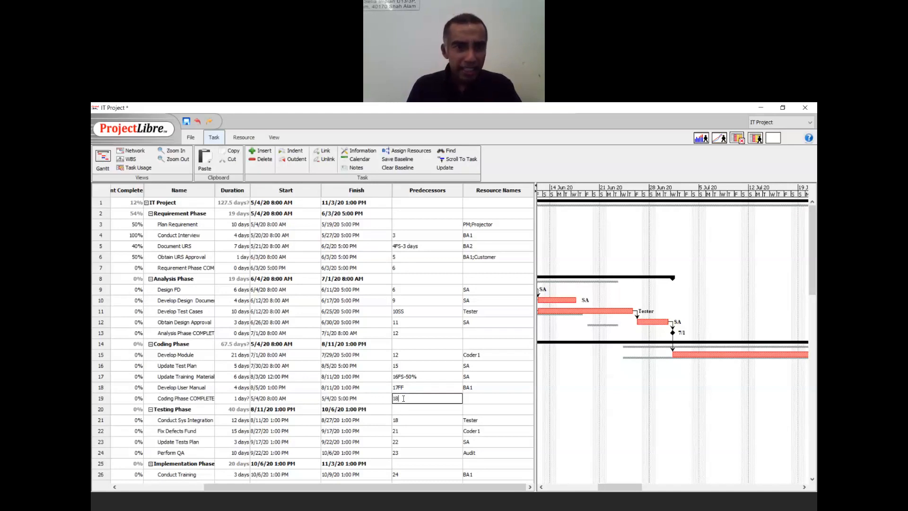
type("18")
key("Return")
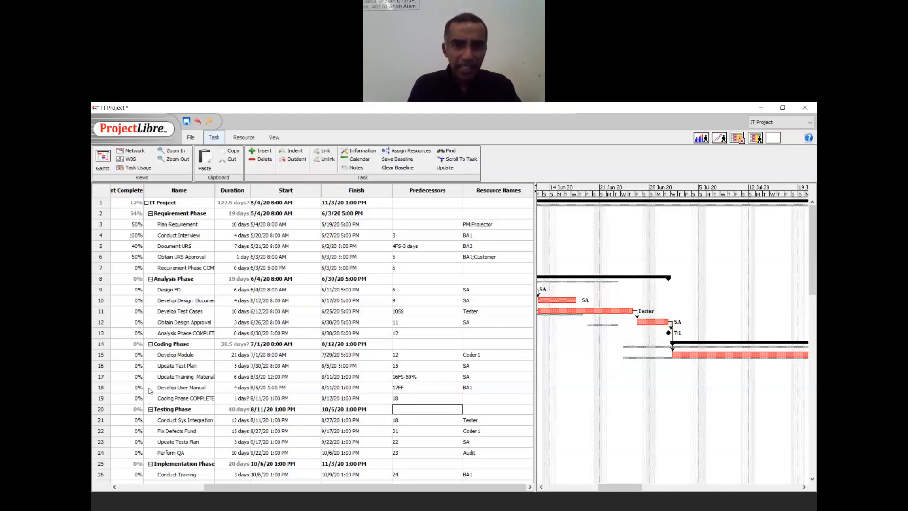
left_click(232, 399)
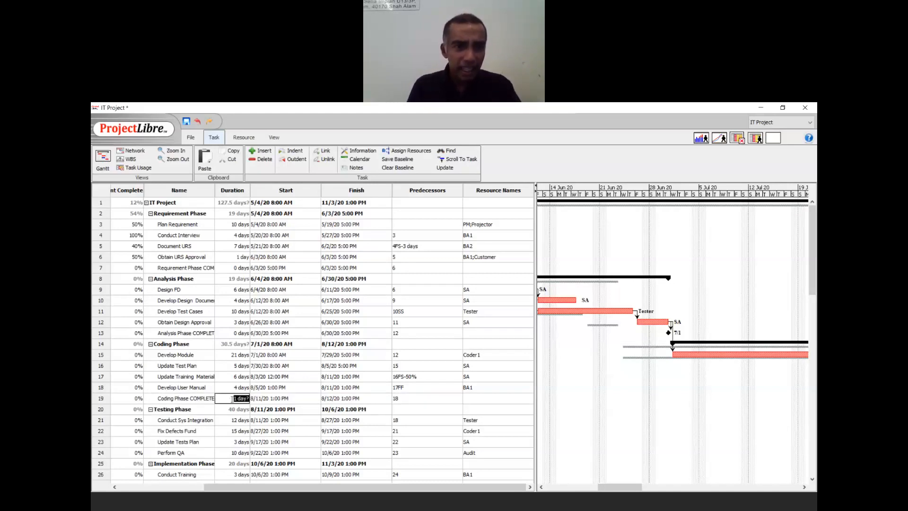
type("0")
key("Return")
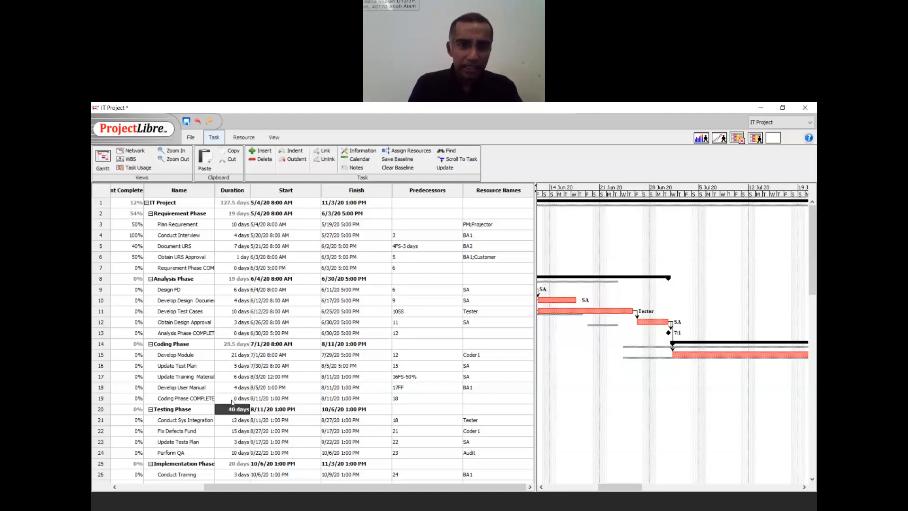
double_click(194, 464)
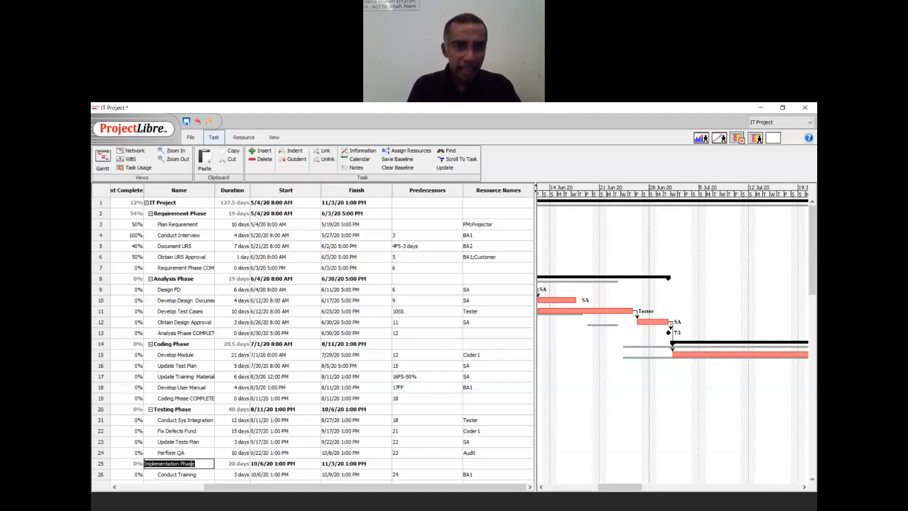
- Insert a new task named 'Testing COMPLETED' above the Implementation Phase row
left_click(263, 151)
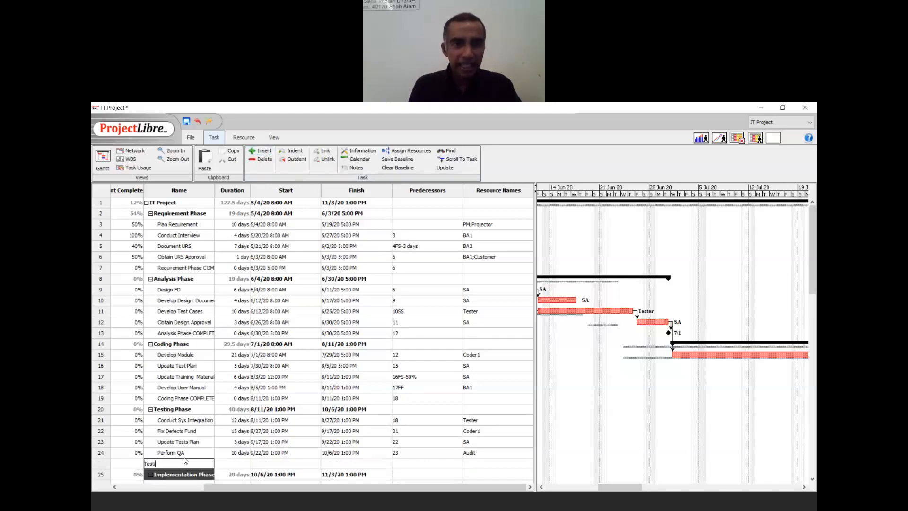
type("Testing COM")
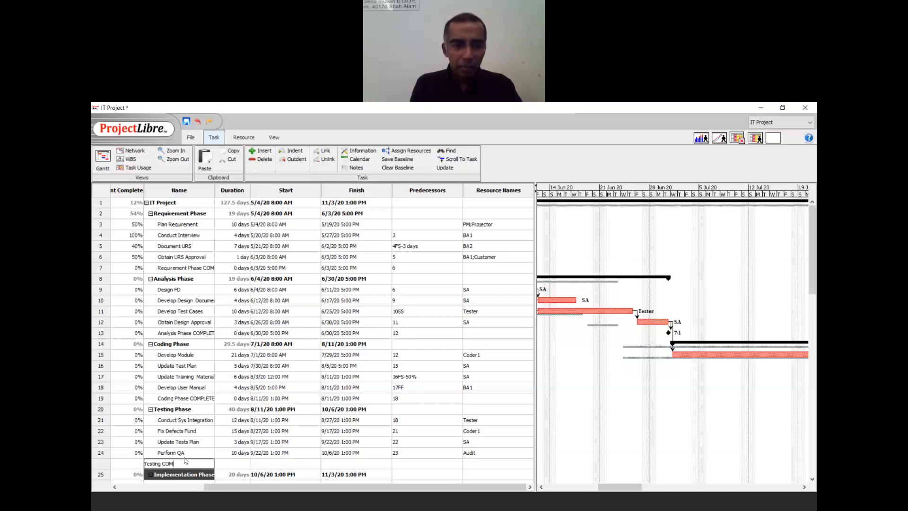
type("ETED")
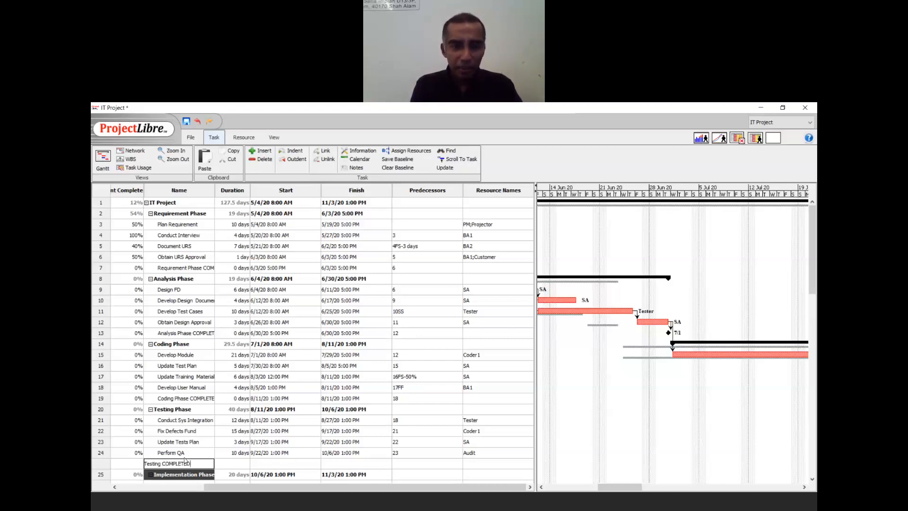
key("Return")
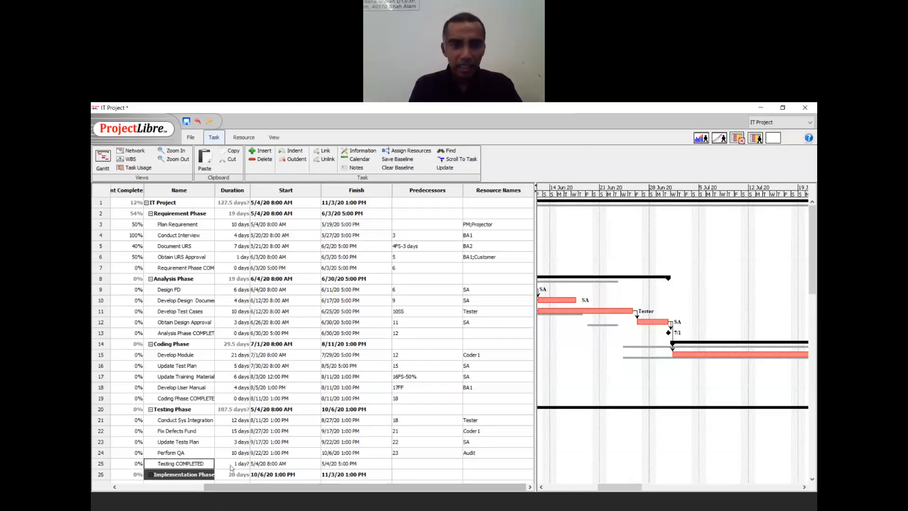
- Make Testing COMPLETED follow task 24 (Perform QA) as a 0-day milestone on 10/6/20
left_click(414, 464)
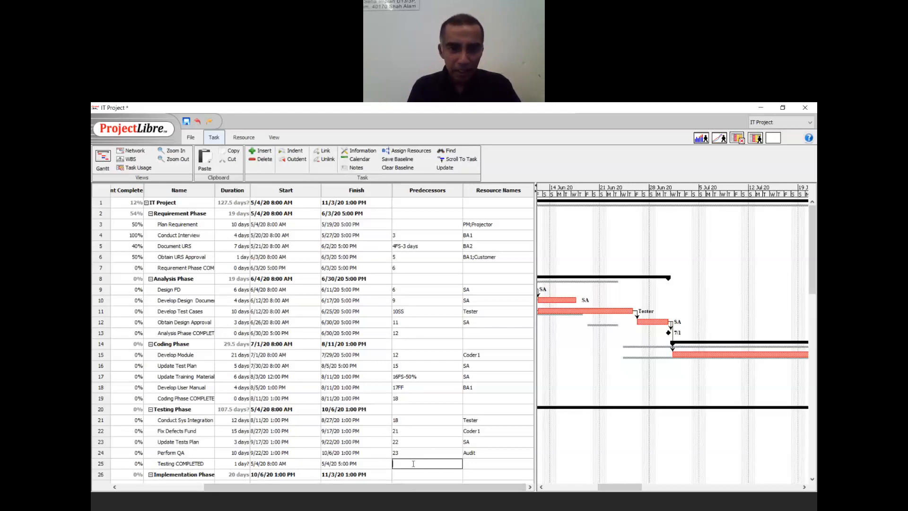
type("24")
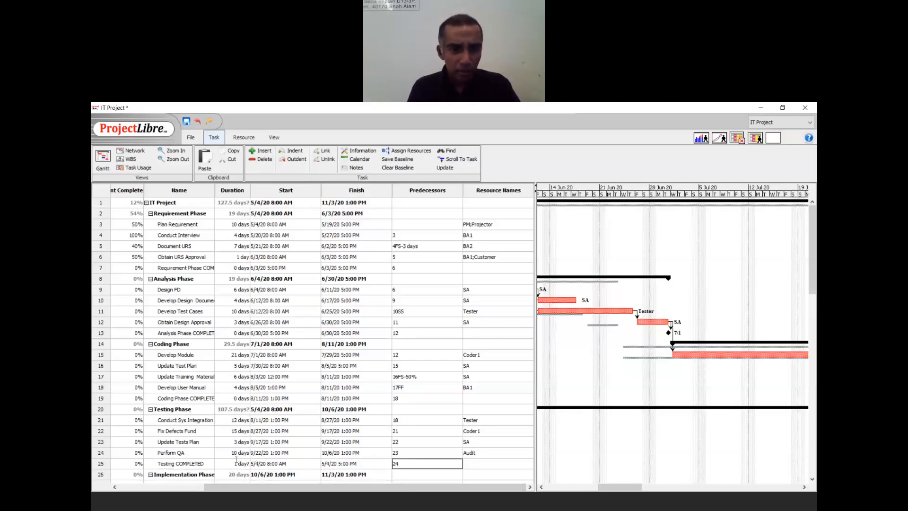
left_click(240, 461)
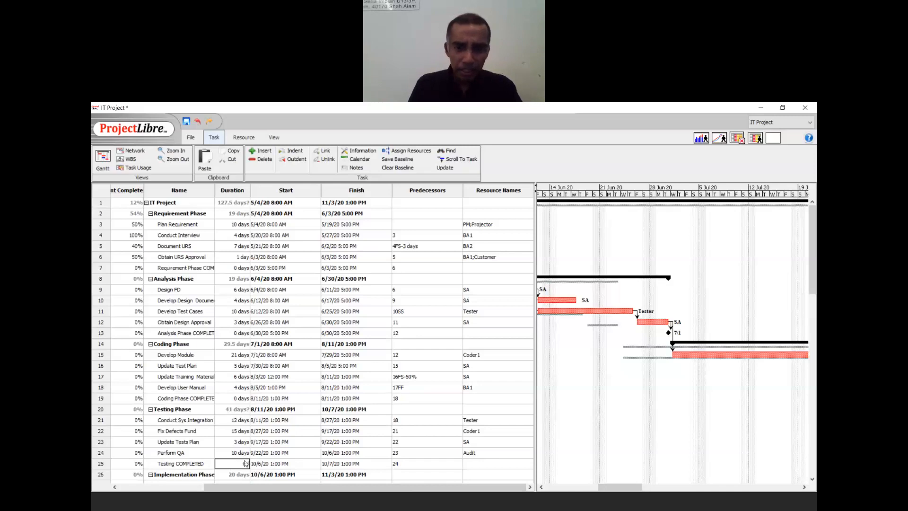
key("Return")
left_click(283, 431)
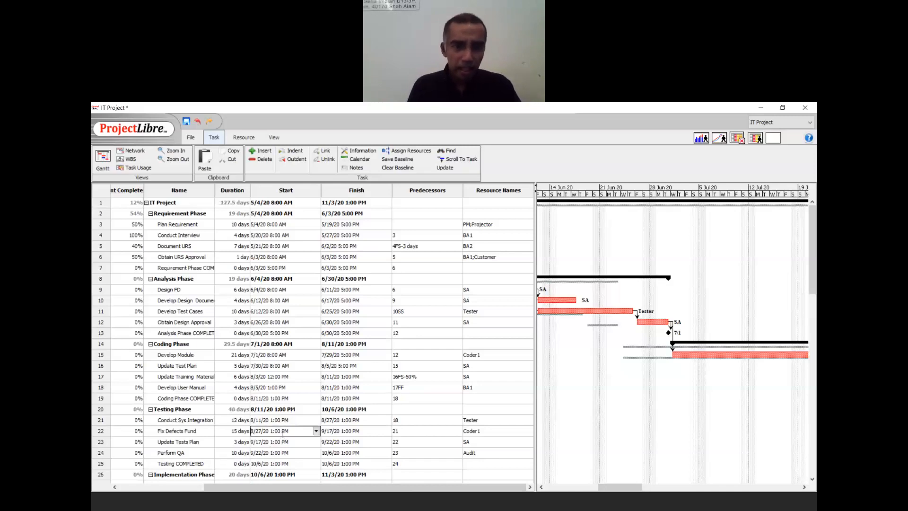
left_click(271, 441)
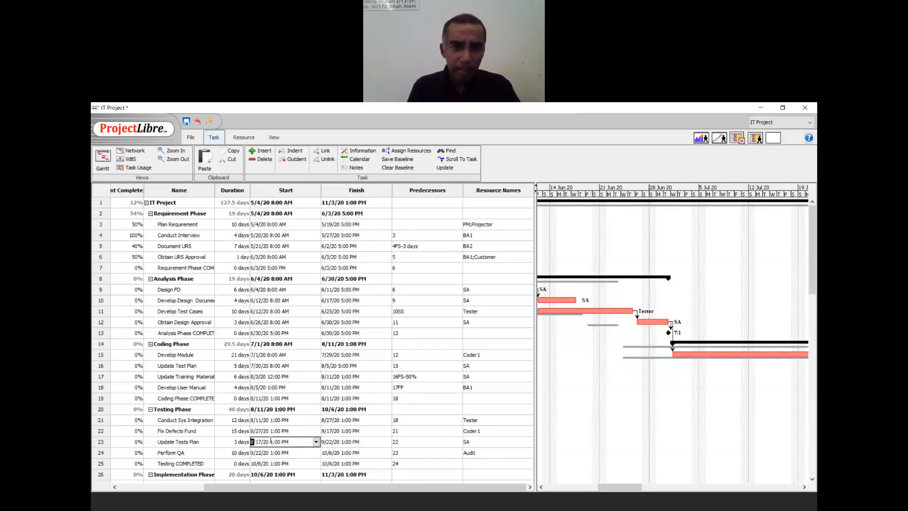
- Enter a 'PROJECT COMPLETED' task in the empty row below Implement SLA
scroll(270, 441, "down", 3)
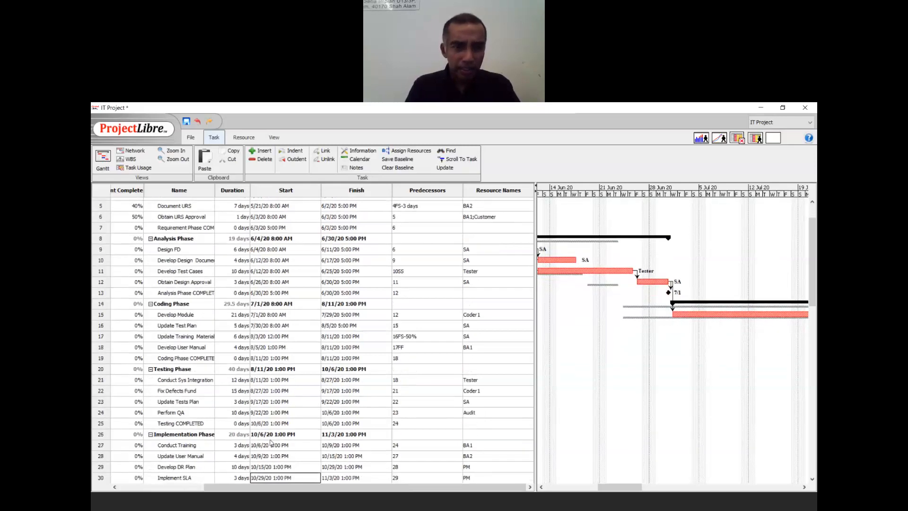
key("Down")
key("Up")
key("Up")
key("Up")
key("Up")
key("Down")
key("Left")
key("Left")
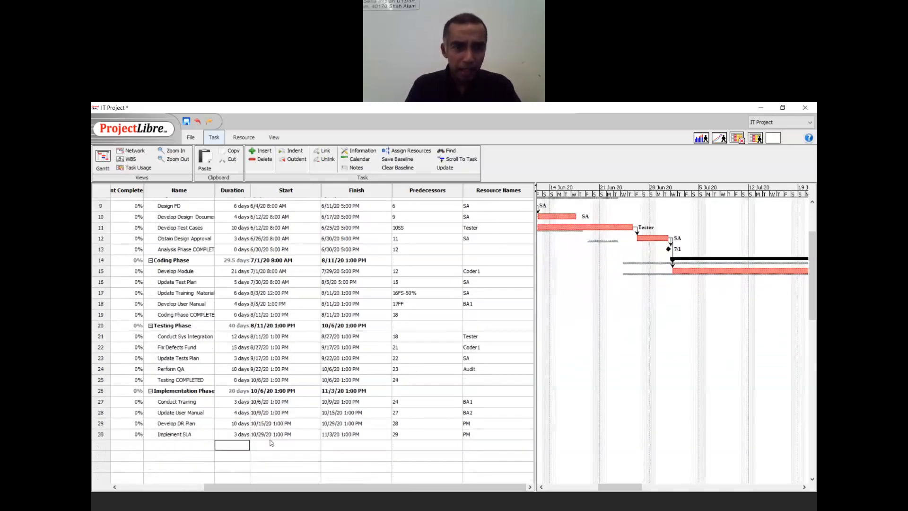
type("PROJET C")
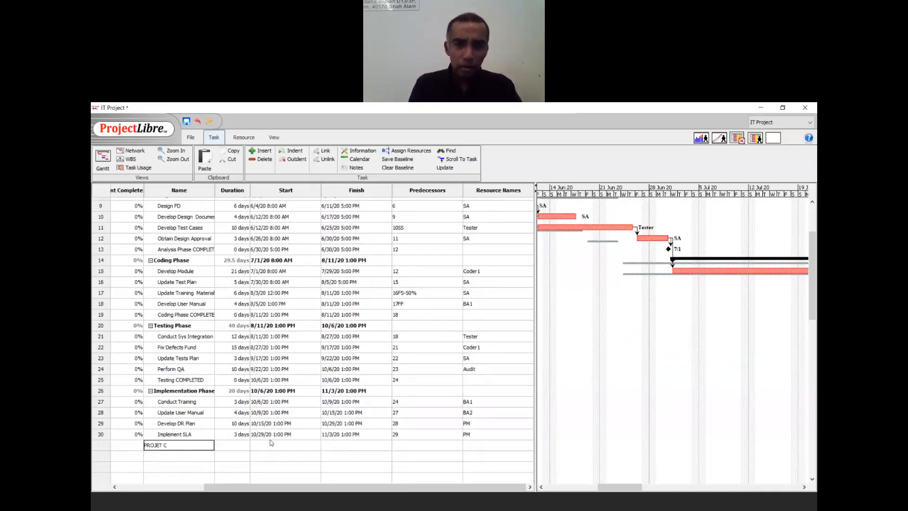
type(" COMPLETED")
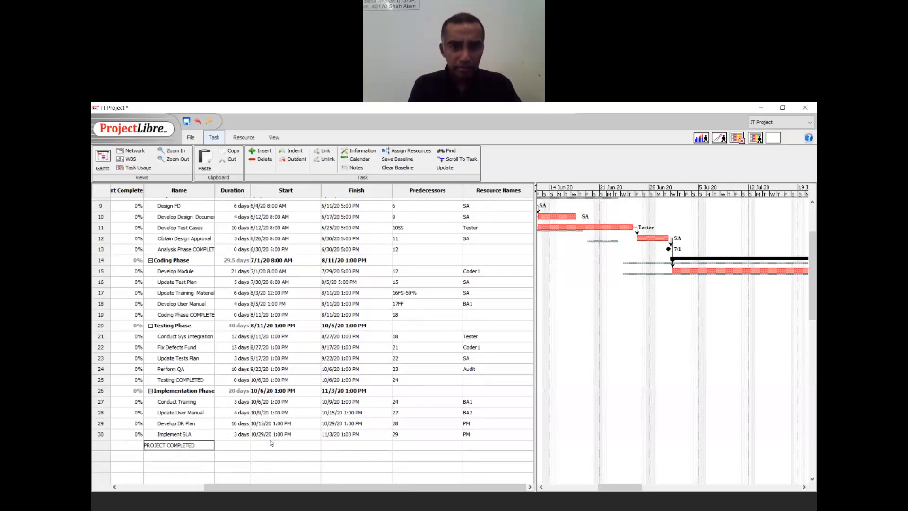
key("Tab")
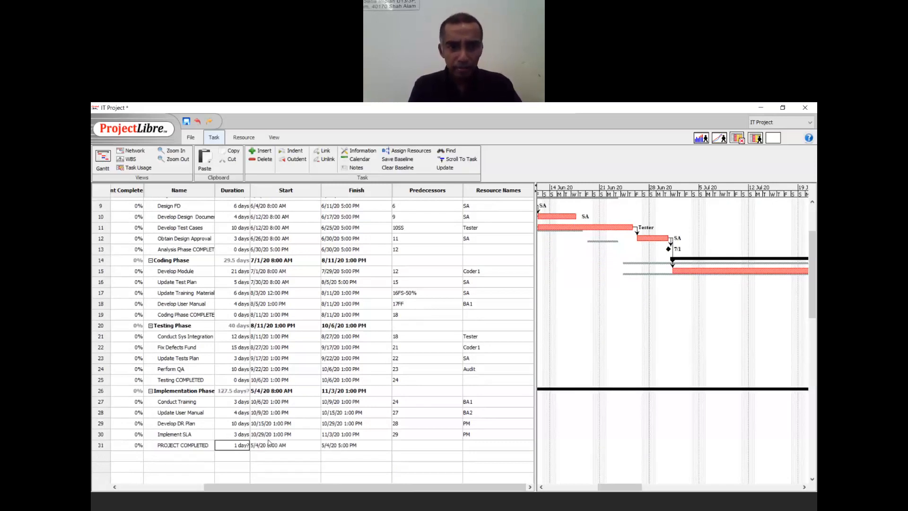
- Make PROJECT COMPLETED follow task 30 with 0 duration, a milestone on 11/3/20
left_click(272, 444)
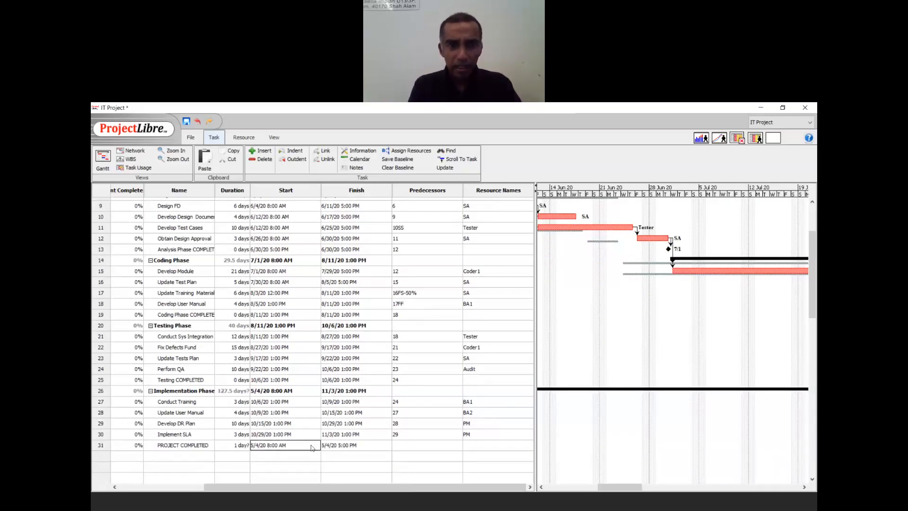
double_click(410, 445)
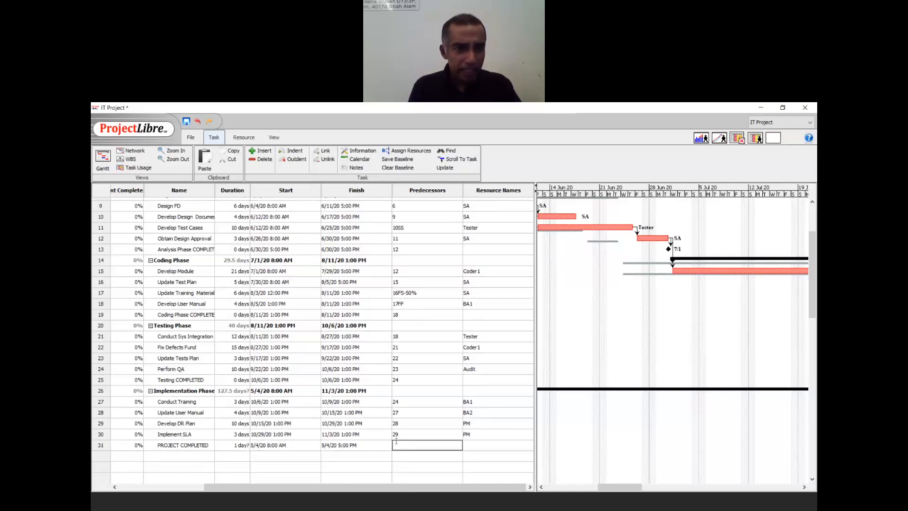
type("30")
key("Return")
double_click(230, 446)
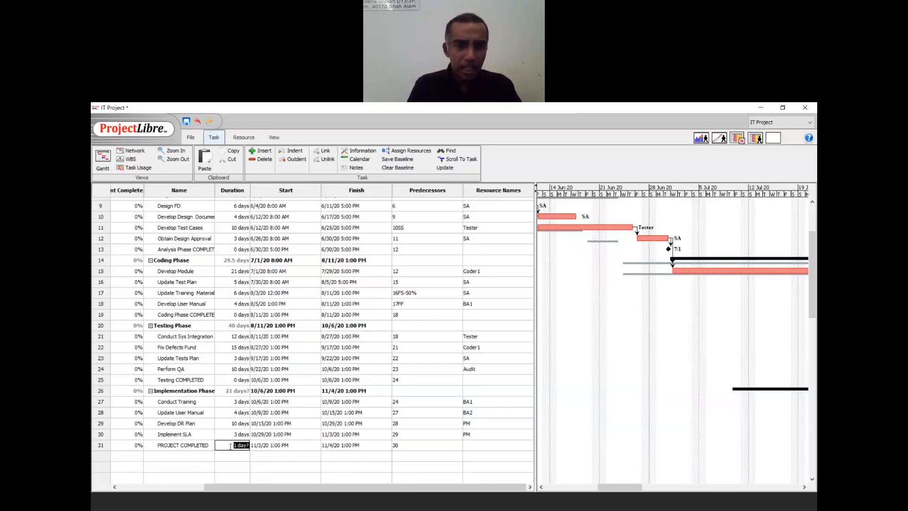
type("0")
key("Return")
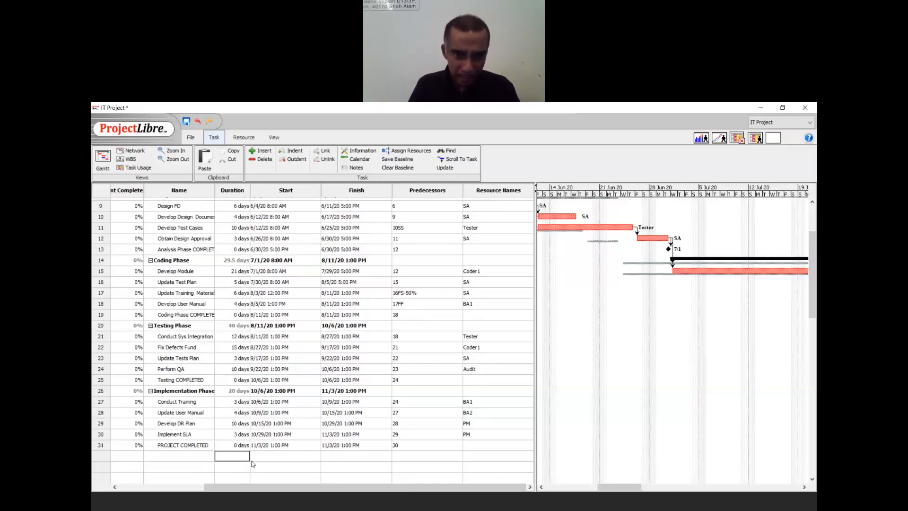
- Show Cost and Percent Complete and check the IT Project row: 127.5 days, finishing 11/3/20
scroll(257, 455, "left", 3)
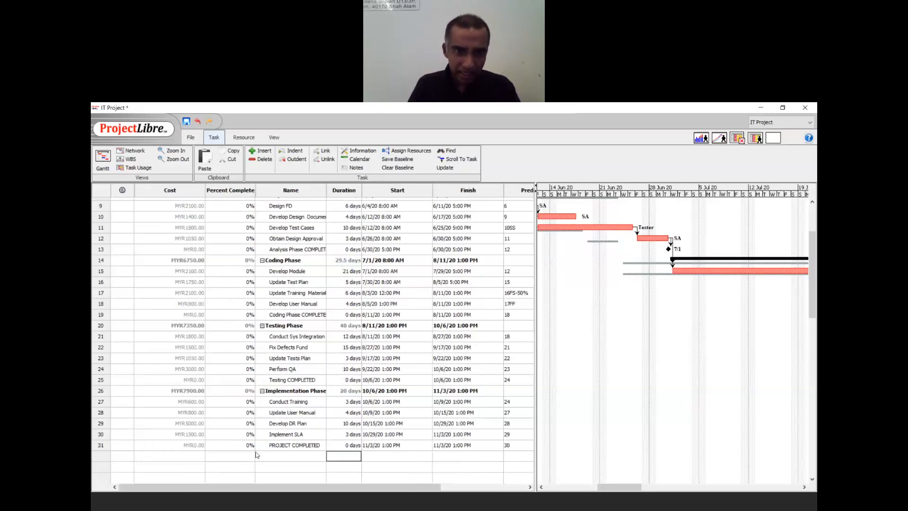
double_click(294, 423)
key("Up")
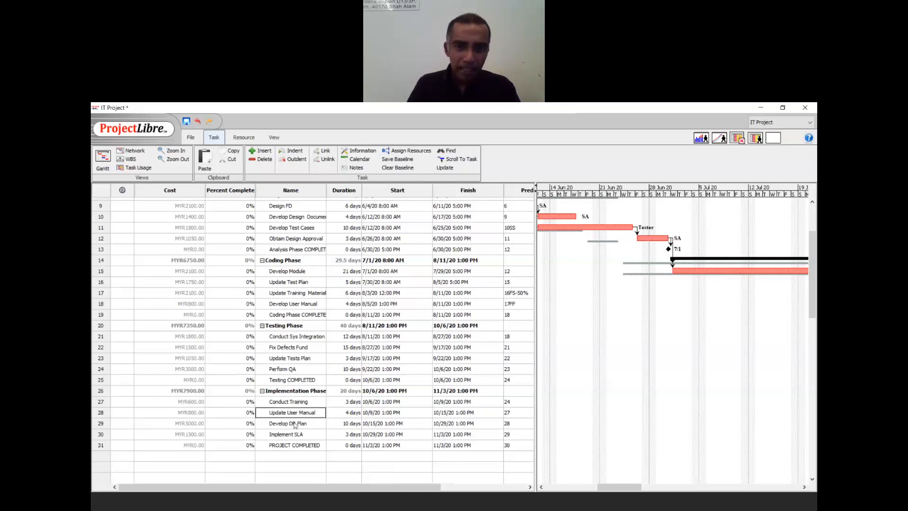
key("Up")
key("Up")
key("Up")
key("Up")
key("Up")
key("Up")
key("Up")
key("Up")
key("Up")
key("Up")
key("Up")
key("Up")
key("Up")
key("Up")
key("Up")
key("Up")
key("Up")
key("Up")
key("Up")
key("Up")
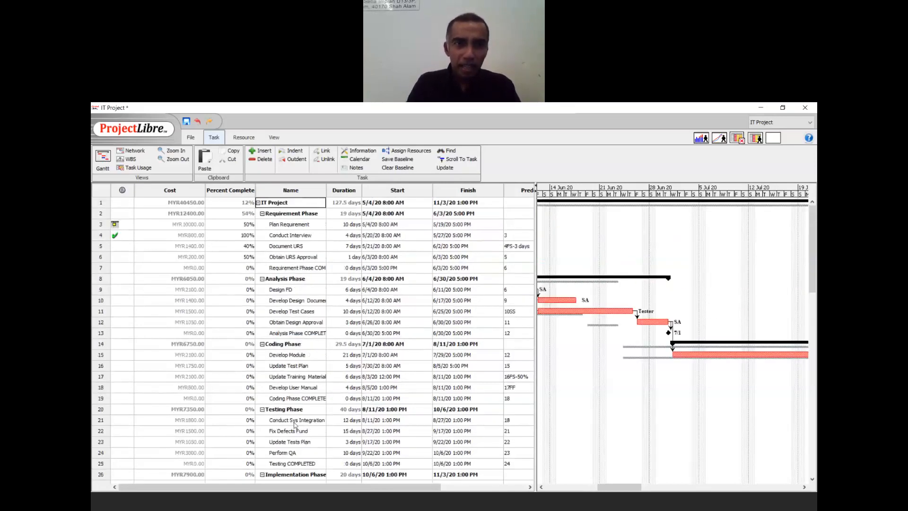
key("Down")
key("Up")
key("Right")
key("Right")
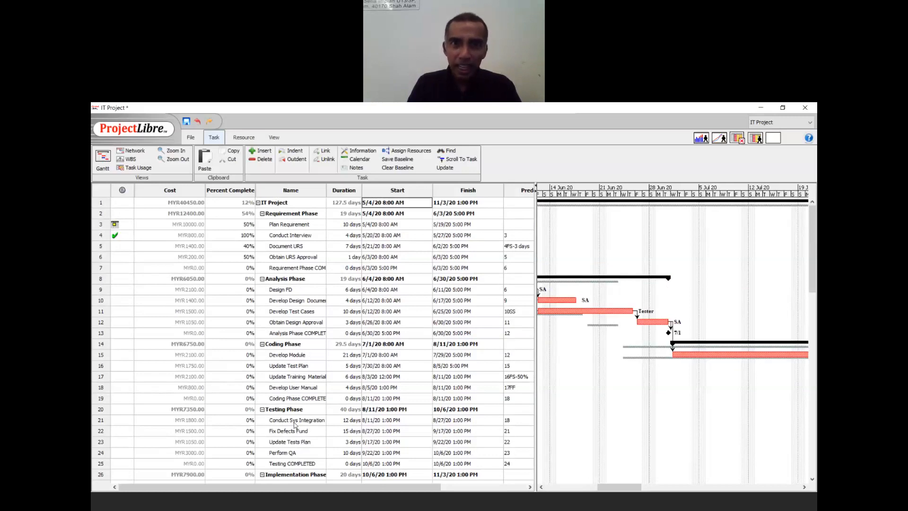
key("Right")
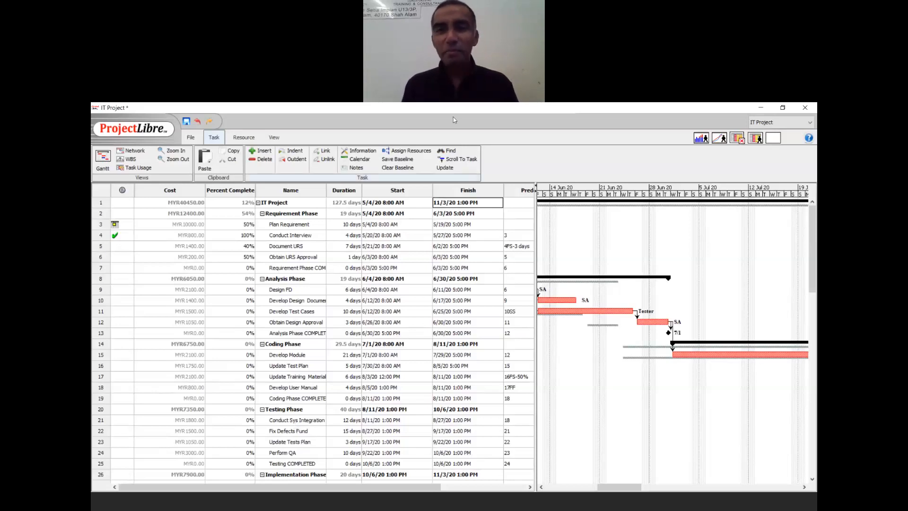
left_click(508, 119)
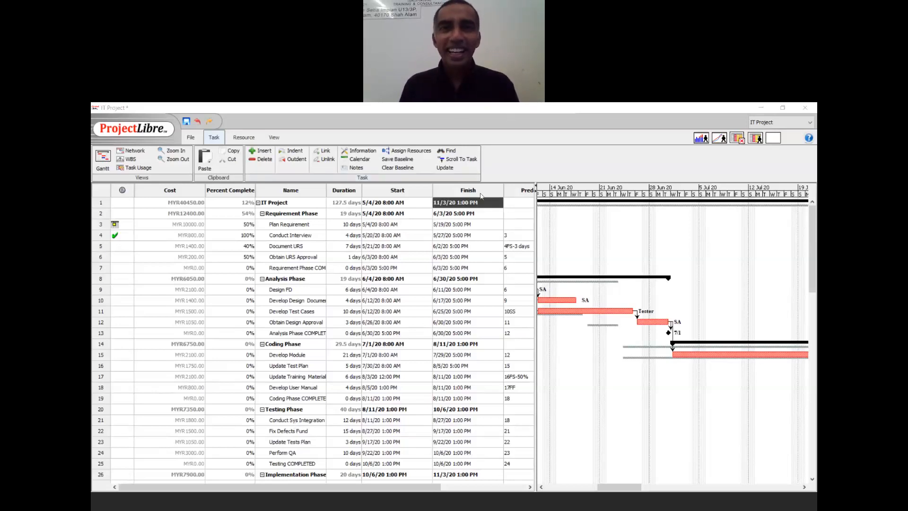